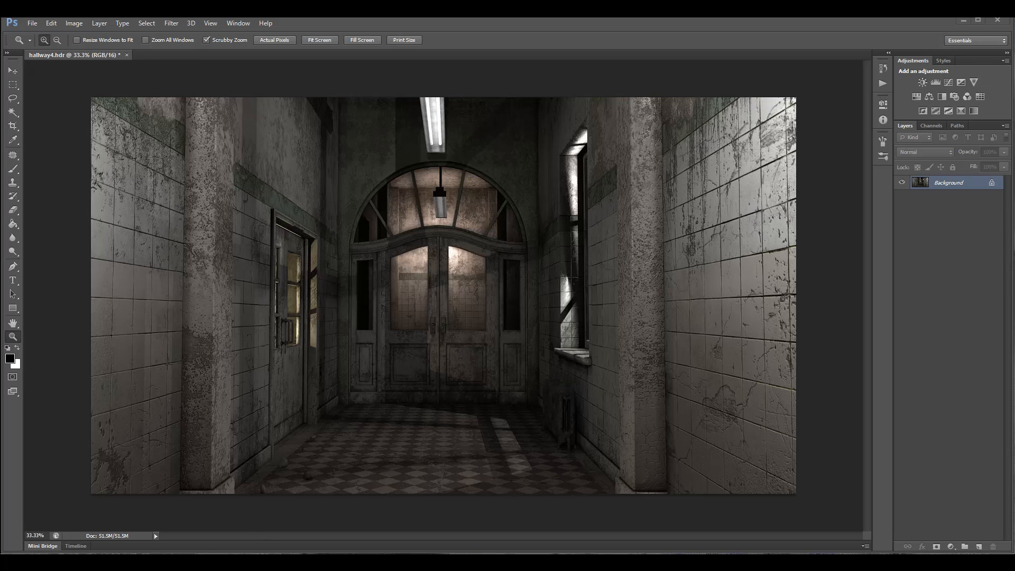
Step: Switch to Bridge, compare the seated portrait shots against the hallway background, and select PH1A9395.CR2
{"action": "left_click", "coordinate": [256, 562]}
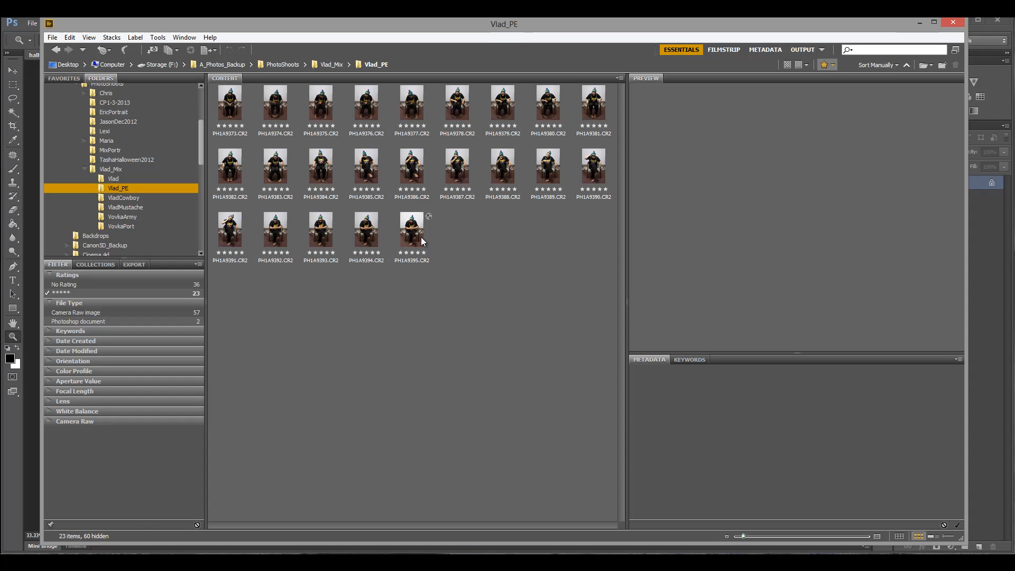
{"action": "left_click", "coordinate": [311, 165]}
{"action": "left_click", "coordinate": [382, 161]}
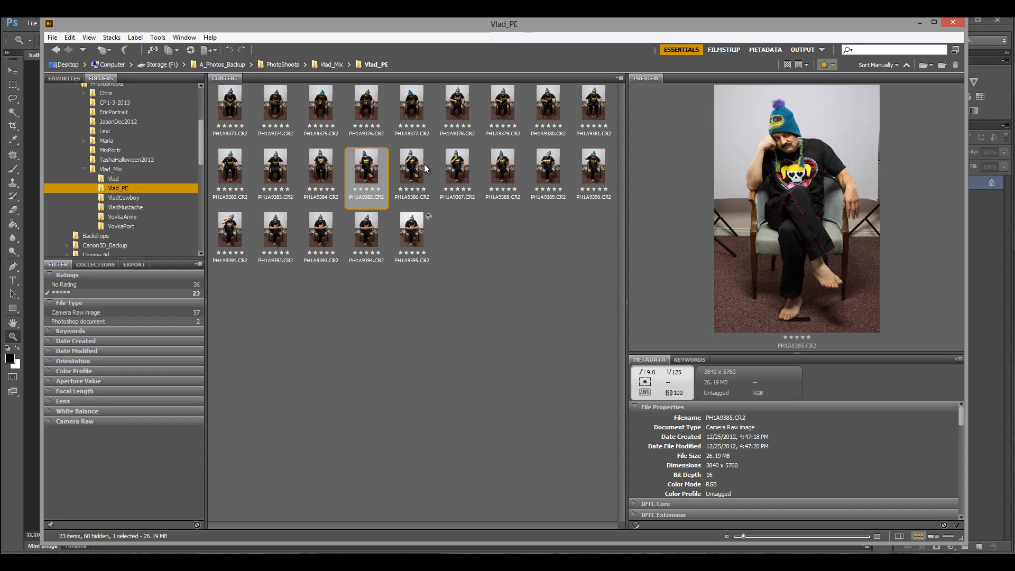
{"action": "left_click", "coordinate": [448, 170]}
{"action": "left_click", "coordinate": [502, 162]}
{"action": "left_click", "coordinate": [552, 168]}
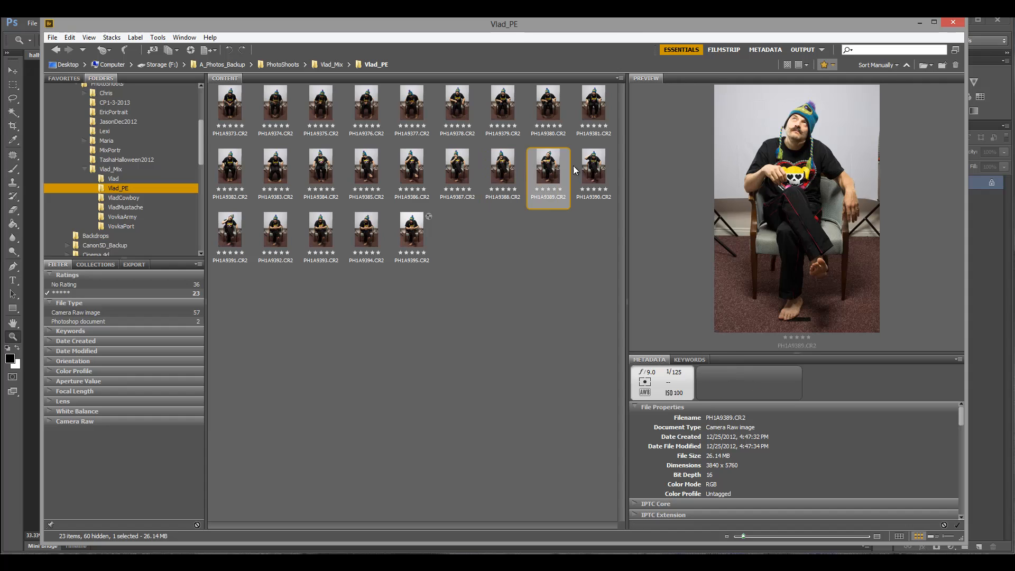
{"action": "left_click", "coordinate": [598, 173]}
{"action": "left_click", "coordinate": [236, 238]}
{"action": "left_click", "coordinate": [281, 238]}
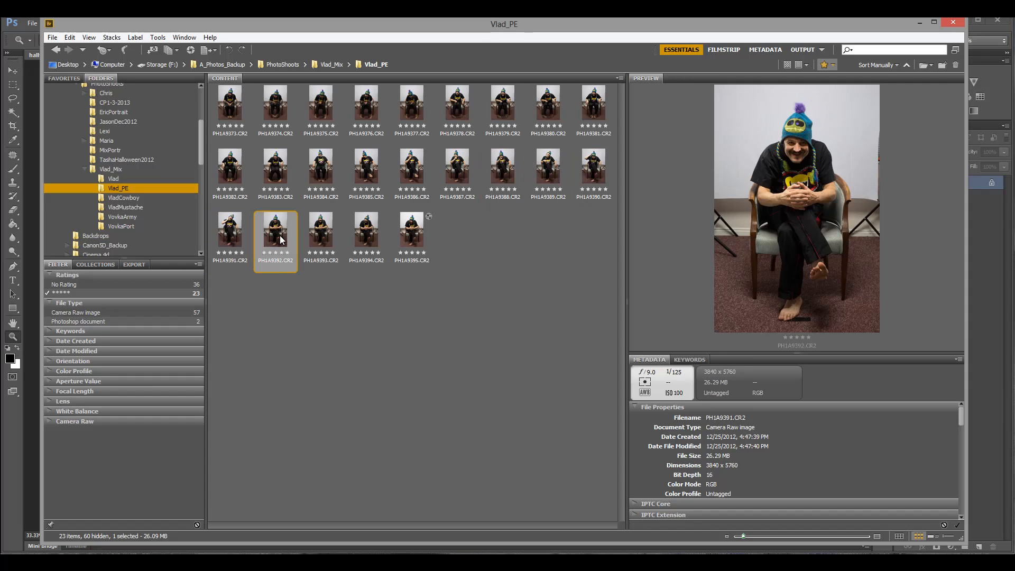
{"action": "left_click", "coordinate": [324, 239]}
{"action": "left_click", "coordinate": [362, 239]}
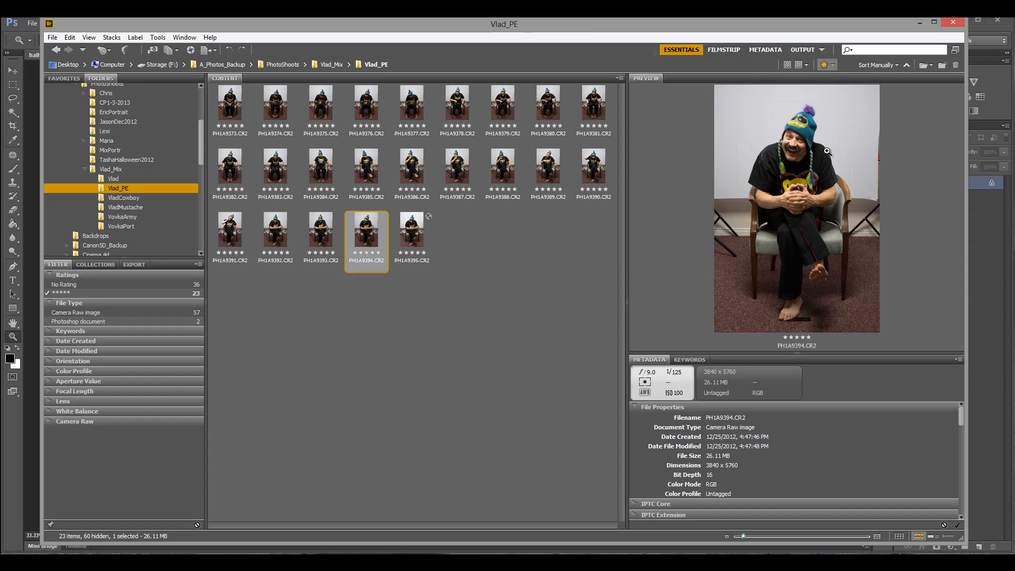
{"action": "key", "text": "Right"}
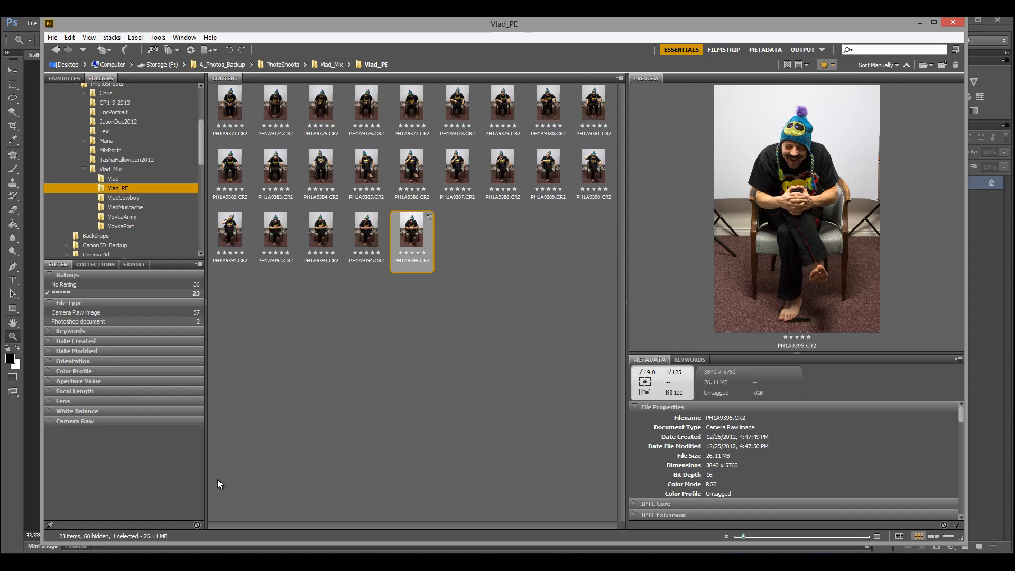
{"action": "key", "text": "alt+Tab"}
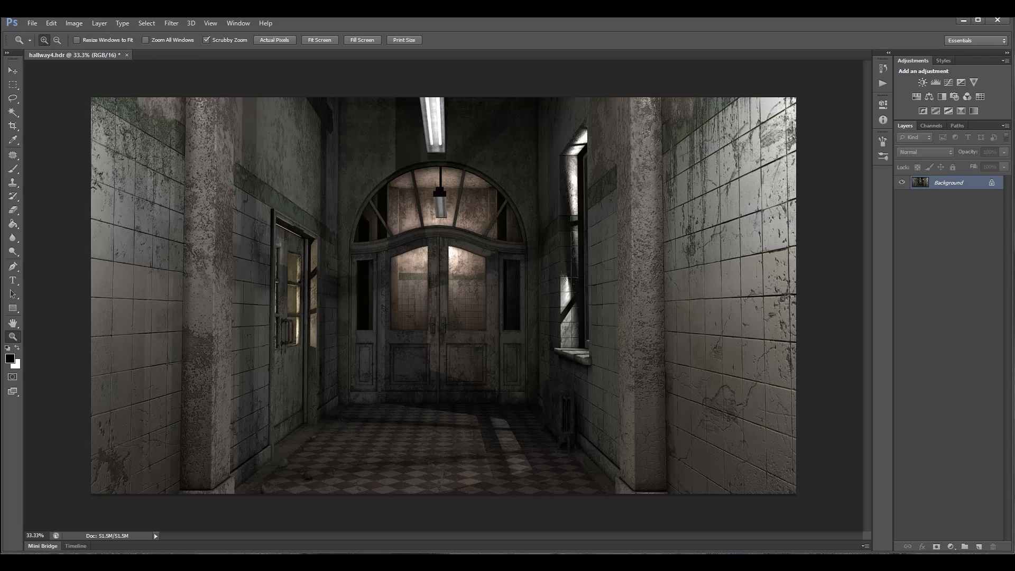
{"action": "key", "text": "alt+Tab"}
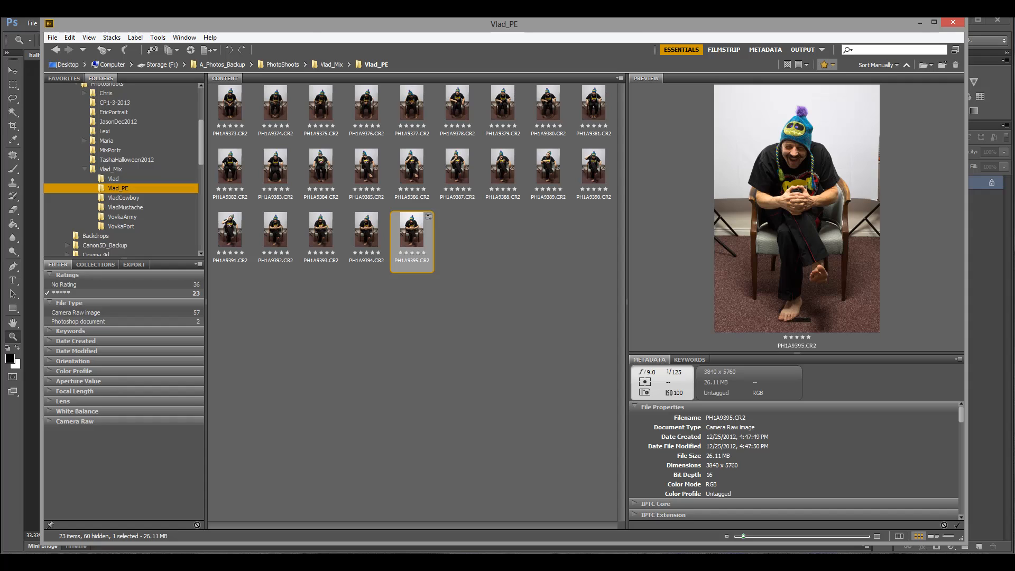
Step: Examine the selected photo's file properties and camera data, including the focal length, lens and camera model
{"action": "key", "text": "ctrl+r"}
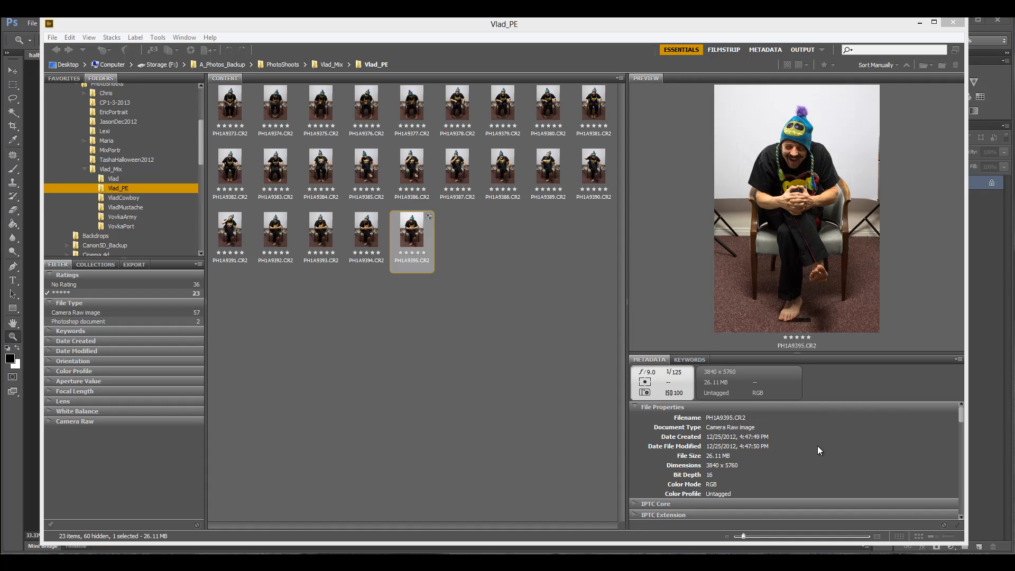
{"action": "left_click", "coordinate": [767, 446]}
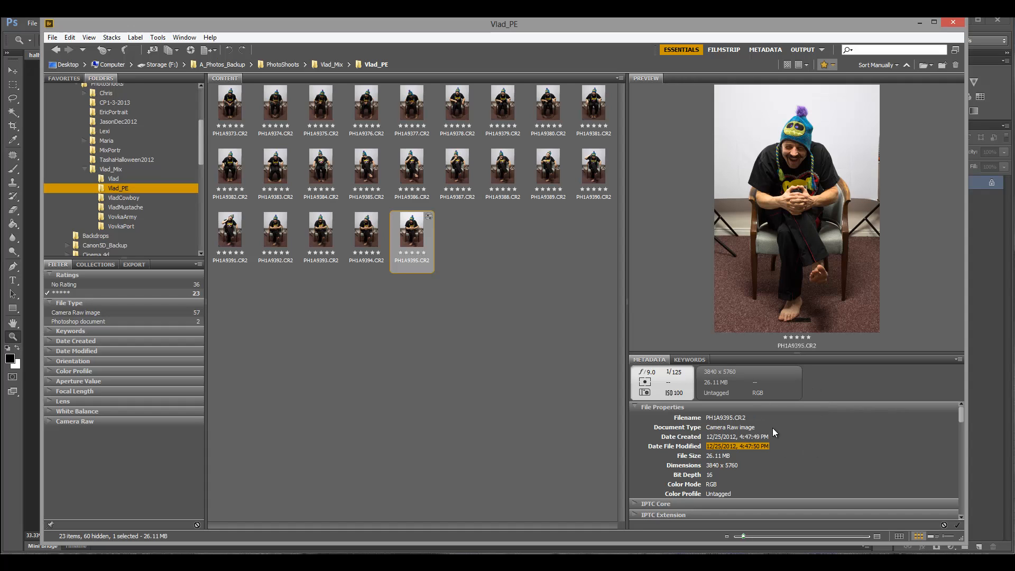
{"action": "scroll", "coordinate": [771, 437], "scroll_direction": "down", "scroll_amount": 1}
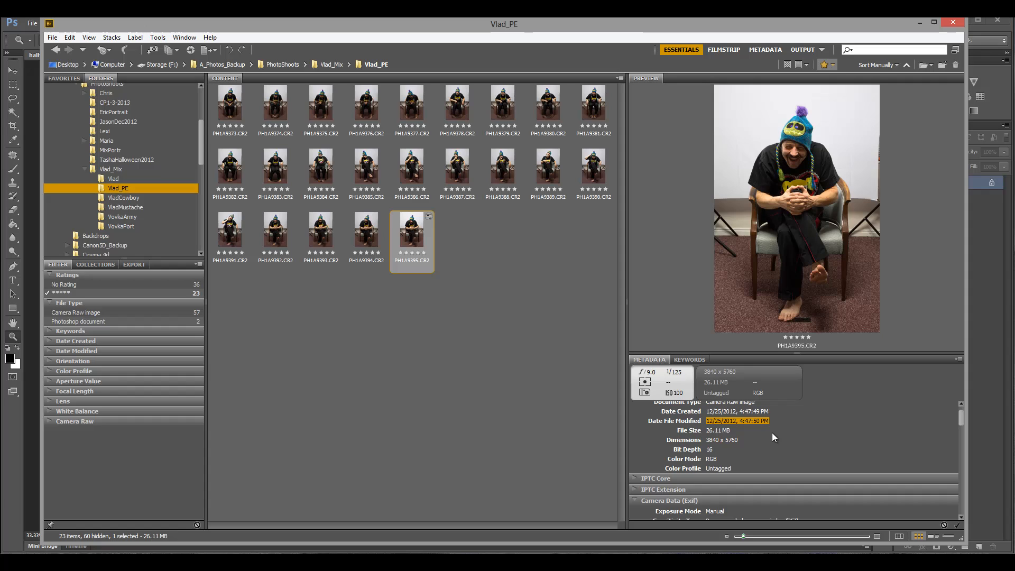
{"action": "scroll", "coordinate": [772, 436], "scroll_direction": "down", "scroll_amount": 1}
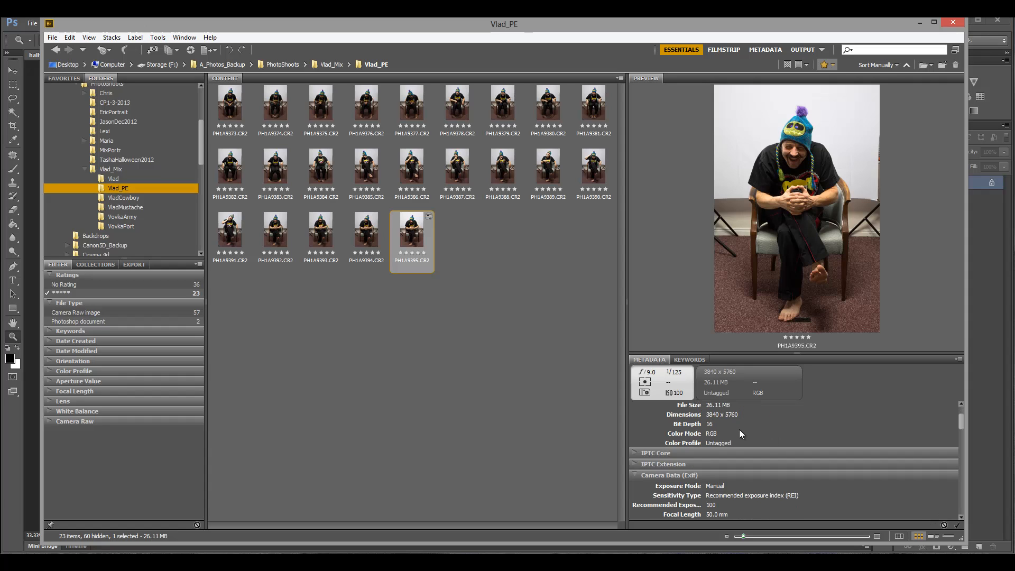
{"action": "scroll", "coordinate": [740, 429], "scroll_direction": "up", "scroll_amount": 2}
{"action": "scroll", "coordinate": [740, 456], "scroll_direction": "down", "scroll_amount": 4}
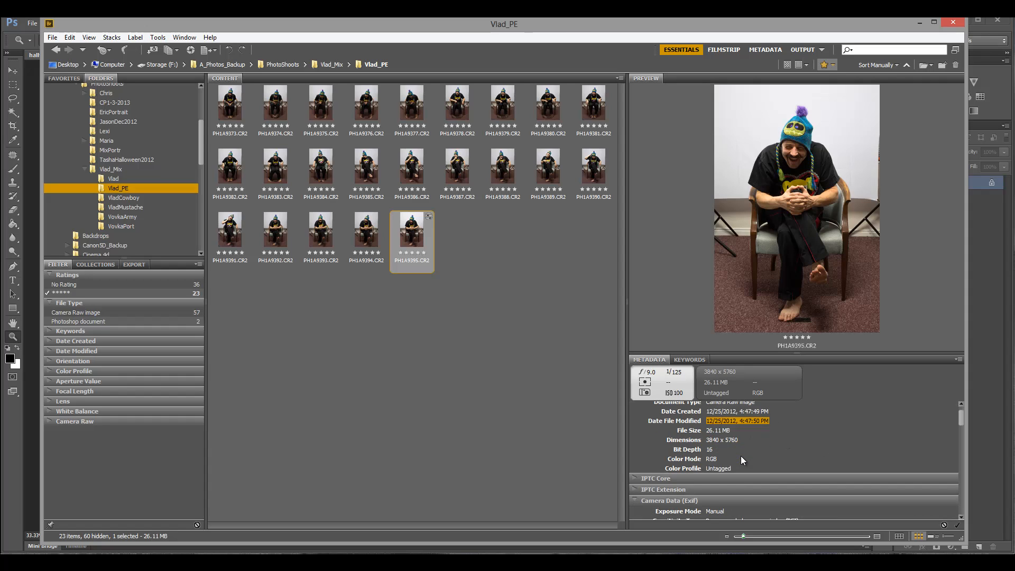
{"action": "scroll", "coordinate": [751, 449], "scroll_direction": "down", "scroll_amount": 1}
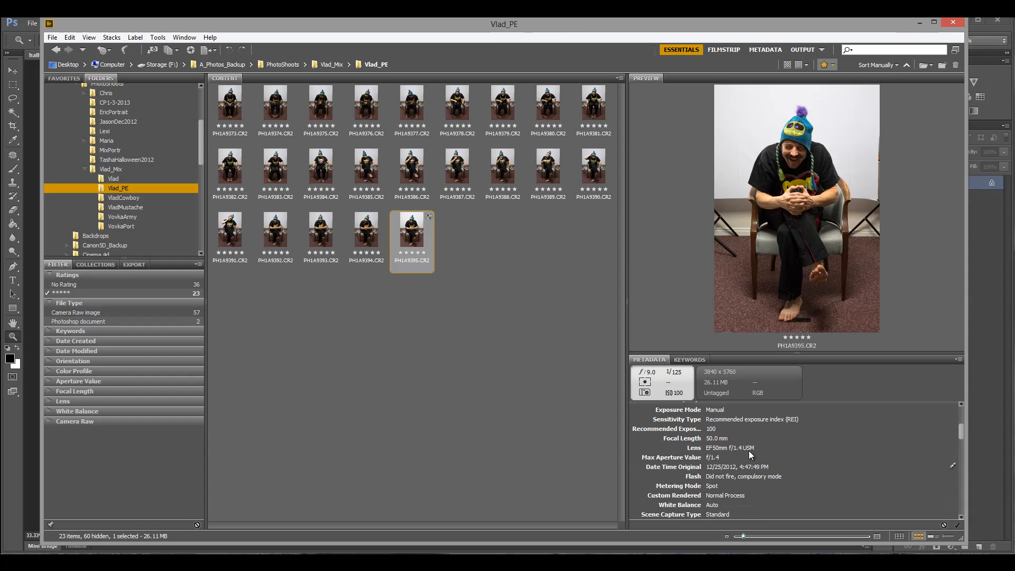
{"action": "scroll", "coordinate": [762, 478], "scroll_direction": "down", "scroll_amount": 1}
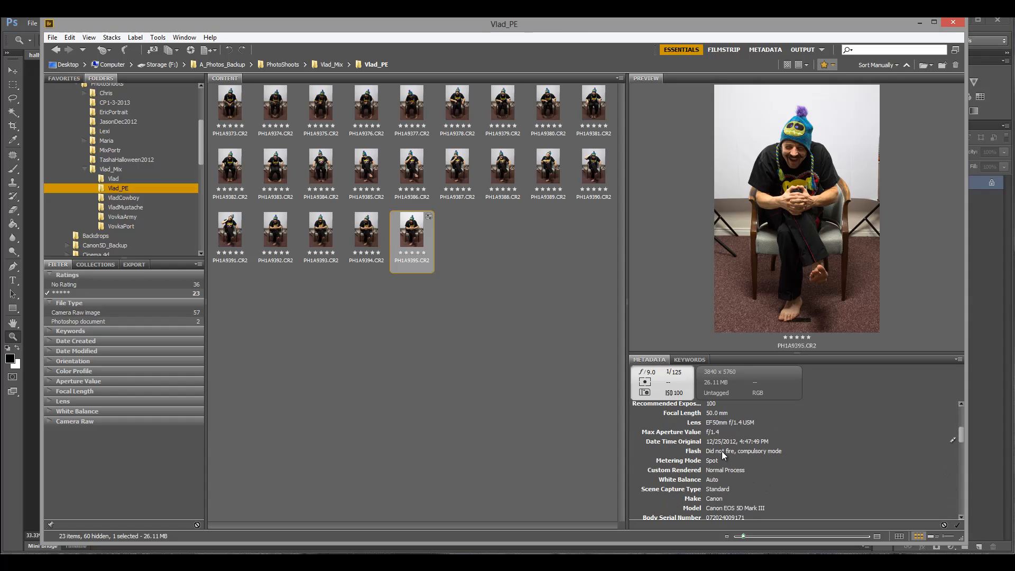
{"action": "scroll", "coordinate": [736, 455], "scroll_direction": "down", "scroll_amount": 2}
{"action": "scroll", "coordinate": [735, 455], "scroll_direction": "up", "scroll_amount": 3}
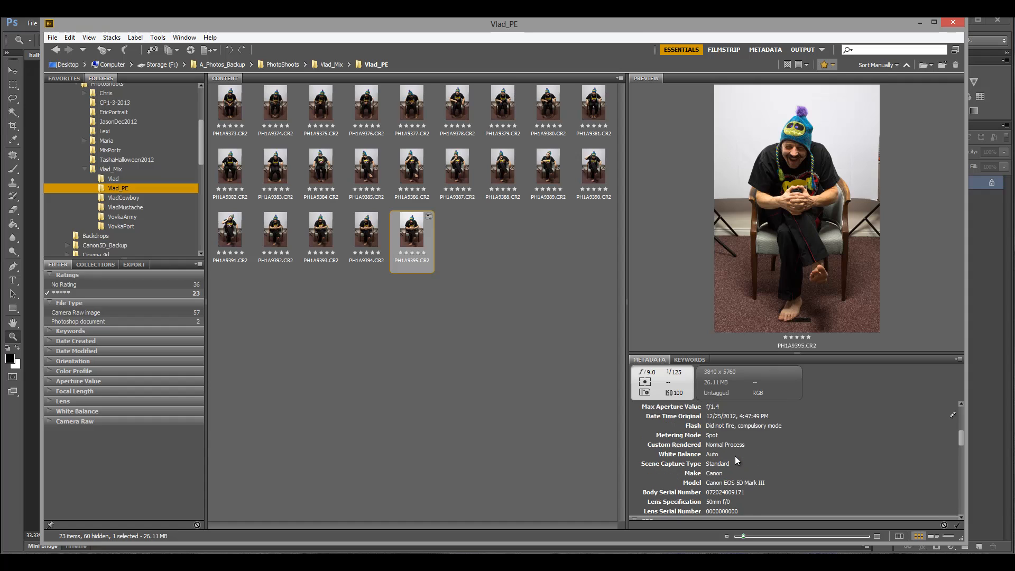
Step: Open PH1A9395.CR2 in Camera Raw and toggle the lens profile corrections off and back on
{"action": "left_click", "coordinate": [410, 238]}
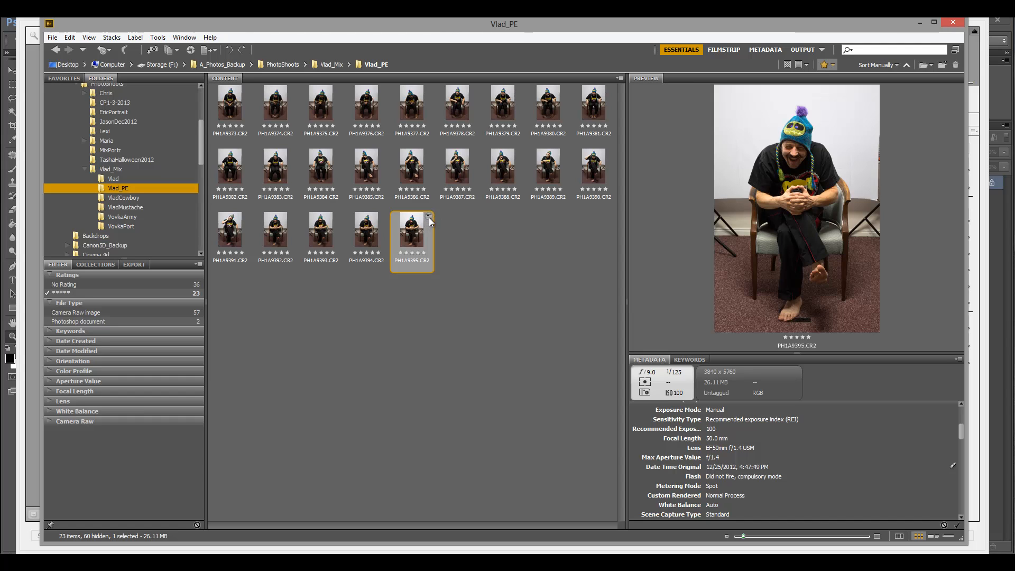
{"action": "key", "text": "ctrl+r"}
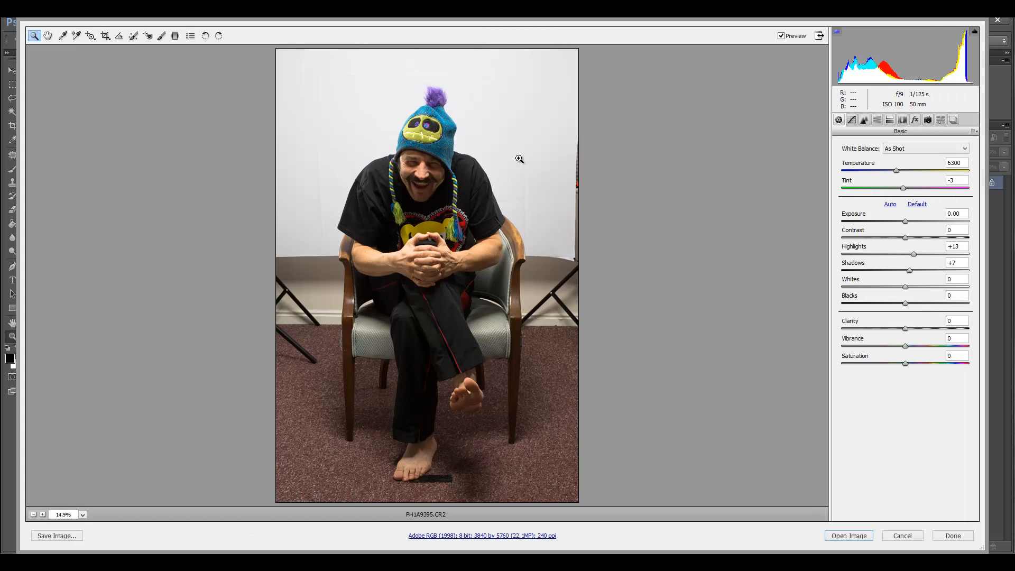
{"action": "left_click", "coordinate": [902, 120]}
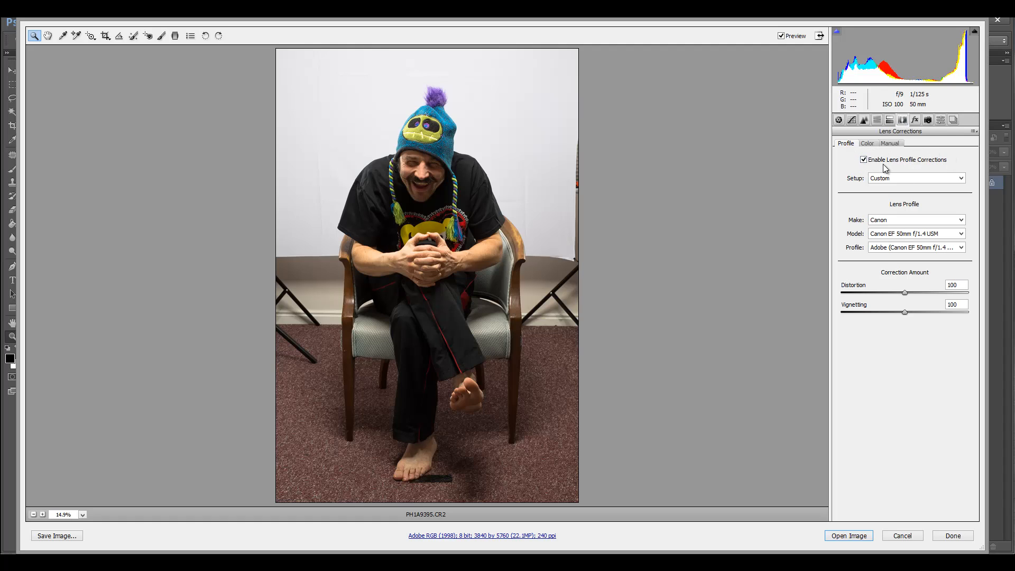
{"action": "left_click", "coordinate": [864, 159]}
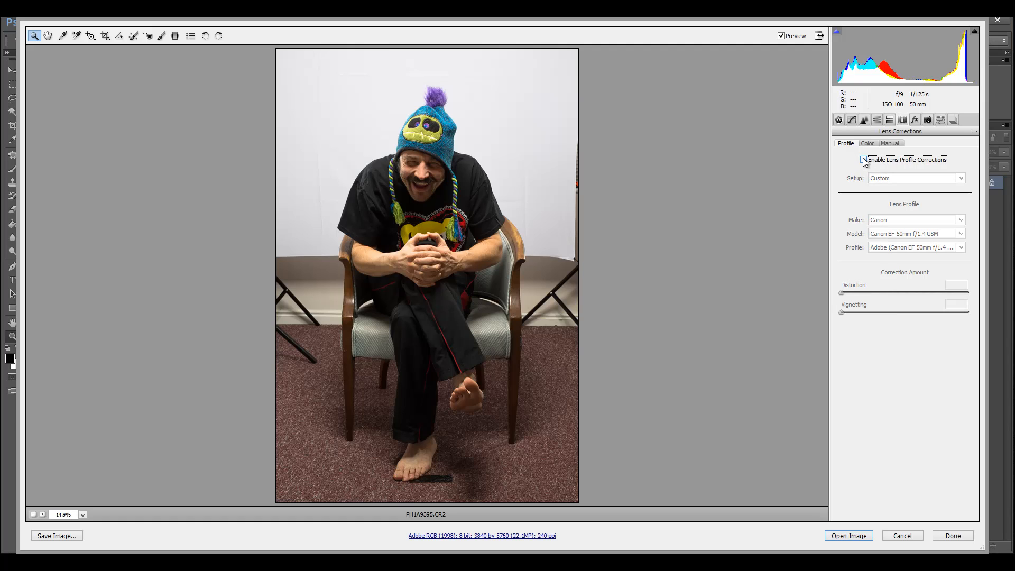
{"action": "left_click", "coordinate": [863, 160]}
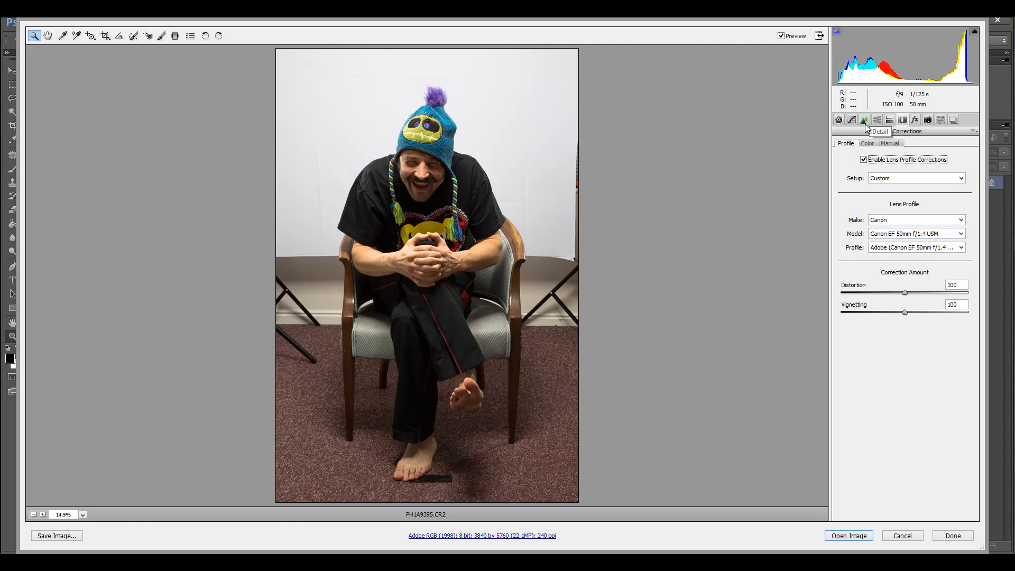
Step: Set the portrait's temperature to 5250, tint to -5, highlights to +14 and shadows to +6
{"action": "left_click", "coordinate": [838, 120]}
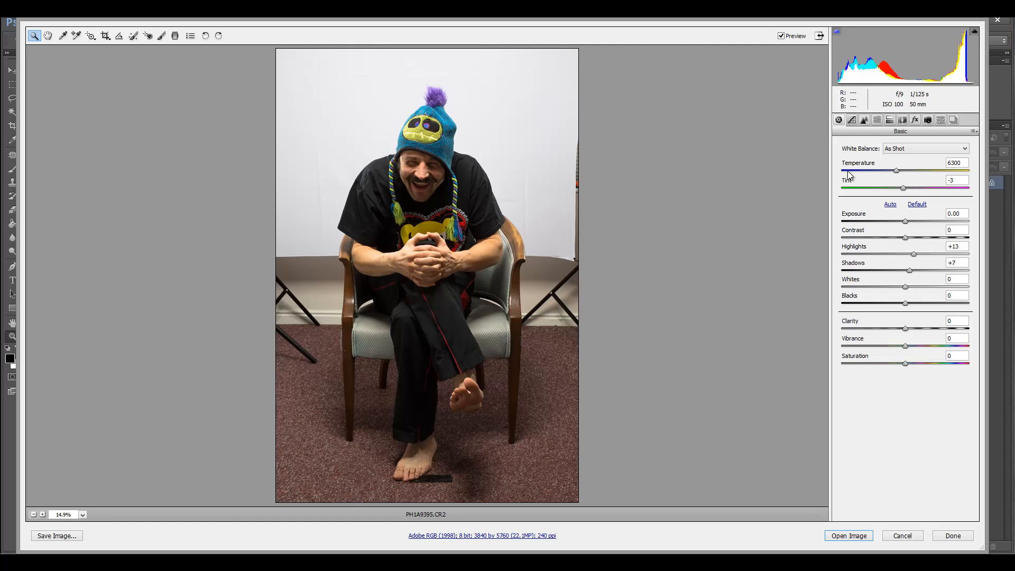
{"action": "left_click_drag", "start_coordinate": [897, 173], "coordinate": [901, 187]}
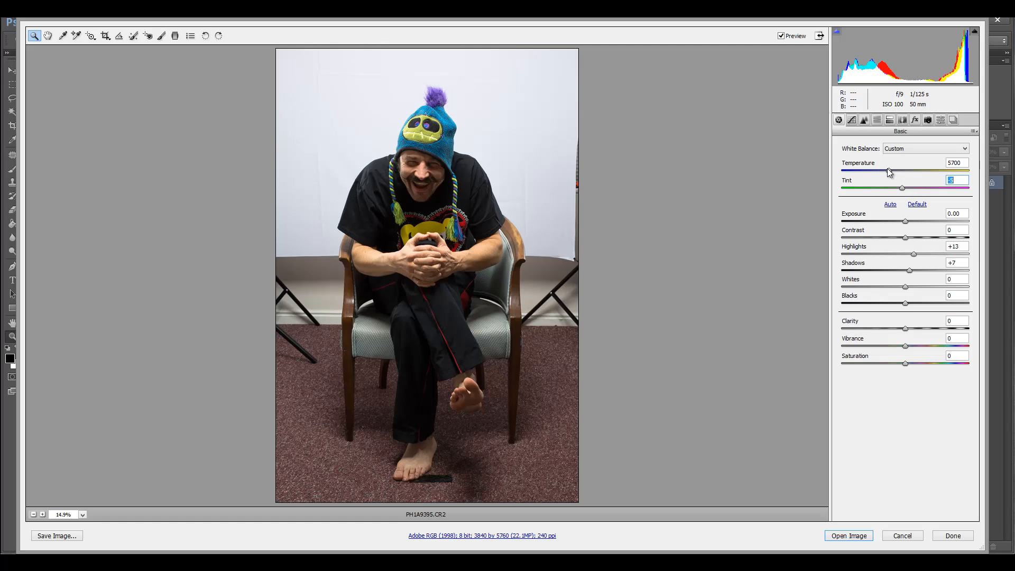
{"action": "left_click_drag", "start_coordinate": [887, 169], "coordinate": [881, 169]}
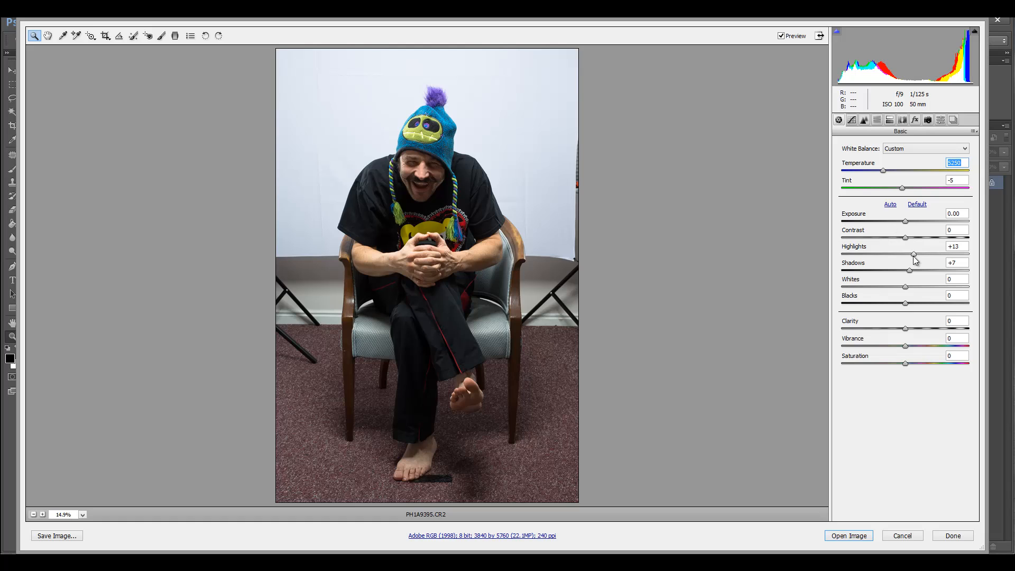
{"action": "mouse_move", "coordinate": [914, 254]}
{"action": "left_mouse_down"}
{"action": "mouse_move", "coordinate": [905, 255]}
{"action": "mouse_move", "coordinate": [938, 255]}
{"action": "mouse_move", "coordinate": [913, 254]}
{"action": "left_mouse_up"}
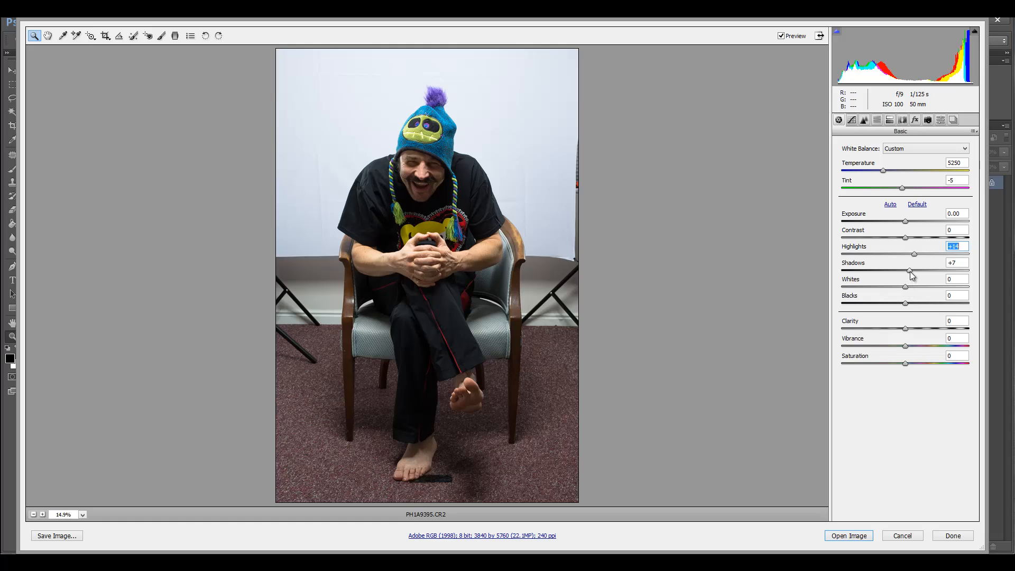
{"action": "mouse_move", "coordinate": [910, 275]}
{"action": "left_mouse_down"}
{"action": "mouse_move", "coordinate": [897, 276]}
{"action": "mouse_move", "coordinate": [912, 278]}
{"action": "left_mouse_up"}
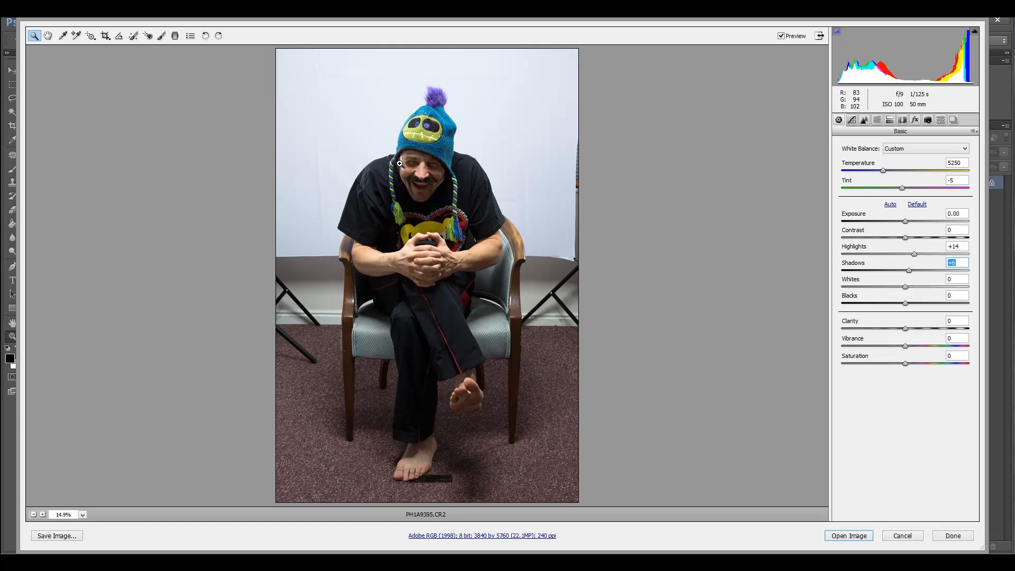
Step: Judging by the man's face, set sharpening amount to 129, detail to 13 and masking to 3, with luminance noise reduction at 13
{"action": "left_click_drag", "start_coordinate": [392, 156], "coordinate": [450, 223]}
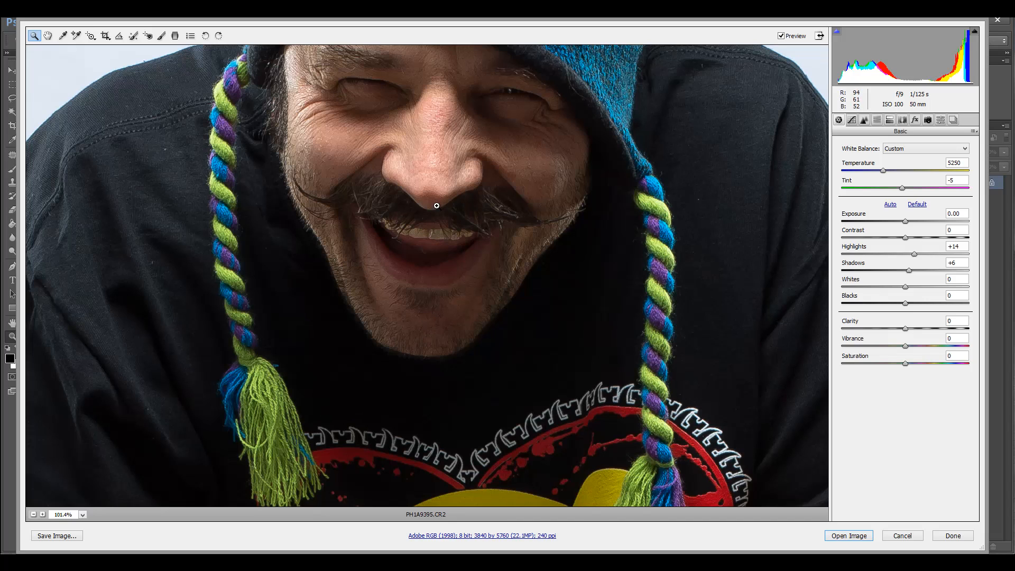
{"action": "scroll", "coordinate": [437, 242], "scroll_direction": "up", "scroll_amount": 3}
{"action": "scroll", "coordinate": [436, 242], "scroll_direction": "down", "scroll_amount": 2}
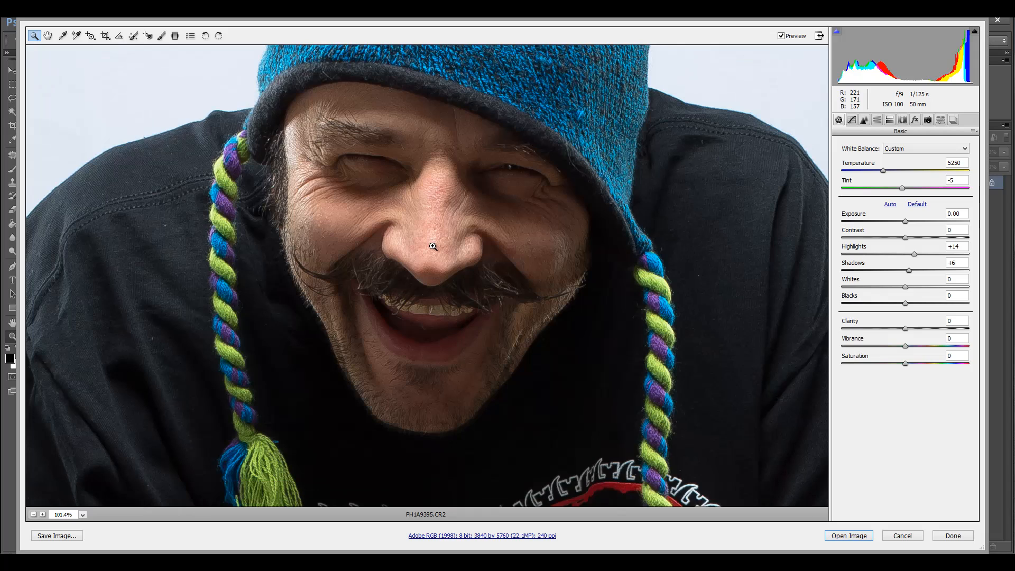
{"action": "left_click", "coordinate": [863, 120]}
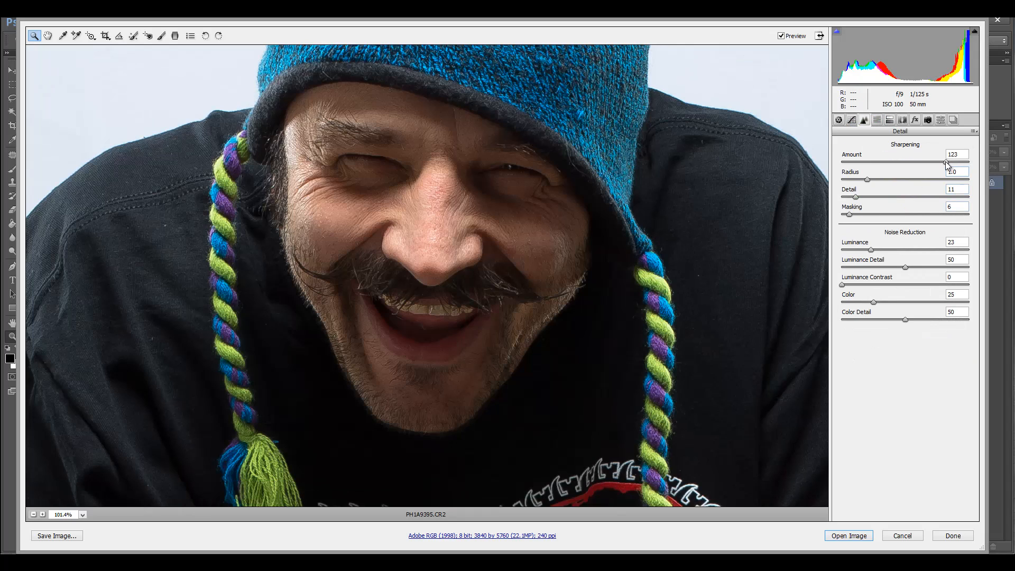
{"action": "left_click_drag", "start_coordinate": [945, 162], "coordinate": [975, 162]}
{"action": "left_click", "coordinate": [472, 229]}
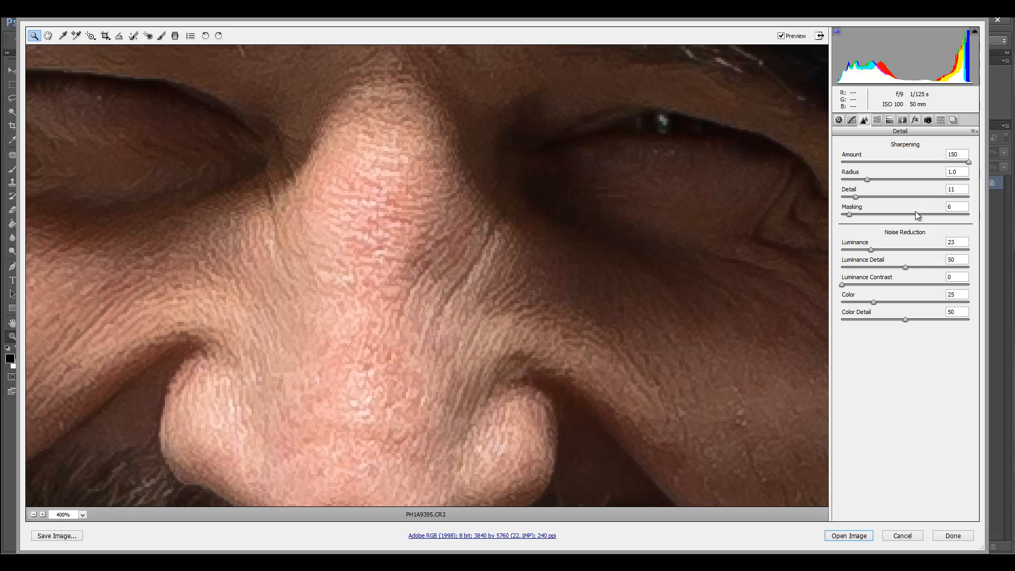
{"action": "left_click_drag", "start_coordinate": [968, 162], "coordinate": [943, 160]}
{"action": "mouse_move", "coordinate": [858, 198]}
{"action": "left_mouse_down"}
{"action": "mouse_move", "coordinate": [889, 198]}
{"action": "mouse_move", "coordinate": [867, 195]}
{"action": "left_mouse_up"}
{"action": "left_click_drag", "start_coordinate": [866, 197], "coordinate": [911, 198]}
{"action": "left_click_drag", "start_coordinate": [849, 215], "coordinate": [857, 252]}
{"action": "left_click_drag", "start_coordinate": [868, 197], "coordinate": [855, 202]}
{"action": "left_click_drag", "start_coordinate": [949, 165], "coordinate": [960, 166]}
Step: Review the adjusted portrait from hat to feet at 25% magnification
{"action": "right_click", "coordinate": [297, 262]}
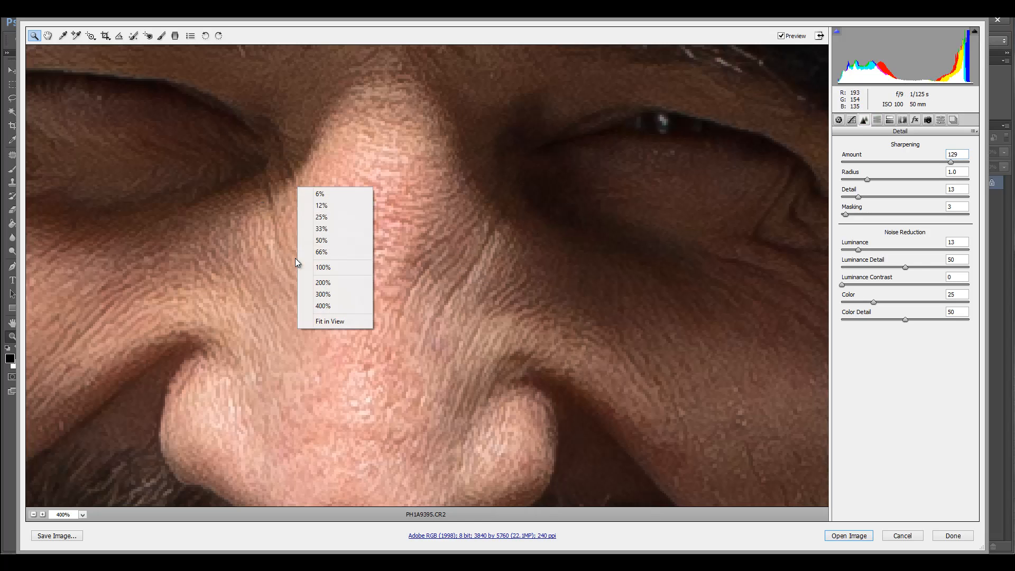
{"action": "left_click", "coordinate": [335, 217]}
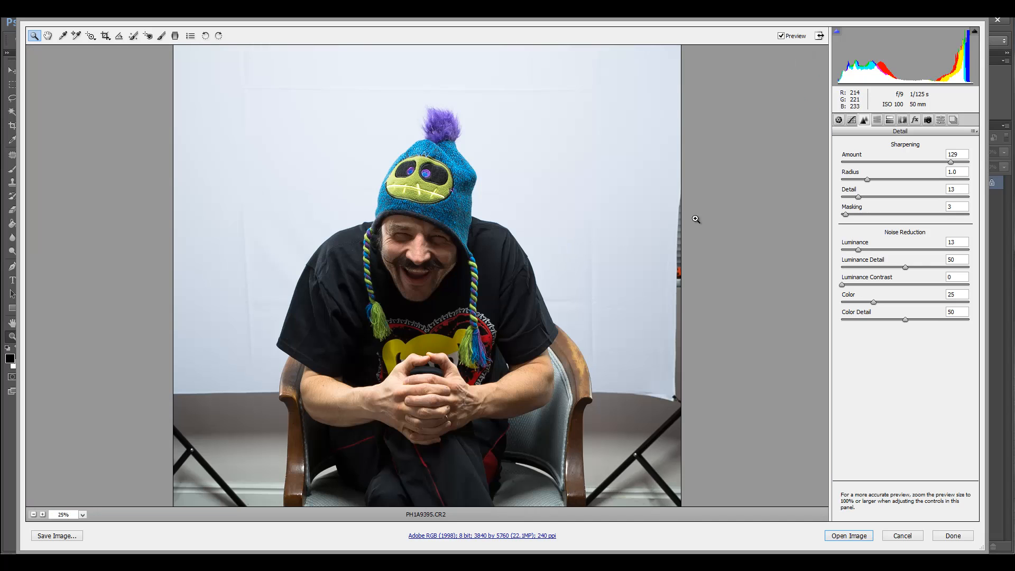
{"action": "scroll", "coordinate": [551, 249], "scroll_direction": "down", "scroll_amount": 3}
{"action": "scroll", "coordinate": [555, 253], "scroll_direction": "up", "scroll_amount": 2}
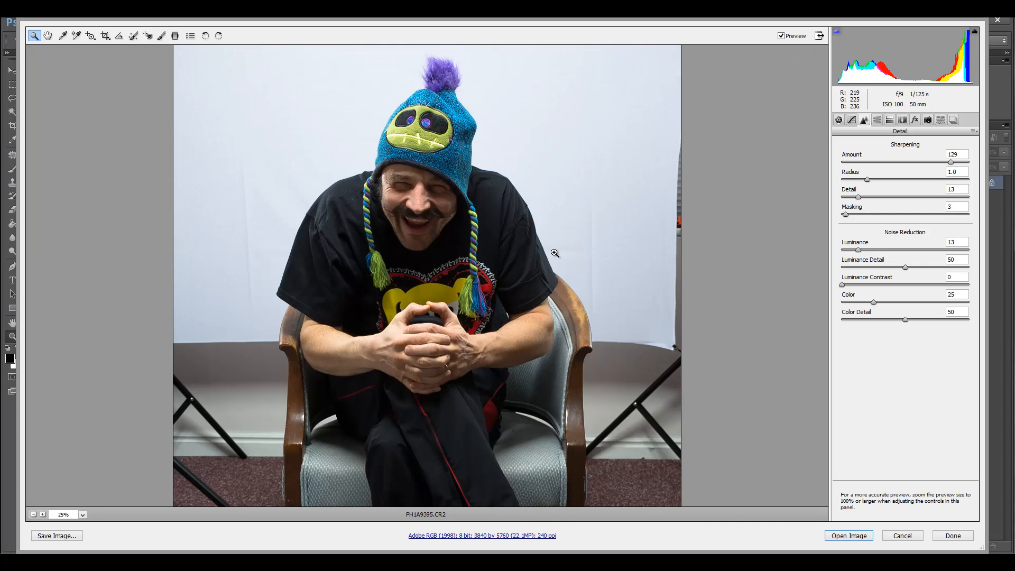
{"action": "scroll", "coordinate": [554, 253], "scroll_direction": "up", "scroll_amount": 2}
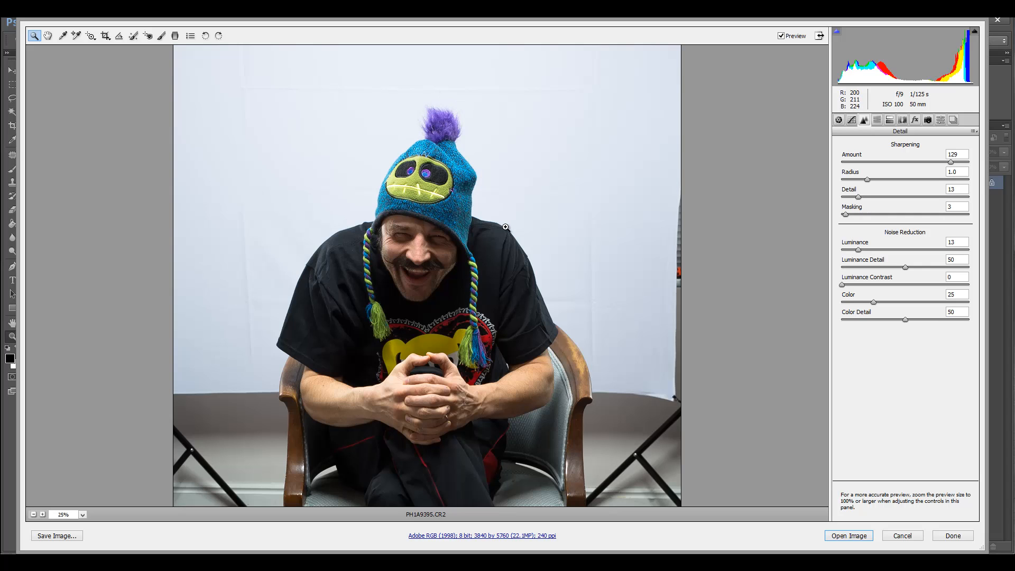
{"action": "scroll", "coordinate": [506, 227], "scroll_direction": "down", "scroll_amount": 4}
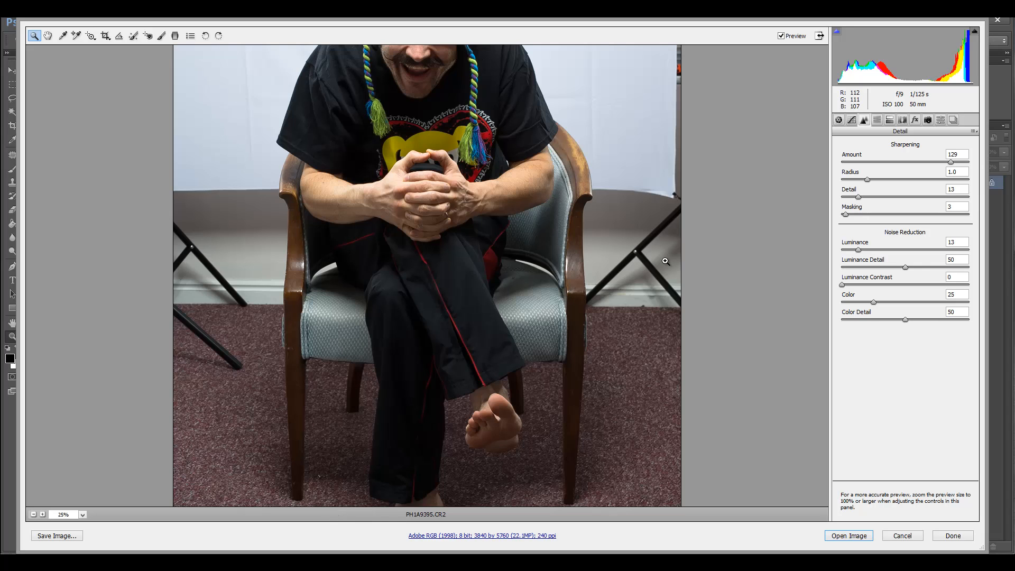
Step: Examine the man's pose, the chair and his bare feet against the white backdrop and carpet
{"action": "scroll", "coordinate": [665, 261], "scroll_direction": "down", "scroll_amount": 2}
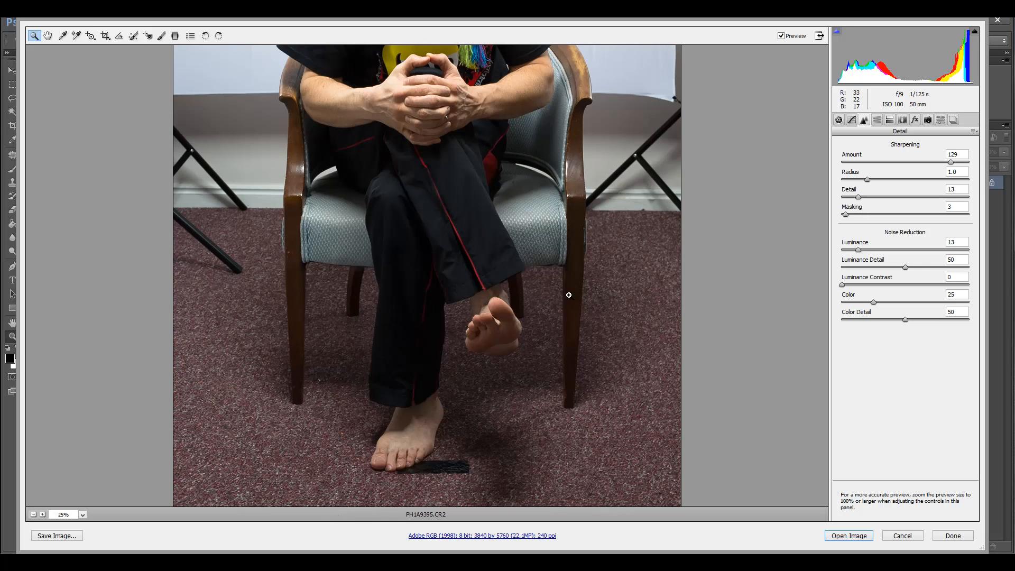
{"action": "scroll", "coordinate": [568, 295], "scroll_direction": "up", "scroll_amount": 6}
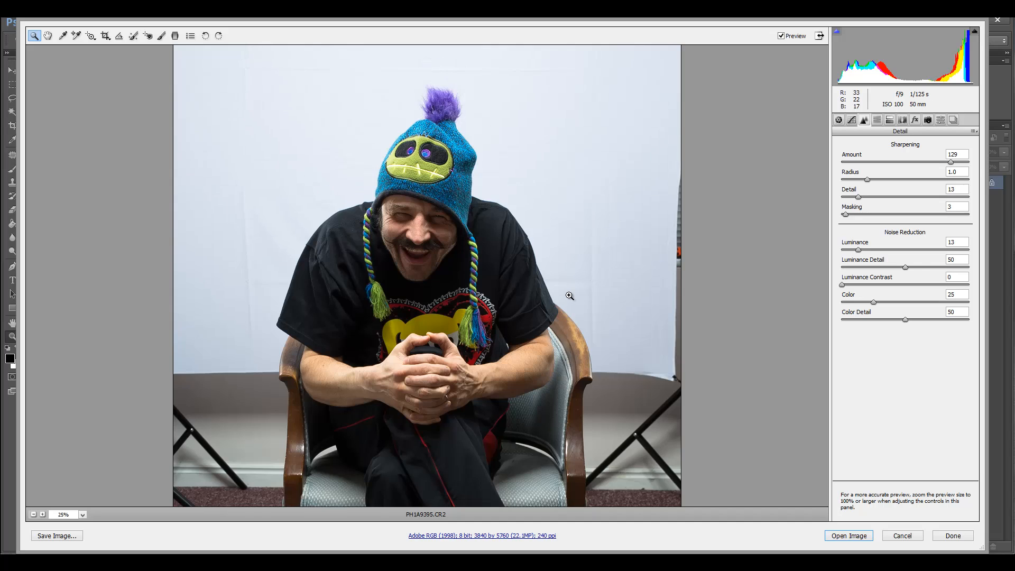
{"action": "scroll", "coordinate": [569, 295], "scroll_direction": "up", "scroll_amount": 1}
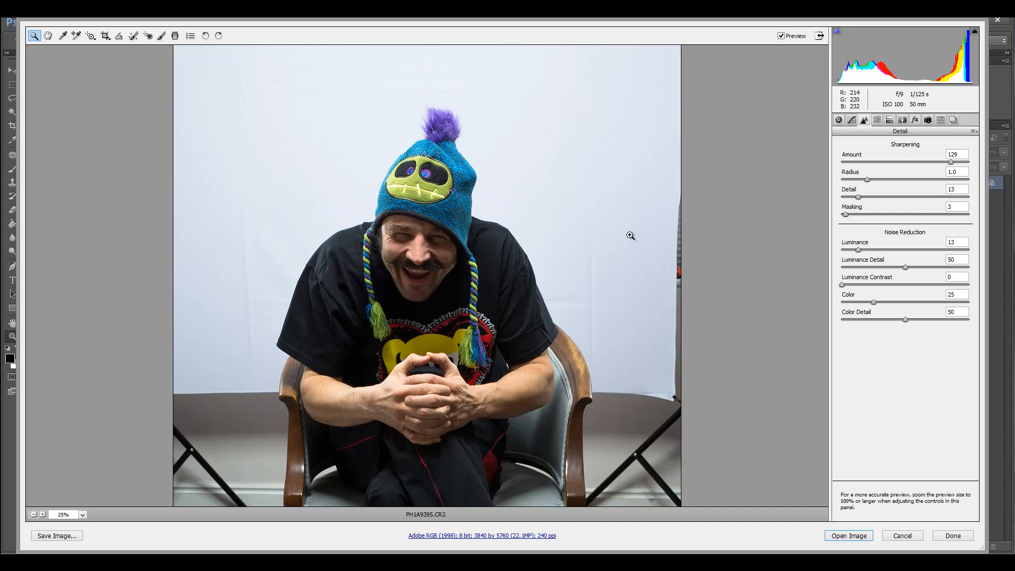
{"action": "scroll", "coordinate": [583, 259], "scroll_direction": "down", "scroll_amount": 4}
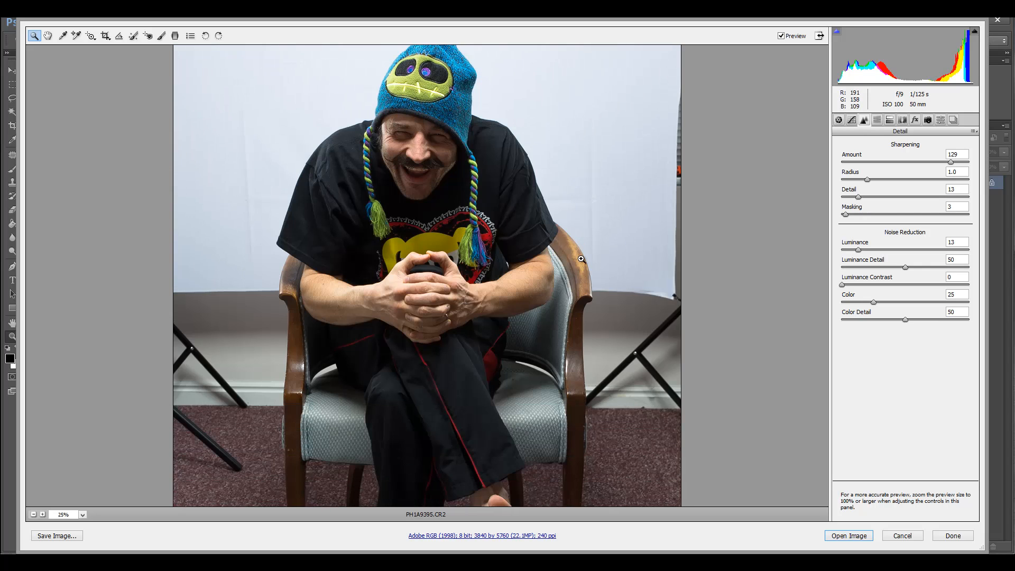
{"action": "scroll", "coordinate": [582, 259], "scroll_direction": "up", "scroll_amount": 4}
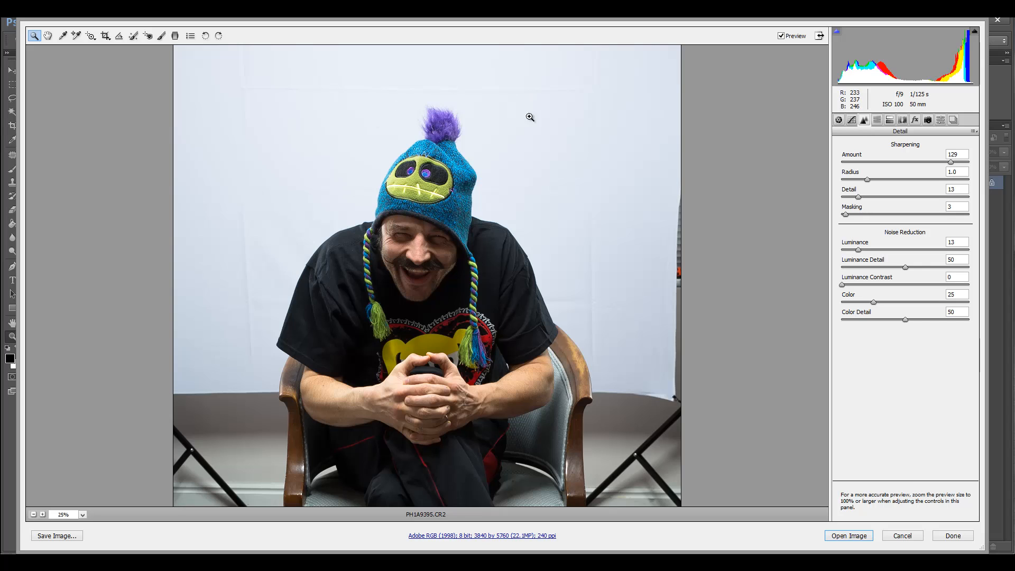
{"action": "scroll", "coordinate": [580, 287], "scroll_direction": "down", "scroll_amount": 2}
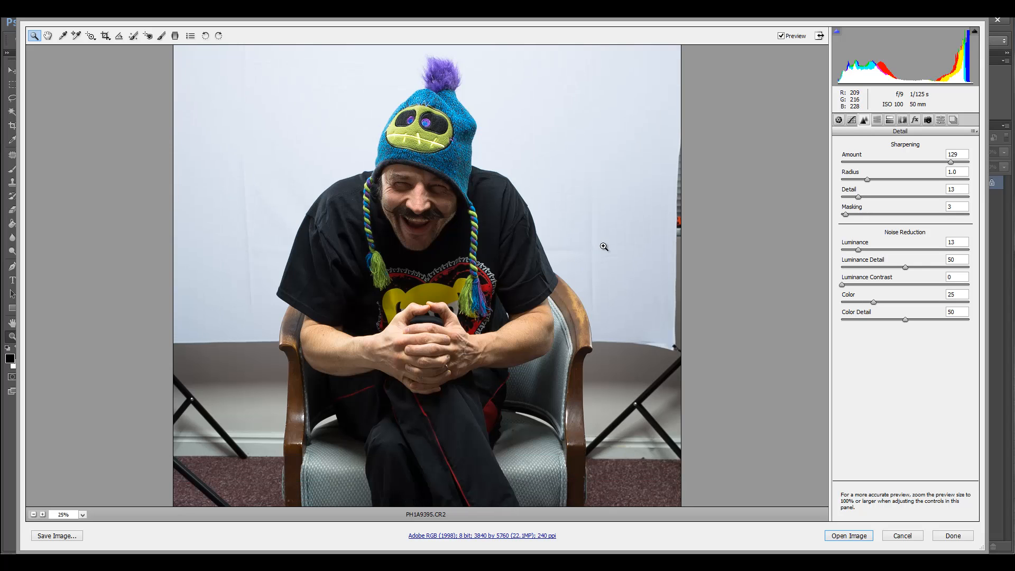
{"action": "scroll", "coordinate": [623, 287], "scroll_direction": "down", "scroll_amount": 6}
{"action": "scroll", "coordinate": [620, 287], "scroll_direction": "down", "scroll_amount": 4}
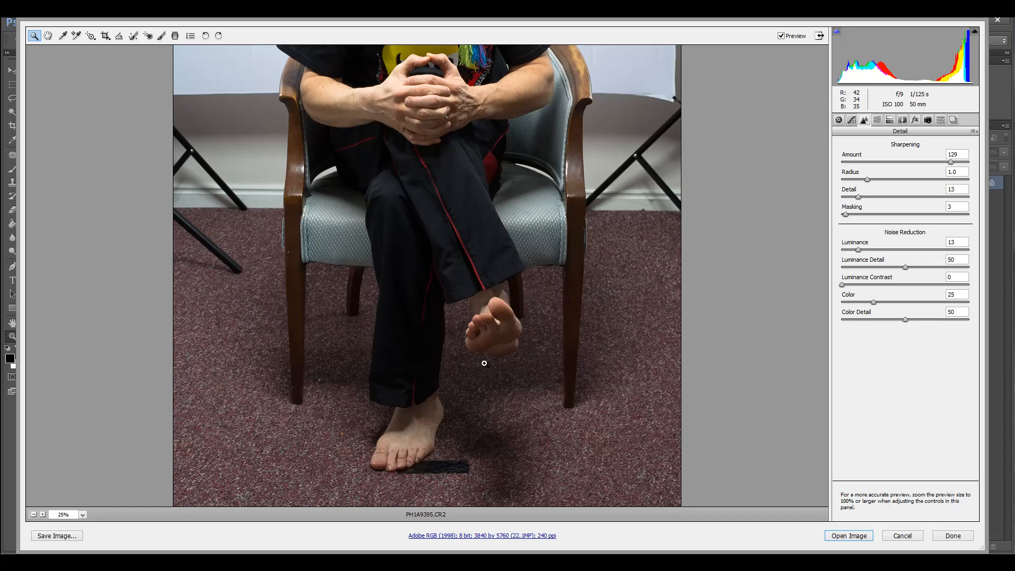
{"action": "scroll", "coordinate": [402, 343], "scroll_direction": "up", "scroll_amount": 12}
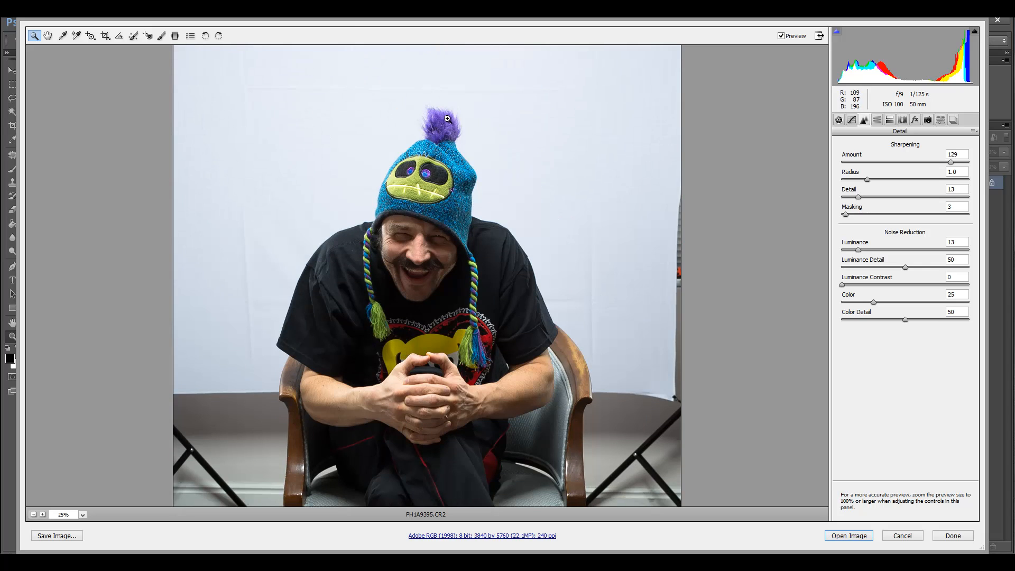
{"action": "scroll", "coordinate": [443, 159], "scroll_direction": "down", "scroll_amount": 12}
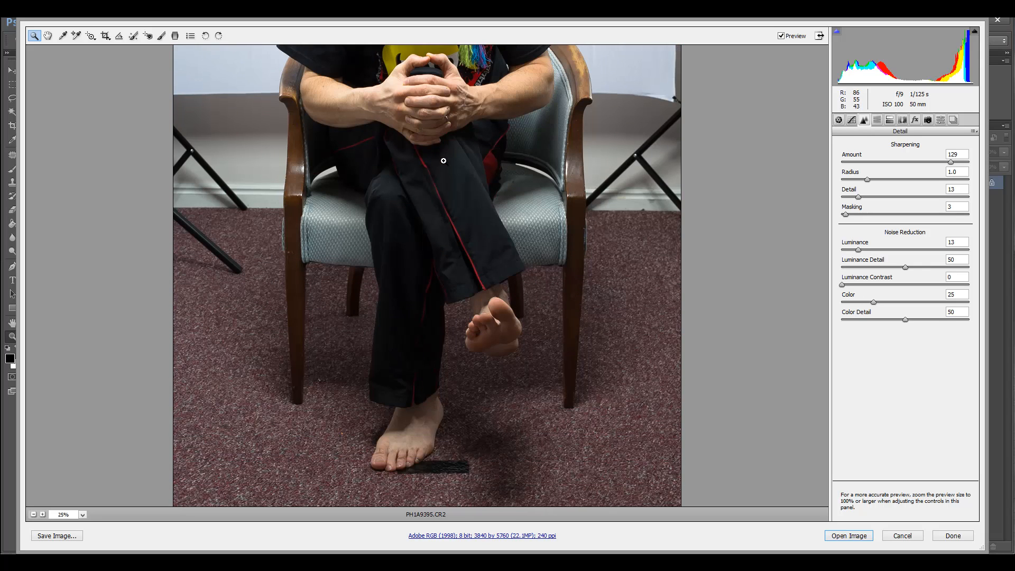
{"action": "scroll", "coordinate": [443, 160], "scroll_direction": "up", "scroll_amount": 12}
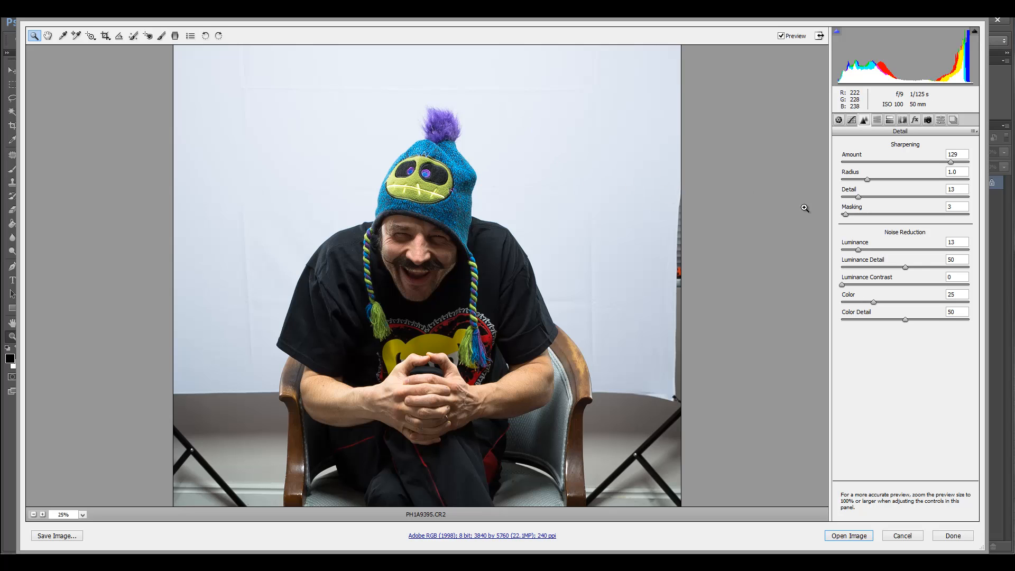
Step: Raise the Oranges luminance to +16, check the skin tones down to the feet, and open the developed portrait in Photoshop
{"action": "left_click", "coordinate": [876, 120]}
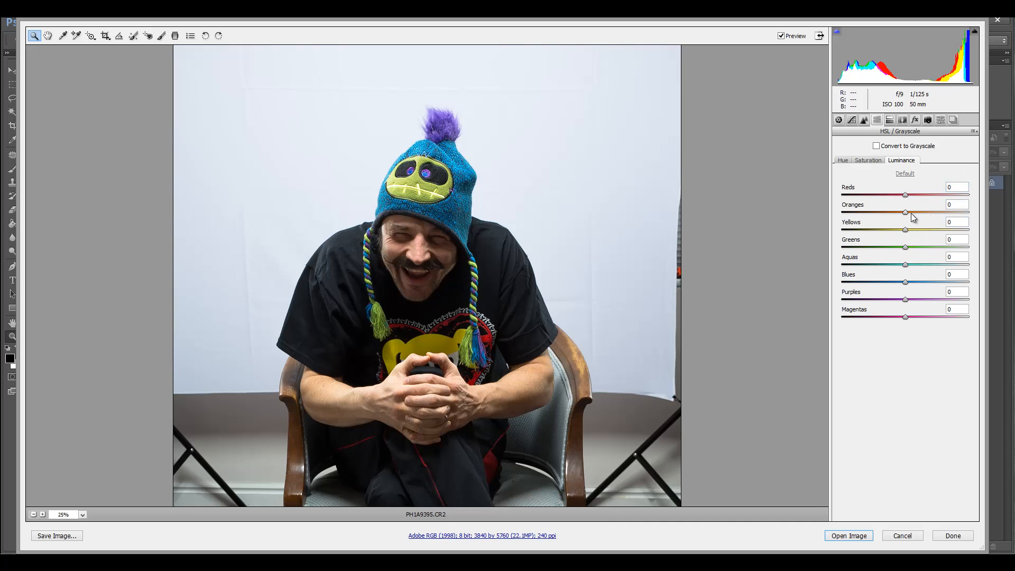
{"action": "mouse_move", "coordinate": [906, 213]}
{"action": "left_mouse_down"}
{"action": "mouse_move", "coordinate": [946, 214]}
{"action": "mouse_move", "coordinate": [897, 214]}
{"action": "mouse_move", "coordinate": [957, 211]}
{"action": "mouse_move", "coordinate": [902, 212]}
{"action": "mouse_move", "coordinate": [928, 214]}
{"action": "mouse_move", "coordinate": [917, 214]}
{"action": "left_mouse_up"}
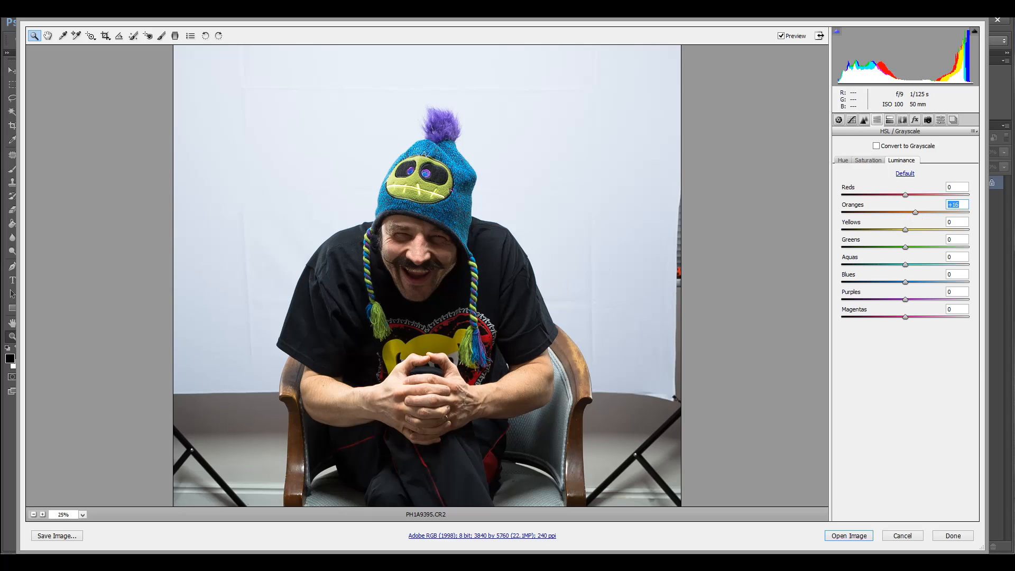
{"action": "scroll", "coordinate": [559, 197], "scroll_direction": "down", "scroll_amount": 6}
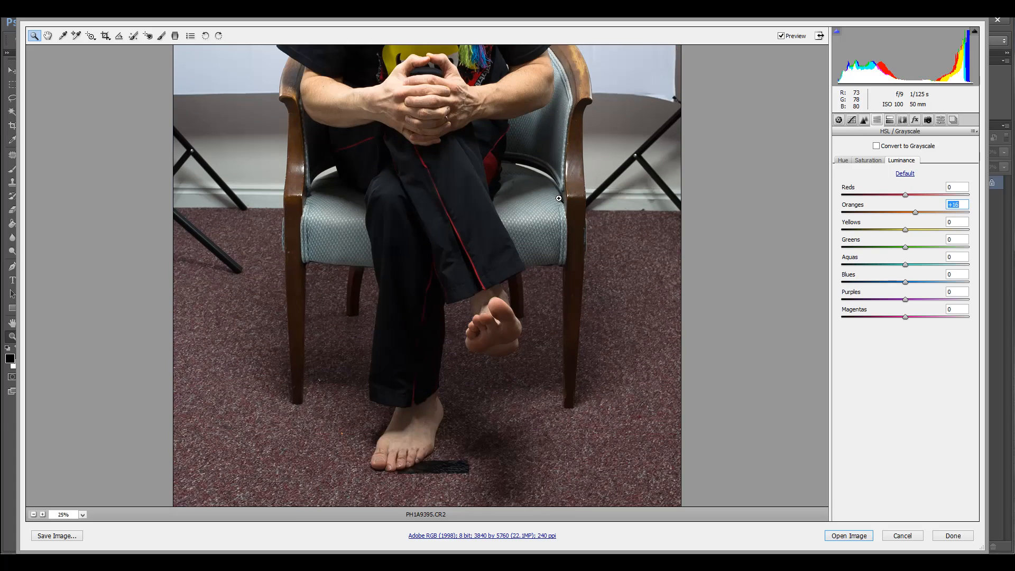
{"action": "scroll", "coordinate": [559, 198], "scroll_direction": "up", "scroll_amount": 3}
{"action": "scroll", "coordinate": [559, 199], "scroll_direction": "up", "scroll_amount": 3}
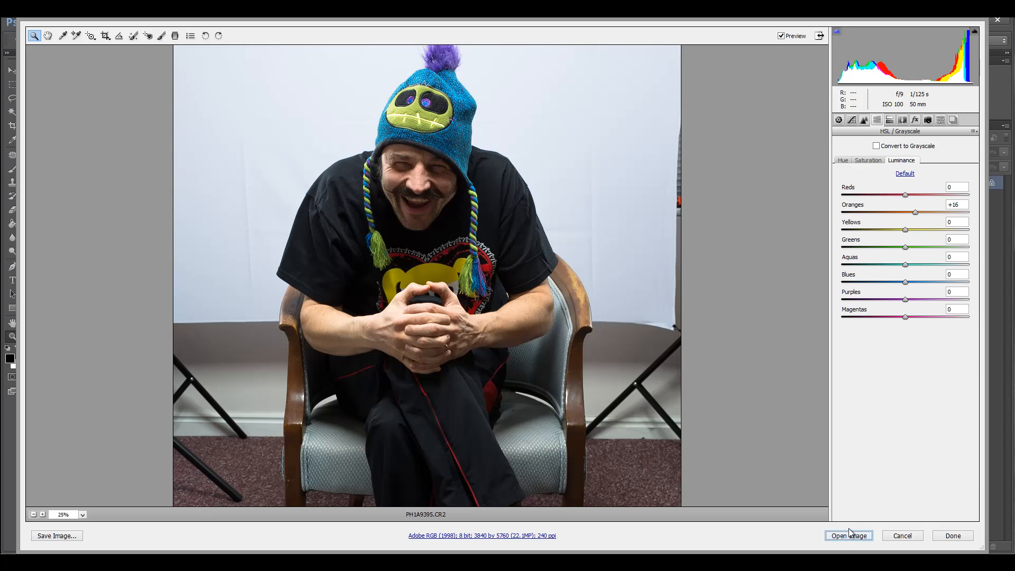
{"action": "key", "text": "shift"}
{"action": "left_click", "coordinate": [846, 535]}
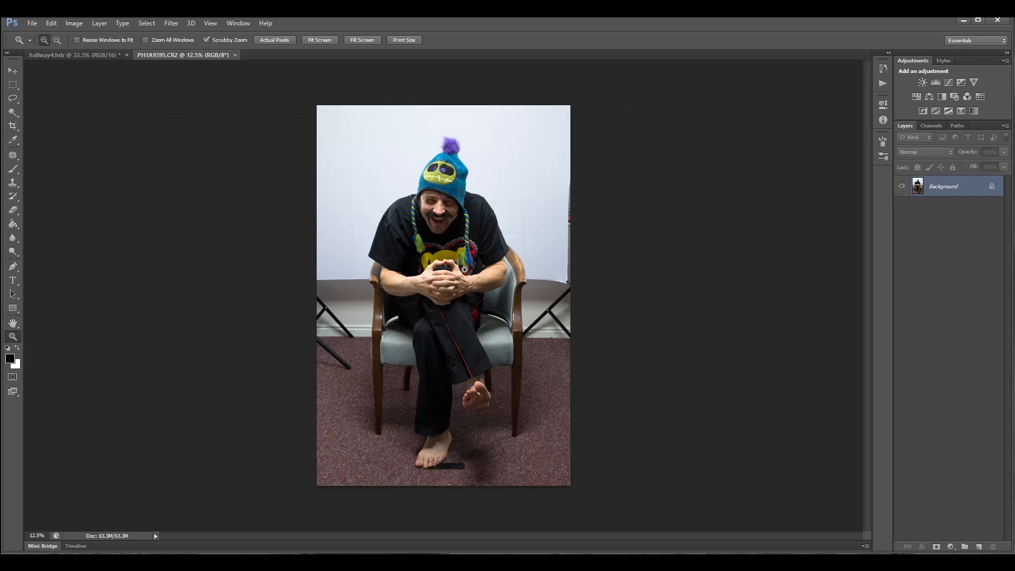
Step: Duplicate the portrait's Background layer and hide the original layer
{"action": "left_click_drag", "start_coordinate": [447, 246], "coordinate": [428, 256]}
{"action": "scroll", "coordinate": [428, 256], "scroll_direction": "down", "scroll_amount": 2}
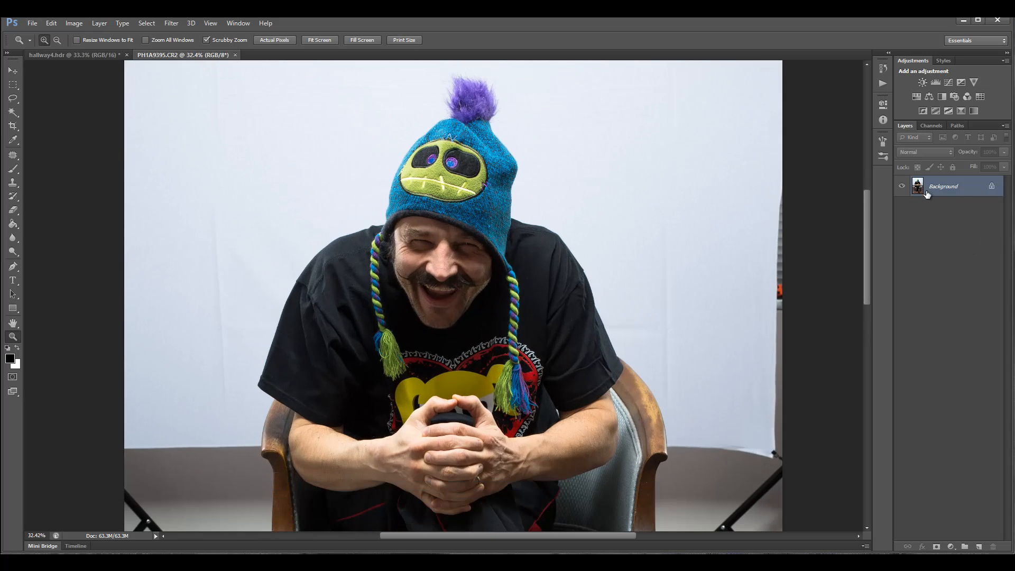
{"action": "left_click_drag", "start_coordinate": [943, 186], "coordinate": [978, 547]}
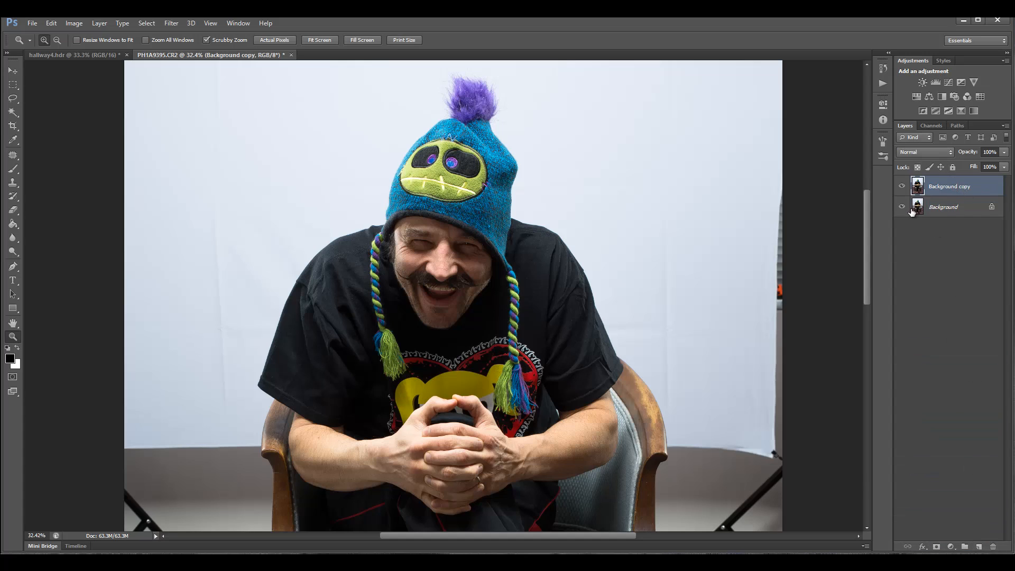
{"action": "left_click", "coordinate": [902, 207]}
Step: Switch to the Quick Selection tool and get close to the blue hat's edge
{"action": "left_click_drag", "start_coordinate": [525, 137], "coordinate": [459, 187]}
{"action": "scroll", "coordinate": [428, 174], "scroll_direction": "up", "scroll_amount": 2}
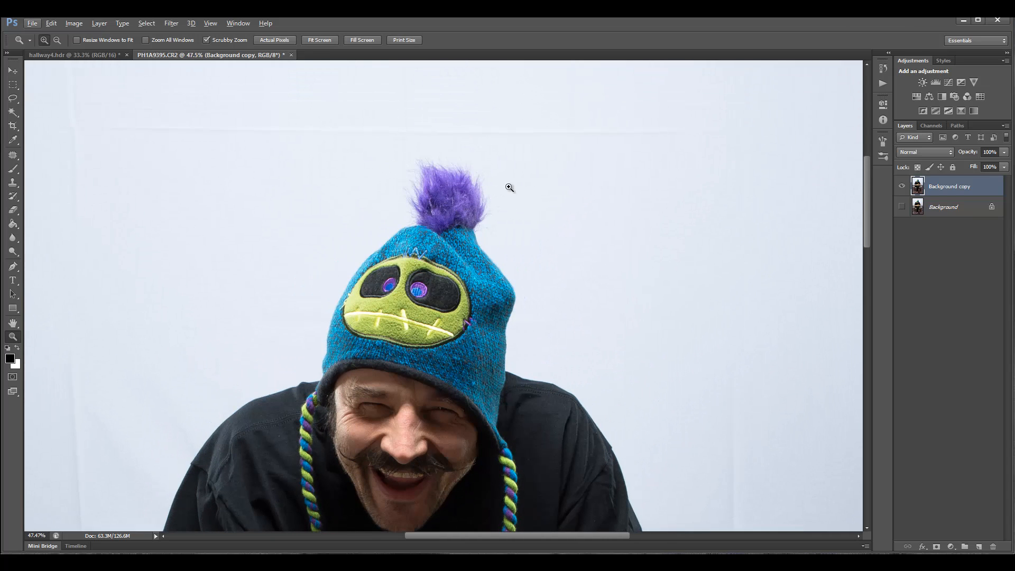
{"action": "left_click", "coordinate": [13, 113]}
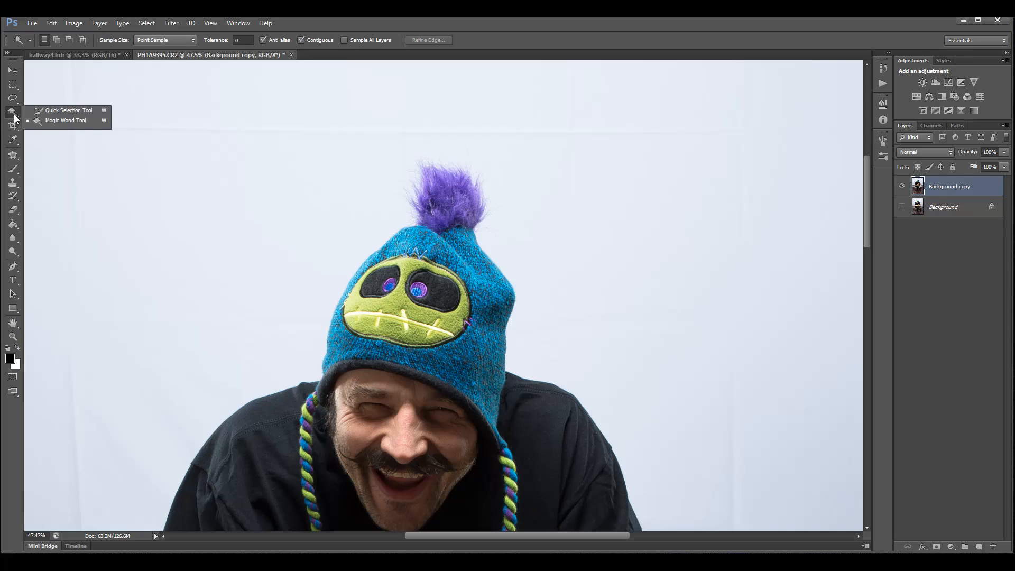
{"action": "left_click", "coordinate": [60, 111]}
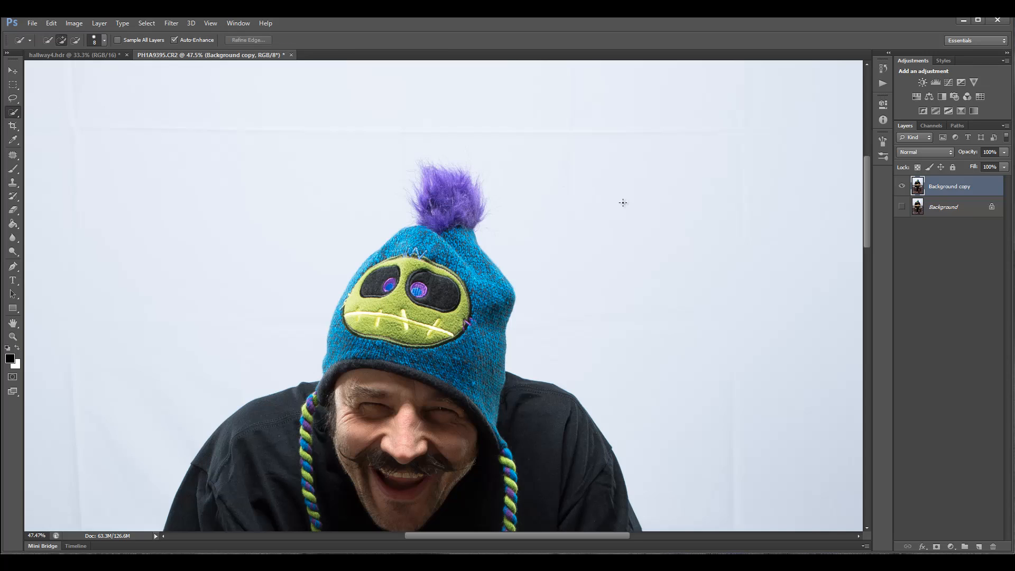
{"action": "scroll", "coordinate": [485, 266], "scroll_direction": "up", "scroll_amount": 10}
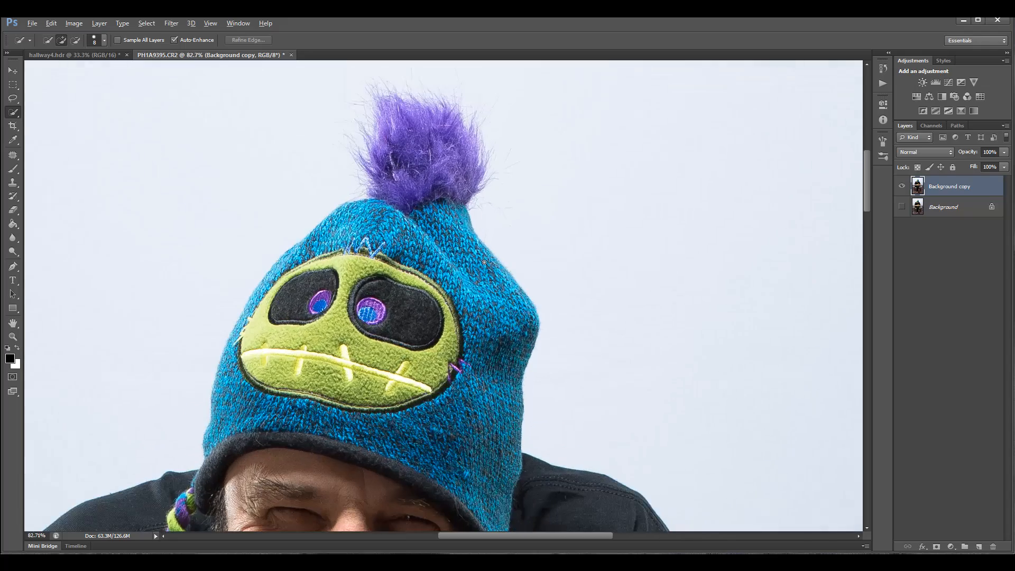
{"action": "scroll", "coordinate": [482, 261], "scroll_direction": "up", "scroll_amount": 1}
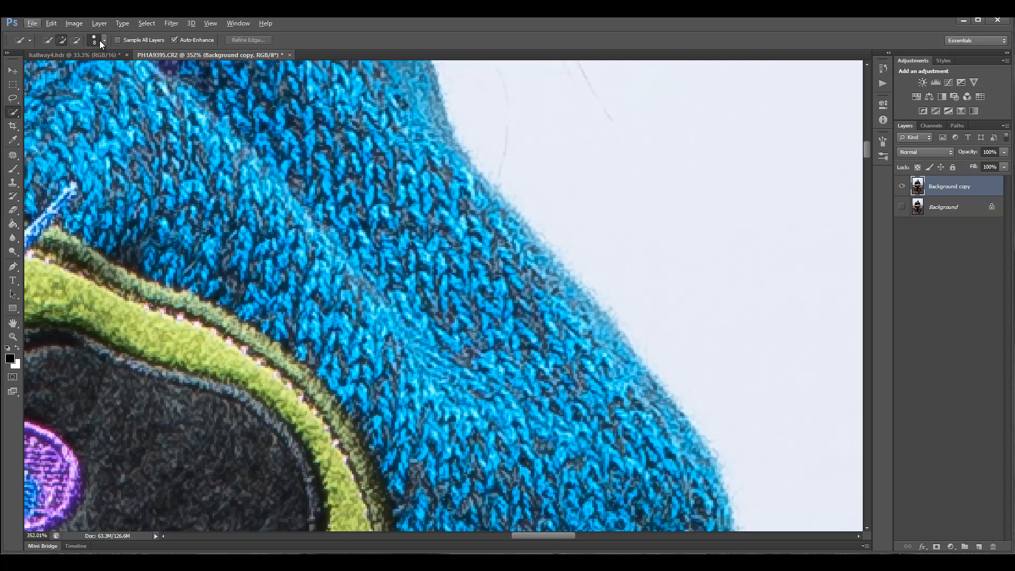
Step: Review the Quick Selection brush's size, hardness and spacing settings without changing them
{"action": "right_click", "coordinate": [512, 146]}
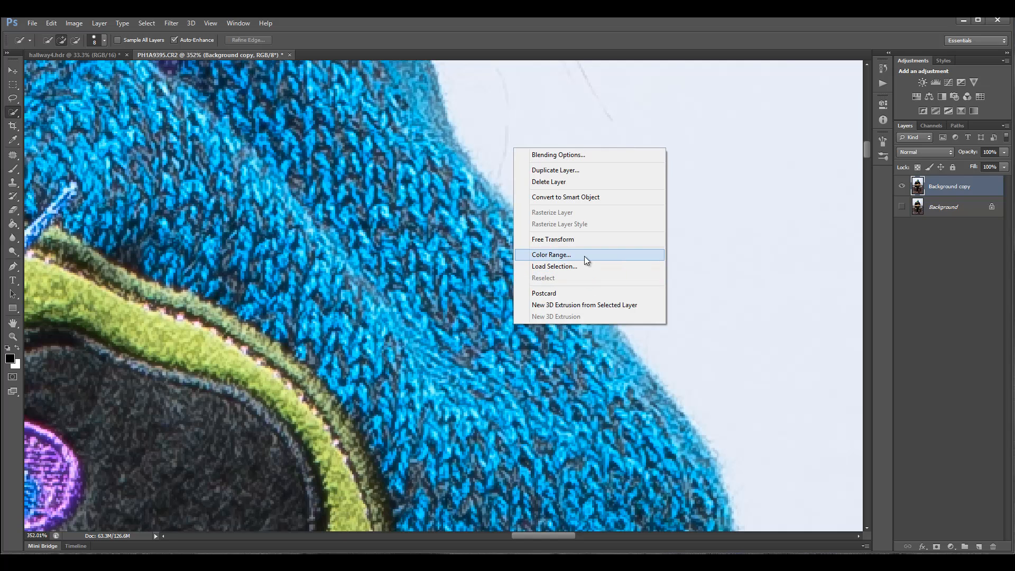
{"action": "left_click", "coordinate": [104, 39]}
{"action": "left_click", "coordinate": [103, 39]}
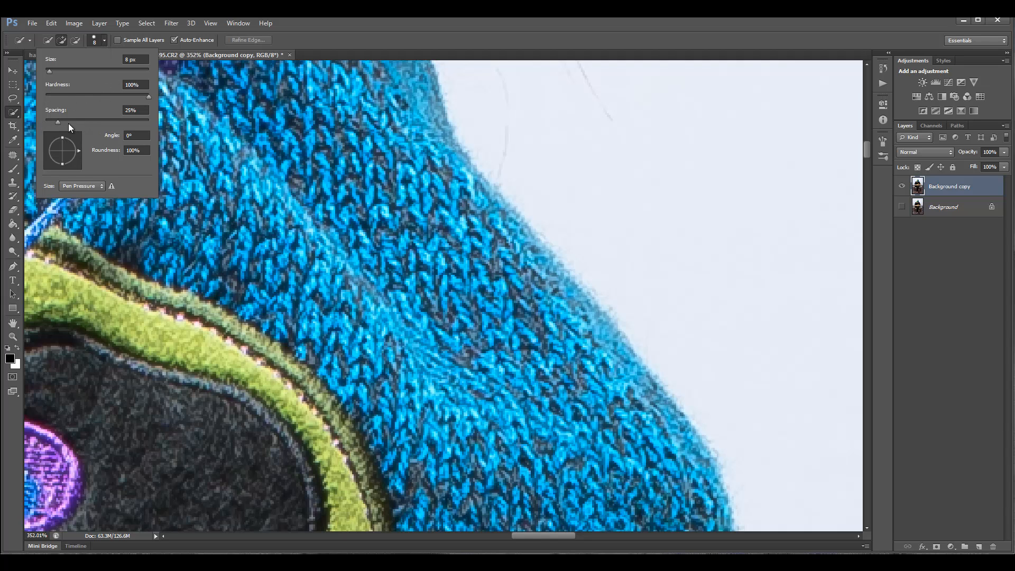
{"action": "left_click", "coordinate": [103, 38]}
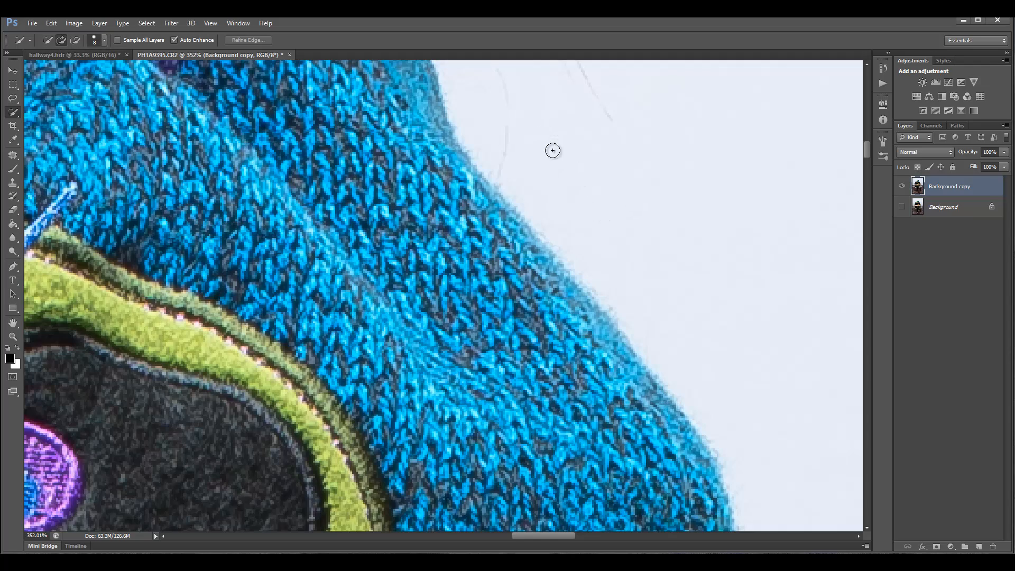
Step: Quick-select the patch of white backdrop along the right edge of the blue hat, up to the pompom's base
{"action": "scroll", "coordinate": [563, 165], "scroll_direction": "down", "scroll_amount": 5}
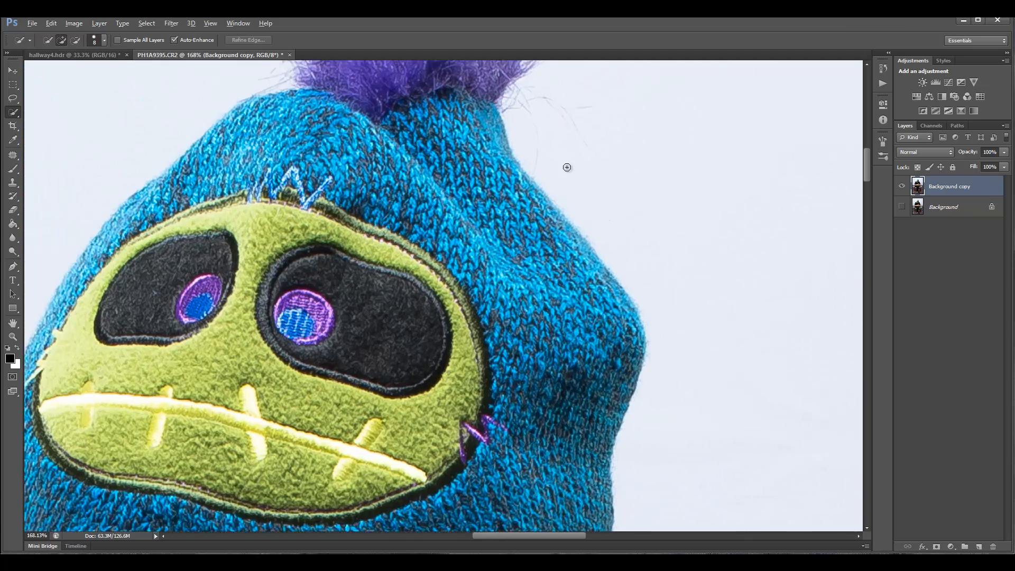
{"action": "scroll", "coordinate": [566, 167], "scroll_direction": "up", "scroll_amount": 1}
{"action": "mouse_move", "coordinate": [555, 143]}
{"action": "left_mouse_down"}
{"action": "mouse_move", "coordinate": [576, 179]}
{"action": "mouse_move", "coordinate": [689, 271]}
{"action": "mouse_move", "coordinate": [717, 317]}
{"action": "mouse_move", "coordinate": [731, 374]}
{"action": "mouse_move", "coordinate": [710, 435]}
{"action": "left_mouse_up"}
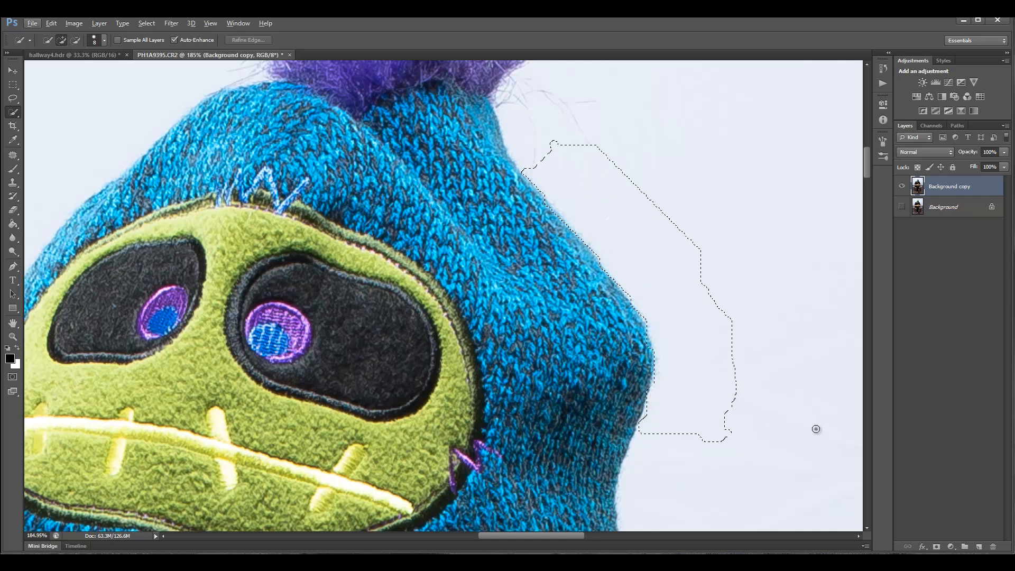
{"action": "mouse_move", "coordinate": [816, 429]}
{"action": "left_mouse_down"}
{"action": "mouse_move", "coordinate": [821, 297]}
{"action": "mouse_move", "coordinate": [770, 100]}
{"action": "mouse_move", "coordinate": [741, 141]}
{"action": "left_mouse_up"}
{"action": "scroll", "coordinate": [621, 165], "scroll_direction": "up", "scroll_amount": 1}
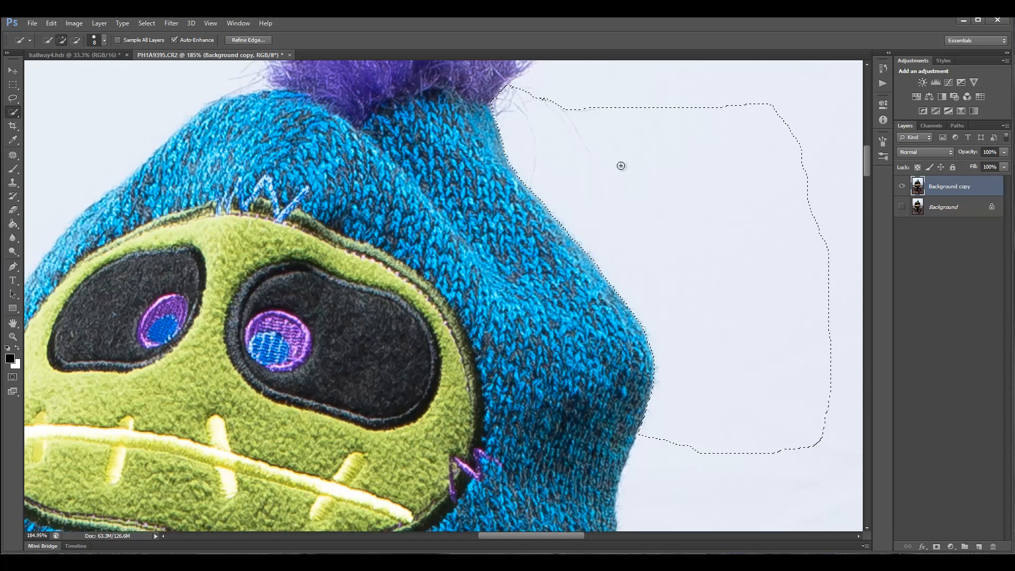
Step: Extend the selection over the white backdrop above the purple pompom and down both sides of the hat
{"action": "scroll", "coordinate": [621, 165], "scroll_direction": "down", "scroll_amount": 3}
{"action": "scroll", "coordinate": [775, 224], "scroll_direction": "down", "scroll_amount": 1}
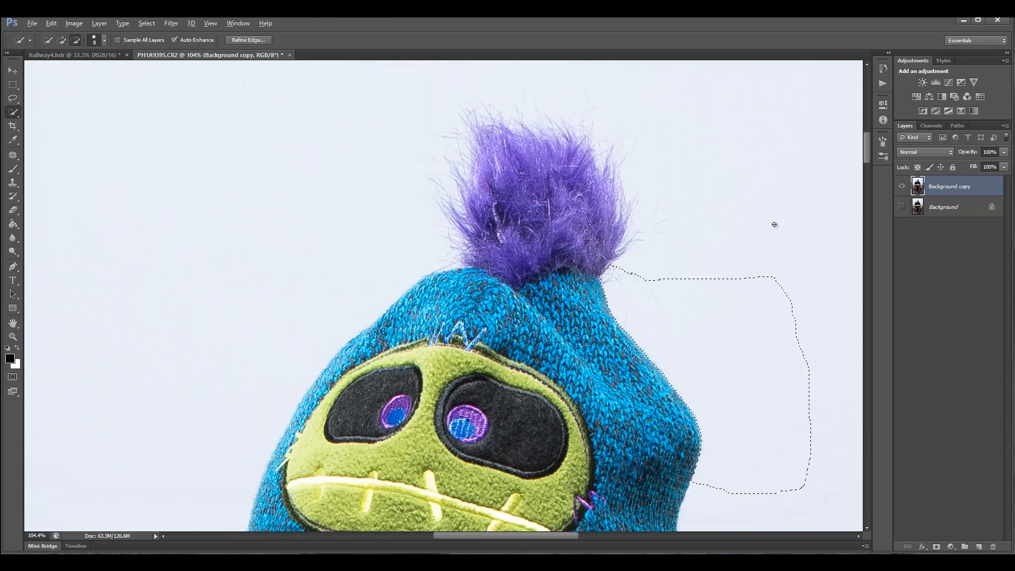
{"action": "scroll", "coordinate": [774, 224], "scroll_direction": "down", "scroll_amount": 2}
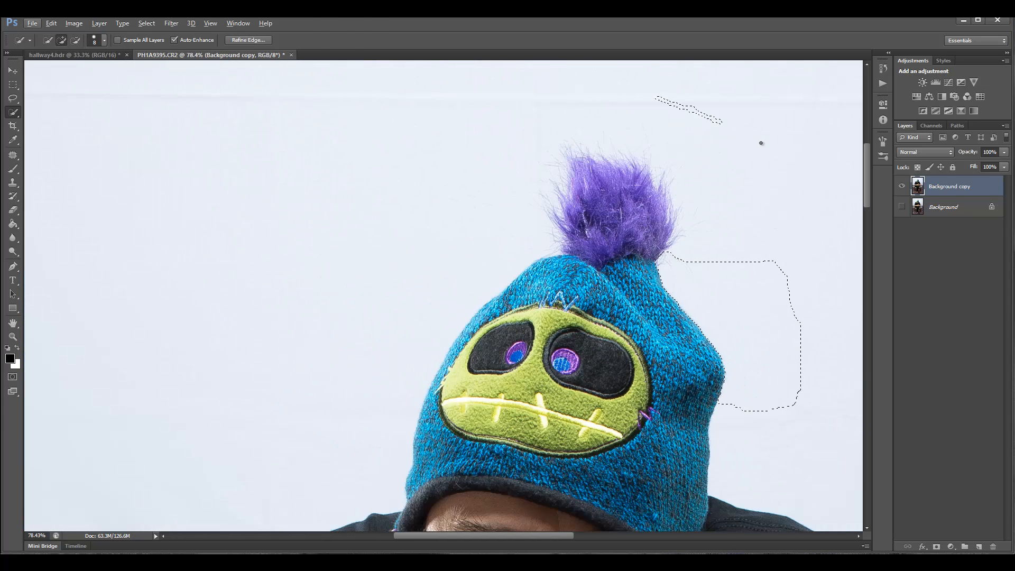
{"action": "mouse_move", "coordinate": [761, 142]}
{"action": "left_mouse_down"}
{"action": "mouse_move", "coordinate": [797, 189]}
{"action": "mouse_move", "coordinate": [780, 237]}
{"action": "left_mouse_up"}
{"action": "mouse_move", "coordinate": [836, 275]}
{"action": "left_mouse_down"}
{"action": "mouse_move", "coordinate": [859, 356]}
{"action": "mouse_move", "coordinate": [860, 490]}
{"action": "left_mouse_up"}
{"action": "left_click_drag", "start_coordinate": [649, 98], "coordinate": [525, 99]}
{"action": "mouse_move", "coordinate": [420, 145]}
{"action": "left_mouse_down"}
{"action": "mouse_move", "coordinate": [397, 262]}
{"action": "mouse_move", "coordinate": [378, 298]}
{"action": "mouse_move", "coordinate": [292, 331]}
{"action": "mouse_move", "coordinate": [236, 386]}
{"action": "mouse_move", "coordinate": [215, 427]}
{"action": "left_mouse_up"}
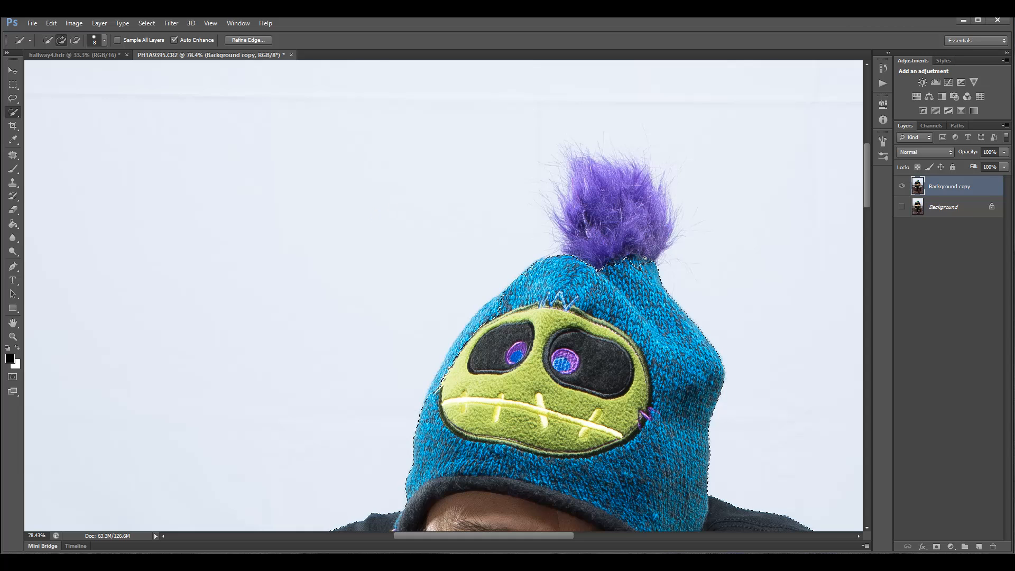
Step: Subtract the purple pompom from the backdrop selection
{"action": "scroll", "coordinate": [623, 239], "scroll_direction": "up", "scroll_amount": 5}
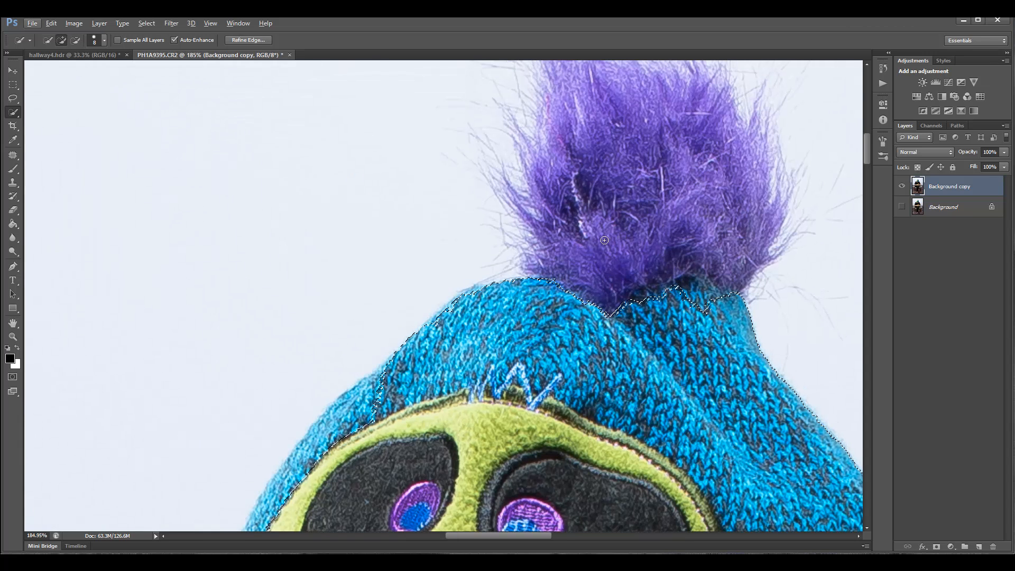
{"action": "scroll", "coordinate": [677, 232], "scroll_direction": "up", "scroll_amount": 3}
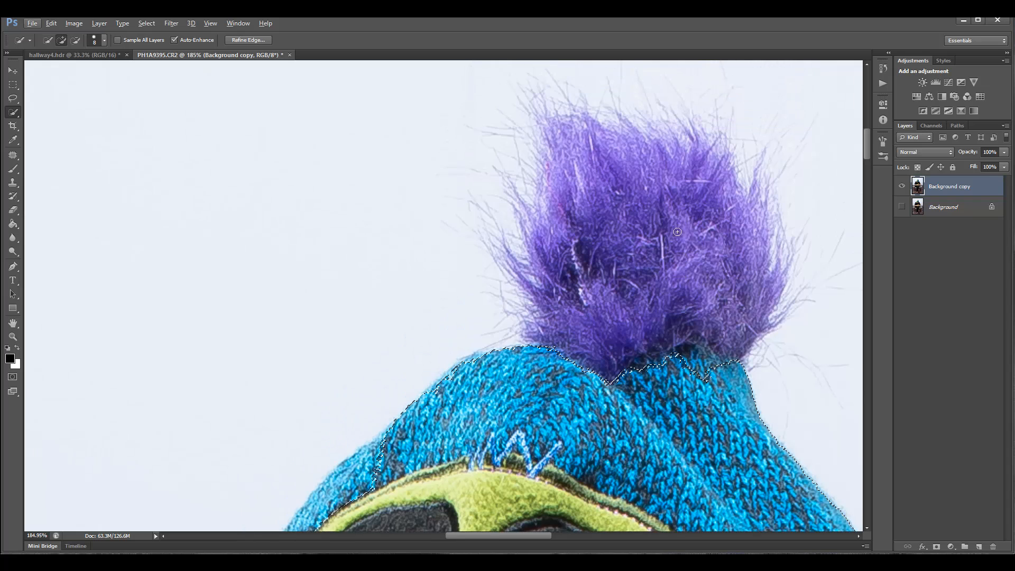
{"action": "key", "text": "alt"}
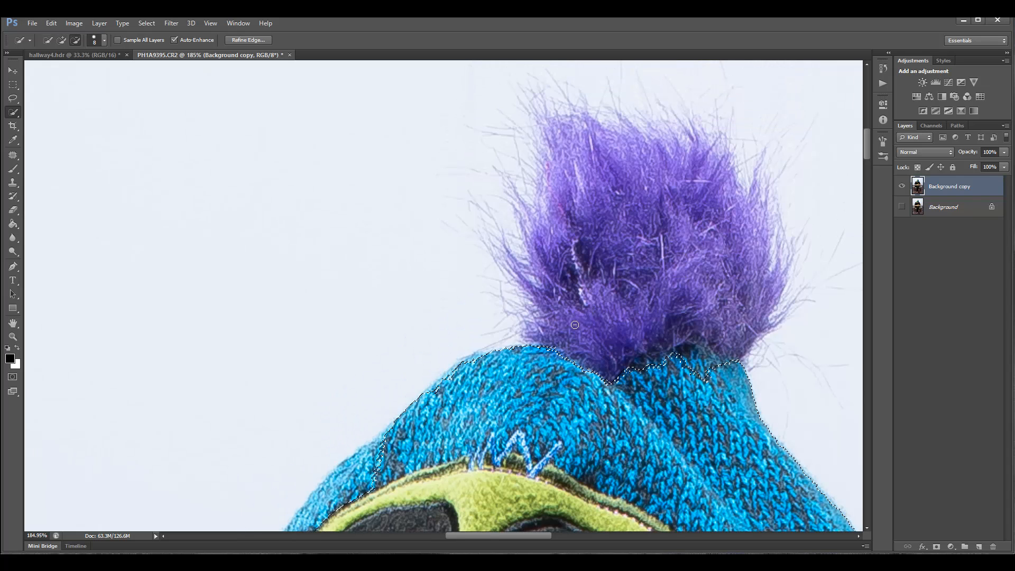
{"action": "mouse_move", "coordinate": [575, 324]}
{"action": "left_mouse_down"}
{"action": "mouse_move", "coordinate": [610, 271]}
{"action": "mouse_move", "coordinate": [621, 225]}
{"action": "mouse_move", "coordinate": [588, 154]}
{"action": "mouse_move", "coordinate": [639, 154]}
{"action": "mouse_move", "coordinate": [694, 173]}
{"action": "mouse_move", "coordinate": [722, 194]}
{"action": "mouse_move", "coordinate": [736, 290]}
{"action": "mouse_move", "coordinate": [772, 286]}
{"action": "left_mouse_up"}
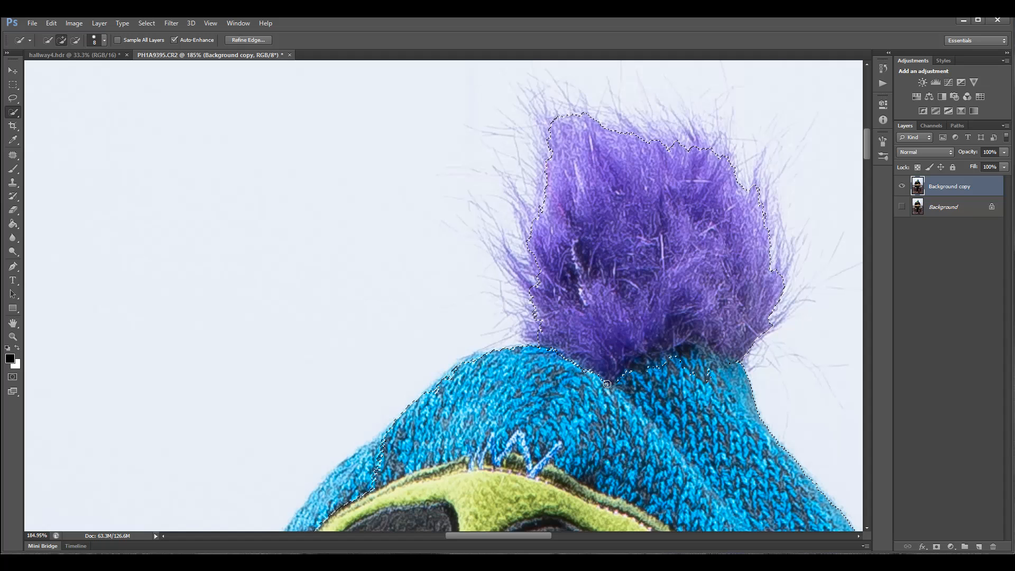
Step: Subtract the purple fur tufts along the pompom's lower left edge from the backdrop selection, using a size 3 brush
{"action": "key", "text": "alt"}
{"action": "mouse_move", "coordinate": [727, 362]}
{"action": "left_mouse_down"}
{"action": "mouse_move", "coordinate": [700, 373]}
{"action": "mouse_move", "coordinate": [644, 361]}
{"action": "mouse_move", "coordinate": [593, 380]}
{"action": "mouse_move", "coordinate": [577, 360]}
{"action": "mouse_move", "coordinate": [542, 351]}
{"action": "left_mouse_up"}
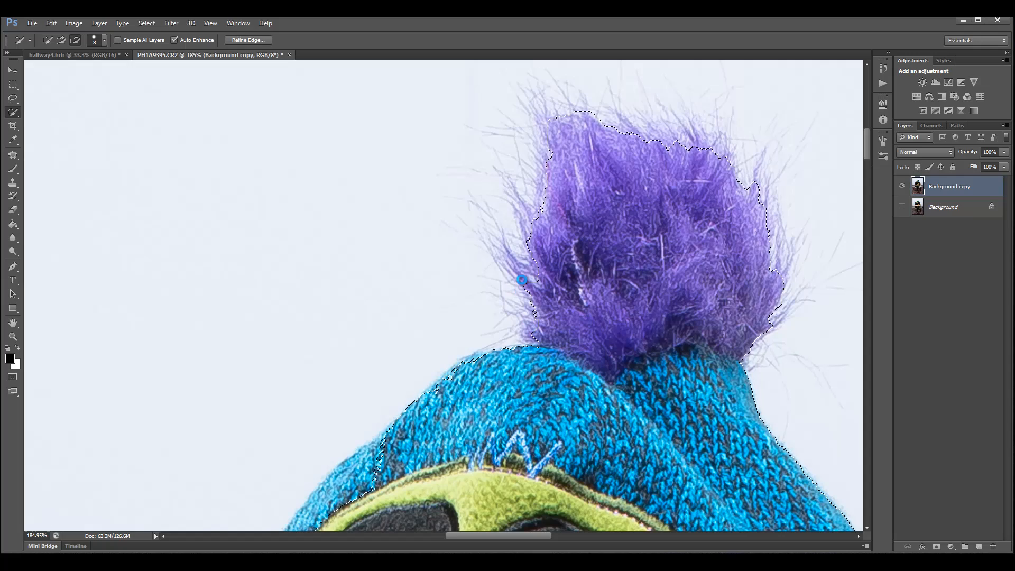
{"action": "scroll", "coordinate": [516, 275], "scroll_direction": "up", "scroll_amount": 4}
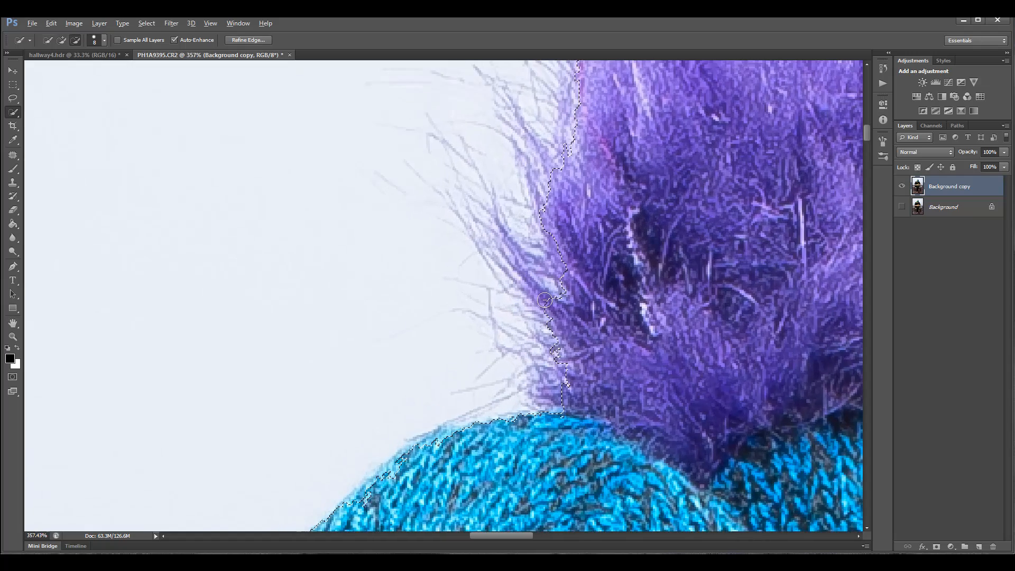
{"action": "scroll", "coordinate": [555, 314], "scroll_direction": "up", "scroll_amount": 1}
{"action": "scroll", "coordinate": [556, 314], "scroll_direction": "down", "scroll_amount": 1}
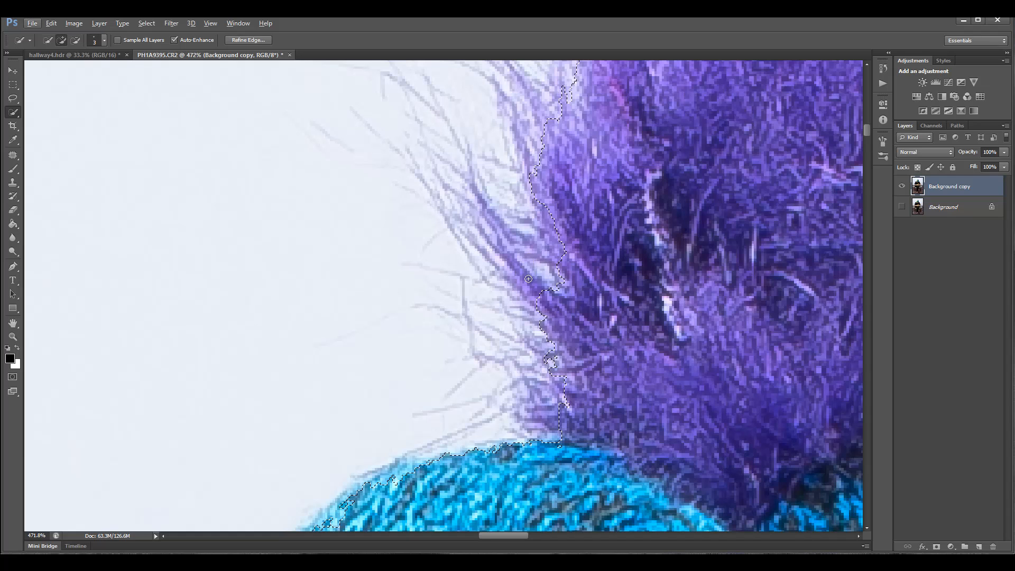
{"action": "key", "text": "alt"}
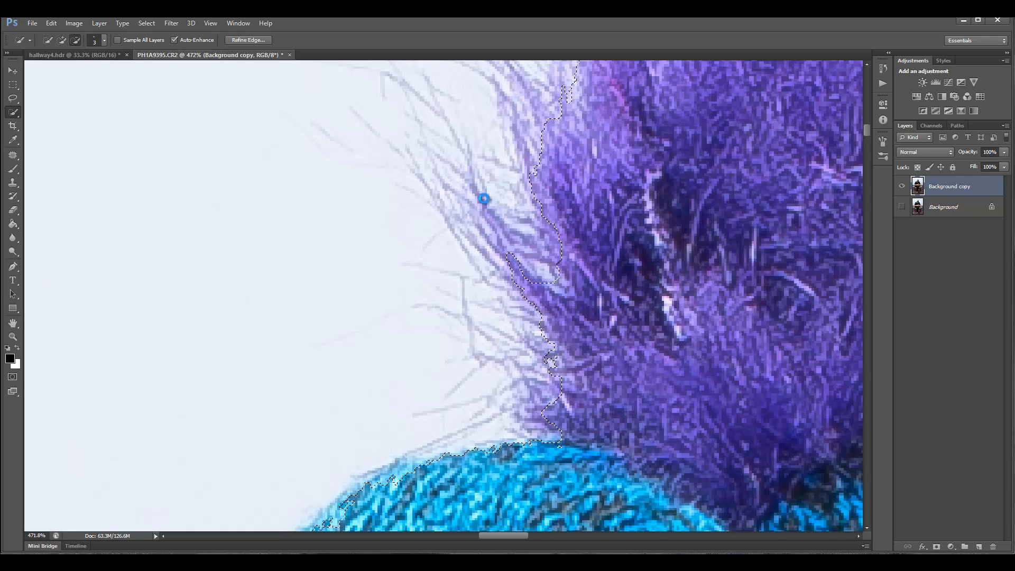
{"action": "key", "text": "alt"}
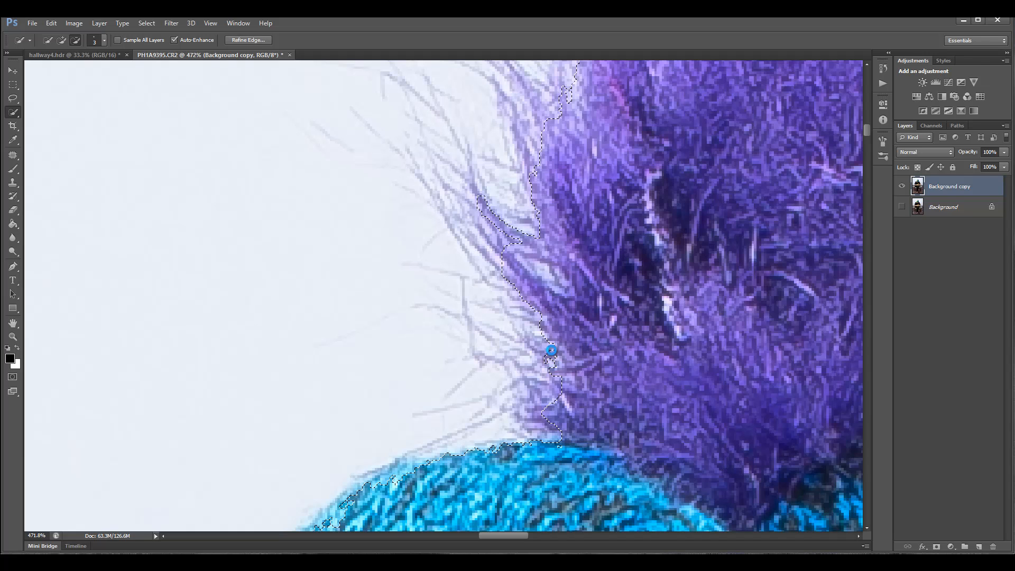
{"action": "left_click", "coordinate": [551, 350], "text": "alt"}
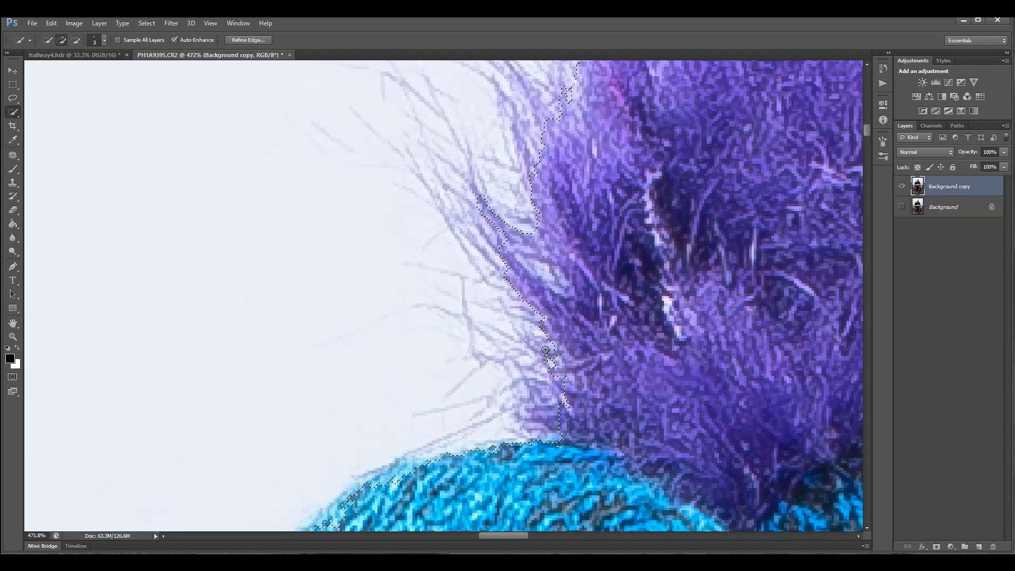
Step: Subtract the remaining fur at the pompom's lower left corner, just above the blue knit, from the backdrop selection
{"action": "key", "text": "alt"}
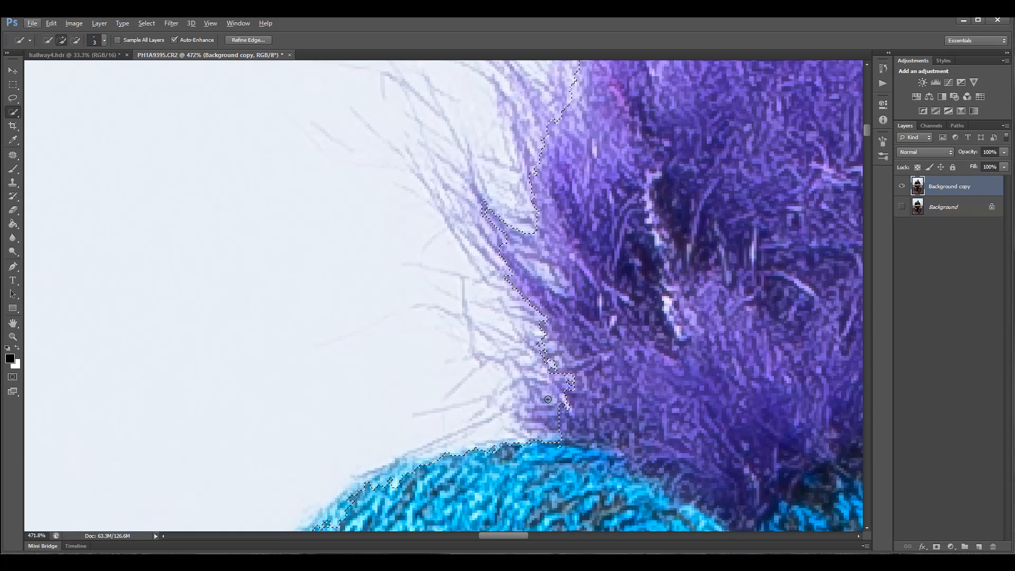
{"action": "key", "text": "alt"}
{"action": "left_click_drag", "start_coordinate": [524, 414], "coordinate": [556, 425]}
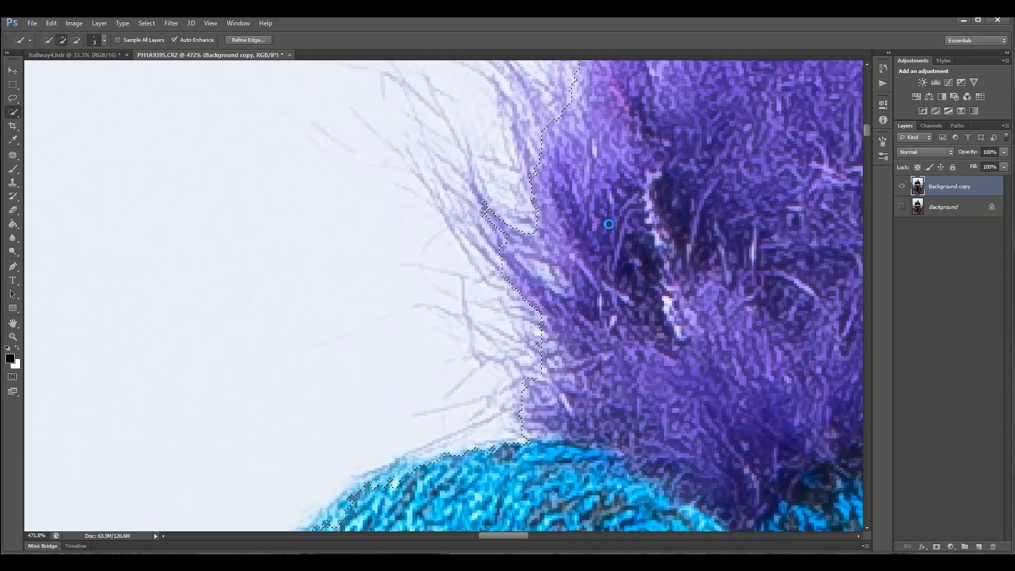
Step: Subtract the protruding tufts along the pompom's upper left side and top left corner from the backdrop selection
{"action": "scroll", "coordinate": [609, 224], "scroll_direction": "up", "scroll_amount": 5}
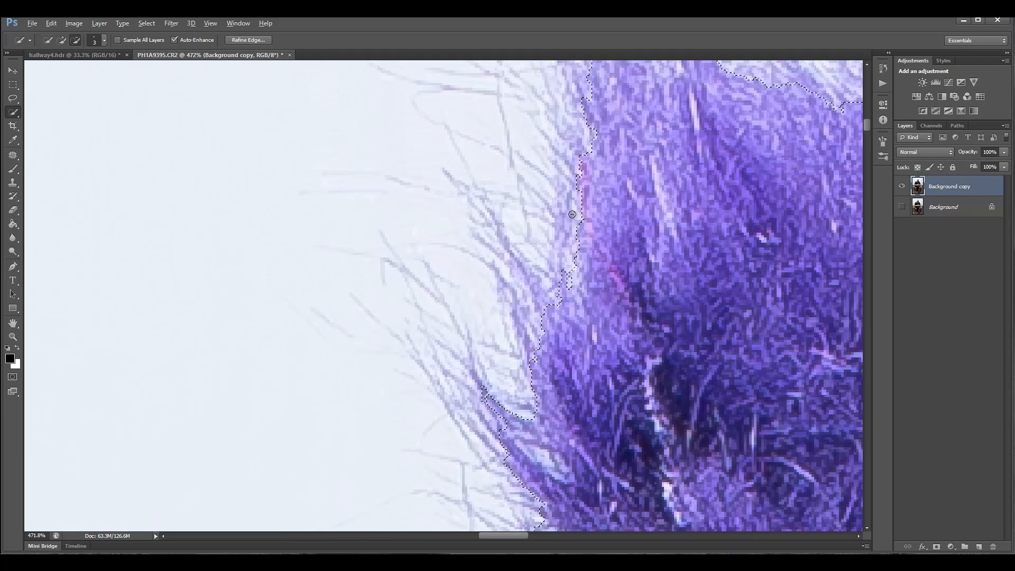
{"action": "mouse_move", "coordinate": [572, 214]}
{"action": "left_mouse_down"}
{"action": "mouse_move", "coordinate": [552, 315]}
{"action": "mouse_move", "coordinate": [514, 257]}
{"action": "left_mouse_up"}
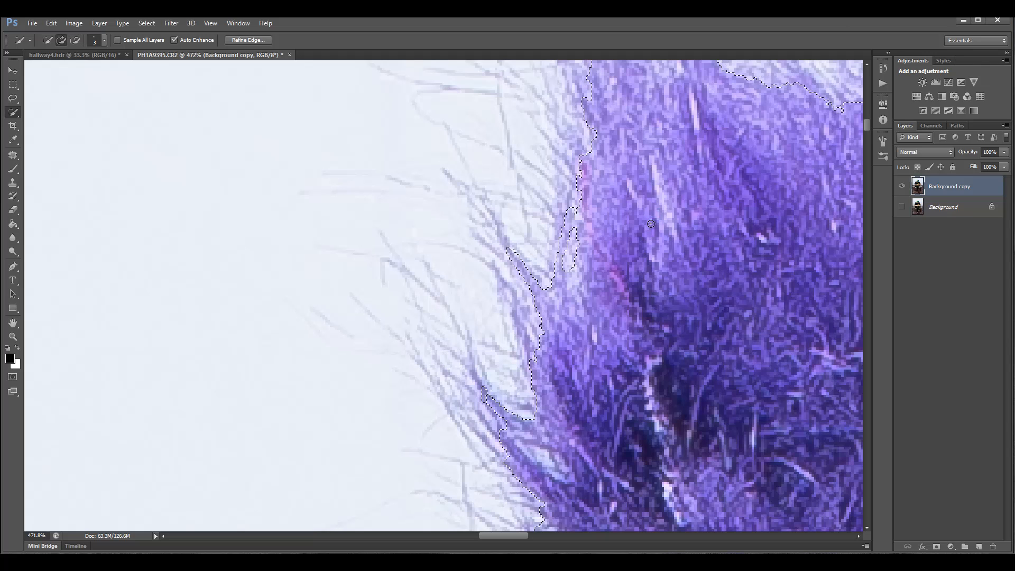
{"action": "scroll", "coordinate": [576, 206], "scroll_direction": "up", "scroll_amount": 6}
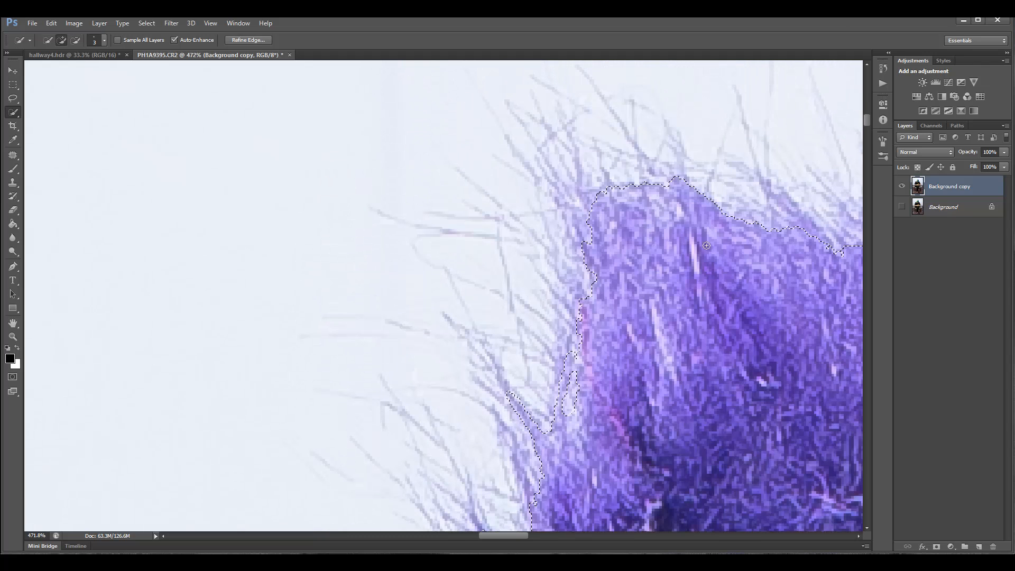
{"action": "mouse_move", "coordinate": [585, 212]}
{"action": "left_mouse_down"}
{"action": "mouse_move", "coordinate": [649, 179]}
{"action": "mouse_move", "coordinate": [740, 218]}
{"action": "mouse_move", "coordinate": [782, 205]}
{"action": "left_mouse_up"}
Step: Refine the selection along the pompom's top edge by subtracting the fur tufts that stick up there
{"action": "mouse_move", "coordinate": [494, 534]}
{"action": "left_mouse_down"}
{"action": "mouse_move", "coordinate": [537, 534]}
{"action": "mouse_move", "coordinate": [521, 535]}
{"action": "left_mouse_up"}
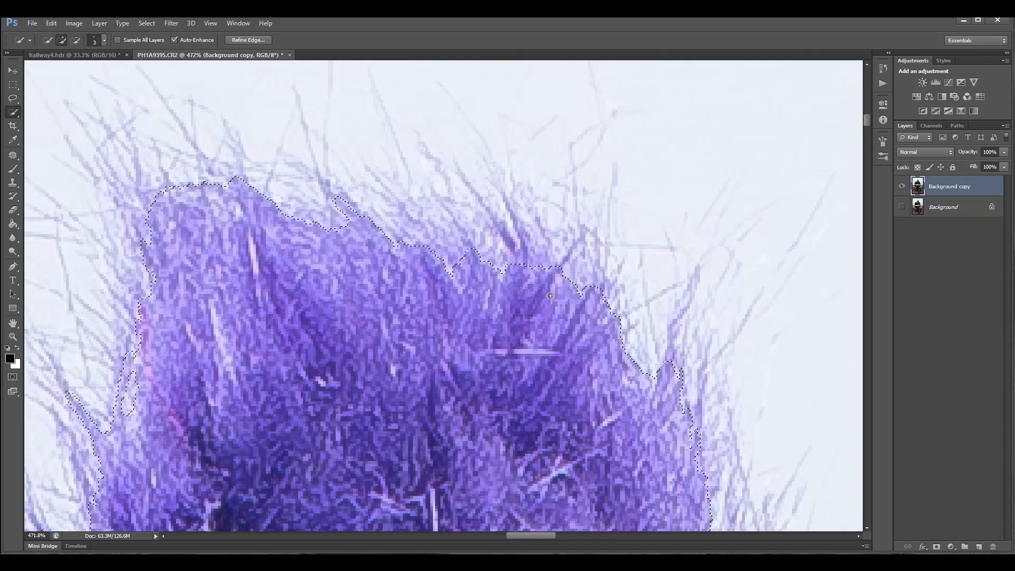
{"action": "left_click_drag", "start_coordinate": [519, 260], "coordinate": [491, 217]}
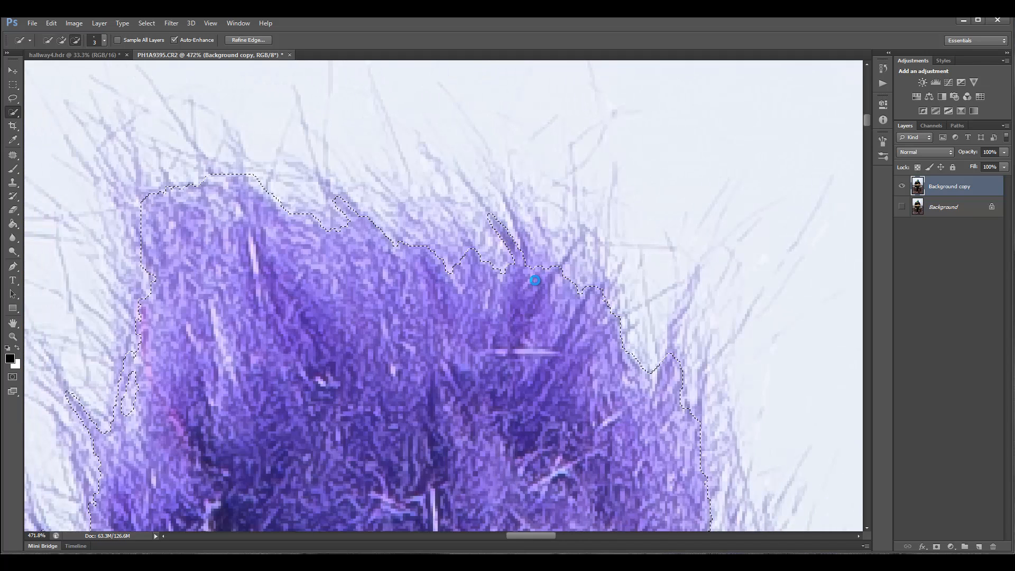
{"action": "left_click_drag", "start_coordinate": [467, 255], "coordinate": [405, 218]}
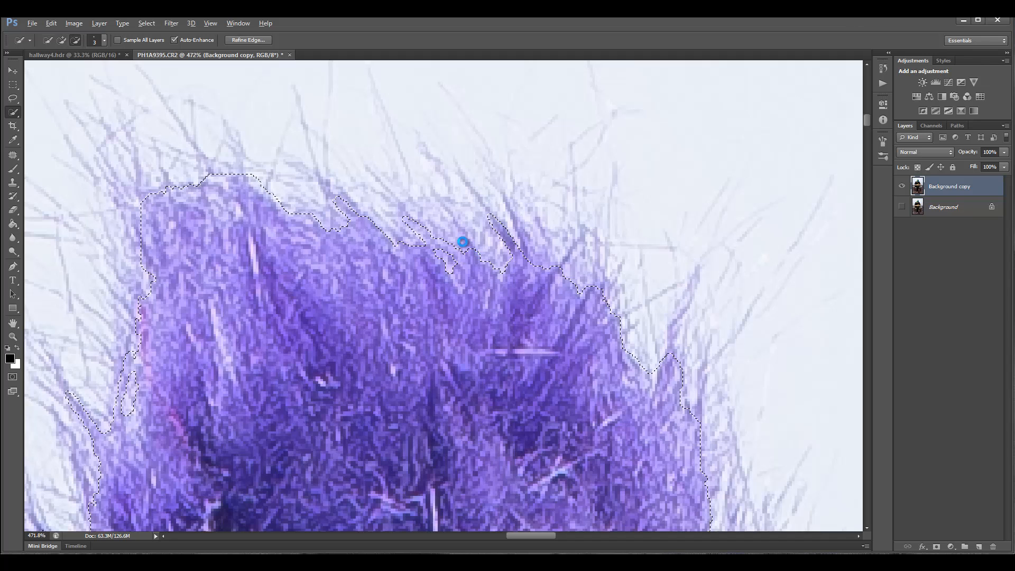
{"action": "left_click_drag", "start_coordinate": [471, 258], "coordinate": [469, 244]}
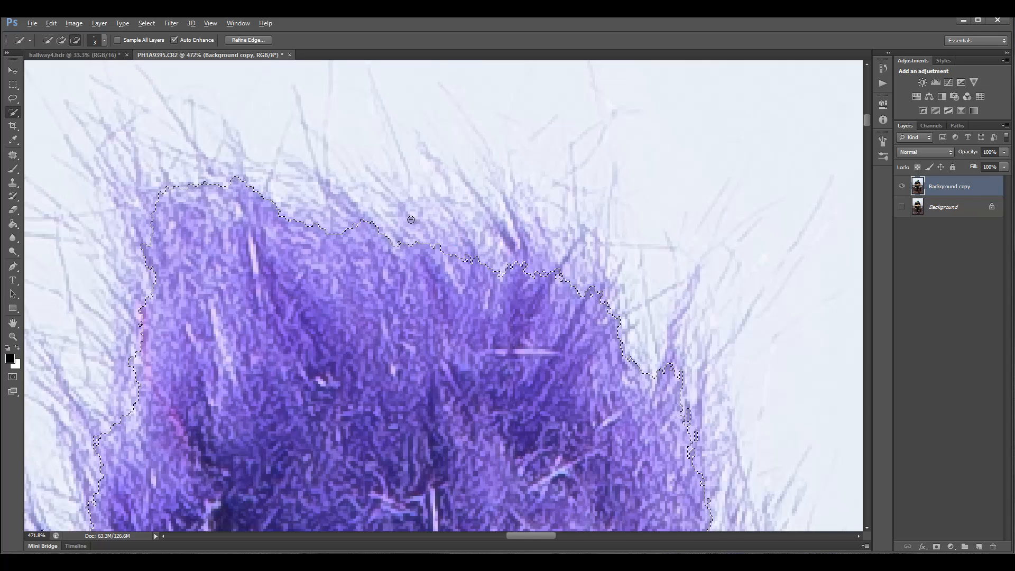
{"action": "left_click_drag", "start_coordinate": [431, 232], "coordinate": [493, 245]}
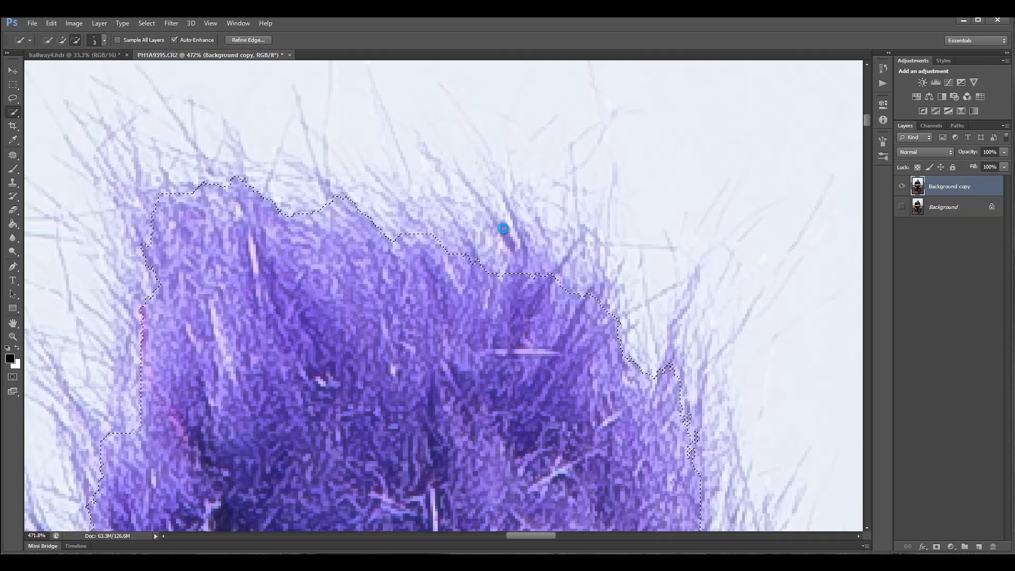
{"action": "left_click", "coordinate": [503, 228]}
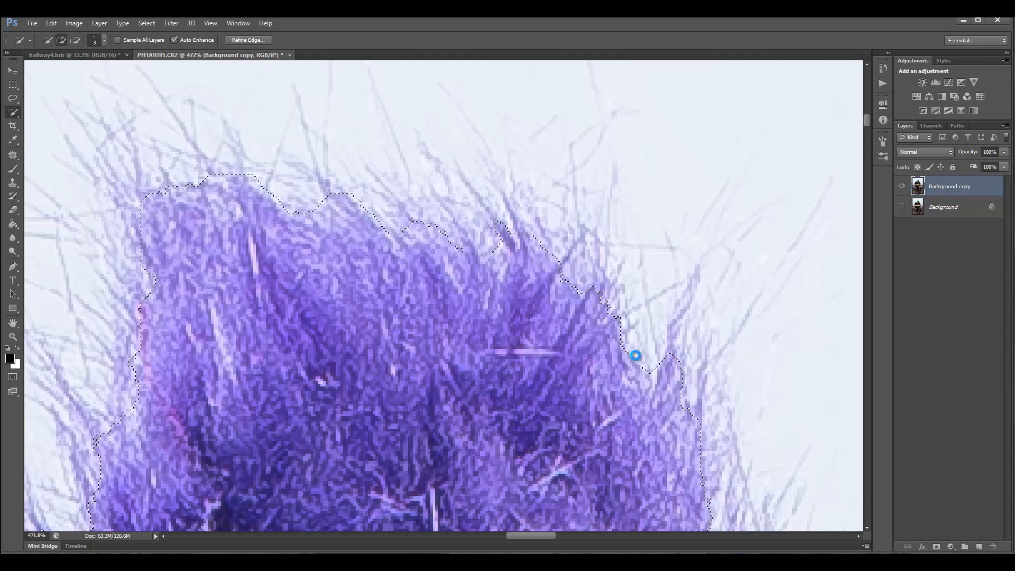
Step: Subtract the small fur tuft on the pompom's right edge from the backdrop selection
{"action": "scroll", "coordinate": [648, 399], "scroll_direction": "down", "scroll_amount": 5}
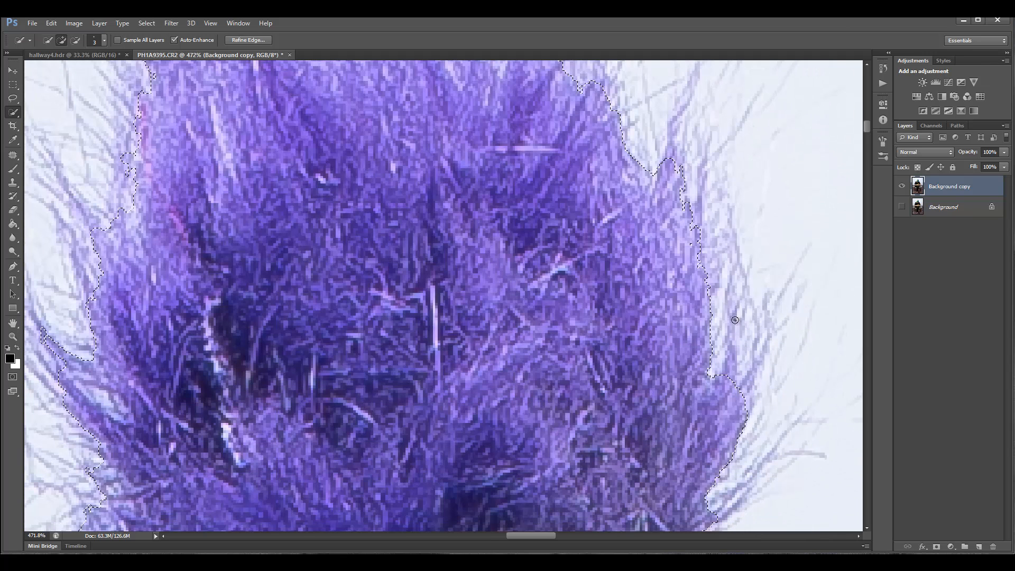
{"action": "left_click_drag", "start_coordinate": [735, 323], "coordinate": [733, 350]}
{"action": "key", "text": "ctrl+alt+z"}
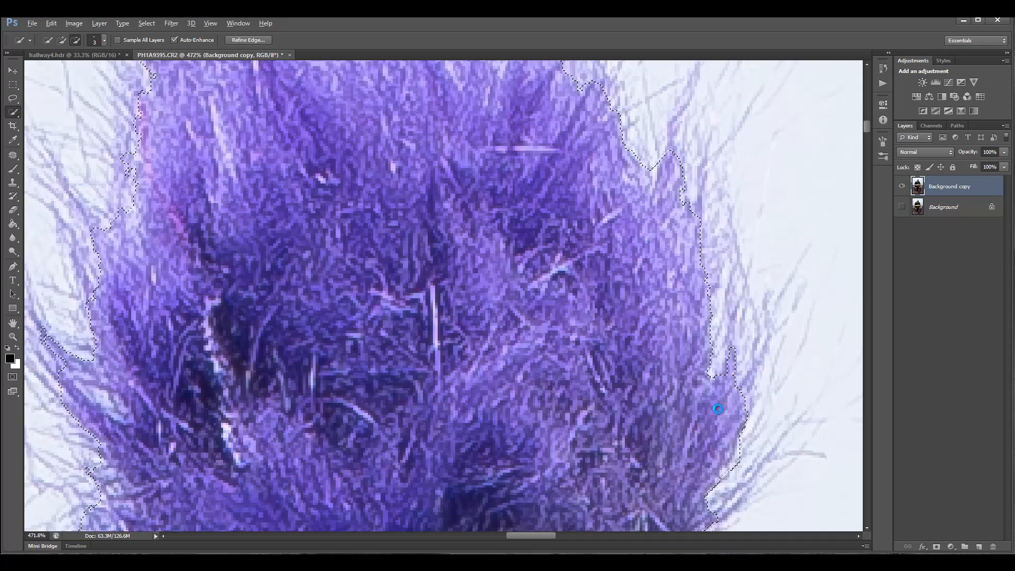
{"action": "scroll", "coordinate": [718, 409], "scroll_direction": "down", "scroll_amount": 5}
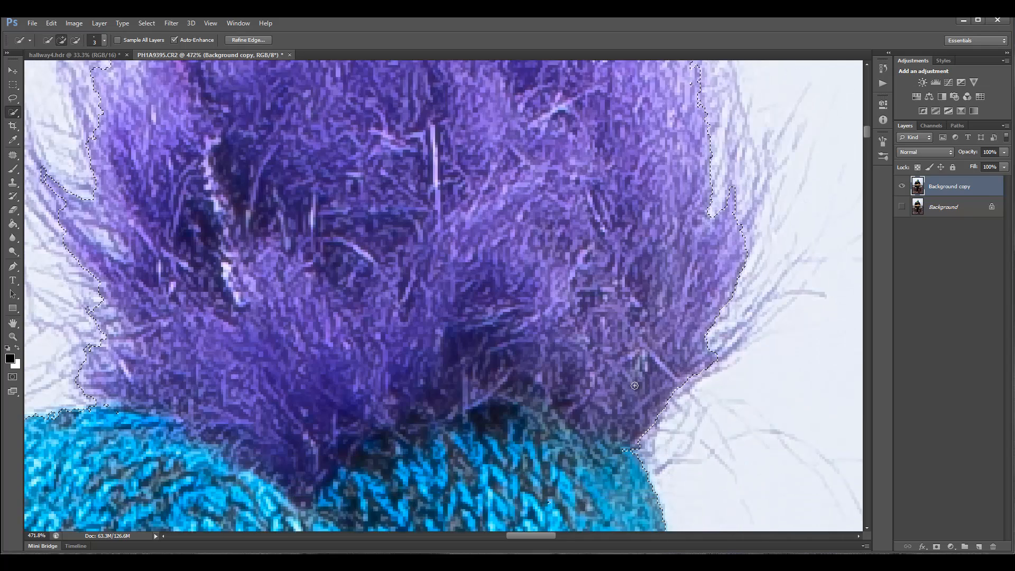
Step: Add a layer mask to the Background copy layer from the backdrop selection and invert it to hide the backdrop
{"action": "scroll", "coordinate": [607, 381], "scroll_direction": "down", "scroll_amount": 5}
{"action": "scroll", "coordinate": [607, 380], "scroll_direction": "down", "scroll_amount": 8}
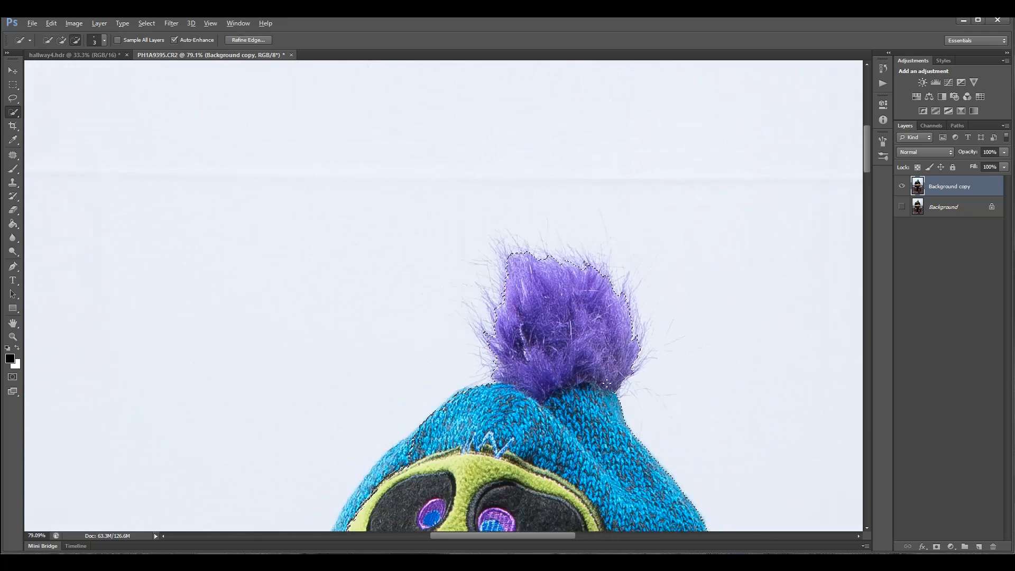
{"action": "scroll", "coordinate": [607, 384], "scroll_direction": "down", "scroll_amount": 5}
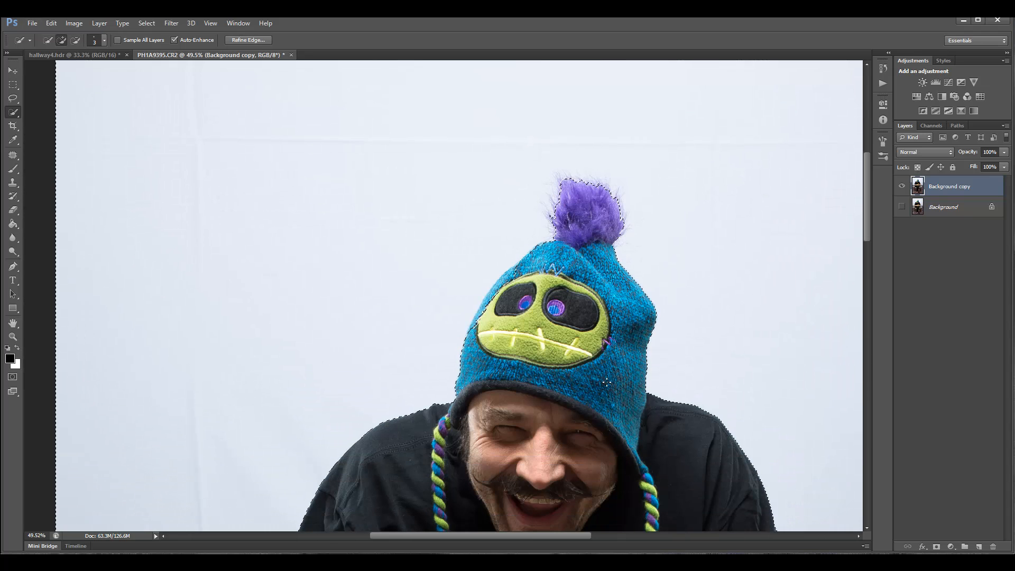
{"action": "scroll", "coordinate": [606, 382], "scroll_direction": "down", "scroll_amount": 5}
{"action": "scroll", "coordinate": [606, 383], "scroll_direction": "down", "scroll_amount": 5}
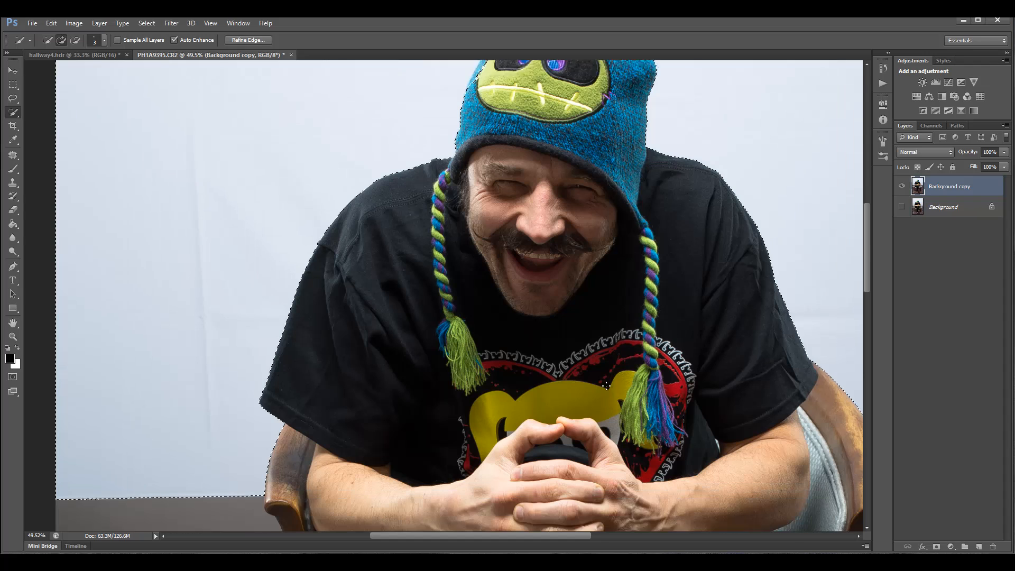
{"action": "scroll", "coordinate": [606, 386], "scroll_direction": "up", "scroll_amount": 9}
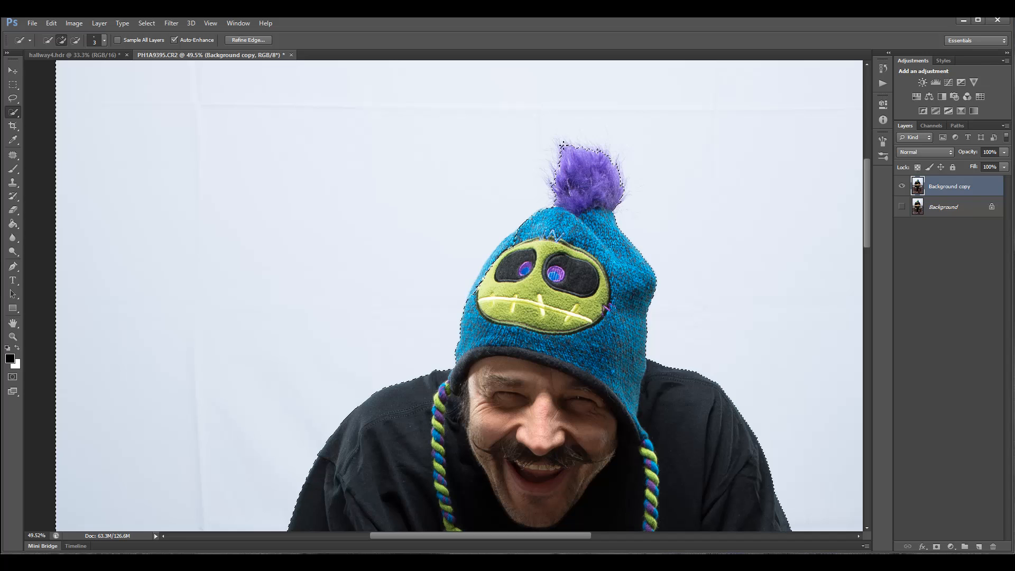
{"action": "left_click", "coordinate": [936, 546]}
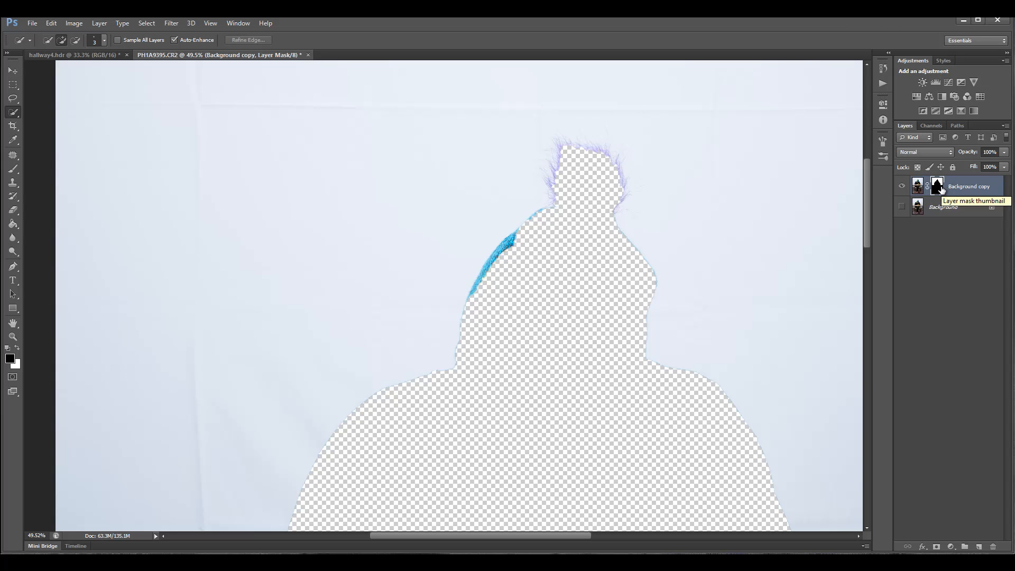
{"action": "key", "text": "ctrl+i"}
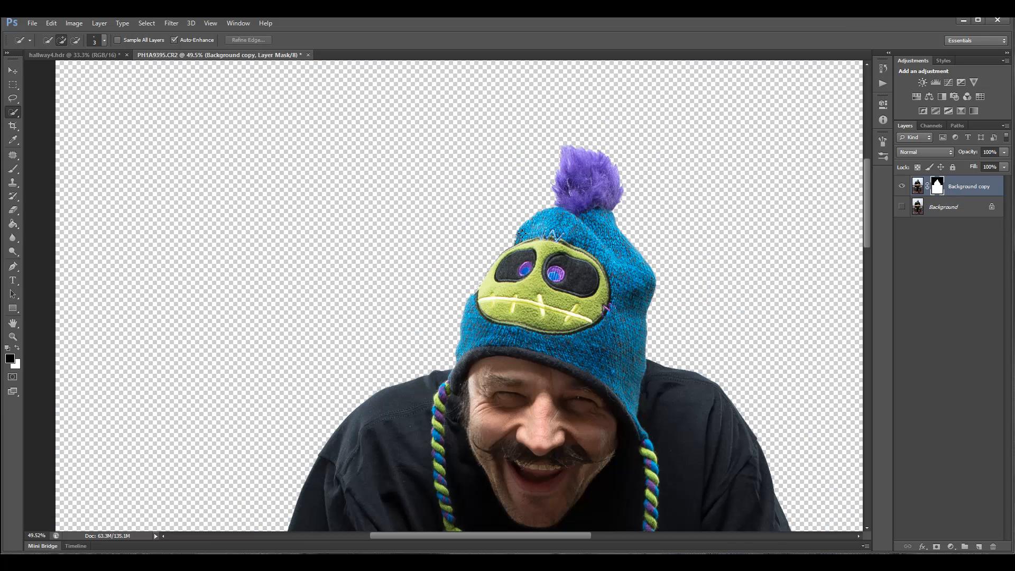
Step: Examine the masked figure and the areas around the chair, carpet and folding table that remain unmasked
{"action": "scroll", "coordinate": [571, 322], "scroll_direction": "down", "scroll_amount": 5}
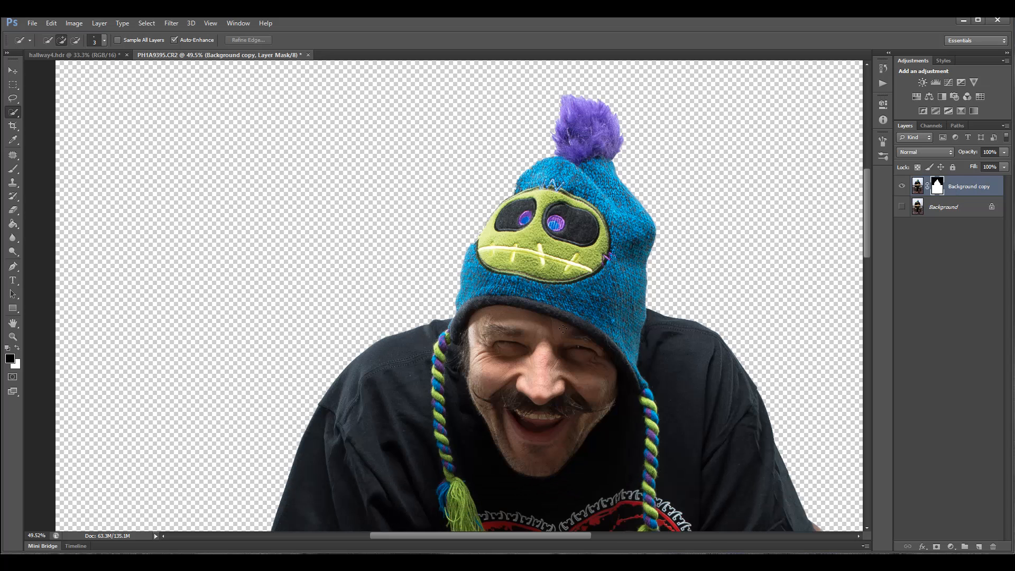
{"action": "scroll", "coordinate": [562, 329], "scroll_direction": "up", "scroll_amount": 3}
{"action": "left_click_drag", "start_coordinate": [871, 195], "coordinate": [870, 345]}
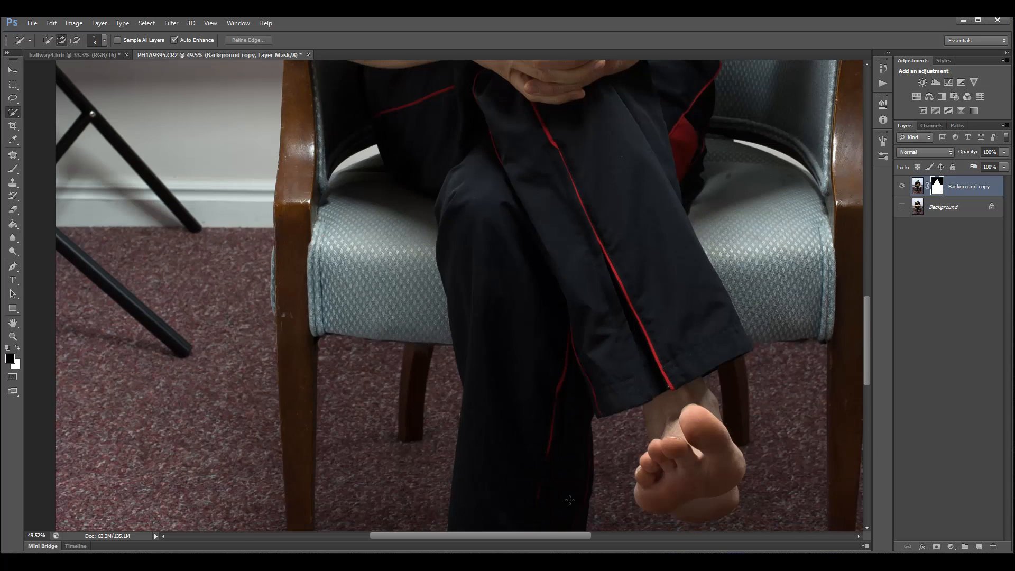
{"action": "left_click_drag", "start_coordinate": [544, 539], "coordinate": [653, 536]}
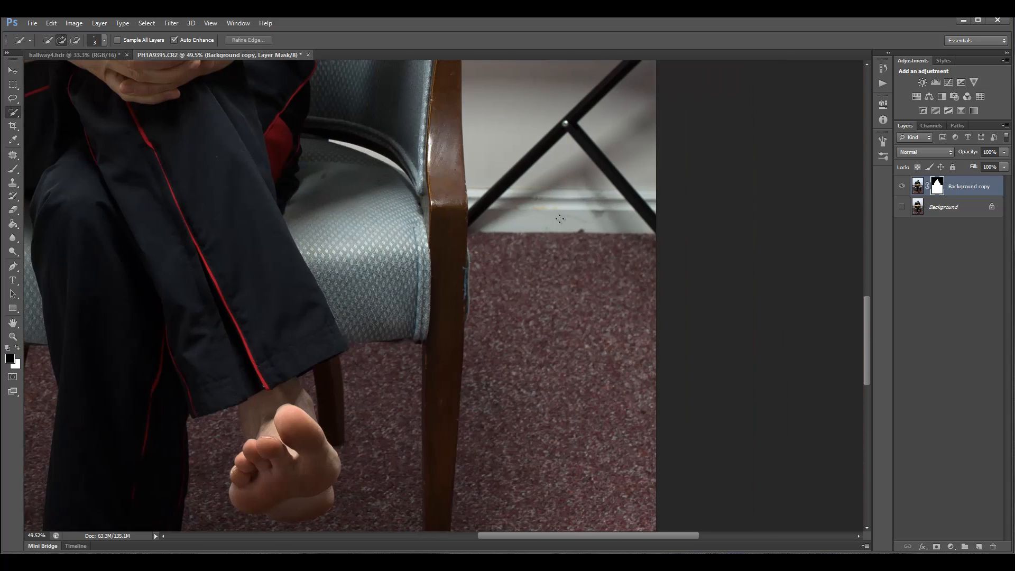
{"action": "scroll", "coordinate": [559, 222], "scroll_direction": "up", "scroll_amount": 5}
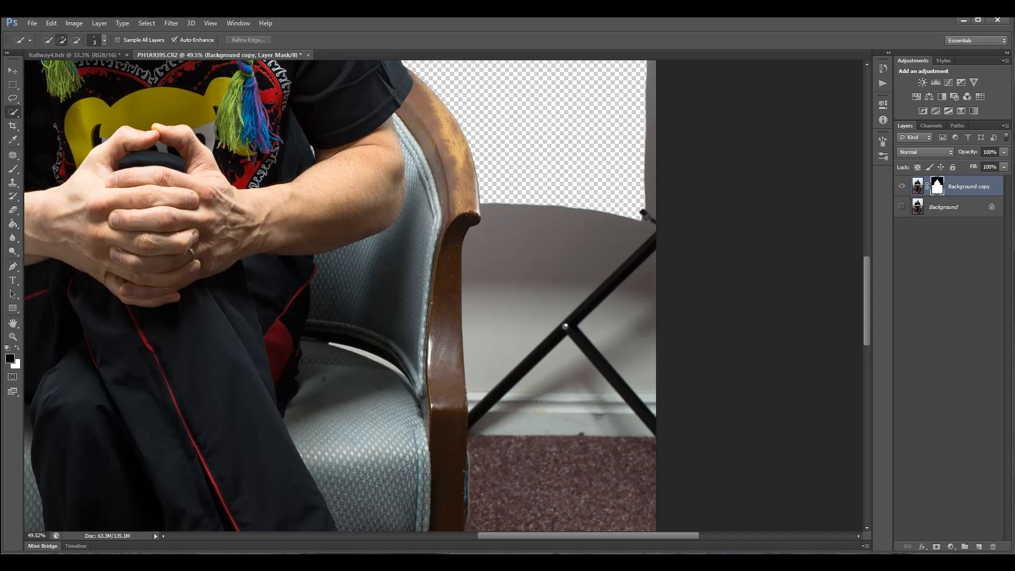
{"action": "scroll", "coordinate": [595, 250], "scroll_direction": "up", "scroll_amount": 3}
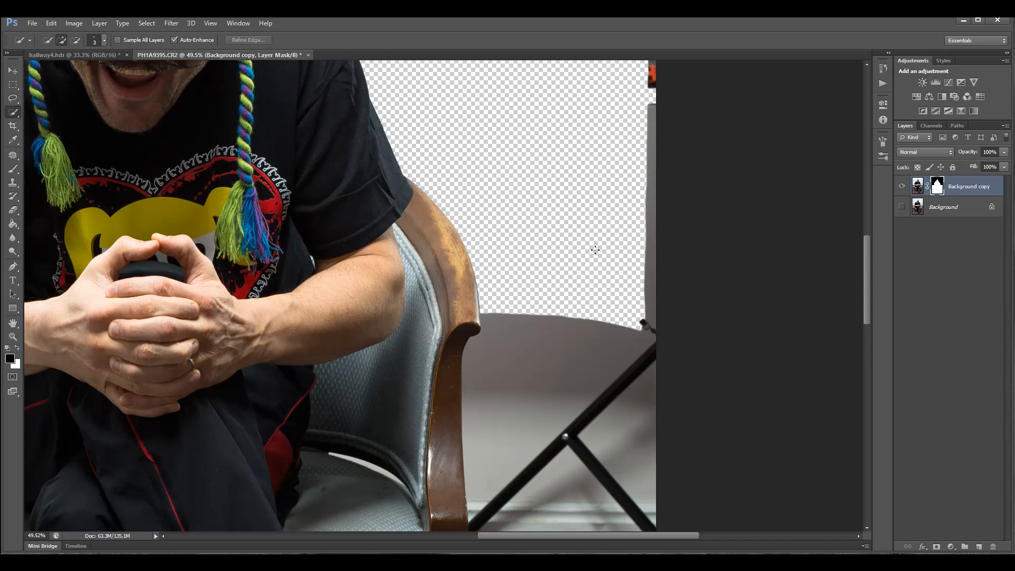
{"action": "scroll", "coordinate": [534, 346], "scroll_direction": "down", "scroll_amount": 2}
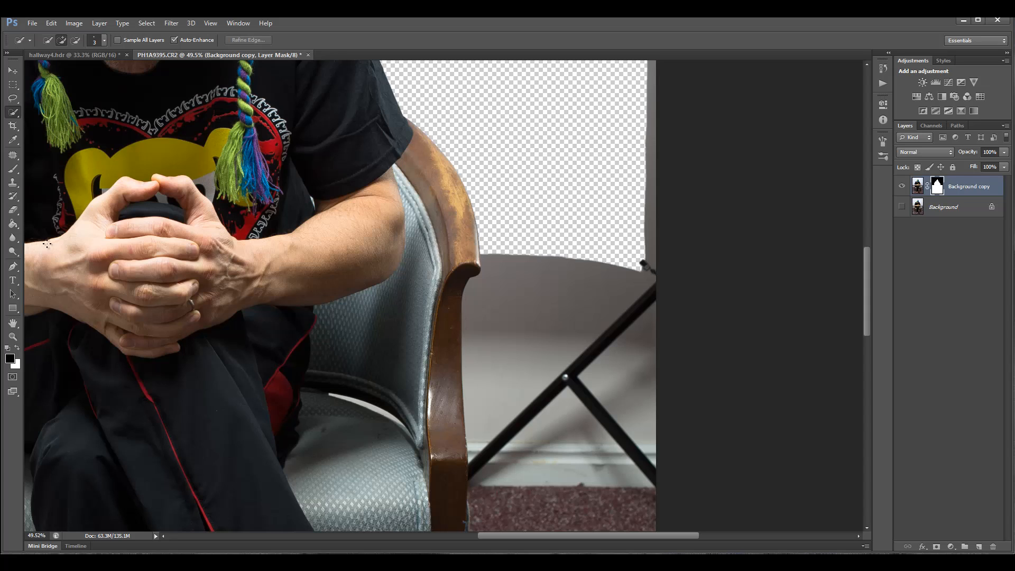
{"action": "left_click", "coordinate": [15, 104]}
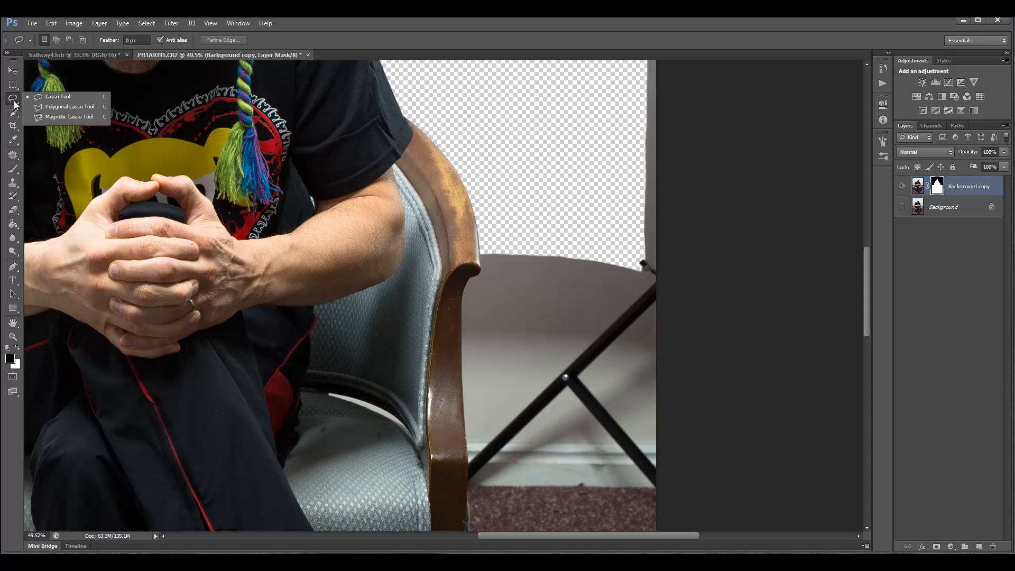
{"action": "left_click", "coordinate": [55, 107]}
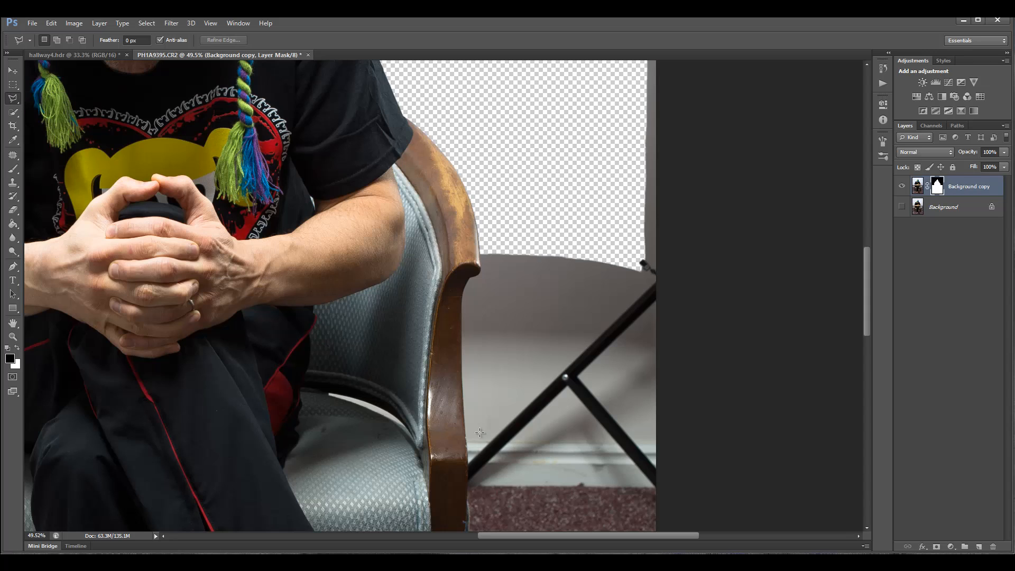
{"action": "left_click", "coordinate": [461, 296]}
{"action": "key", "text": "Escape"}
{"action": "scroll", "coordinate": [548, 350], "scroll_direction": "down", "scroll_amount": 5}
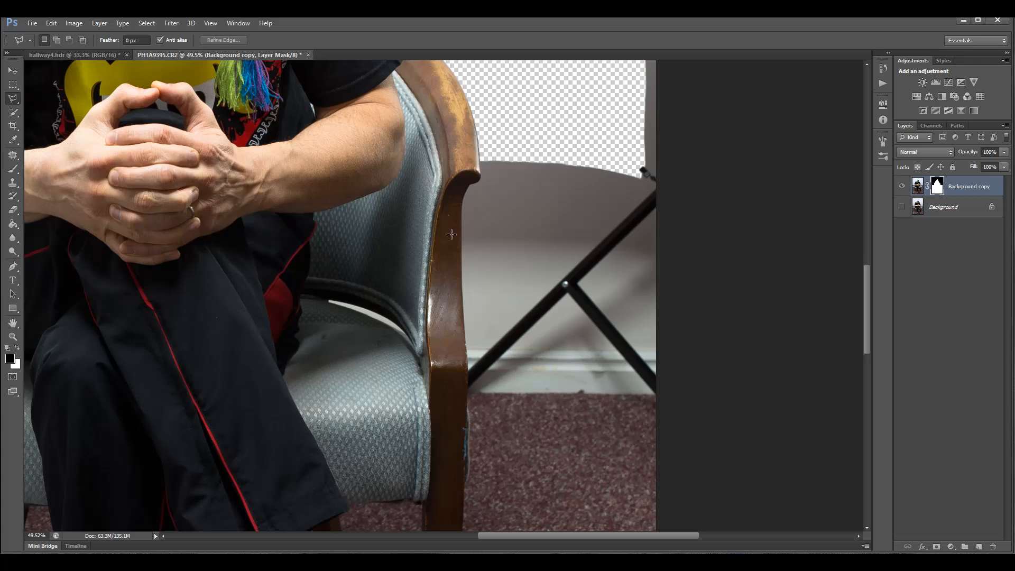
Step: Try to select the grey wall between the chair's armrest and the folding table legs with the Quick Selection tool
{"action": "left_click", "coordinate": [13, 112]}
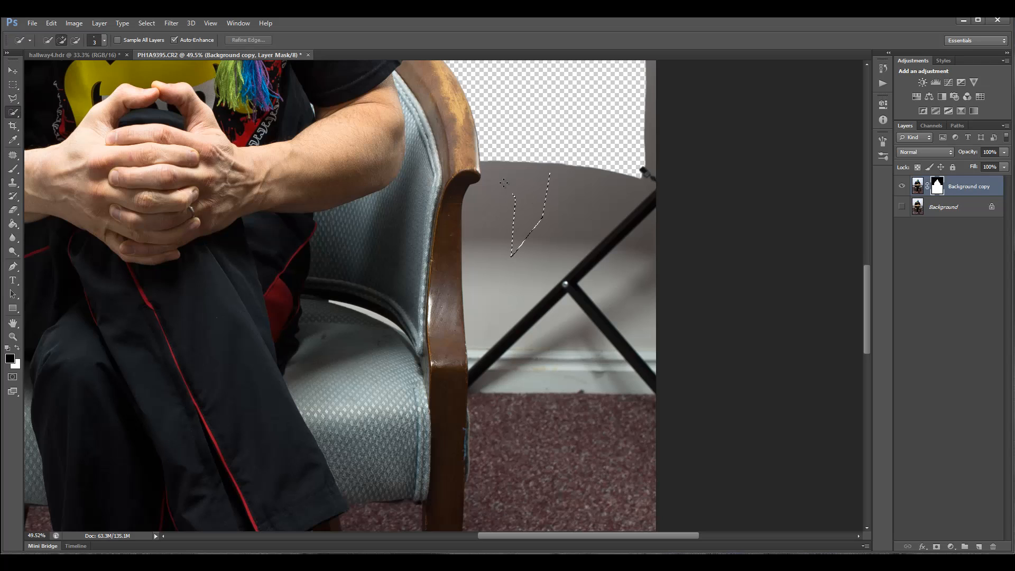
{"action": "left_click_drag", "start_coordinate": [520, 169], "coordinate": [555, 181]}
{"action": "key", "text": "ctrl+d"}
{"action": "right_click", "coordinate": [13, 113]}
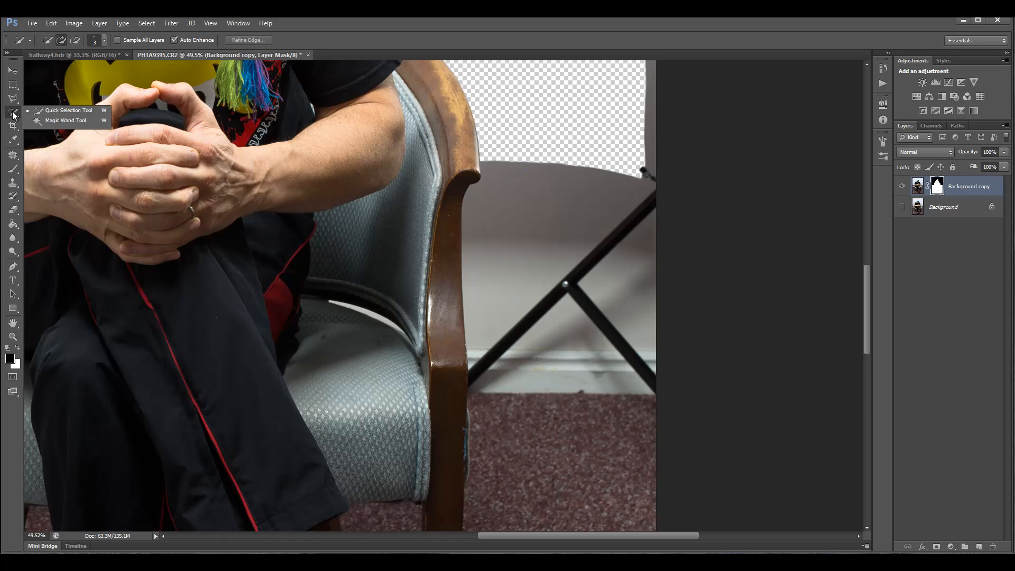
{"action": "left_click", "coordinate": [50, 112]}
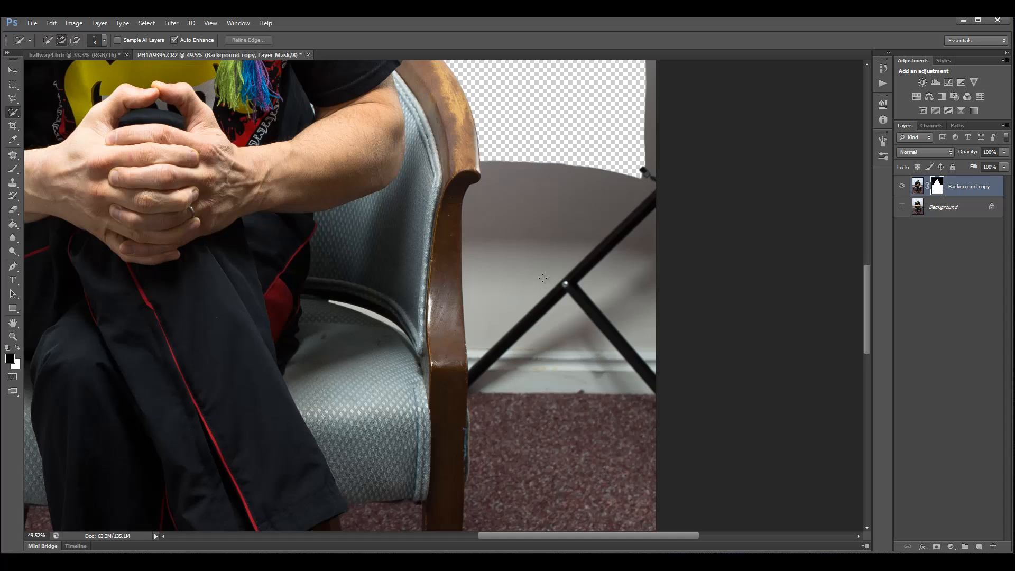
{"action": "mouse_move", "coordinate": [542, 184]}
{"action": "left_mouse_down"}
{"action": "mouse_move", "coordinate": [593, 194]}
{"action": "mouse_move", "coordinate": [623, 241]}
{"action": "left_mouse_up"}
{"action": "mouse_move", "coordinate": [600, 355]}
{"action": "left_mouse_down"}
{"action": "mouse_move", "coordinate": [533, 365]}
{"action": "mouse_move", "coordinate": [608, 301]}
{"action": "mouse_move", "coordinate": [592, 296]}
{"action": "left_mouse_up"}
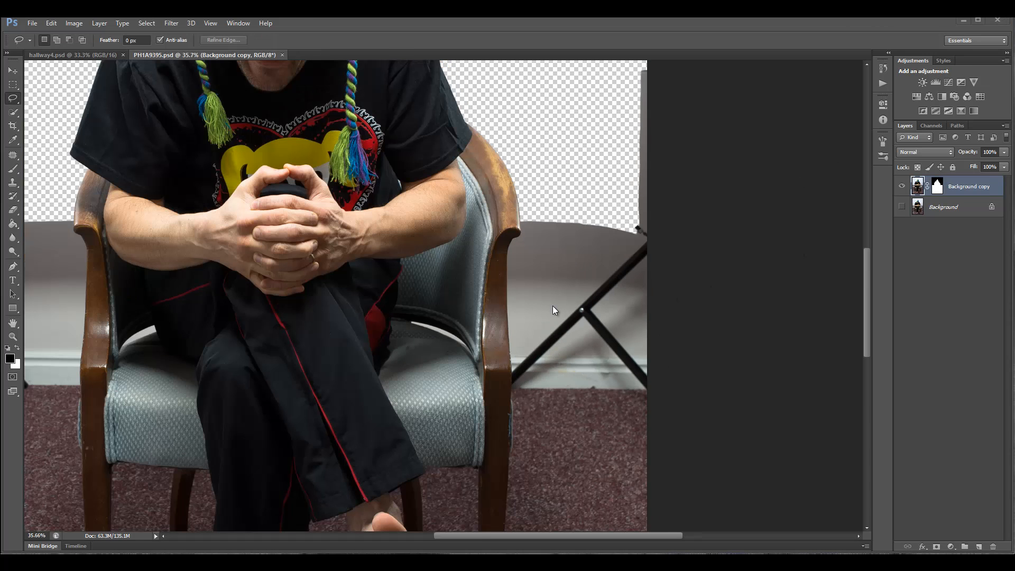
Step: Lasso the wall and folding table legs beside the chair's right arm and hide them by filling the layer mask with black
{"action": "scroll", "coordinate": [553, 305], "scroll_direction": "up", "scroll_amount": 3}
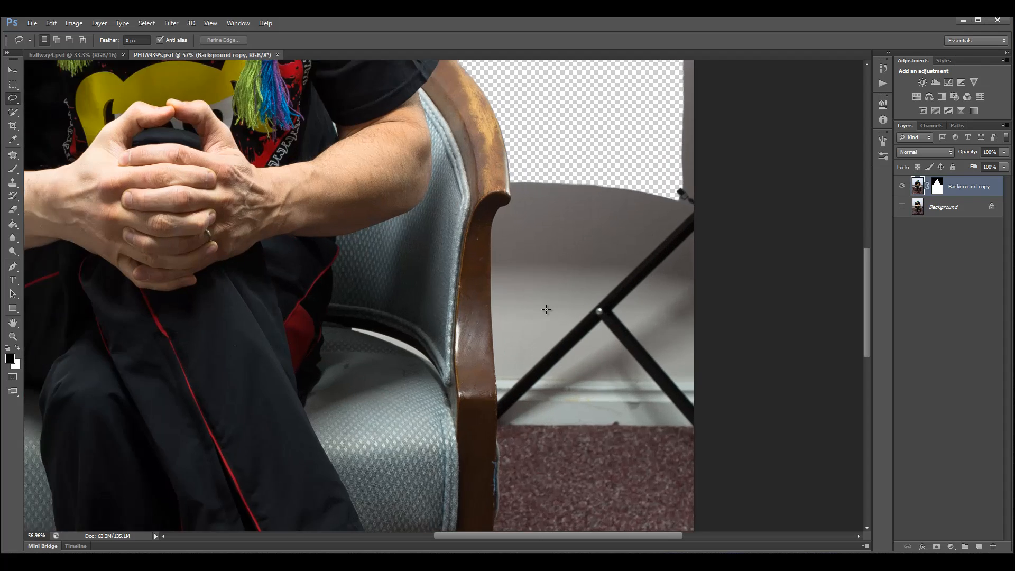
{"action": "scroll", "coordinate": [539, 267], "scroll_direction": "up", "scroll_amount": 1}
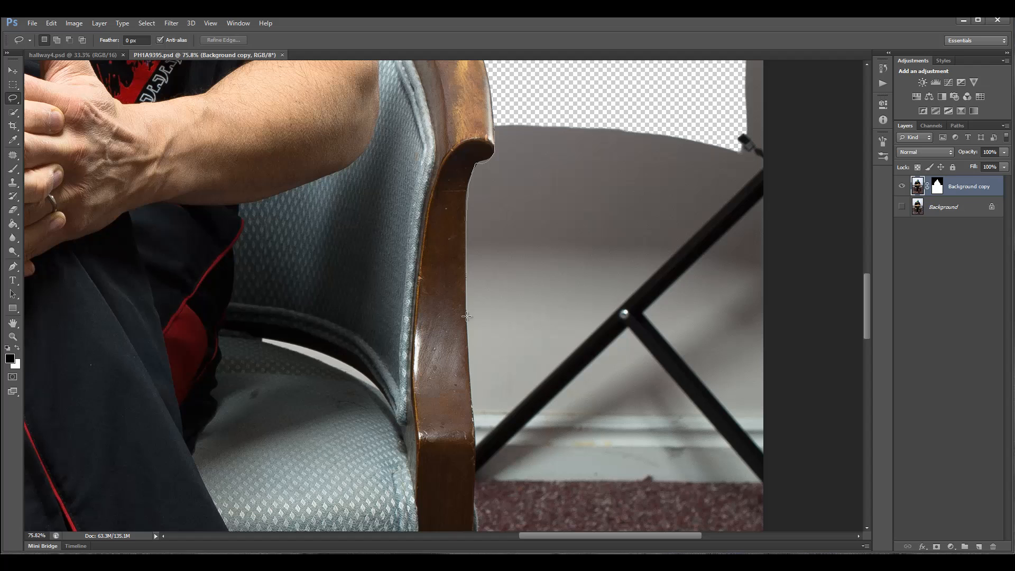
{"action": "mouse_move", "coordinate": [466, 316]}
{"action": "left_mouse_down"}
{"action": "mouse_move", "coordinate": [474, 445]}
{"action": "mouse_move", "coordinate": [764, 486]}
{"action": "mouse_move", "coordinate": [872, 480]}
{"action": "mouse_move", "coordinate": [834, 363]}
{"action": "mouse_move", "coordinate": [818, 63]}
{"action": "mouse_move", "coordinate": [723, 94]}
{"action": "mouse_move", "coordinate": [574, 104]}
{"action": "mouse_move", "coordinate": [514, 121]}
{"action": "left_mouse_up"}
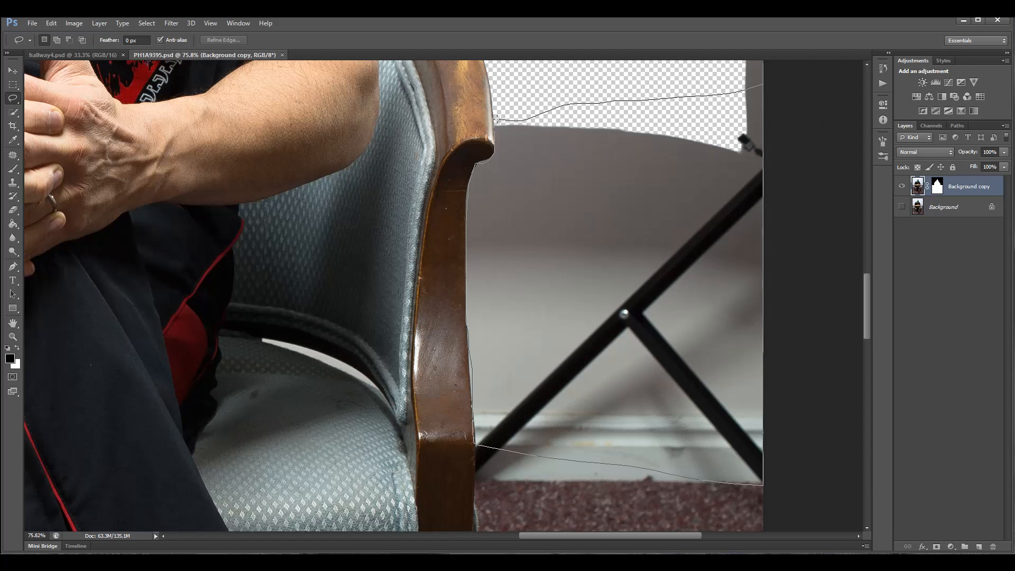
{"action": "left_click_drag", "start_coordinate": [568, 93], "coordinate": [641, 95]}
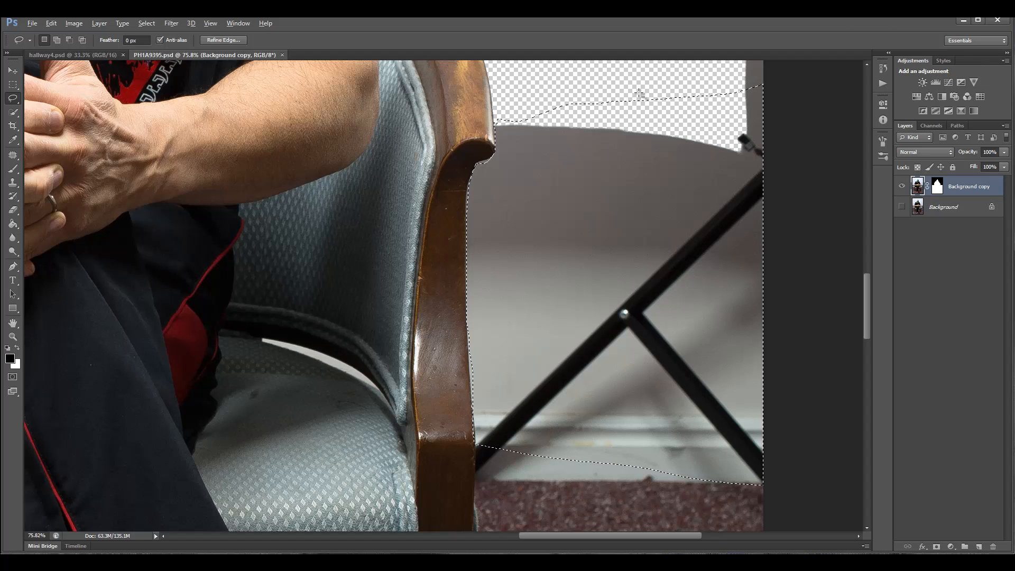
{"action": "key", "text": "alt+BackSpace"}
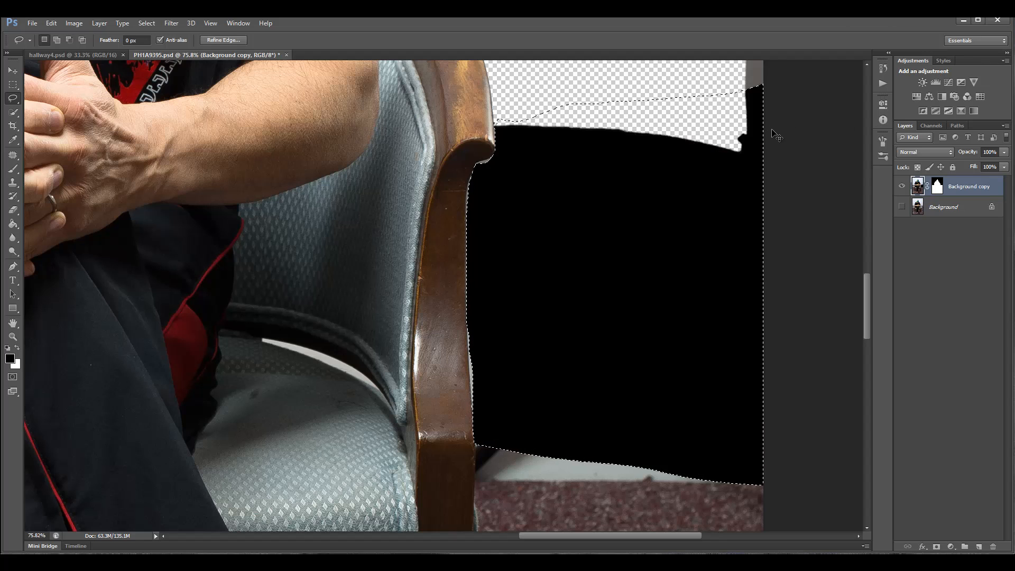
{"action": "key", "text": "ctrl+z"}
{"action": "left_click", "coordinate": [937, 186]}
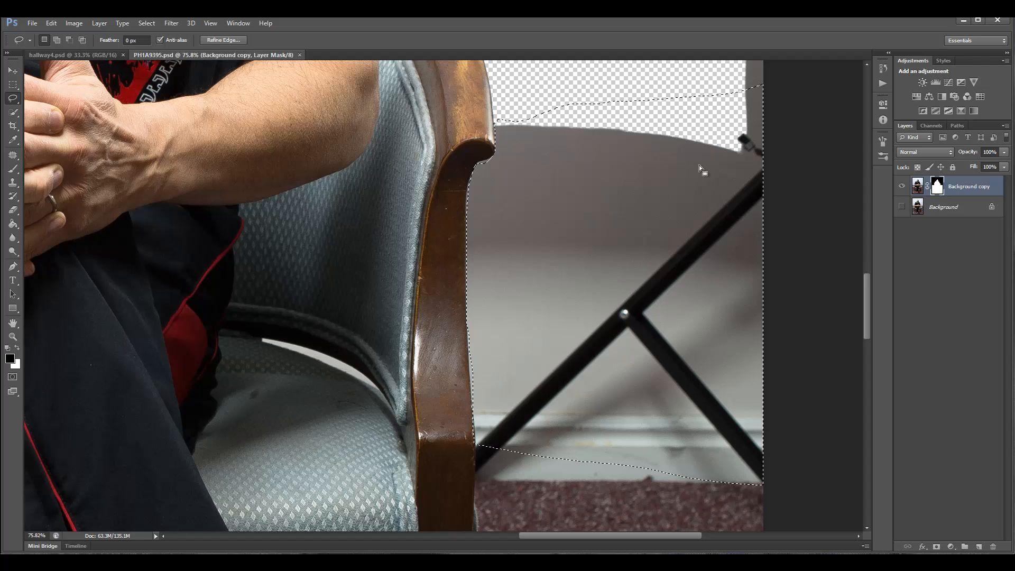
{"action": "key", "text": "alt+BackSpace"}
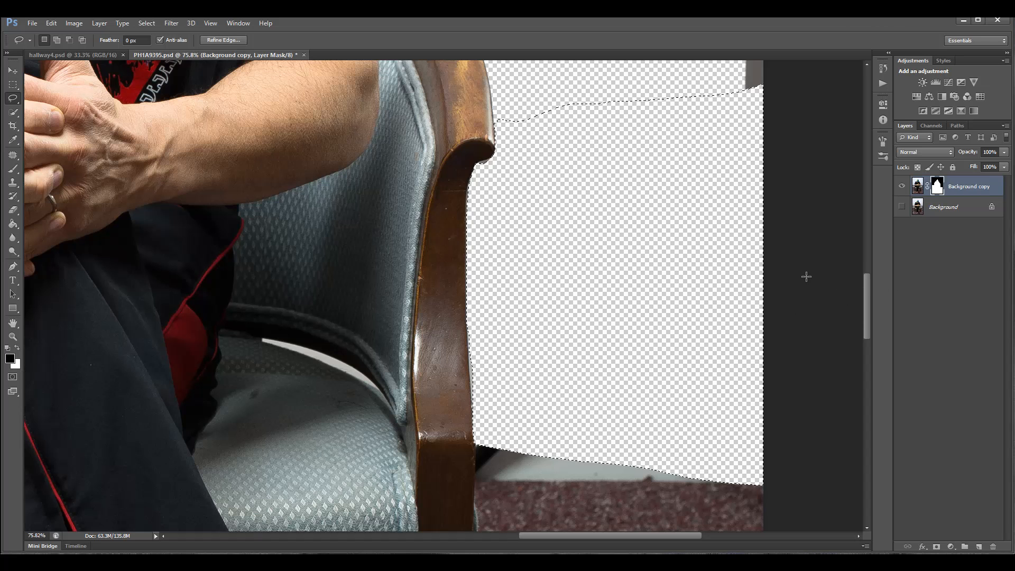
{"action": "scroll", "coordinate": [795, 277], "scroll_direction": "up", "scroll_amount": 1}
{"action": "scroll", "coordinate": [795, 277], "scroll_direction": "down", "scroll_amount": 4}
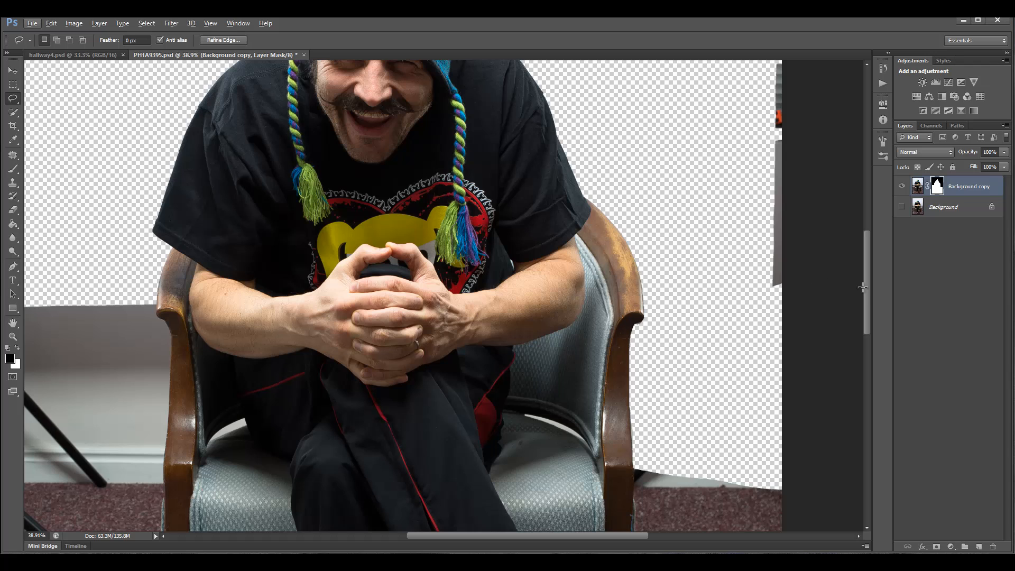
{"action": "key", "text": "ctrl+d"}
Step: Lasso the leftover backdrop strips along the photo's right edge, hide them on the layer mask and deselect
{"action": "left_click_drag", "start_coordinate": [867, 287], "coordinate": [865, 256]}
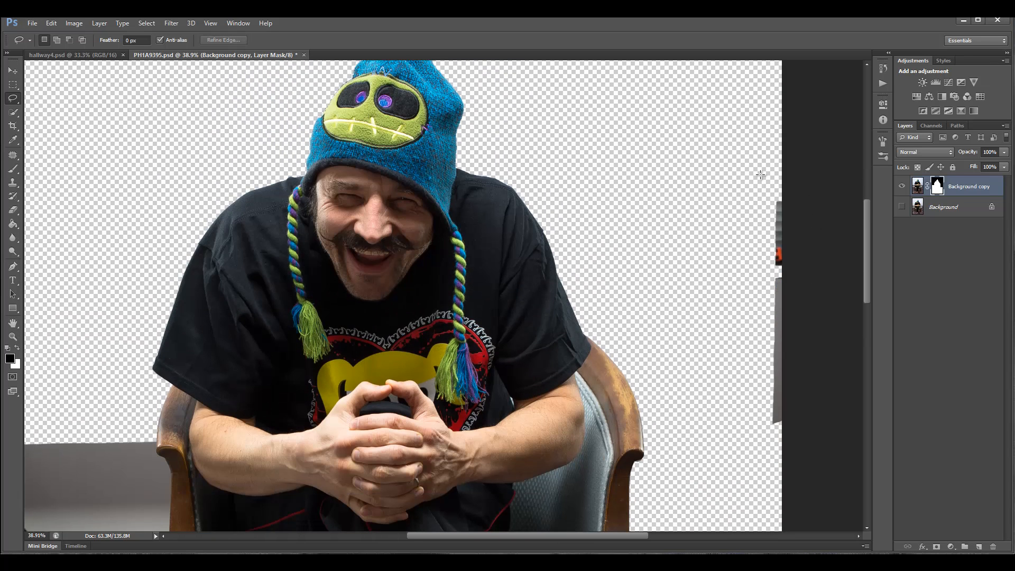
{"action": "mouse_move", "coordinate": [782, 167]}
{"action": "left_mouse_down"}
{"action": "mouse_move", "coordinate": [717, 372]}
{"action": "mouse_move", "coordinate": [766, 441]}
{"action": "left_mouse_up"}
{"action": "left_click_drag", "start_coordinate": [836, 213], "coordinate": [838, 227]}
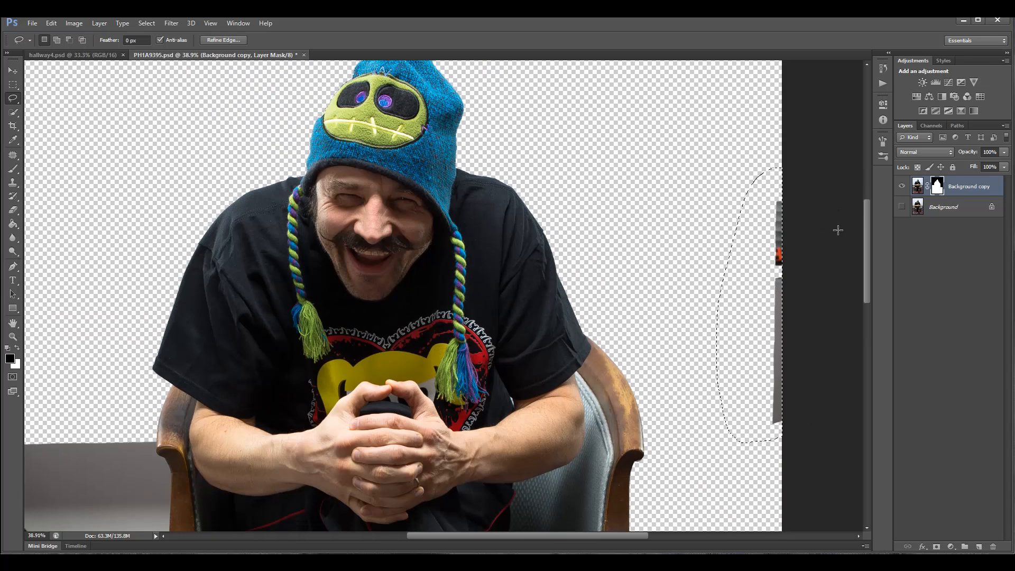
{"action": "key", "text": "ctrl+d"}
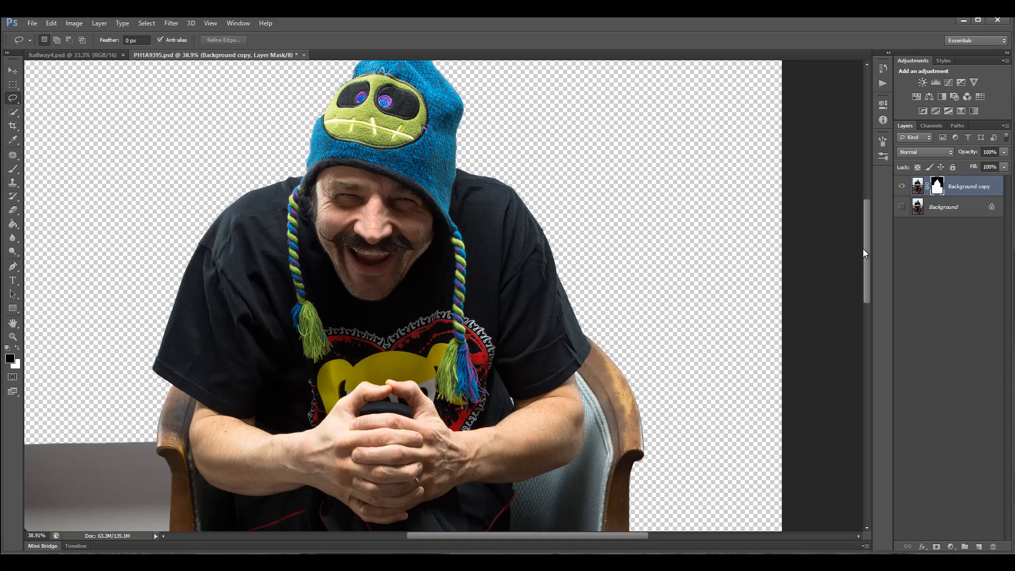
Step: Lasso the carpet and skirting remnant beside the right side of the chair seat, hide the area on the layer mask and deselect
{"action": "left_click_drag", "start_coordinate": [865, 246], "coordinate": [867, 343]}
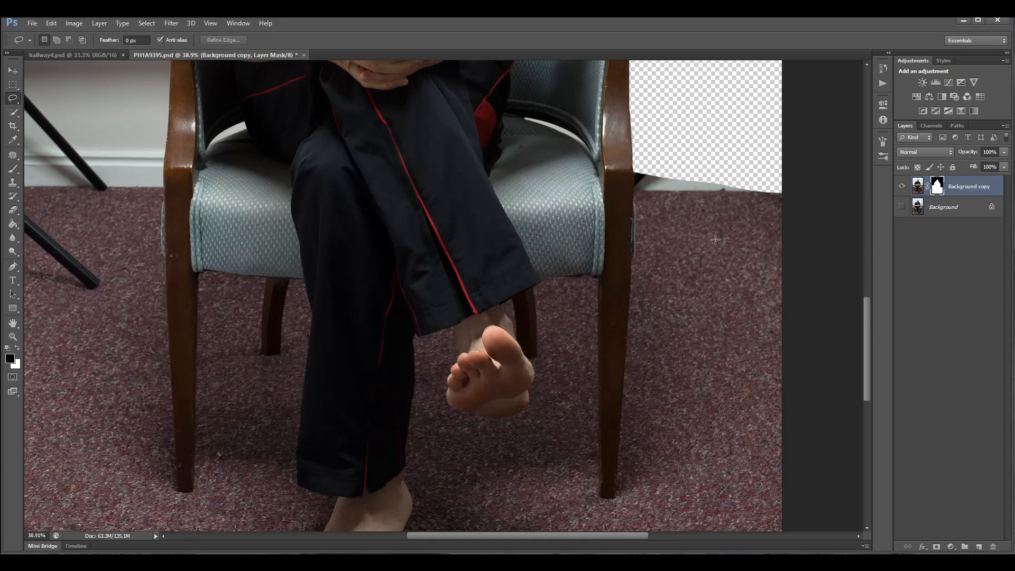
{"action": "scroll", "coordinate": [714, 243], "scroll_direction": "down", "scroll_amount": 1}
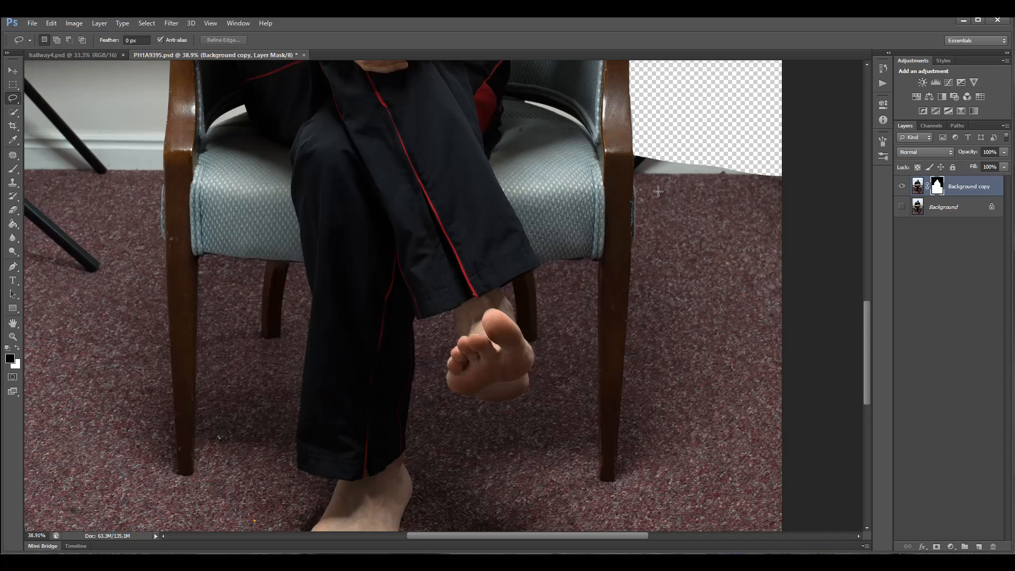
{"action": "scroll", "coordinate": [655, 191], "scroll_direction": "up", "scroll_amount": 2, "text": "alt"}
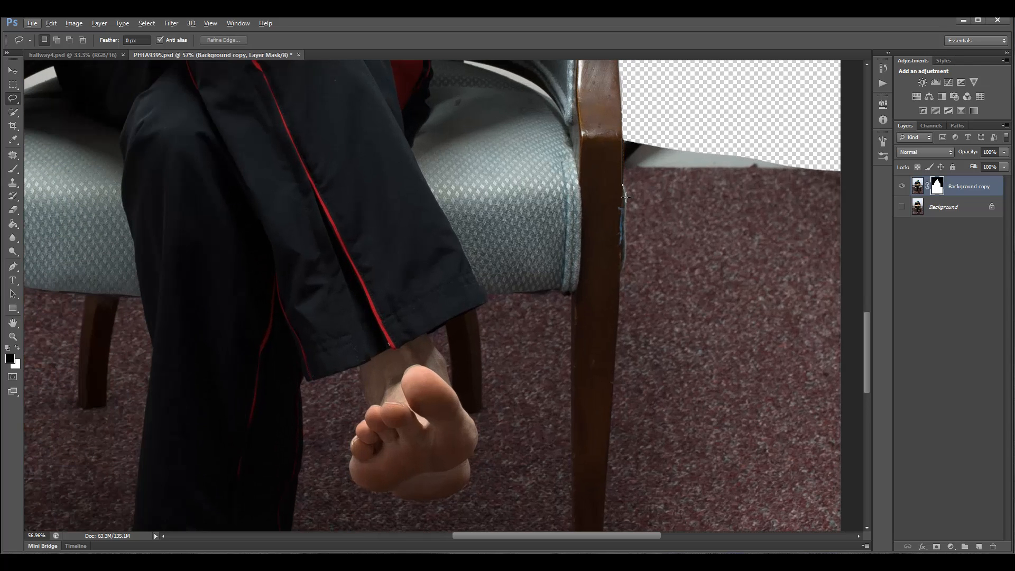
{"action": "left_click_drag", "start_coordinate": [623, 249], "coordinate": [621, 269]}
{"action": "mouse_move", "coordinate": [619, 323]}
{"action": "left_mouse_down"}
{"action": "mouse_move", "coordinate": [828, 321]}
{"action": "mouse_move", "coordinate": [873, 303]}
{"action": "mouse_move", "coordinate": [854, 146]}
{"action": "mouse_move", "coordinate": [701, 103]}
{"action": "left_mouse_up"}
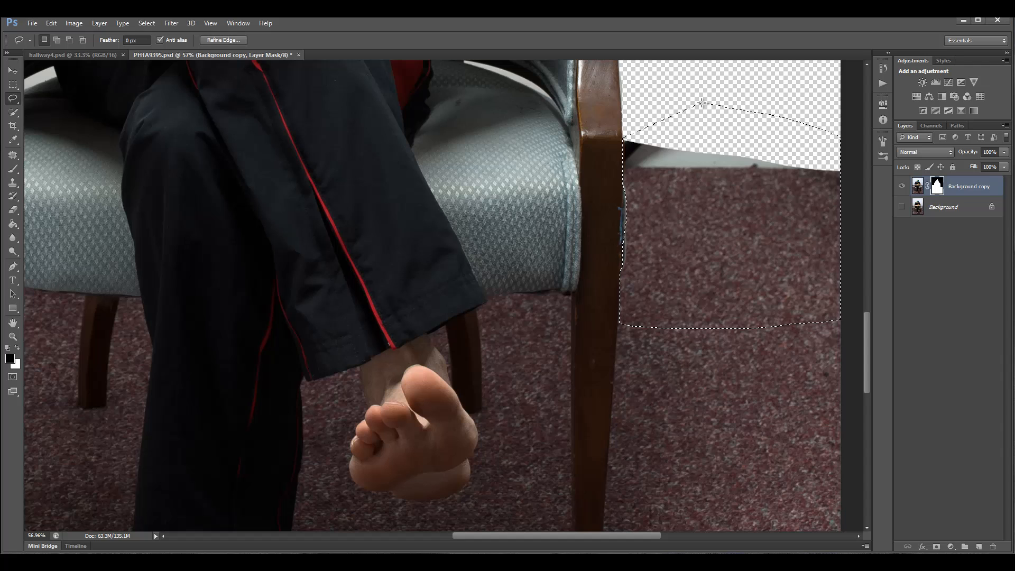
{"action": "key", "text": "alt+BackSpace"}
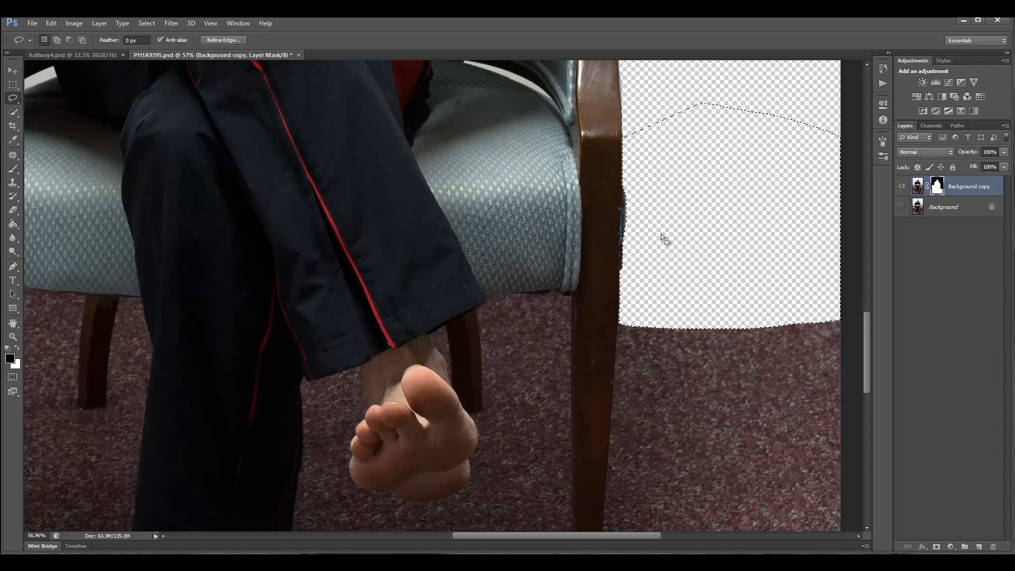
{"action": "scroll", "coordinate": [661, 258], "scroll_direction": "down", "scroll_amount": 2}
{"action": "scroll", "coordinate": [662, 258], "scroll_direction": "down", "scroll_amount": 4}
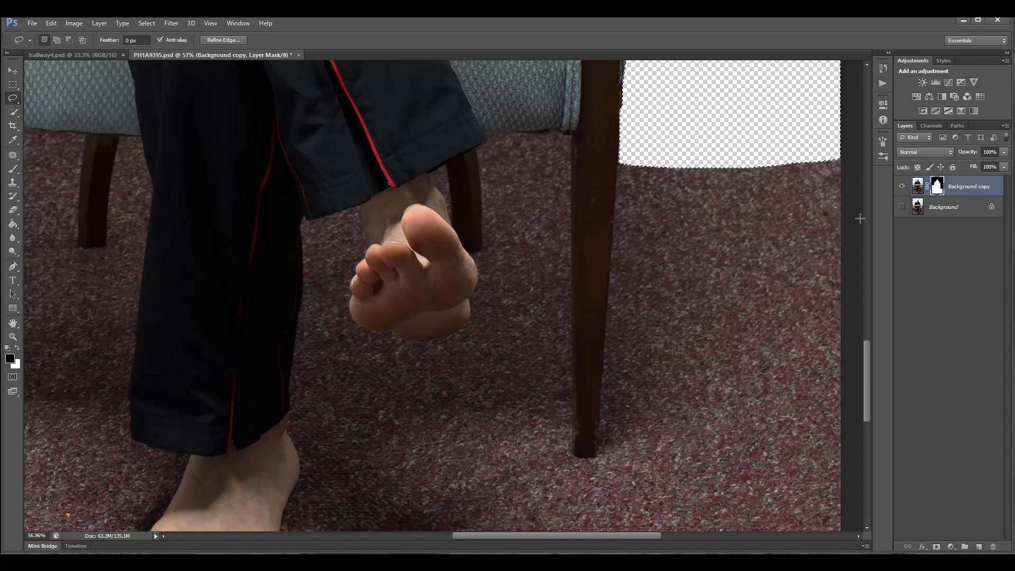
{"action": "left_click", "coordinate": [863, 218]}
{"action": "left_click_drag", "start_coordinate": [866, 223], "coordinate": [876, 363]}
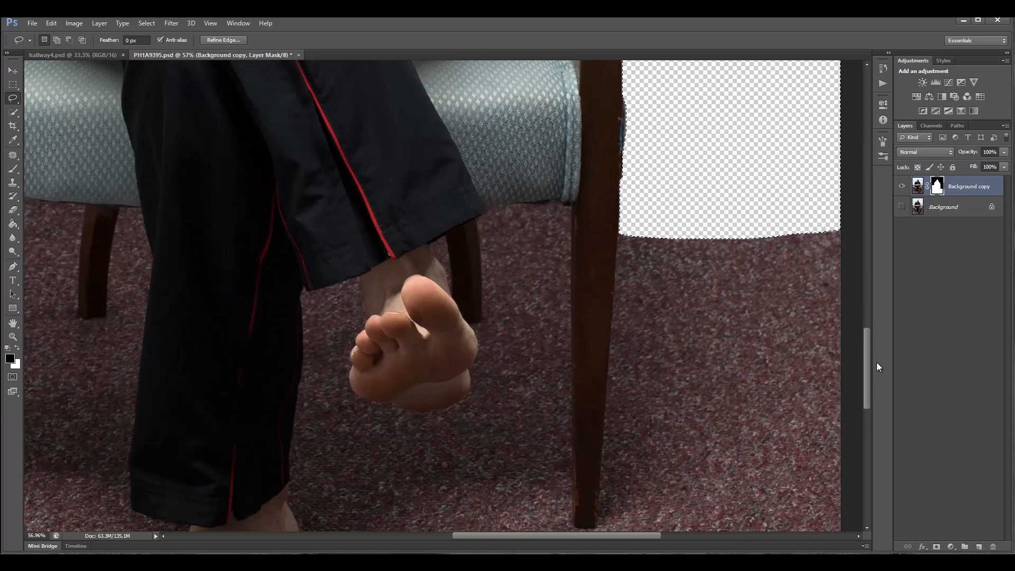
{"action": "key", "text": "ctrl+d"}
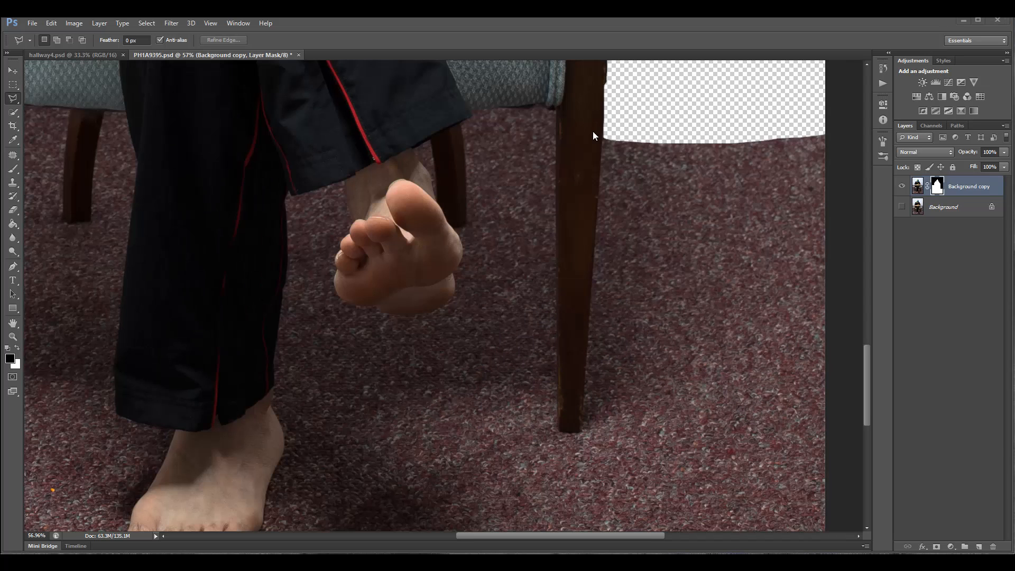
Step: Outline the carpet around the right front chair leg with the Polygonal Lasso and hide it by filling the layer mask with black
{"action": "left_click", "coordinate": [603, 136]}
{"action": "left_click", "coordinate": [558, 430]}
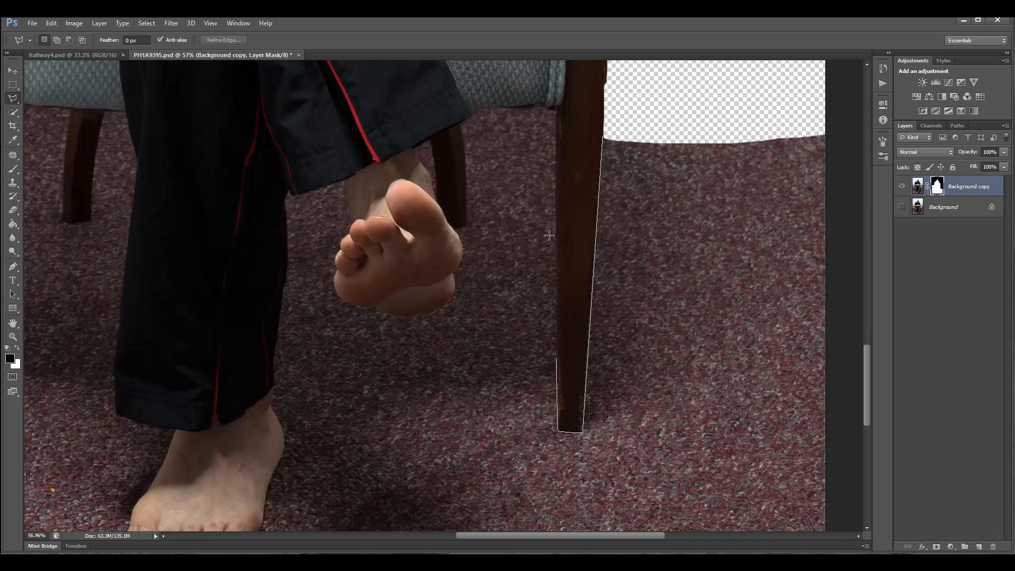
{"action": "left_click", "coordinate": [557, 109]}
{"action": "left_click", "coordinate": [544, 104]}
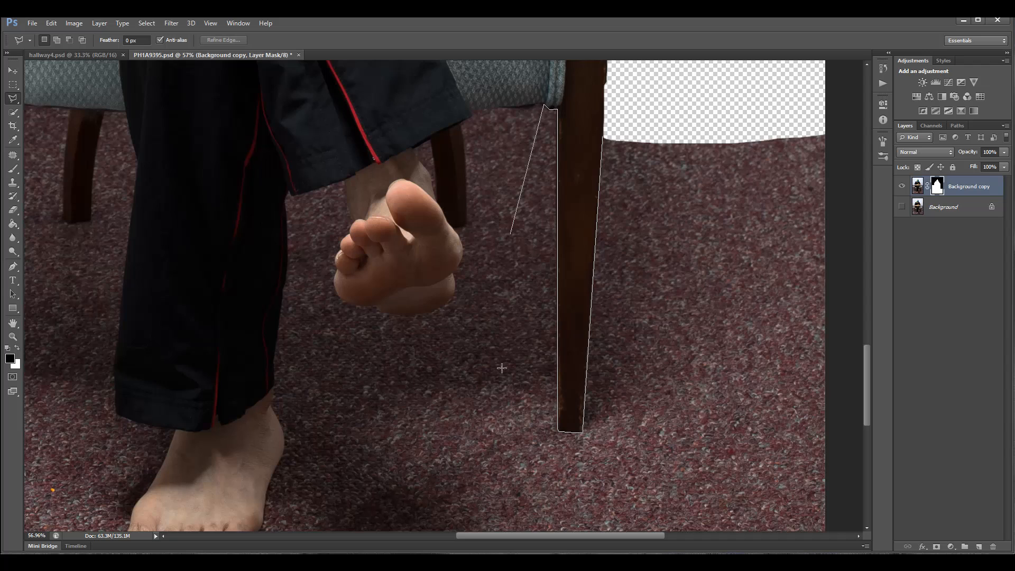
{"action": "left_click", "coordinate": [473, 494]}
{"action": "left_click", "coordinate": [853, 491]}
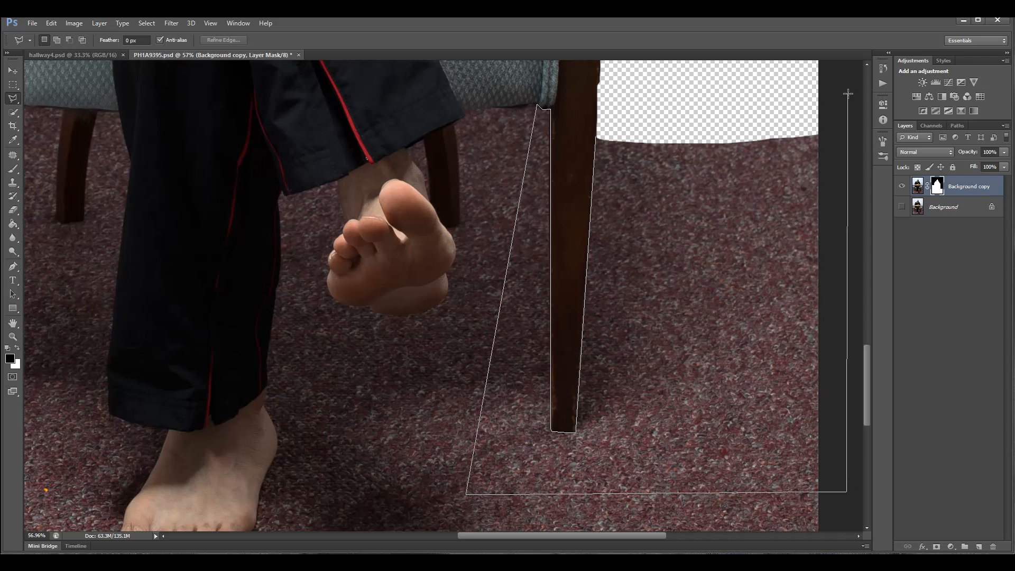
{"action": "left_click", "coordinate": [847, 94]}
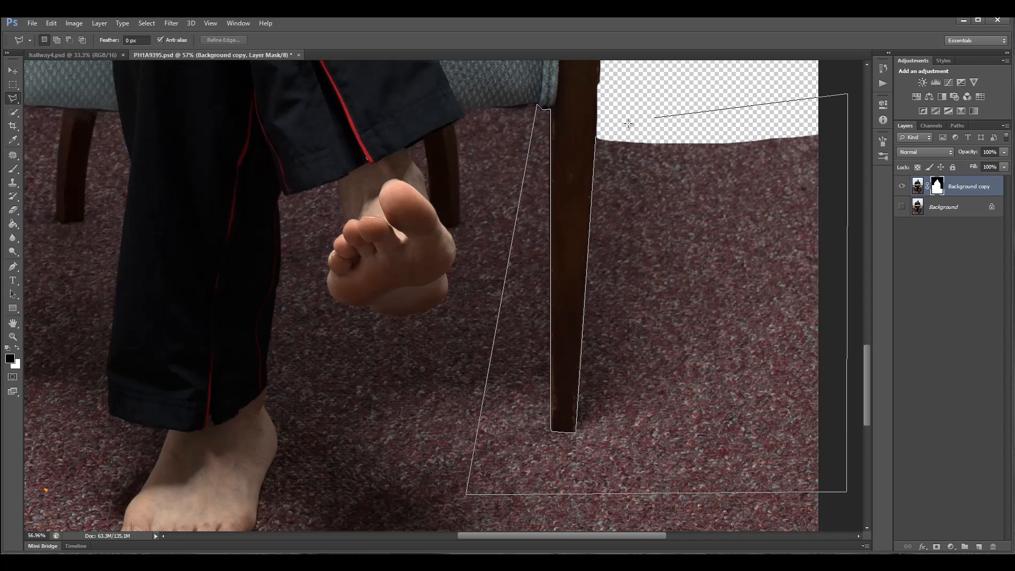
{"action": "left_click", "coordinate": [598, 136]}
{"action": "key", "text": "alt+BackSpace"}
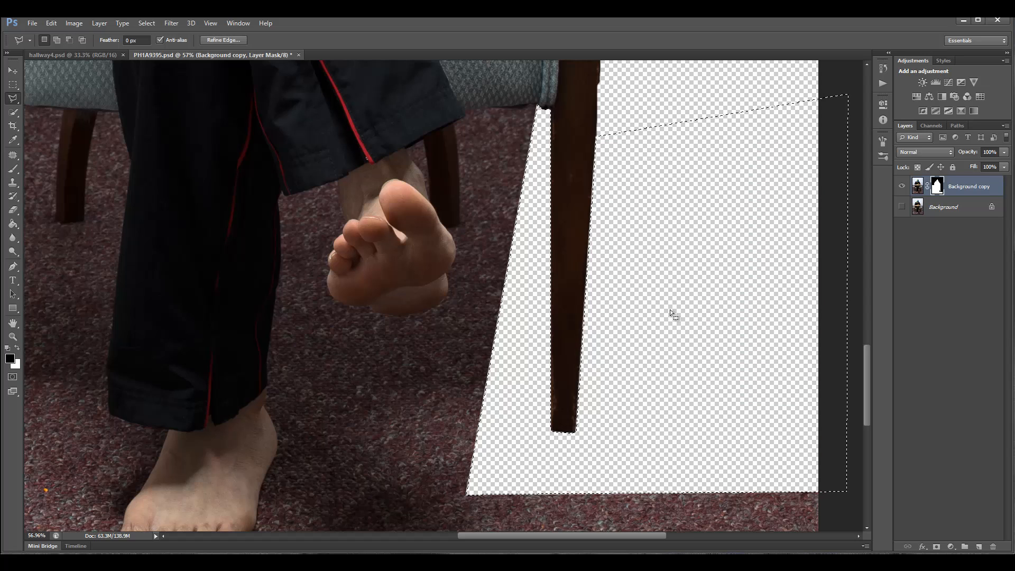
{"action": "left_click", "coordinate": [859, 178]}
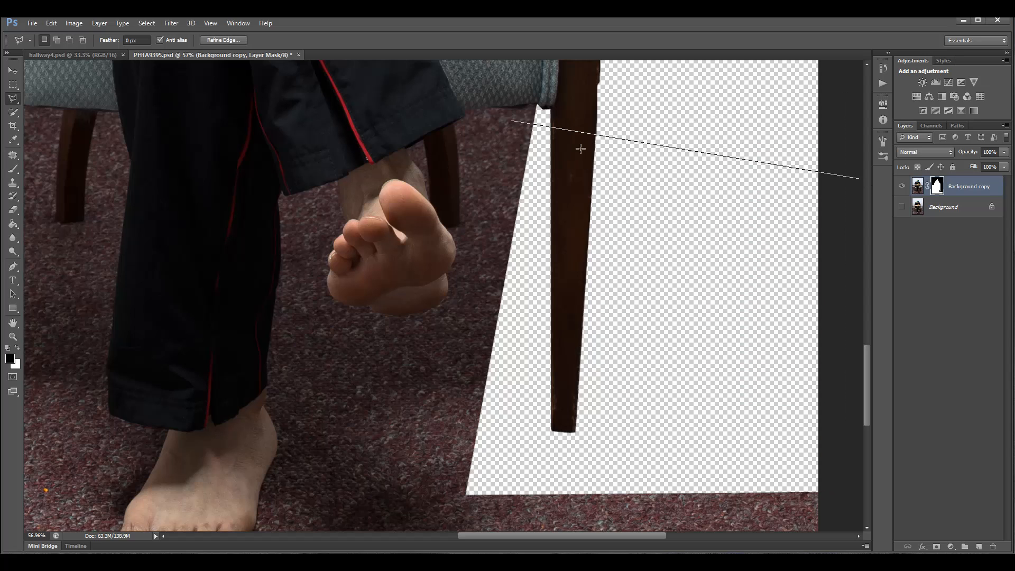
{"action": "key", "text": "Escape"}
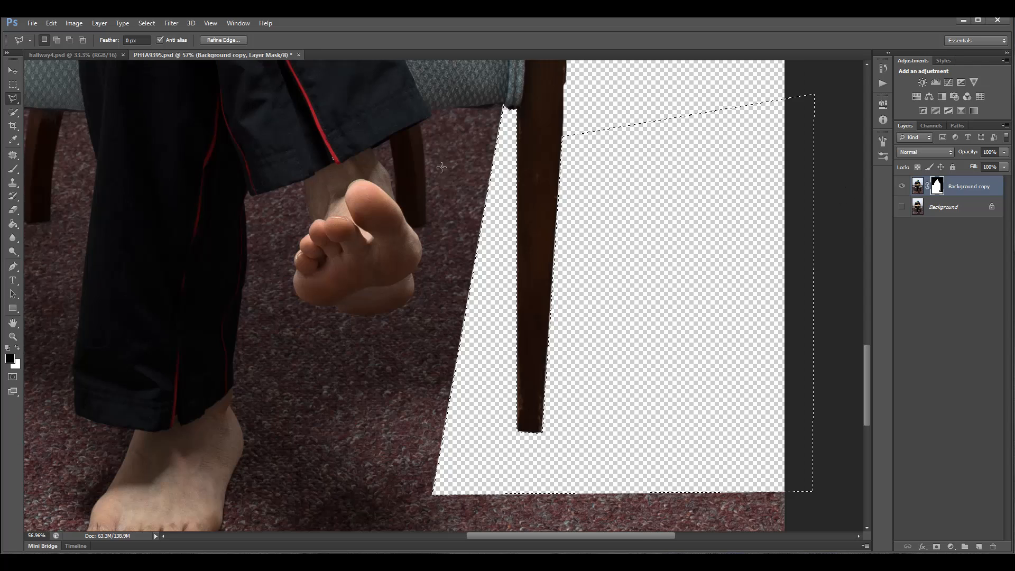
Step: Switch to the Quick Selection tool for the remaining carpet around the man's feet and the left chair legs
{"action": "left_click", "coordinate": [13, 99]}
{"action": "left_click", "coordinate": [50, 97]}
{"action": "left_click", "coordinate": [14, 113]}
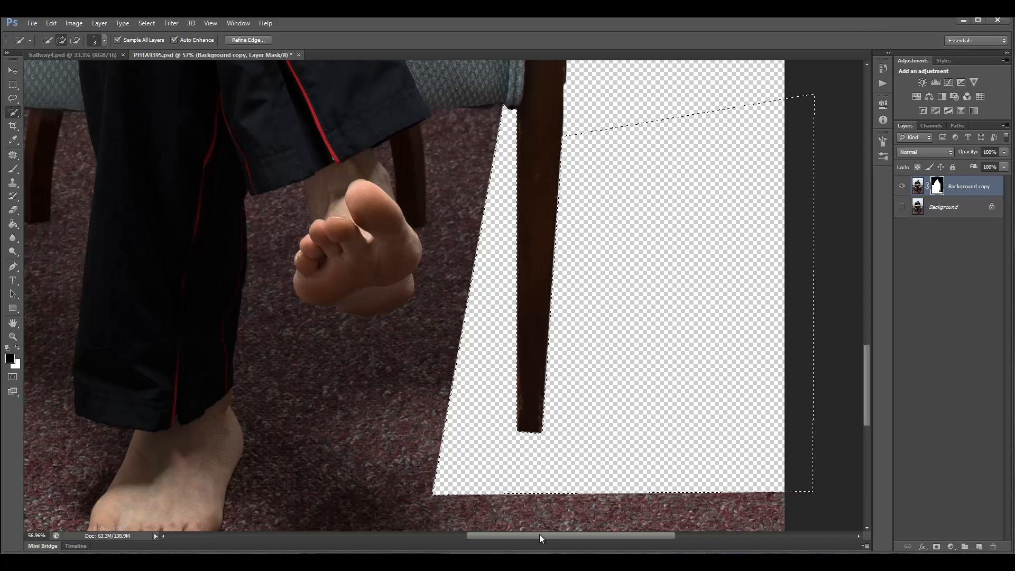
{"action": "left_click_drag", "start_coordinate": [539, 537], "coordinate": [449, 537]}
{"action": "scroll", "coordinate": [520, 163], "scroll_direction": "down", "scroll_amount": 7}
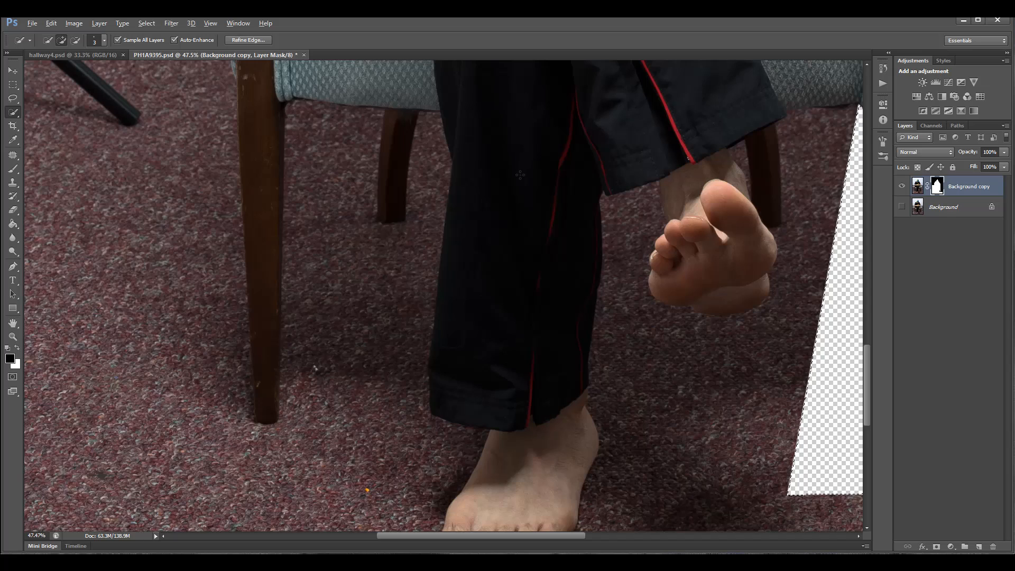
{"action": "key", "text": "alt"}
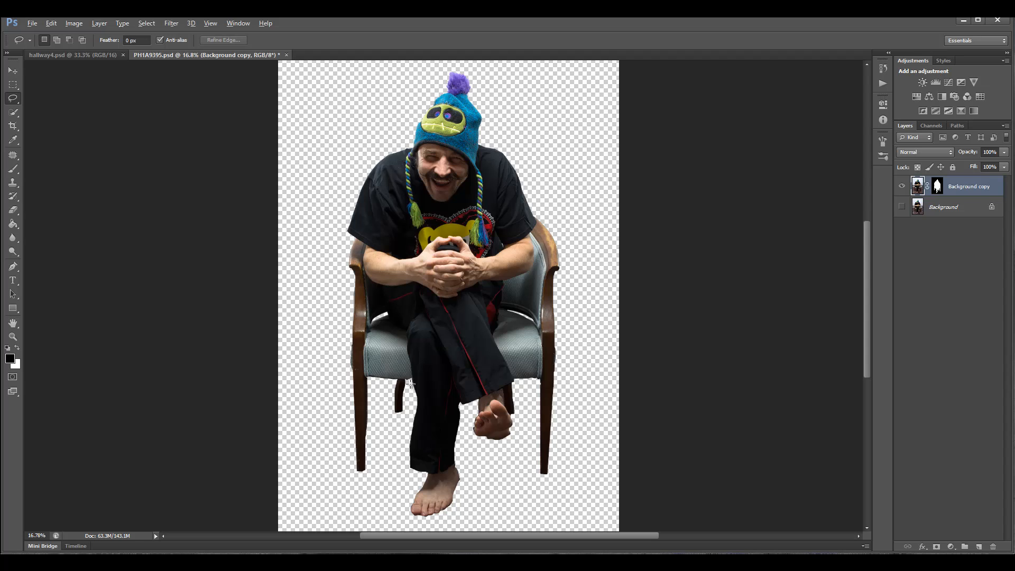
Step: Paint black at 100% opacity with a size 6 brush on the layer mask to hide the pale fringes around the gap behind the seat's right side
{"action": "scroll", "coordinate": [411, 377], "scroll_direction": "up", "scroll_amount": 3}
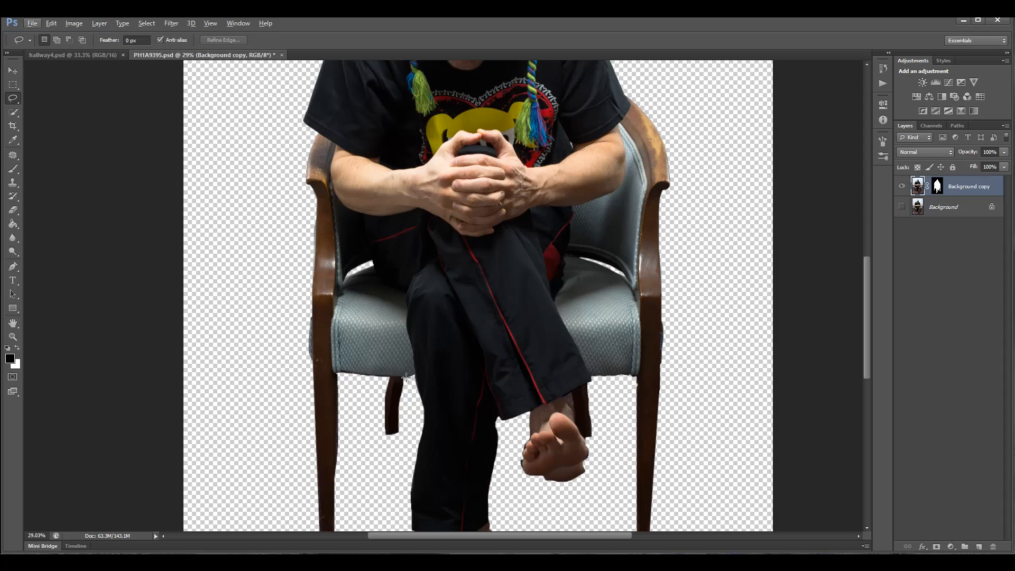
{"action": "scroll", "coordinate": [582, 262], "scroll_direction": "up", "scroll_amount": 8}
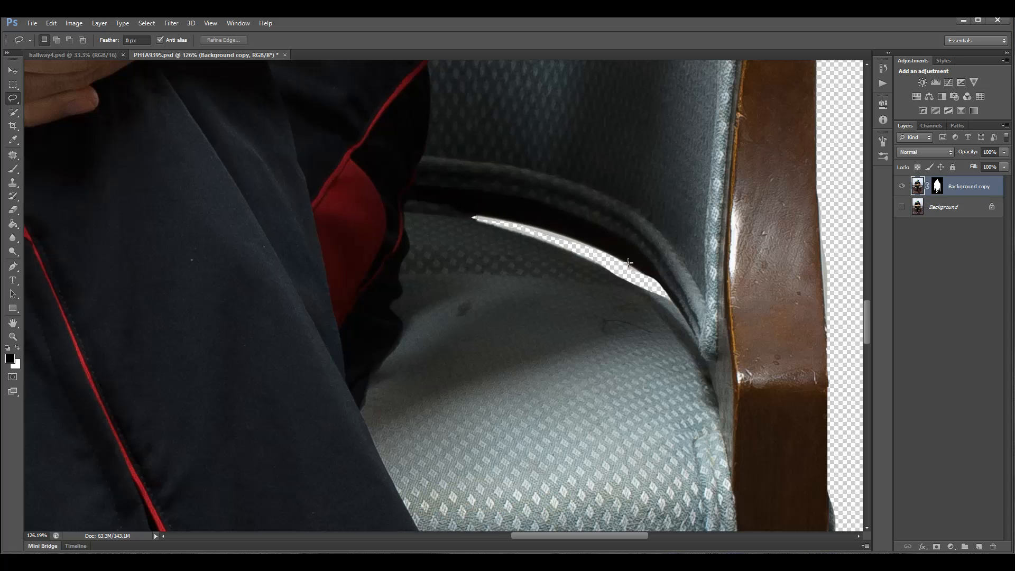
{"action": "left_click", "coordinate": [936, 186], "text": "alt"}
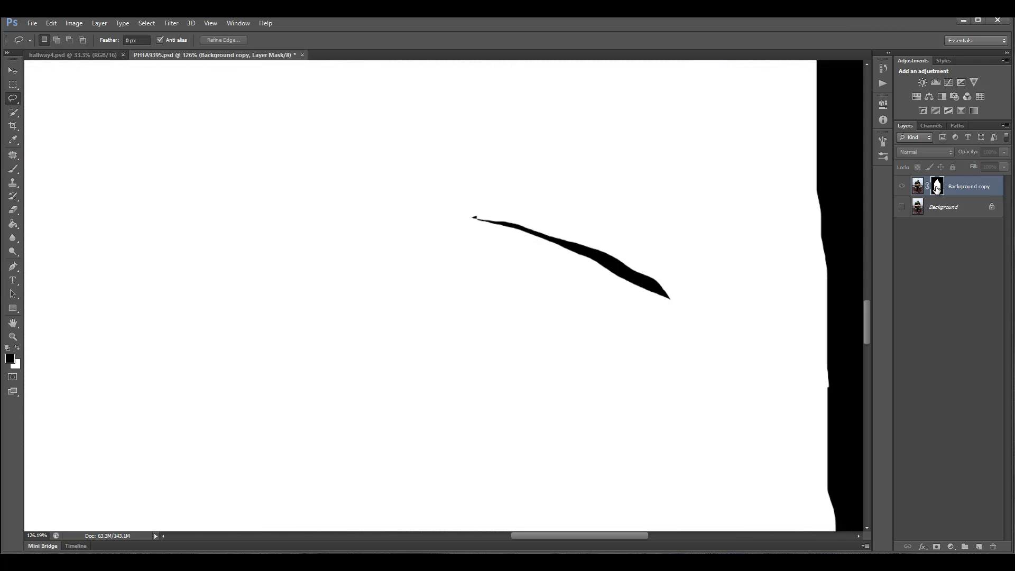
{"action": "left_click", "coordinate": [937, 187], "text": "alt"}
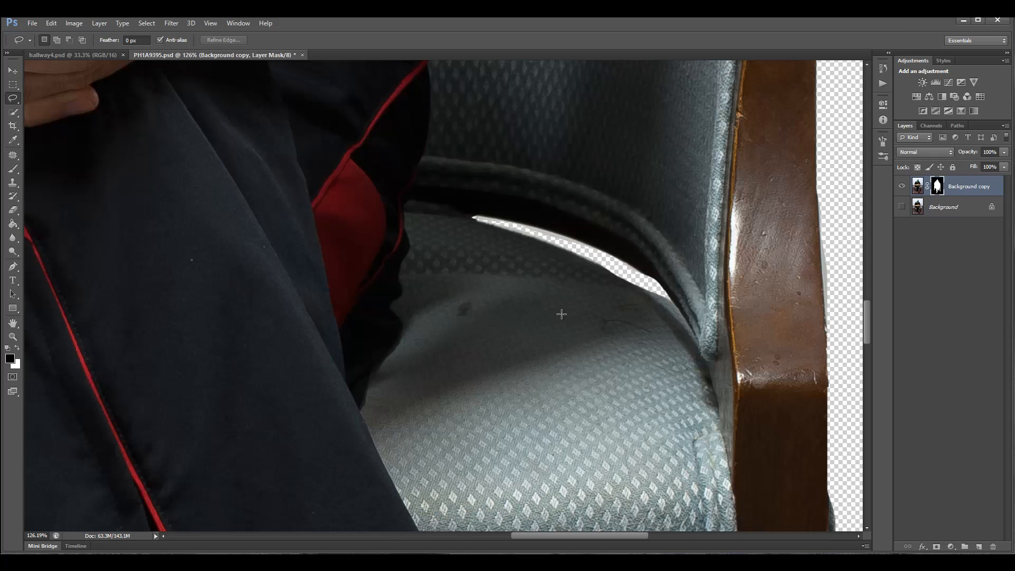
{"action": "scroll", "coordinate": [570, 286], "scroll_direction": "up", "scroll_amount": 3}
{"action": "scroll", "coordinate": [571, 245], "scroll_direction": "up", "scroll_amount": 2}
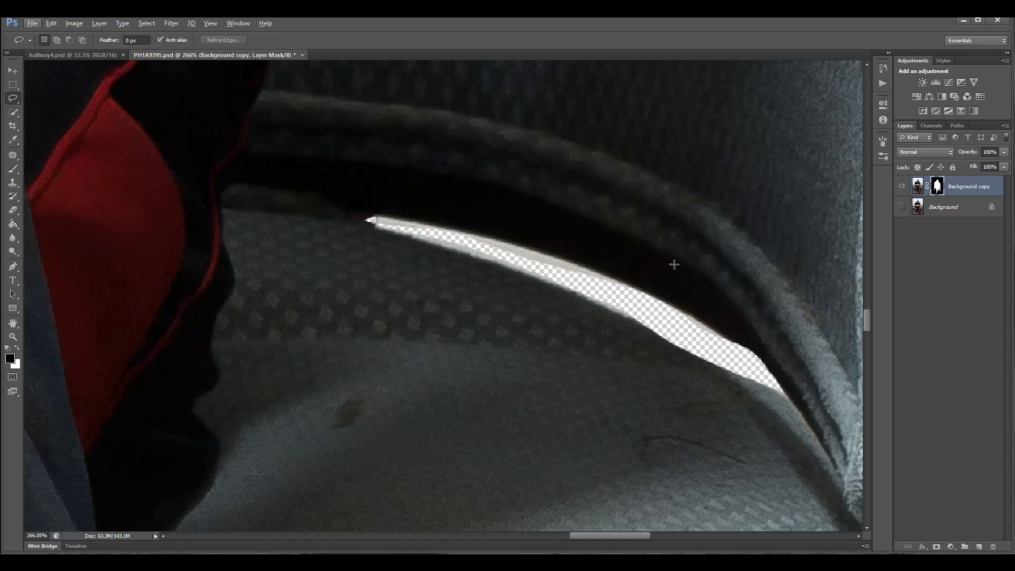
{"action": "left_click", "coordinate": [13, 168]}
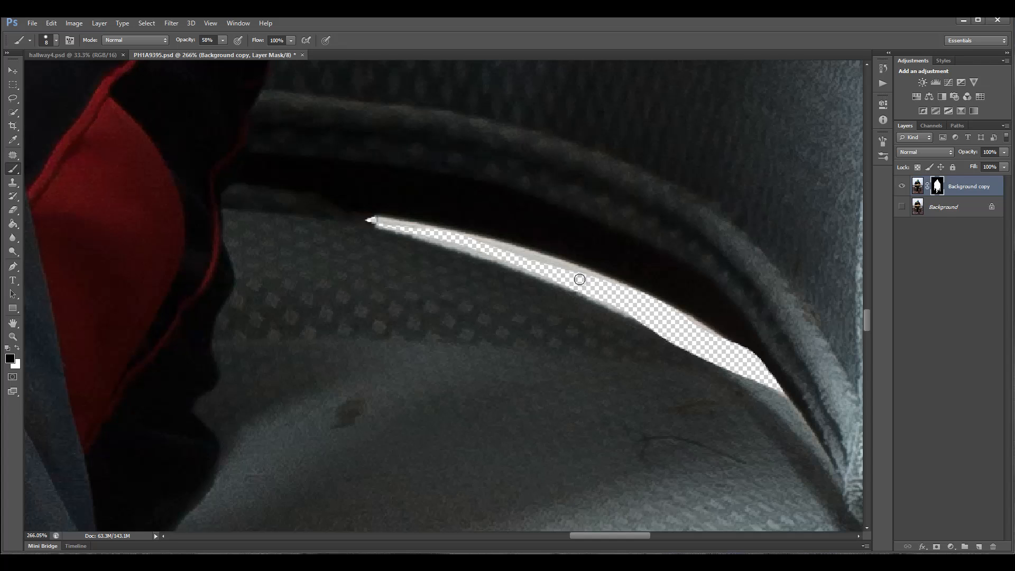
{"action": "key", "text": "0"}
{"action": "scroll", "coordinate": [588, 263], "scroll_direction": "up", "scroll_amount": 3}
{"action": "scroll", "coordinate": [508, 262], "scroll_direction": "down", "scroll_amount": 1}
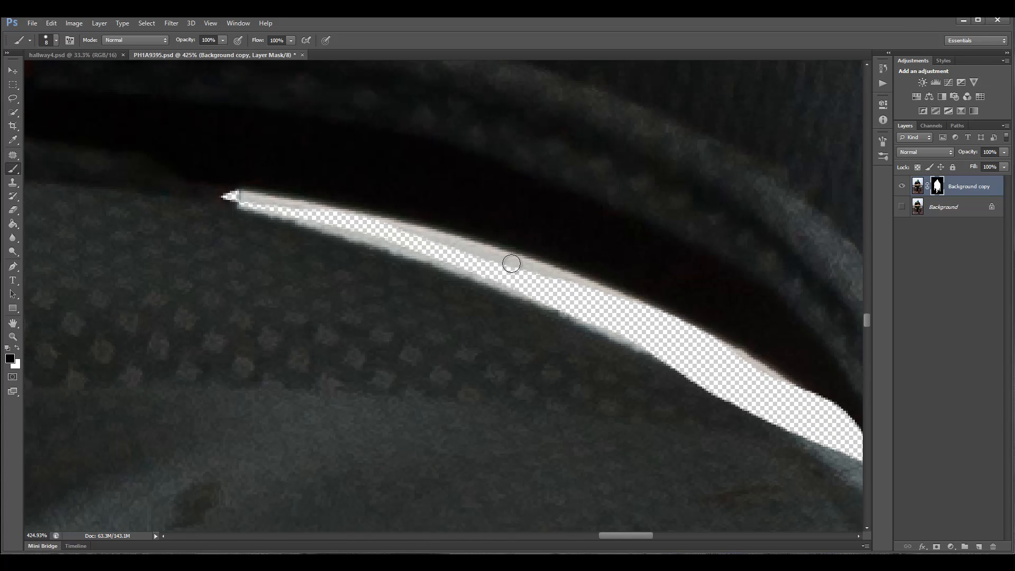
{"action": "key", "text": "bracketleft"}
{"action": "key", "text": "bracketleft"}
{"action": "mouse_move", "coordinate": [539, 272]}
{"action": "left_mouse_down"}
{"action": "mouse_move", "coordinate": [389, 231]}
{"action": "mouse_move", "coordinate": [609, 293]}
{"action": "mouse_move", "coordinate": [806, 400]}
{"action": "left_mouse_up"}
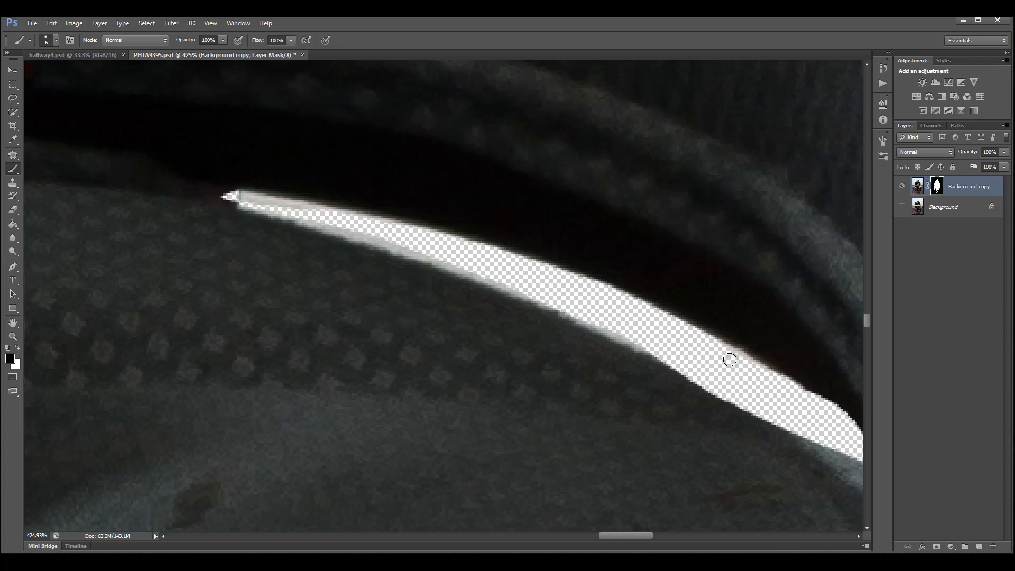
{"action": "mouse_move", "coordinate": [677, 356]}
{"action": "left_mouse_down"}
{"action": "mouse_move", "coordinate": [481, 278]}
{"action": "mouse_move", "coordinate": [232, 198]}
{"action": "mouse_move", "coordinate": [381, 217]}
{"action": "left_mouse_up"}
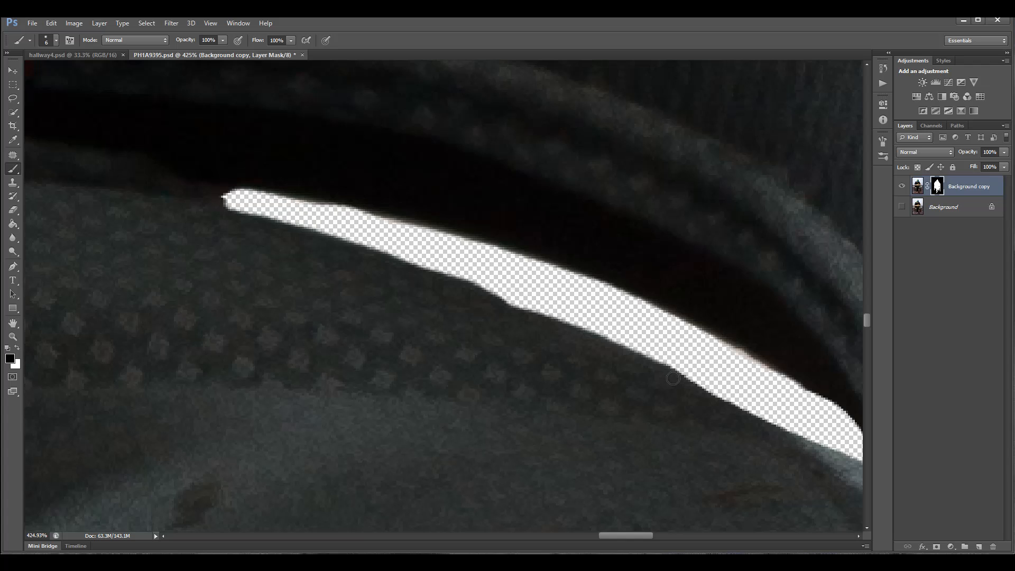
Step: Brush away the pale wall fringe along the outer edge of the right chair arm on the mask, finishing at 60% opacity
{"action": "left_click_drag", "start_coordinate": [613, 536], "coordinate": [641, 540]}
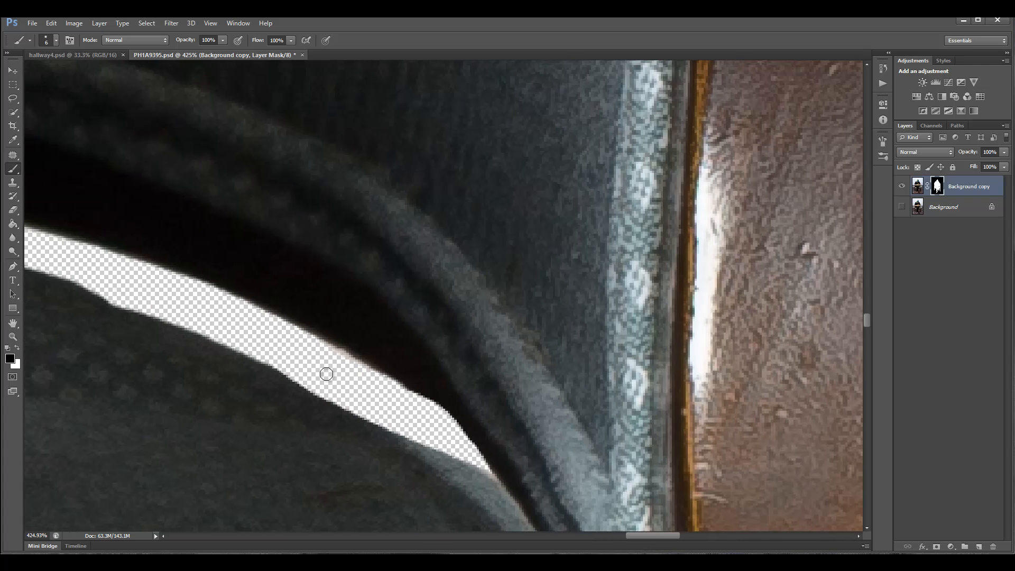
{"action": "scroll", "coordinate": [330, 374], "scroll_direction": "down", "scroll_amount": 2}
{"action": "scroll", "coordinate": [330, 374], "scroll_direction": "down", "scroll_amount": 5}
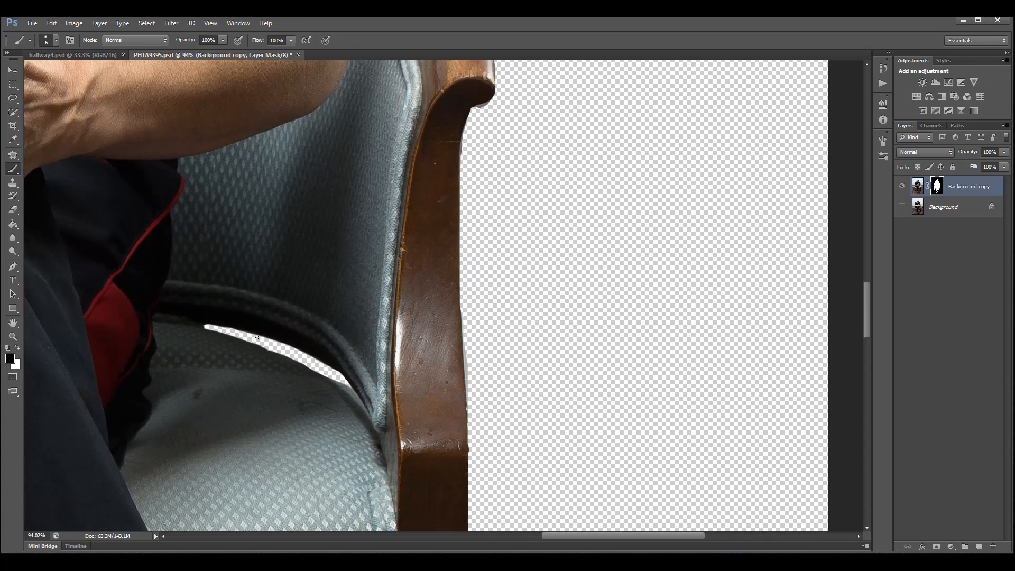
{"action": "scroll", "coordinate": [491, 416], "scroll_direction": "up", "scroll_amount": 6}
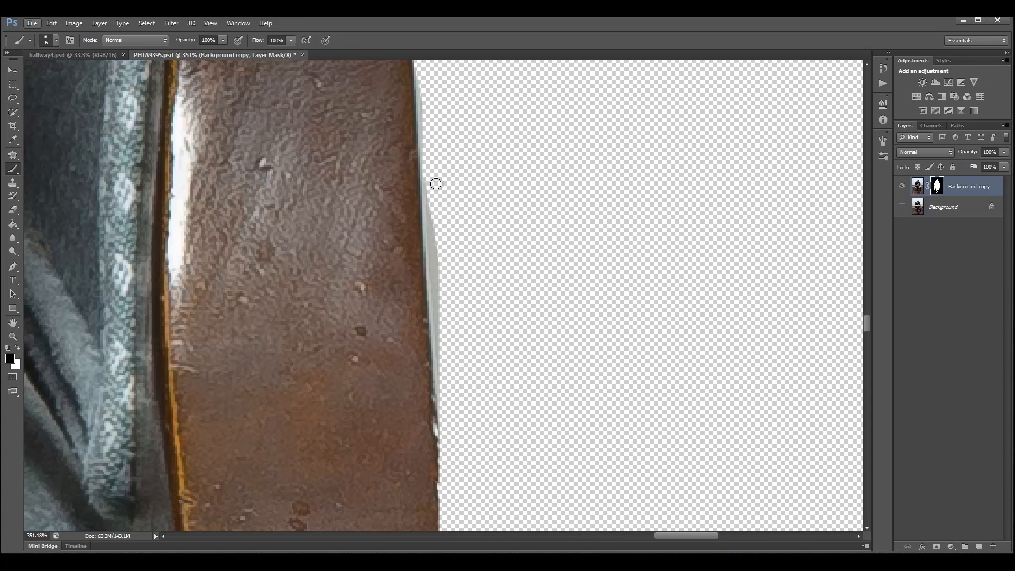
{"action": "left_click_drag", "start_coordinate": [435, 183], "coordinate": [442, 481]}
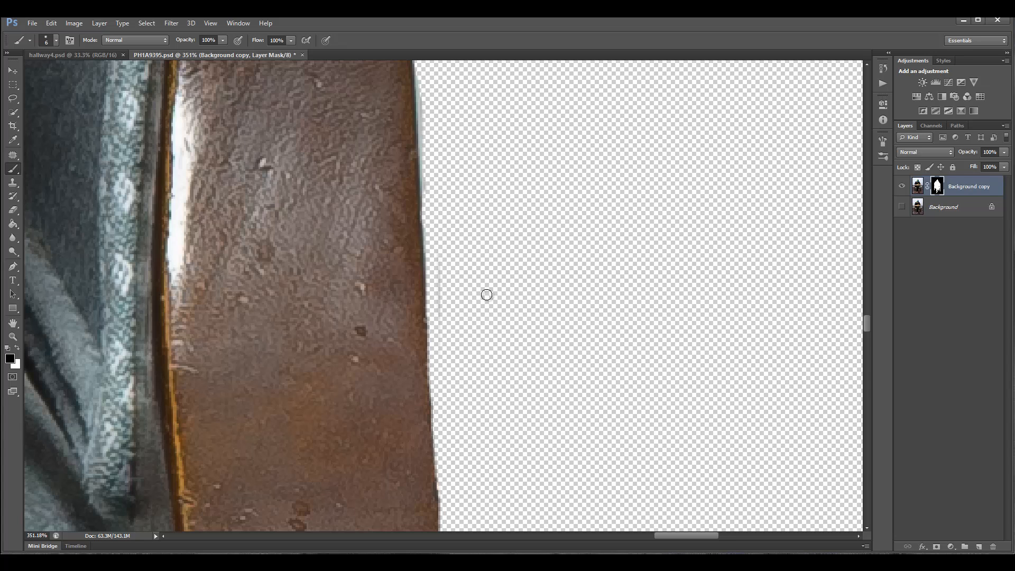
{"action": "scroll", "coordinate": [482, 280], "scroll_direction": "up", "scroll_amount": 2}
{"action": "mouse_move", "coordinate": [443, 373]}
{"action": "left_mouse_down"}
{"action": "mouse_move", "coordinate": [433, 351]}
{"action": "mouse_move", "coordinate": [445, 208]}
{"action": "mouse_move", "coordinate": [435, 223]}
{"action": "mouse_move", "coordinate": [427, 195]}
{"action": "left_mouse_up"}
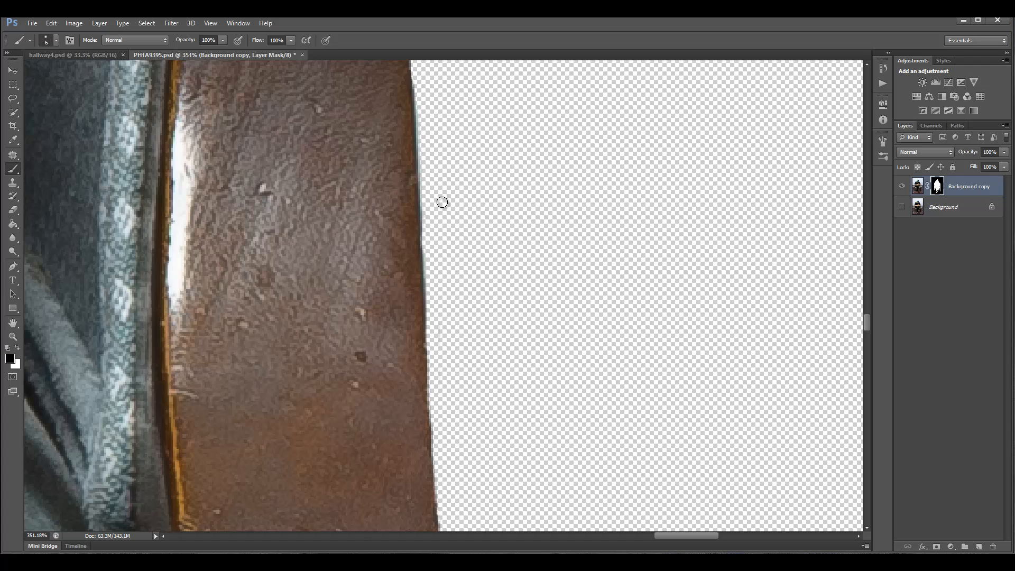
{"action": "left_click", "coordinate": [222, 40]}
{"action": "left_click", "coordinate": [434, 216]}
{"action": "scroll", "coordinate": [452, 191], "scroll_direction": "up", "scroll_amount": 3}
Step: Paint out the carpet fringe along the trouser leg below the seat on the layer mask, using black at 100% opacity
{"action": "scroll", "coordinate": [459, 210], "scroll_direction": "down", "scroll_amount": 5}
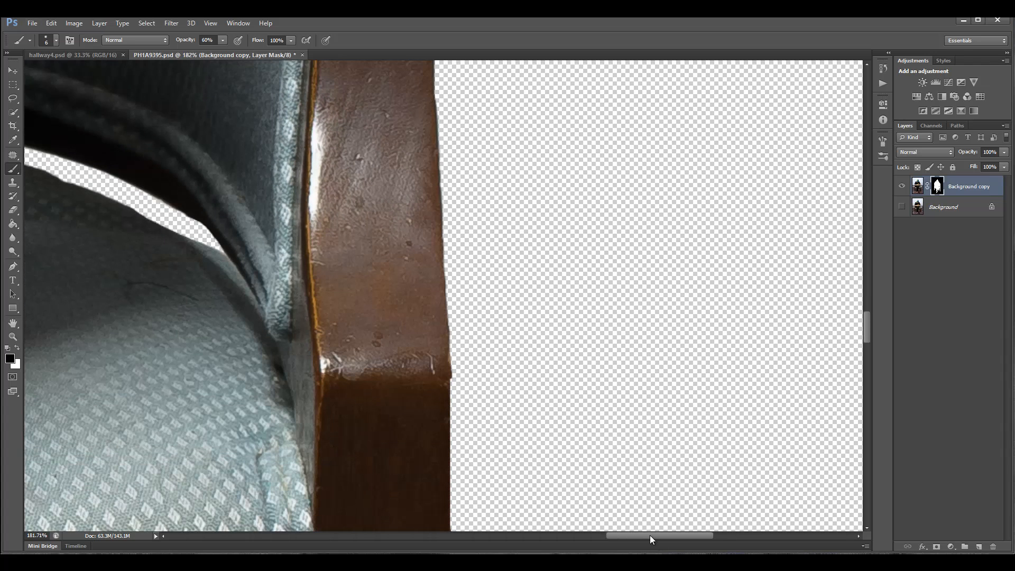
{"action": "left_click_drag", "start_coordinate": [649, 535], "coordinate": [434, 522]}
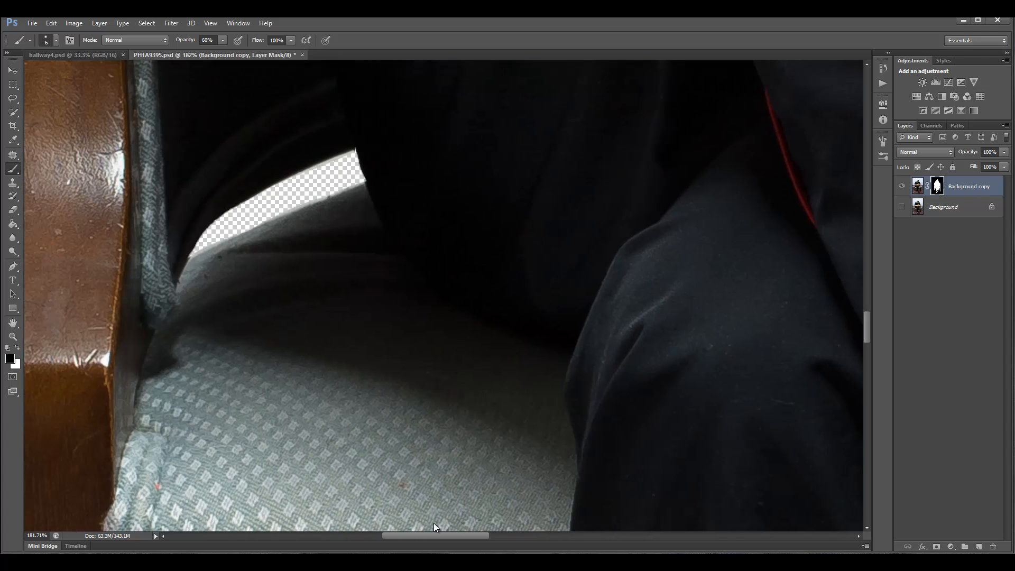
{"action": "scroll", "coordinate": [487, 363], "scroll_direction": "down", "scroll_amount": 4}
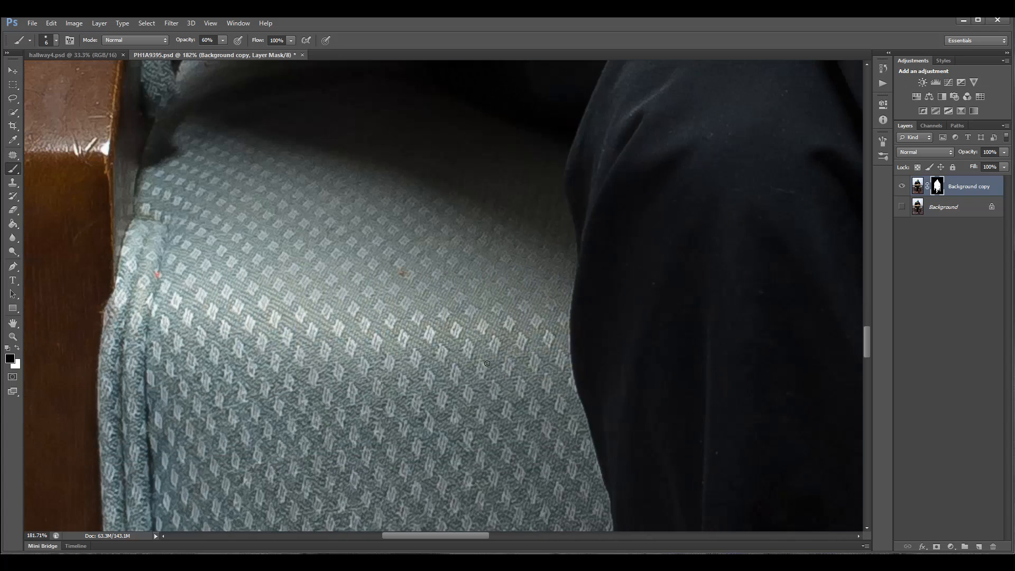
{"action": "scroll", "coordinate": [487, 363], "scroll_direction": "down", "scroll_amount": 3}
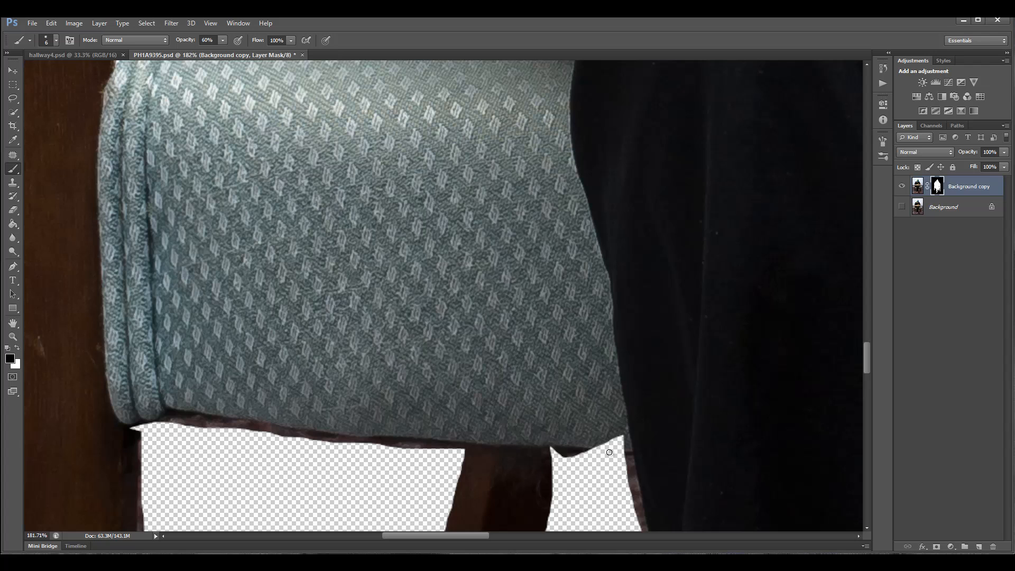
{"action": "scroll", "coordinate": [609, 452], "scroll_direction": "down", "scroll_amount": 3}
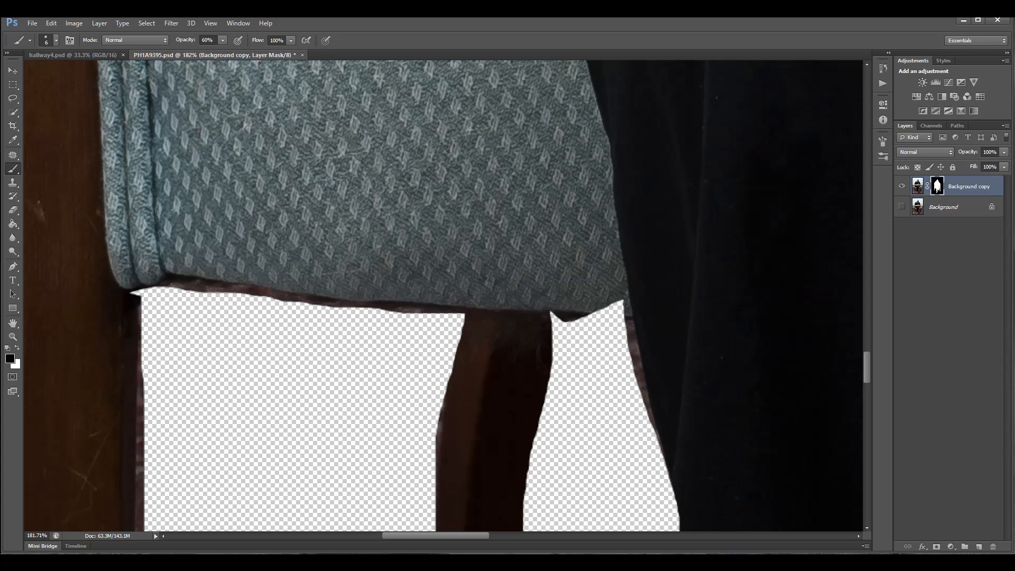
{"action": "scroll", "coordinate": [616, 337], "scroll_direction": "up", "scroll_amount": 3, "text": "alt"}
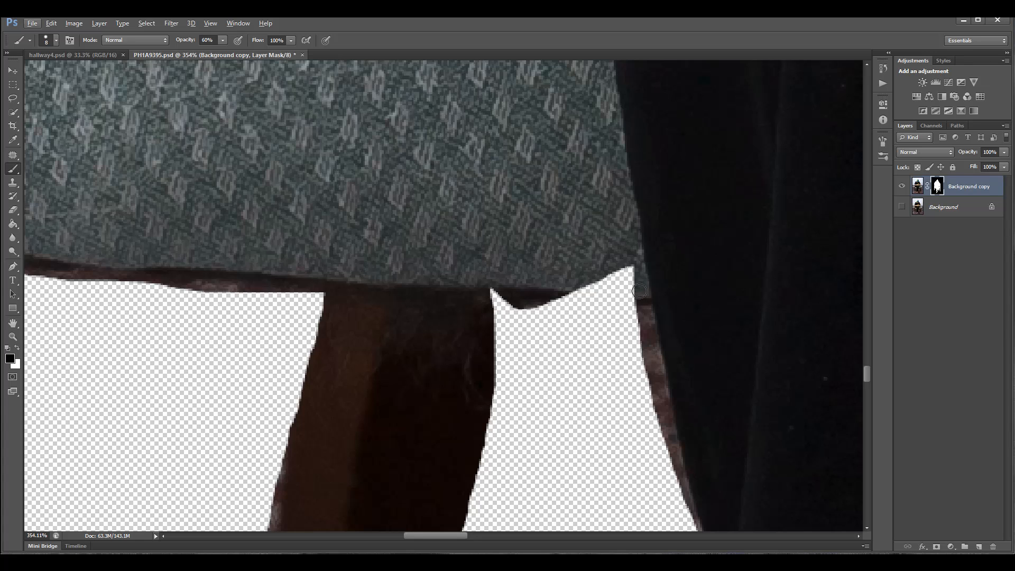
{"action": "left_click_drag", "start_coordinate": [641, 301], "coordinate": [687, 522]}
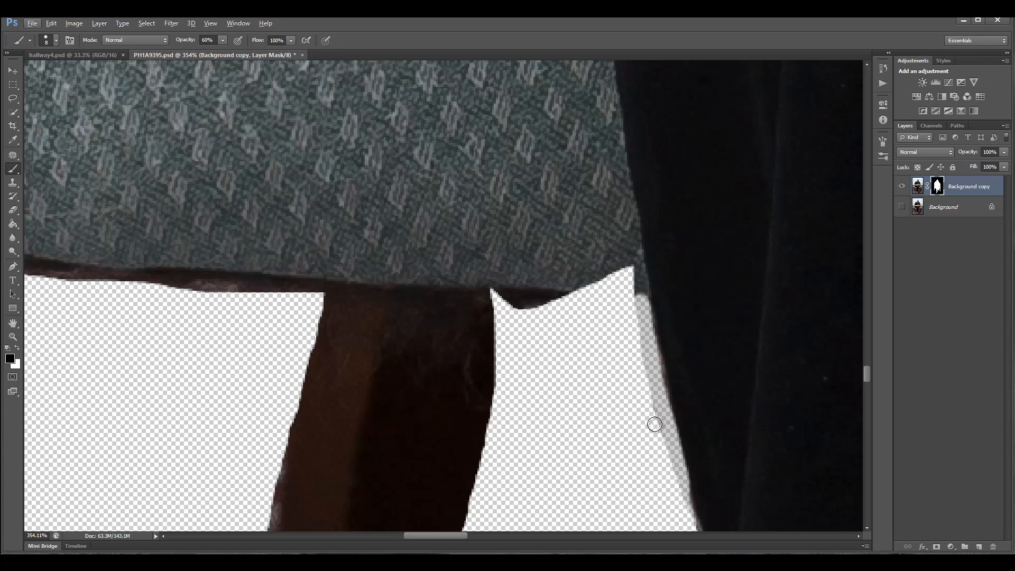
{"action": "key", "text": "0"}
{"action": "mouse_move", "coordinate": [637, 298]}
{"action": "left_mouse_down"}
{"action": "mouse_move", "coordinate": [644, 366]}
{"action": "mouse_move", "coordinate": [643, 347]}
{"action": "mouse_move", "coordinate": [697, 529]}
{"action": "left_mouse_up"}
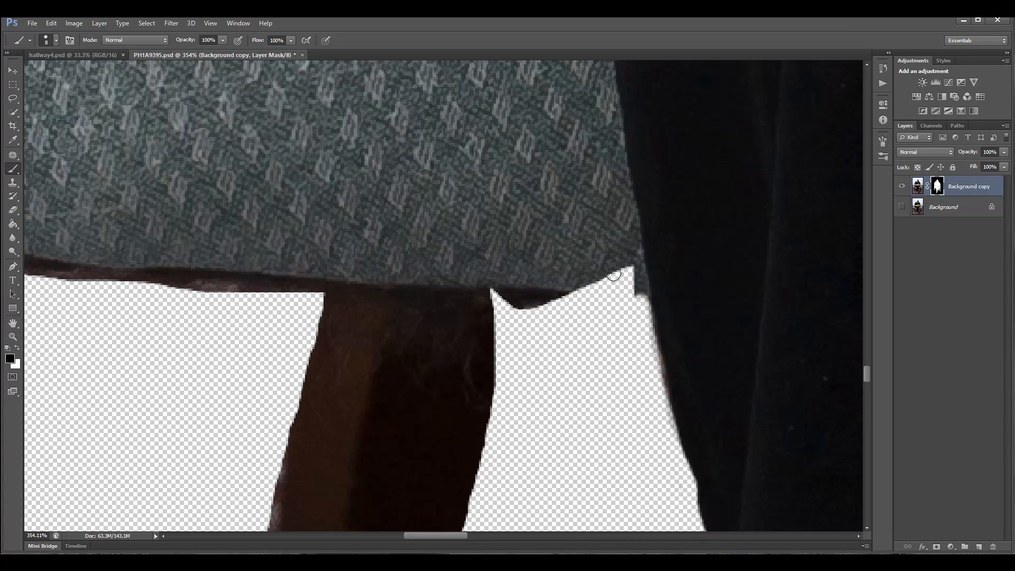
Step: Restore the seat's bottom corner beside the trousers with white on the mask, and hide the dark remnant beside the rear leg with black
{"action": "key", "text": "x"}
{"action": "mouse_move", "coordinate": [597, 282]}
{"action": "left_mouse_down"}
{"action": "mouse_move", "coordinate": [619, 281]}
{"action": "mouse_move", "coordinate": [626, 265]}
{"action": "mouse_move", "coordinate": [579, 277]}
{"action": "mouse_move", "coordinate": [636, 287]}
{"action": "left_mouse_up"}
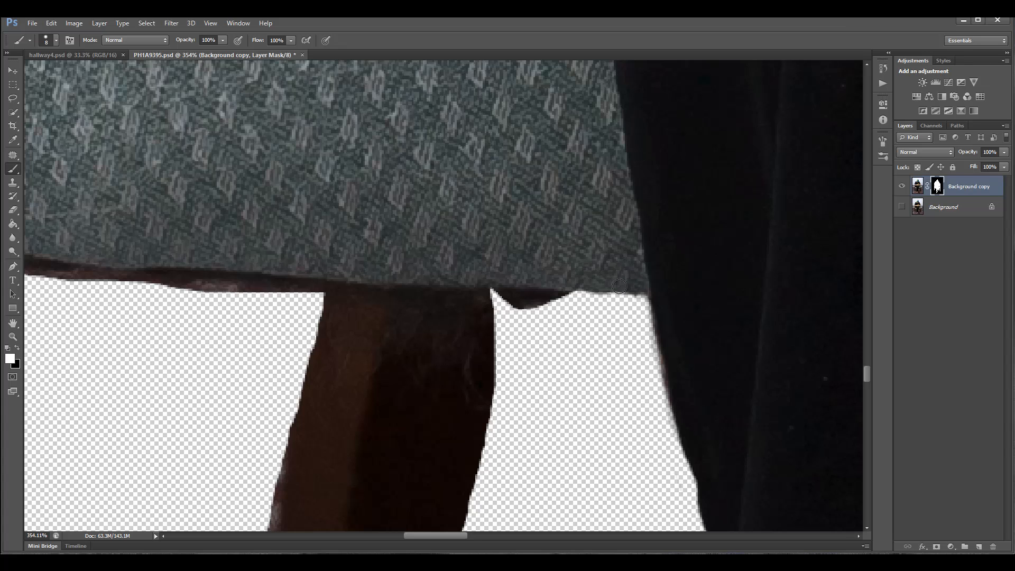
{"action": "key", "text": "x"}
{"action": "mouse_move", "coordinate": [555, 304]}
{"action": "left_mouse_down"}
{"action": "mouse_move", "coordinate": [503, 298]}
{"action": "mouse_move", "coordinate": [566, 302]}
{"action": "mouse_move", "coordinate": [501, 299]}
{"action": "left_mouse_up"}
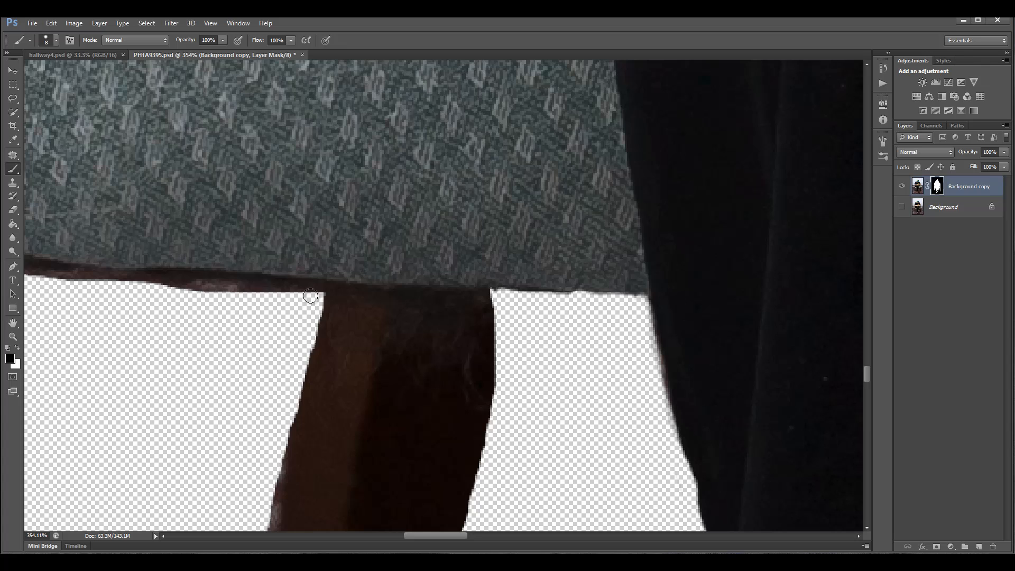
Step: Paint out the carpet strip under the seat between the left chair legs, and touch up the seat corner at the front leg with white
{"action": "mouse_move", "coordinate": [308, 295]}
{"action": "left_mouse_down"}
{"action": "mouse_move", "coordinate": [56, 272]}
{"action": "mouse_move", "coordinate": [63, 277]}
{"action": "left_mouse_up"}
{"action": "left_click_drag", "start_coordinate": [131, 279], "coordinate": [292, 289]}
{"action": "mouse_move", "coordinate": [442, 533]}
{"action": "left_mouse_down"}
{"action": "mouse_move", "coordinate": [366, 531]}
{"action": "mouse_move", "coordinate": [424, 535]}
{"action": "left_mouse_up"}
{"action": "mouse_move", "coordinate": [551, 285]}
{"action": "left_mouse_down"}
{"action": "mouse_move", "coordinate": [583, 274]}
{"action": "mouse_move", "coordinate": [288, 229]}
{"action": "mouse_move", "coordinate": [273, 239]}
{"action": "mouse_move", "coordinate": [418, 250]}
{"action": "mouse_move", "coordinate": [234, 245]}
{"action": "mouse_move", "coordinate": [223, 251]}
{"action": "mouse_move", "coordinate": [242, 252]}
{"action": "mouse_move", "coordinate": [212, 262]}
{"action": "mouse_move", "coordinate": [223, 238]}
{"action": "mouse_move", "coordinate": [213, 279]}
{"action": "left_mouse_up"}
{"action": "key", "text": "x"}
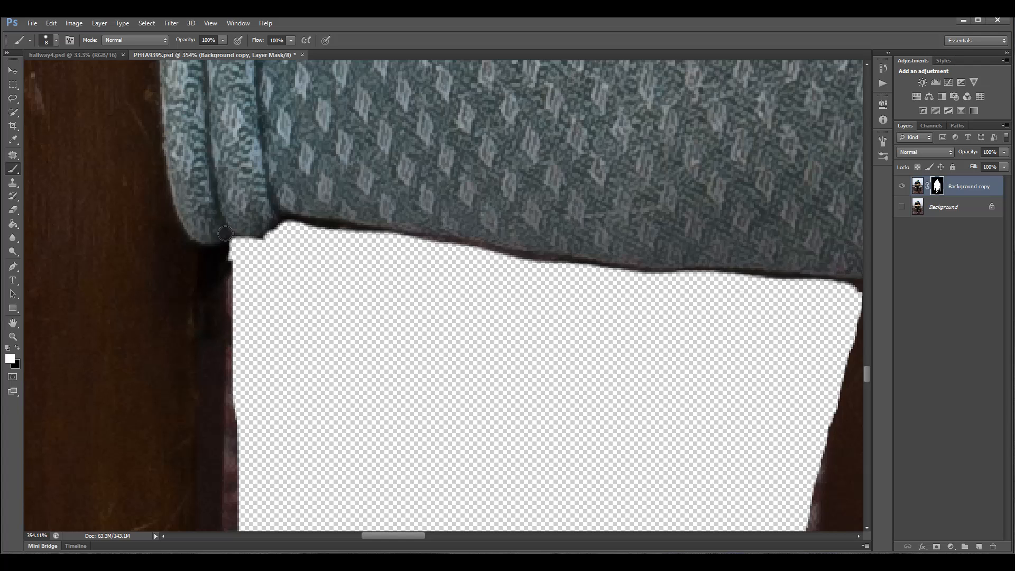
{"action": "mouse_move", "coordinate": [225, 233]}
{"action": "left_mouse_down"}
{"action": "mouse_move", "coordinate": [226, 264]}
{"action": "mouse_move", "coordinate": [234, 225]}
{"action": "left_mouse_up"}
Step: Outline the carpet strip along the left front leg's inner edge with the Polygonal Lasso, hide it on the layer mask and deselect
{"action": "scroll", "coordinate": [290, 286], "scroll_direction": "down", "scroll_amount": 5}
{"action": "scroll", "coordinate": [302, 438], "scroll_direction": "down", "scroll_amount": 6}
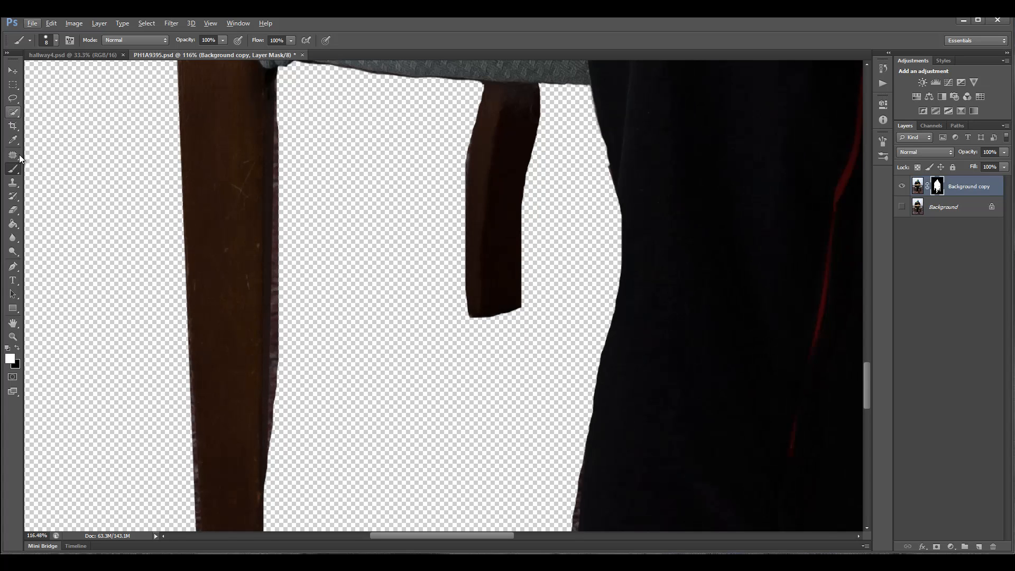
{"action": "right_click", "coordinate": [13, 97]}
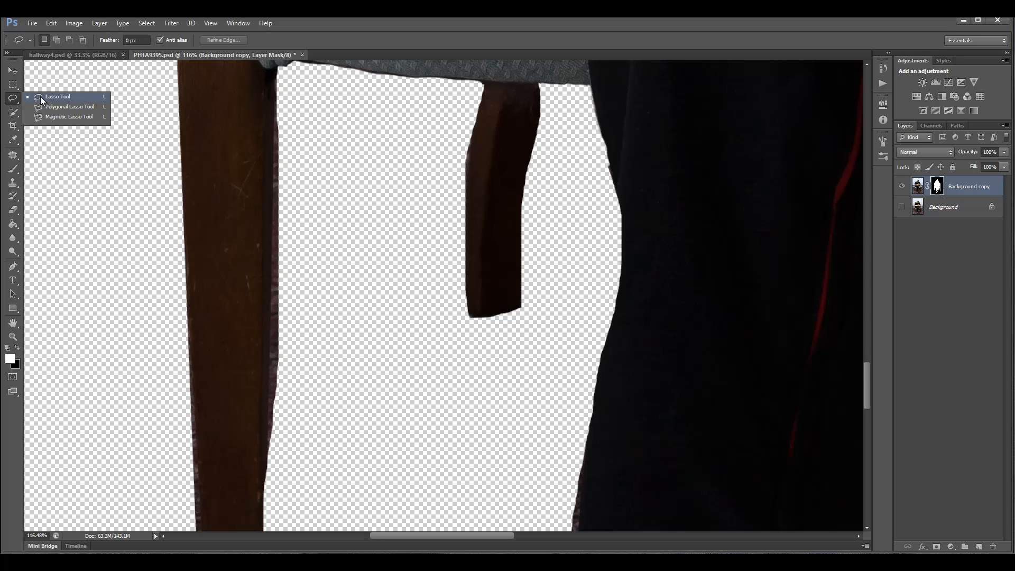
{"action": "left_click", "coordinate": [53, 106]}
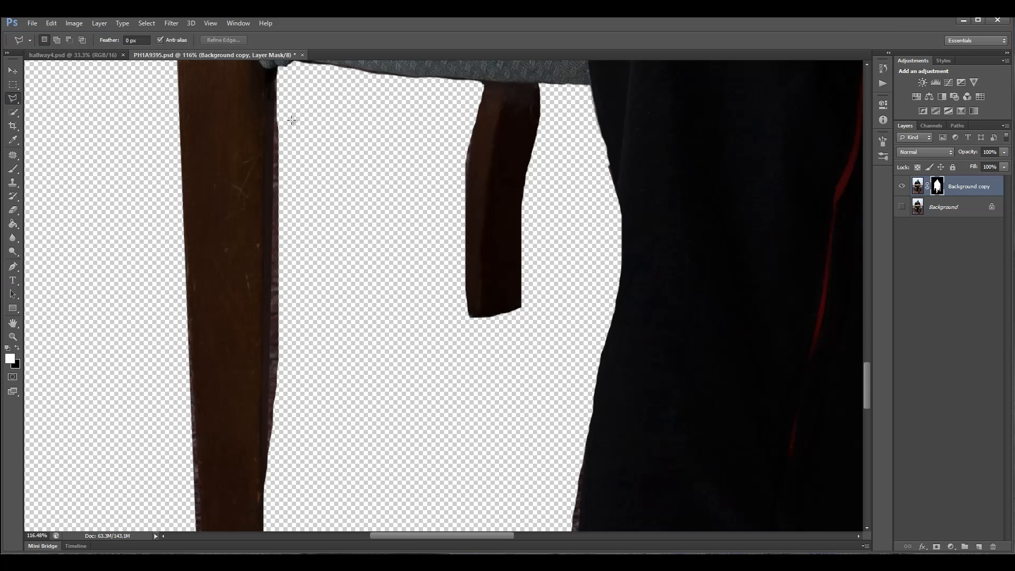
{"action": "left_click", "coordinate": [276, 74]}
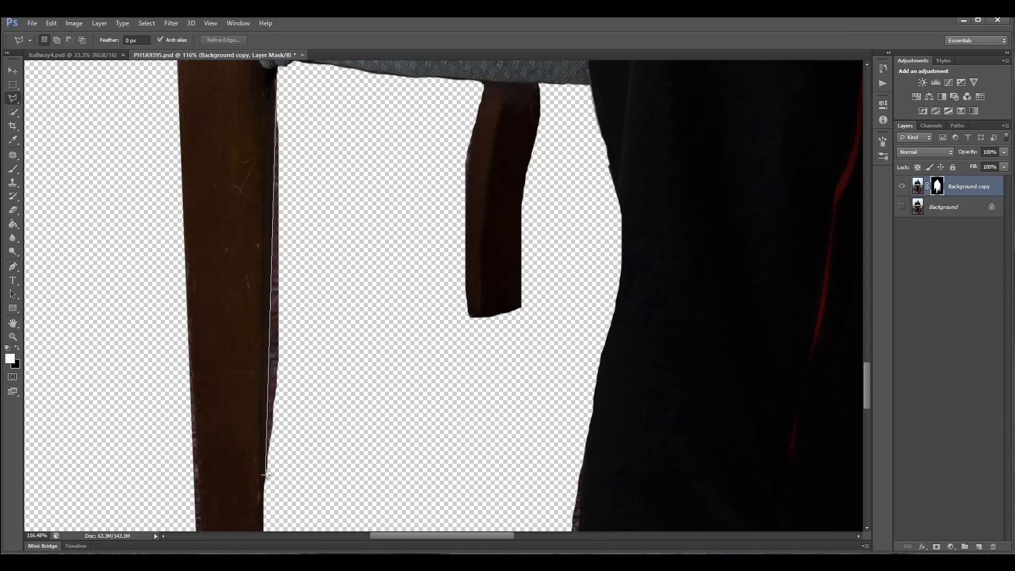
{"action": "left_click", "coordinate": [367, 329]}
{"action": "left_click", "coordinate": [276, 72]}
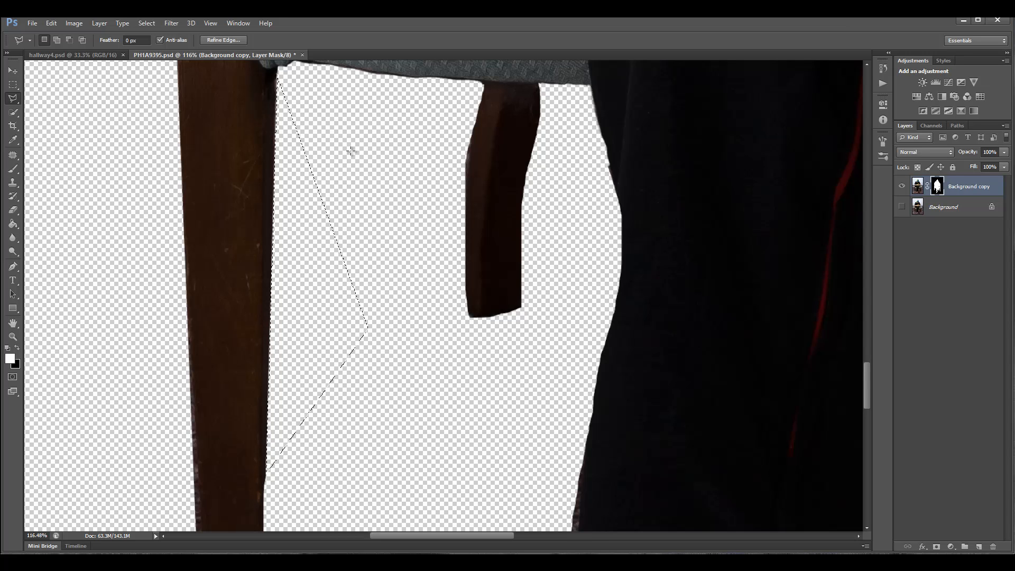
{"action": "left_click", "coordinate": [392, 231]}
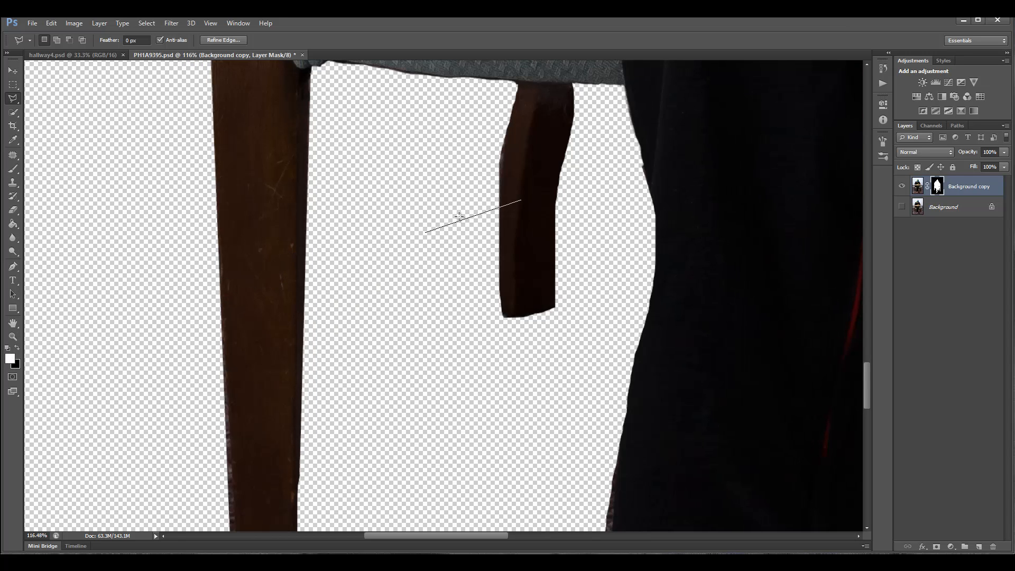
{"action": "key", "text": "Escape"}
{"action": "key", "text": "ctrl+d"}
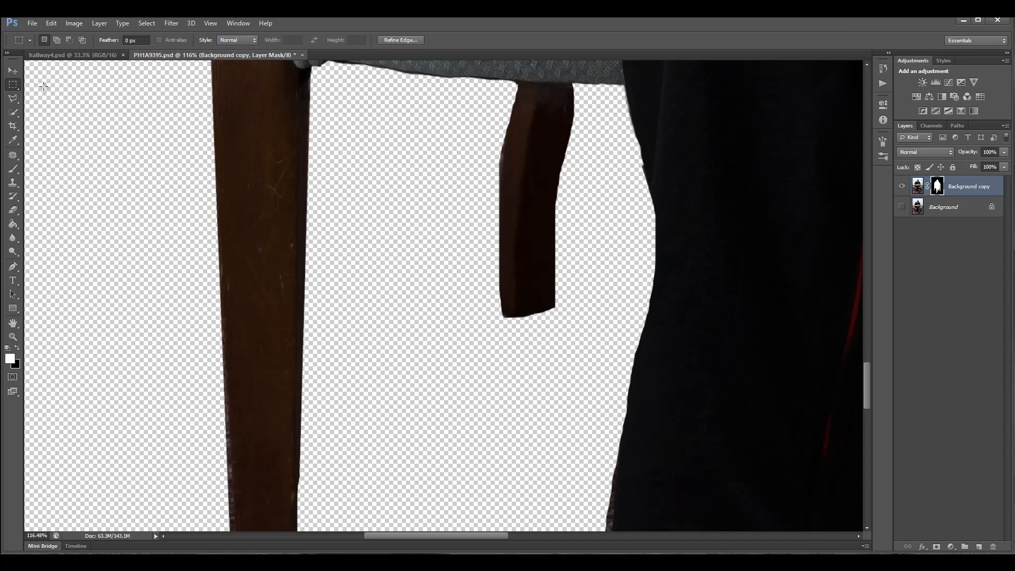
Step: Outline the carpet fringe along the left front leg's lower outer edge with the Polygonal Lasso, hide it on the layer mask and deselect
{"action": "key", "text": "v"}
{"action": "scroll", "coordinate": [451, 351], "scroll_direction": "down", "scroll_amount": 3}
{"action": "scroll", "coordinate": [453, 353], "scroll_direction": "down", "scroll_amount": 8}
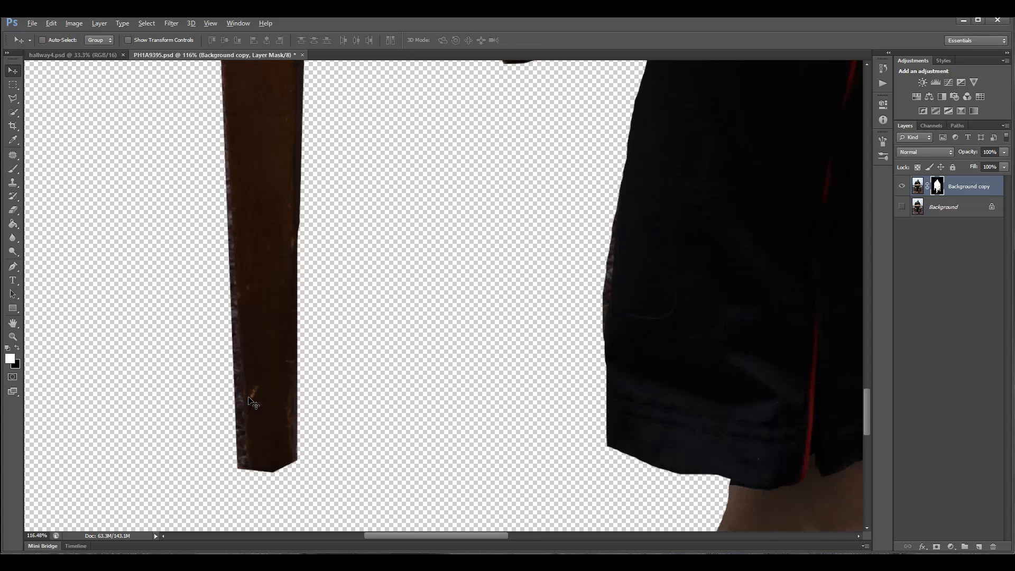
{"action": "scroll", "coordinate": [248, 398], "scroll_direction": "up", "scroll_amount": 5}
{"action": "scroll", "coordinate": [249, 397], "scroll_direction": "down", "scroll_amount": 4}
{"action": "scroll", "coordinate": [245, 272], "scroll_direction": "down", "scroll_amount": 2}
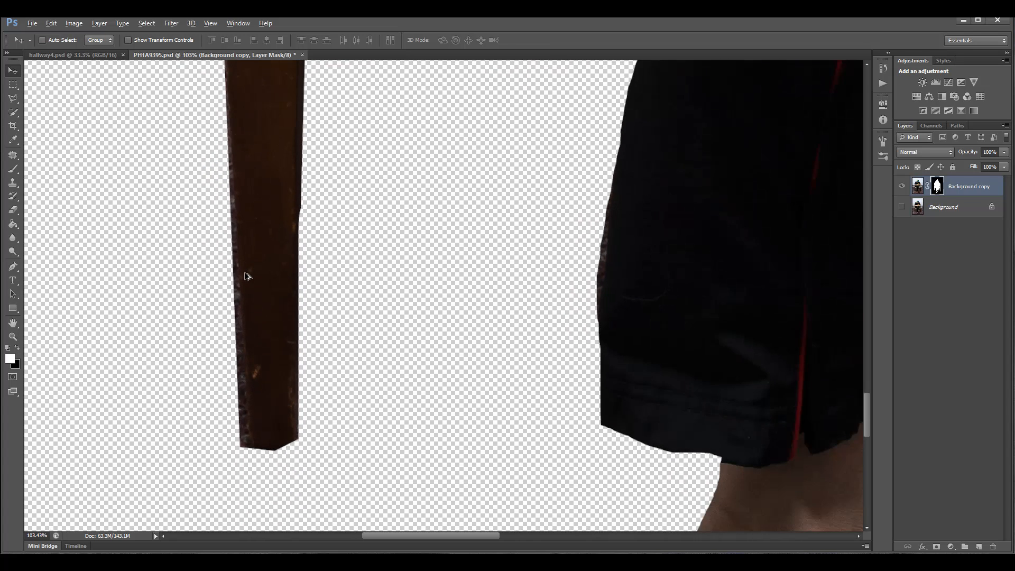
{"action": "left_click", "coordinate": [13, 99]}
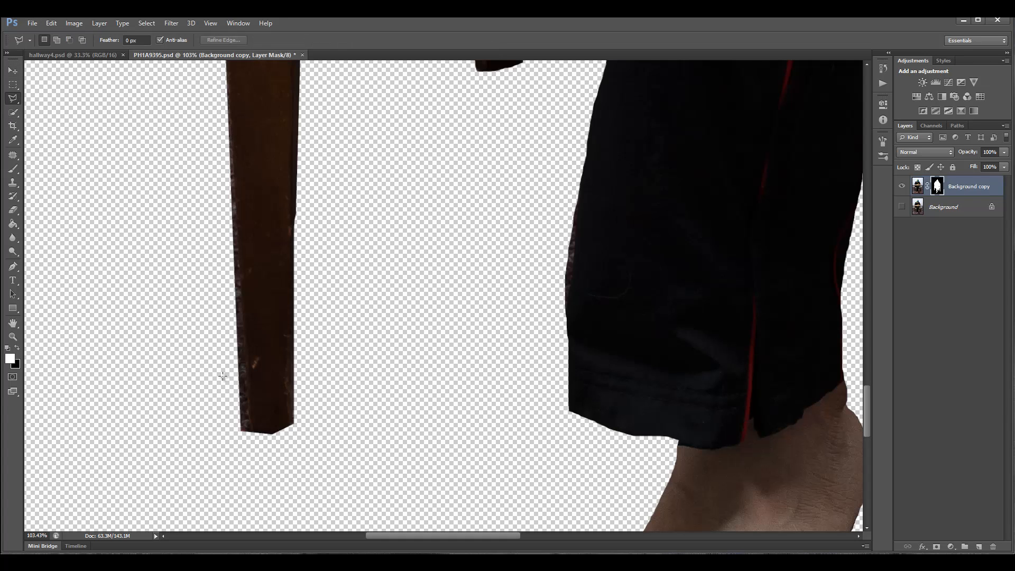
{"action": "left_click", "coordinate": [228, 141]}
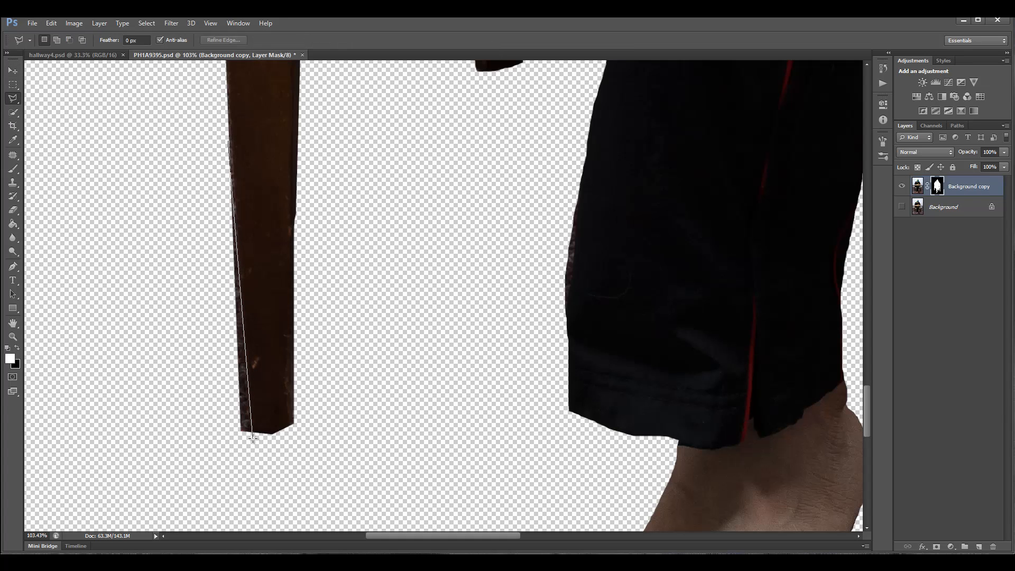
{"action": "left_click", "coordinate": [177, 437]}
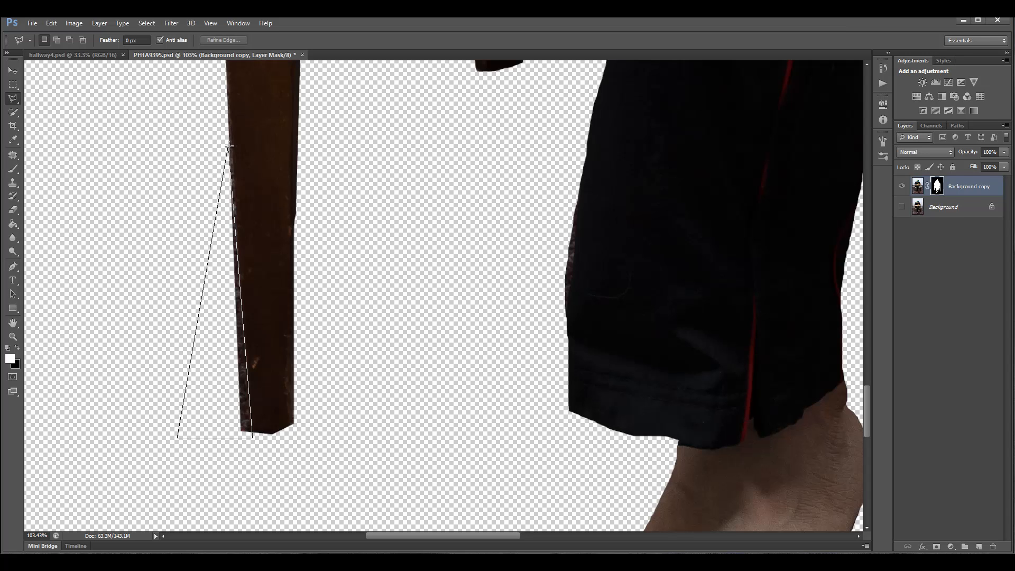
{"action": "left_click", "coordinate": [228, 140]}
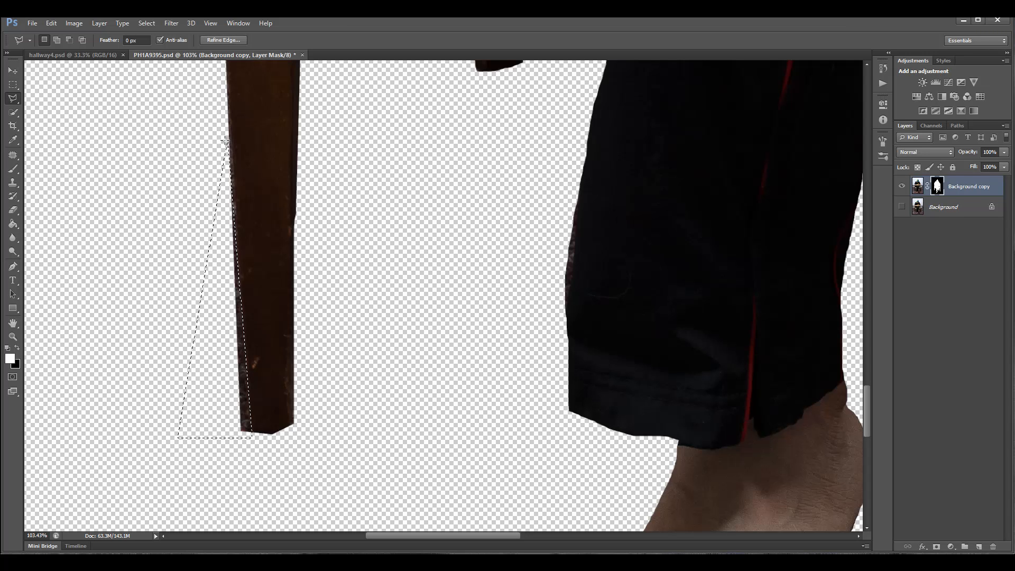
{"action": "key", "text": "Delete"}
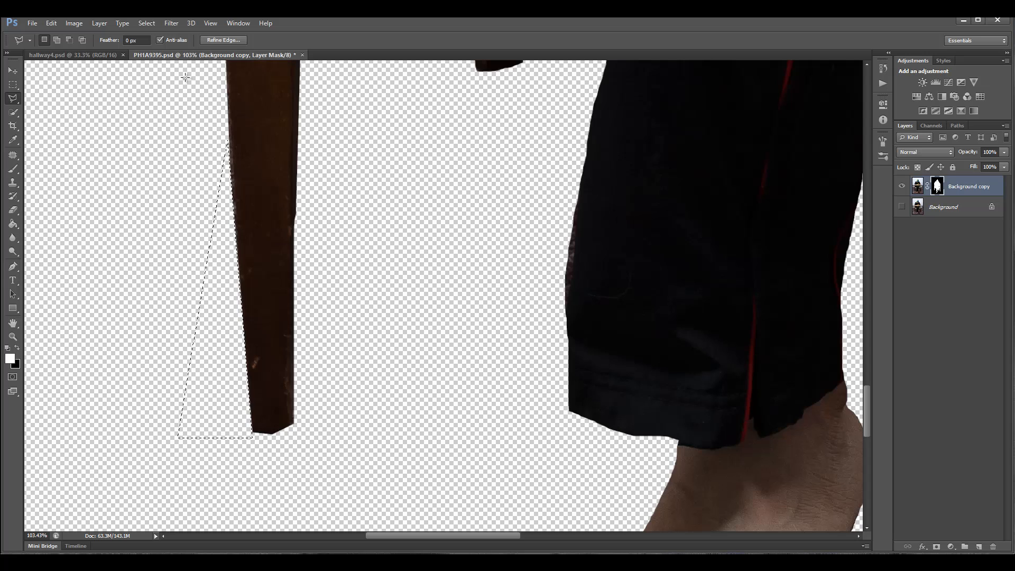
{"action": "left_click", "coordinate": [14, 85]}
{"action": "left_click", "coordinate": [42, 82]}
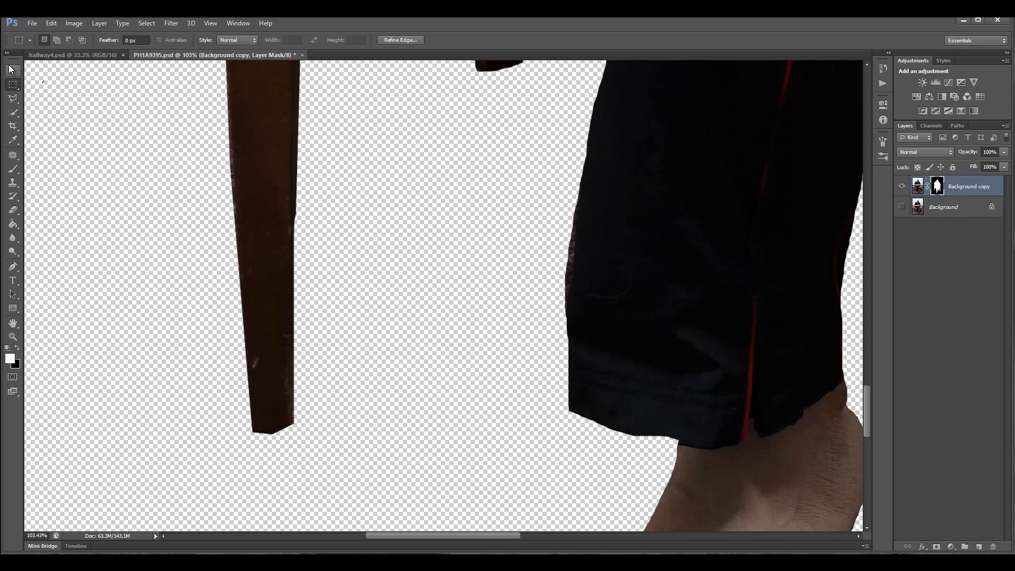
{"action": "left_click", "coordinate": [13, 72]}
Step: With a soft round 15 px brush on the mask, hide the carpet beside the raised foot's ball with black and restore the skin edges with white
{"action": "scroll", "coordinate": [359, 228], "scroll_direction": "down", "scroll_amount": 6}
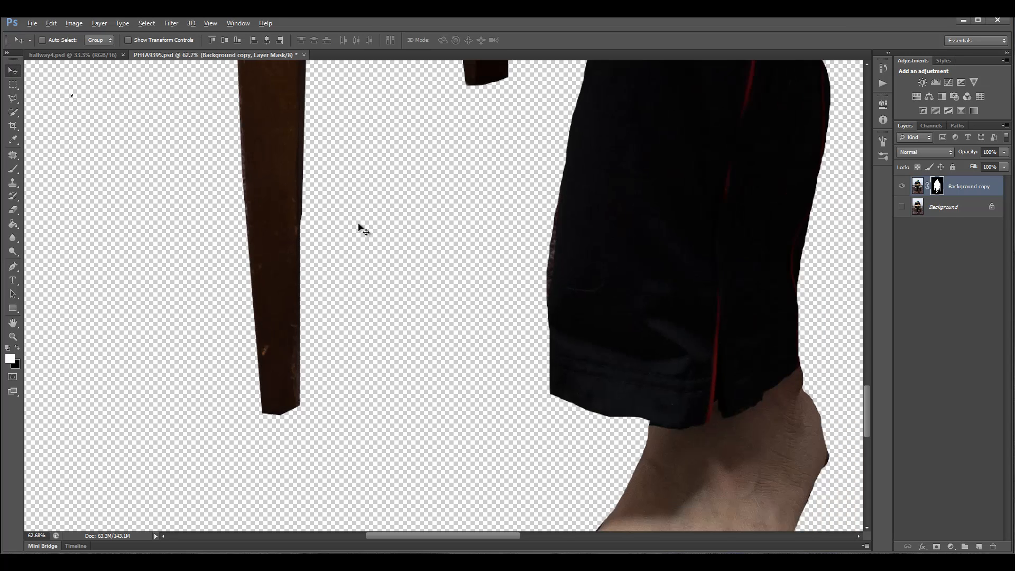
{"action": "scroll", "coordinate": [601, 215], "scroll_direction": "up", "scroll_amount": 8}
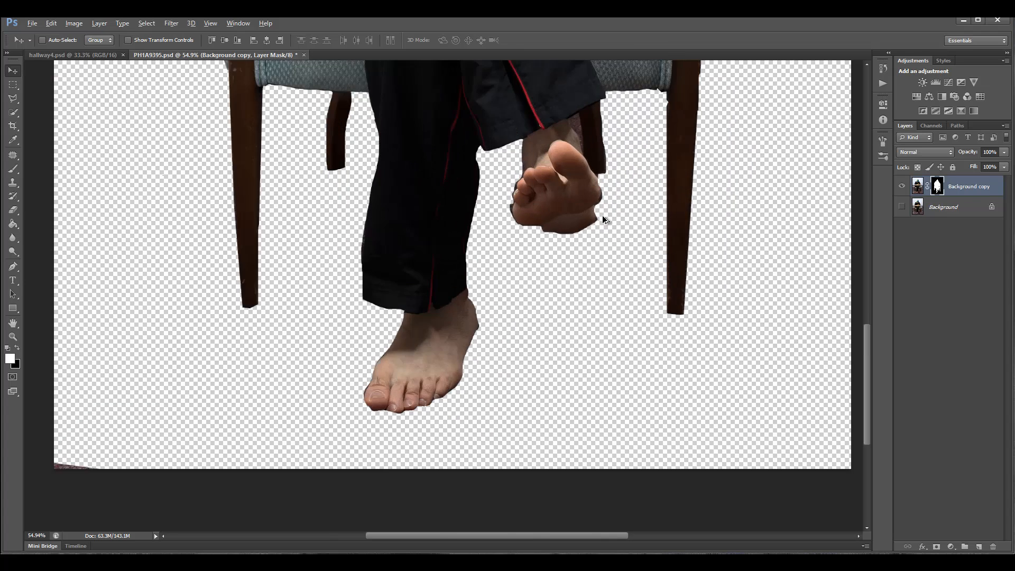
{"action": "scroll", "coordinate": [590, 226], "scroll_direction": "up", "scroll_amount": 6}
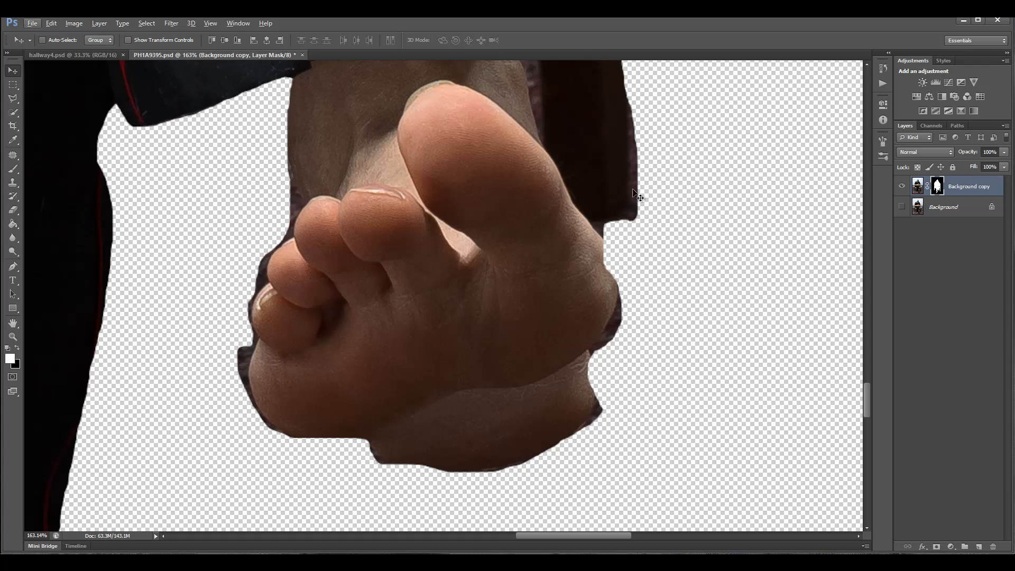
{"action": "left_click", "coordinate": [16, 85]}
{"action": "key", "text": "b"}
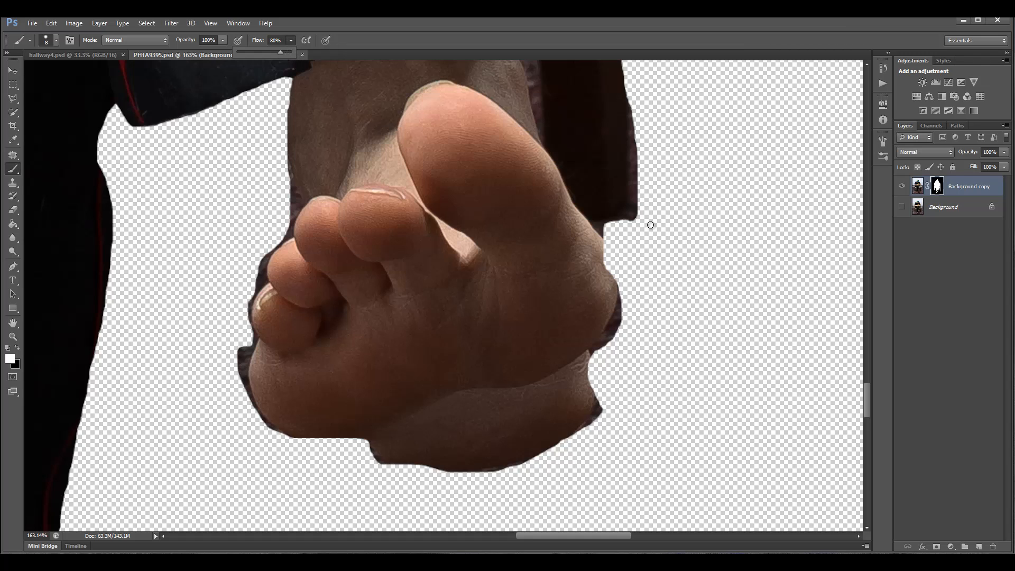
{"action": "left_click", "coordinate": [57, 40]}
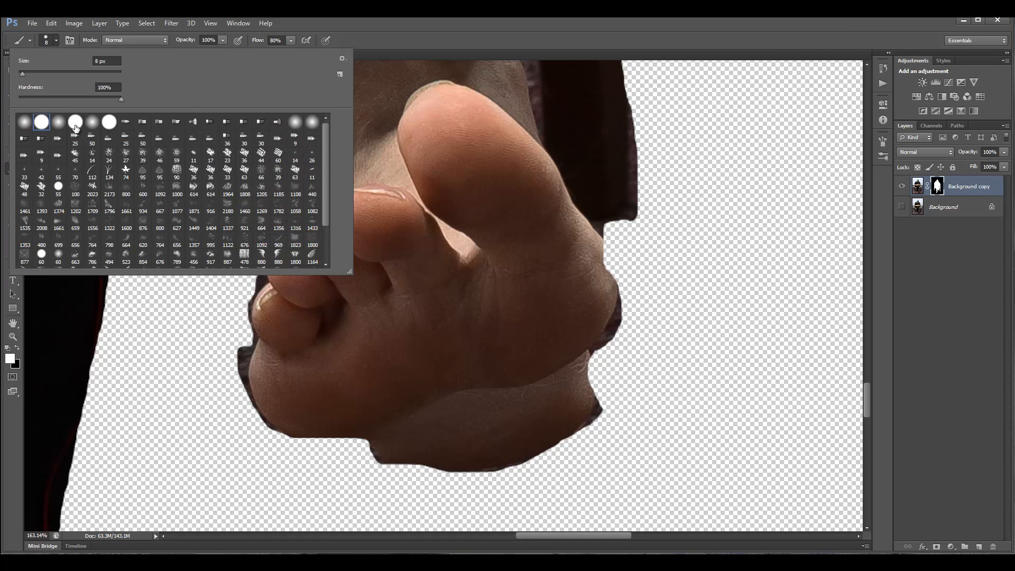
{"action": "left_click", "coordinate": [24, 121]}
{"action": "left_click", "coordinate": [56, 40]}
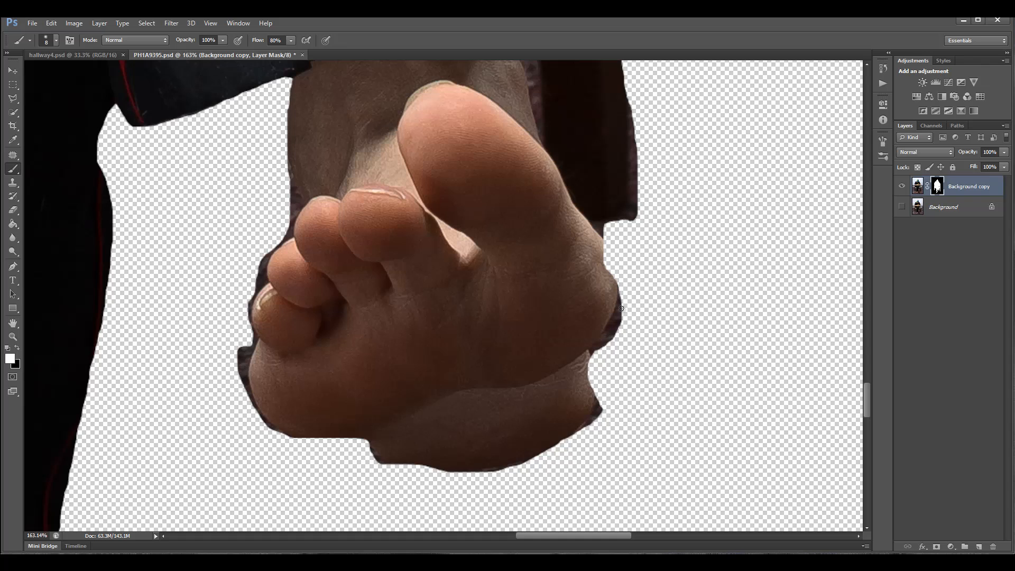
{"action": "scroll", "coordinate": [670, 321], "scroll_direction": "up", "scroll_amount": 1}
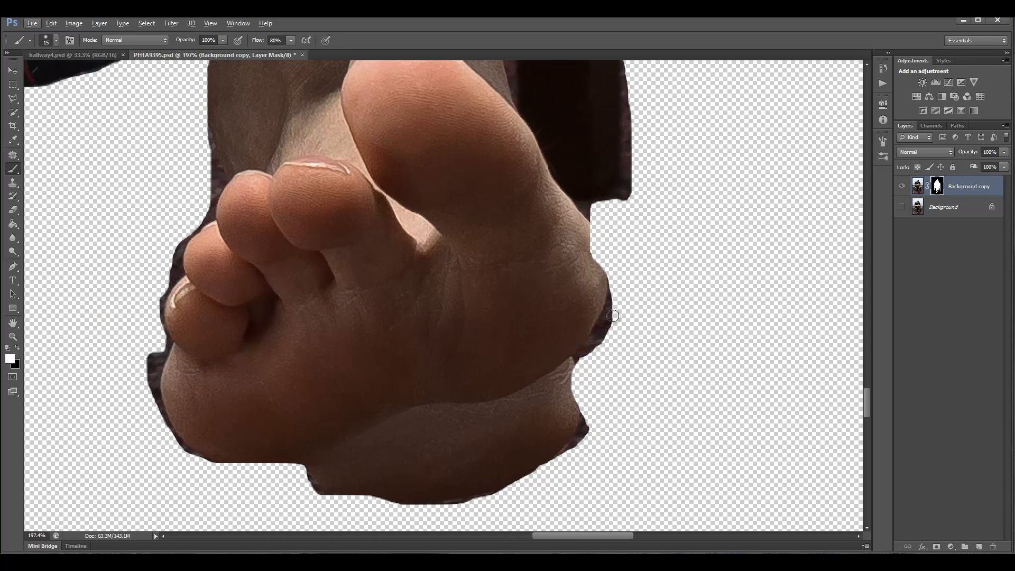
{"action": "key", "text": "x"}
{"action": "mouse_move", "coordinate": [611, 295]}
{"action": "left_mouse_down"}
{"action": "mouse_move", "coordinate": [584, 359]}
{"action": "mouse_move", "coordinate": [609, 319]}
{"action": "mouse_move", "coordinate": [616, 281]}
{"action": "mouse_move", "coordinate": [597, 245]}
{"action": "mouse_move", "coordinate": [597, 212]}
{"action": "mouse_move", "coordinate": [584, 204]}
{"action": "mouse_move", "coordinate": [631, 206]}
{"action": "mouse_move", "coordinate": [607, 205]}
{"action": "mouse_move", "coordinate": [606, 232]}
{"action": "left_mouse_up"}
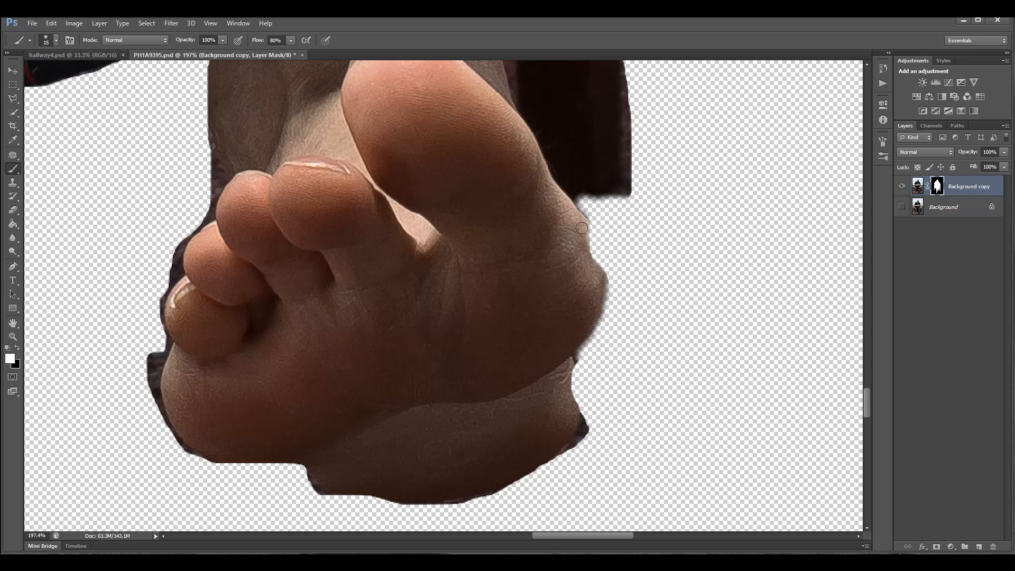
{"action": "mouse_move", "coordinate": [583, 225]}
{"action": "left_mouse_down"}
{"action": "mouse_move", "coordinate": [597, 277]}
{"action": "mouse_move", "coordinate": [589, 236]}
{"action": "left_mouse_up"}
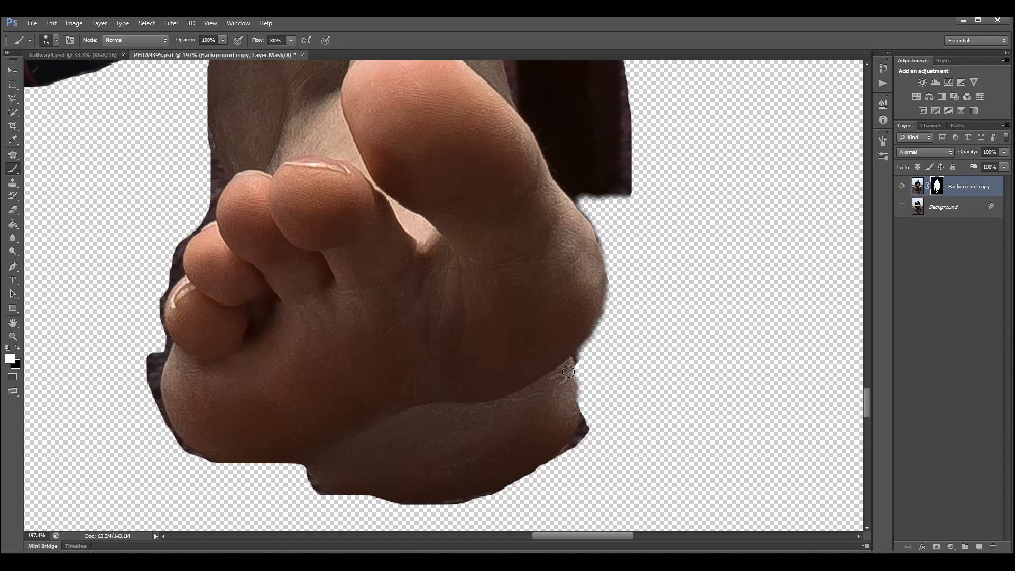
{"action": "left_click_drag", "start_coordinate": [568, 372], "coordinate": [574, 413]}
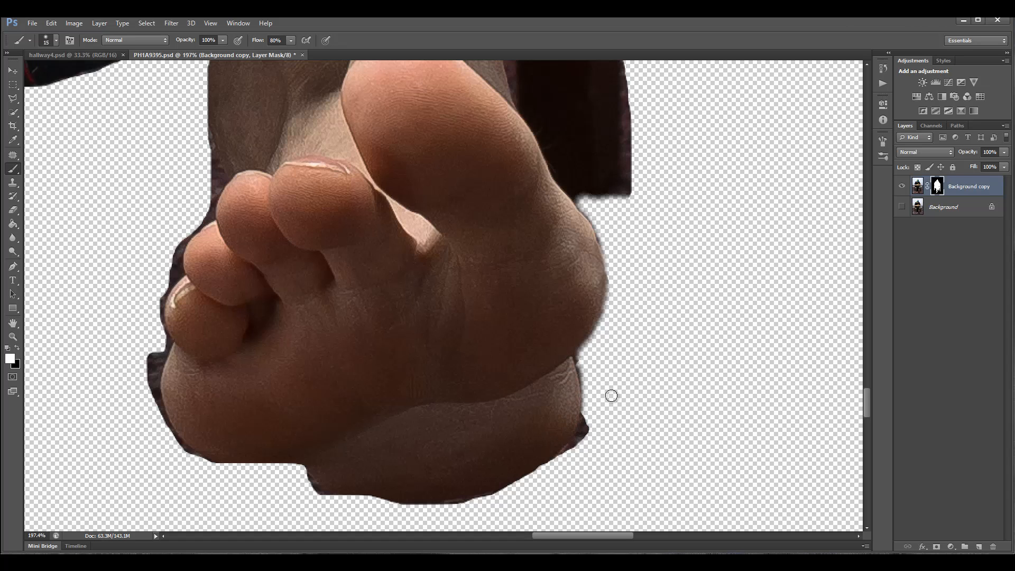
Step: Paint out the remaining carpet fringe around the raised foot's heel, sole and small toes with black on the layer mask
{"action": "key", "text": "x"}
{"action": "mouse_move", "coordinate": [582, 359]}
{"action": "left_mouse_down"}
{"action": "mouse_move", "coordinate": [582, 448]}
{"action": "mouse_move", "coordinate": [585, 430]}
{"action": "mouse_move", "coordinate": [565, 462]}
{"action": "mouse_move", "coordinate": [589, 418]}
{"action": "mouse_move", "coordinate": [545, 486]}
{"action": "mouse_move", "coordinate": [514, 506]}
{"action": "mouse_move", "coordinate": [473, 520]}
{"action": "mouse_move", "coordinate": [487, 503]}
{"action": "mouse_move", "coordinate": [421, 516]}
{"action": "mouse_move", "coordinate": [510, 497]}
{"action": "mouse_move", "coordinate": [423, 519]}
{"action": "mouse_move", "coordinate": [328, 502]}
{"action": "mouse_move", "coordinate": [309, 495]}
{"action": "mouse_move", "coordinate": [303, 477]}
{"action": "mouse_move", "coordinate": [324, 508]}
{"action": "mouse_move", "coordinate": [297, 487]}
{"action": "left_mouse_up"}
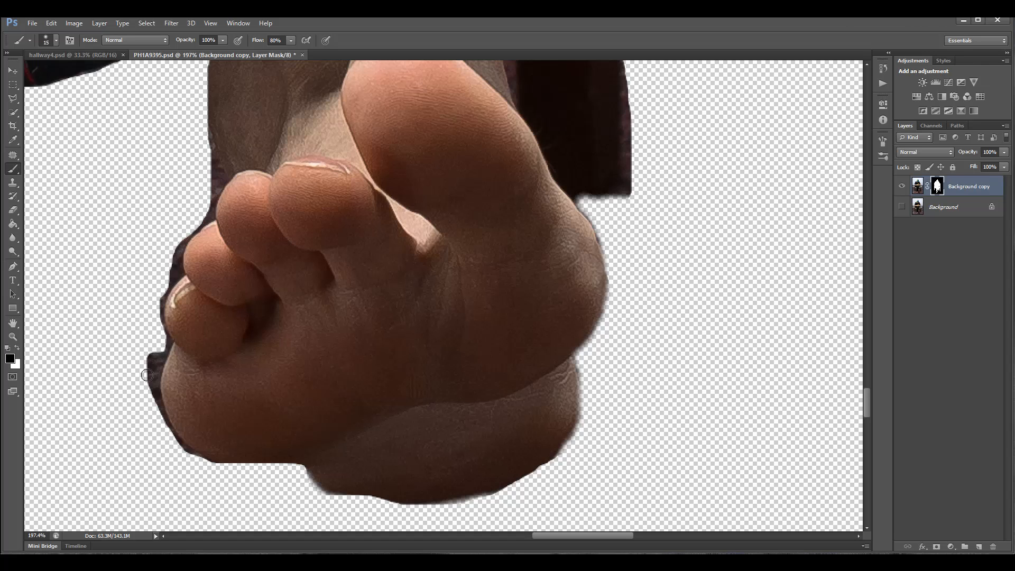
{"action": "mouse_move", "coordinate": [147, 375]}
{"action": "left_mouse_down"}
{"action": "mouse_move", "coordinate": [162, 342]}
{"action": "mouse_move", "coordinate": [156, 415]}
{"action": "left_mouse_up"}
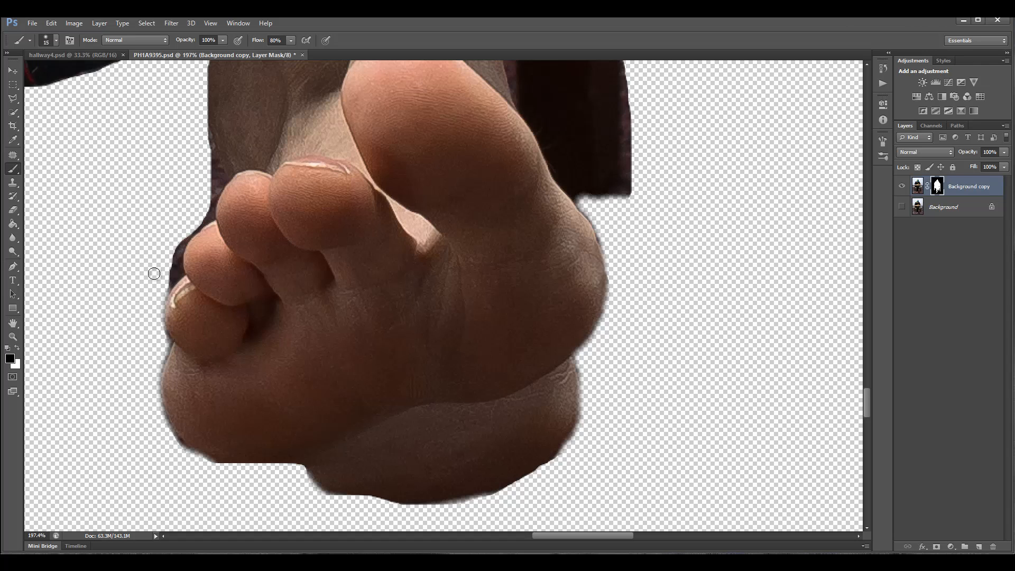
{"action": "mouse_move", "coordinate": [172, 276]}
{"action": "left_mouse_down"}
{"action": "mouse_move", "coordinate": [175, 234]}
{"action": "mouse_move", "coordinate": [177, 272]}
{"action": "mouse_move", "coordinate": [184, 232]}
{"action": "mouse_move", "coordinate": [204, 217]}
{"action": "mouse_move", "coordinate": [160, 330]}
{"action": "mouse_move", "coordinate": [210, 311]}
{"action": "mouse_move", "coordinate": [205, 369]}
{"action": "mouse_move", "coordinate": [219, 334]}
{"action": "mouse_move", "coordinate": [201, 275]}
{"action": "mouse_move", "coordinate": [208, 251]}
{"action": "left_mouse_up"}
Step: Restore the raised ankle's left edge below the trouser cuff with white on the mask, and trim its leftover fringe with black
{"action": "scroll", "coordinate": [165, 335], "scroll_direction": "up", "scroll_amount": 2}
{"action": "scroll", "coordinate": [170, 331], "scroll_direction": "up", "scroll_amount": 1}
{"action": "key", "text": "x"}
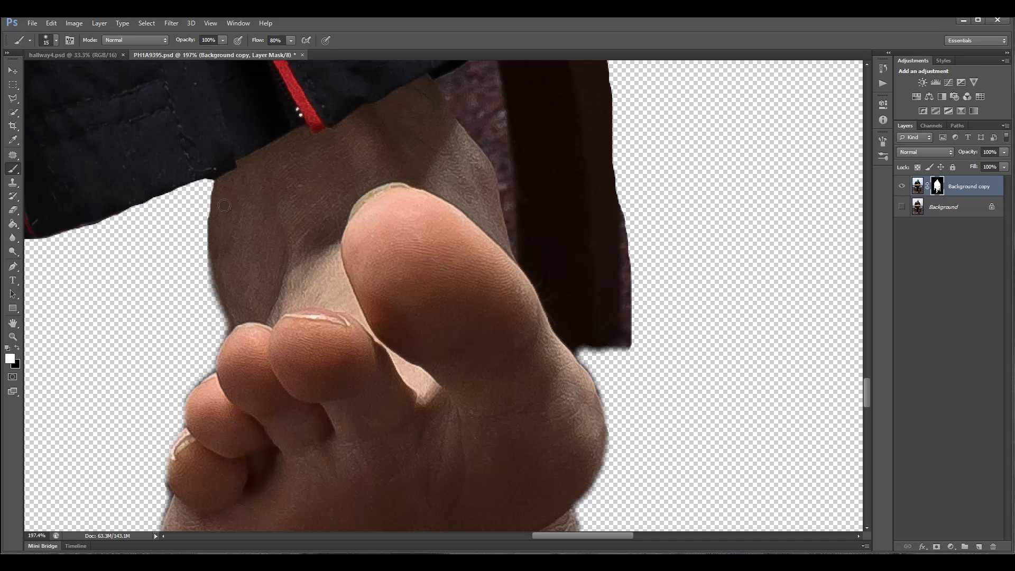
{"action": "mouse_move", "coordinate": [213, 179]}
{"action": "left_mouse_down"}
{"action": "mouse_move", "coordinate": [210, 203]}
{"action": "mouse_move", "coordinate": [202, 183]}
{"action": "mouse_move", "coordinate": [197, 212]}
{"action": "mouse_move", "coordinate": [209, 243]}
{"action": "mouse_move", "coordinate": [186, 182]}
{"action": "mouse_move", "coordinate": [223, 263]}
{"action": "mouse_move", "coordinate": [210, 273]}
{"action": "mouse_move", "coordinate": [197, 222]}
{"action": "mouse_move", "coordinate": [213, 280]}
{"action": "left_mouse_up"}
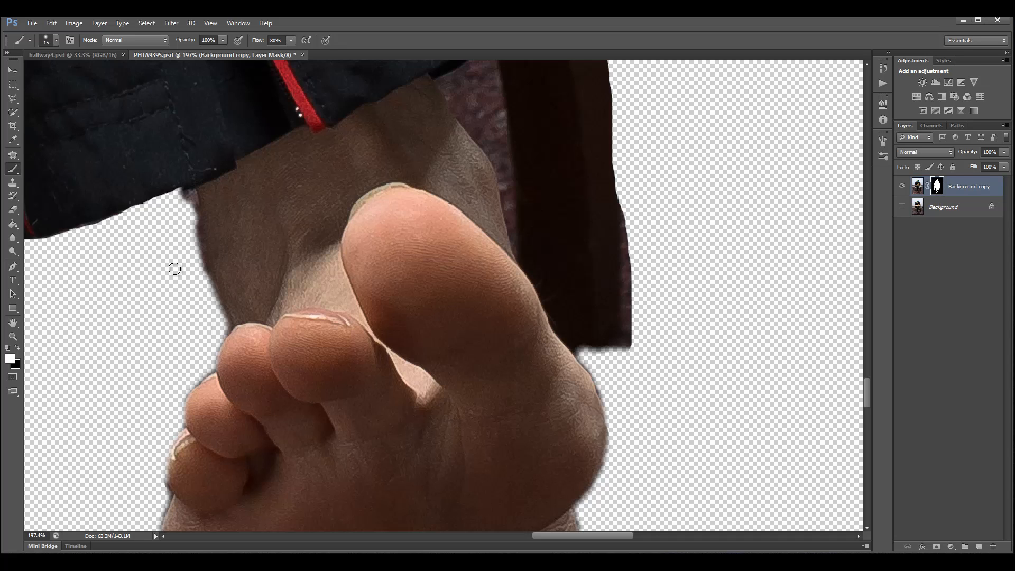
{"action": "key", "text": "x"}
{"action": "left_click_drag", "start_coordinate": [187, 195], "coordinate": [220, 323]}
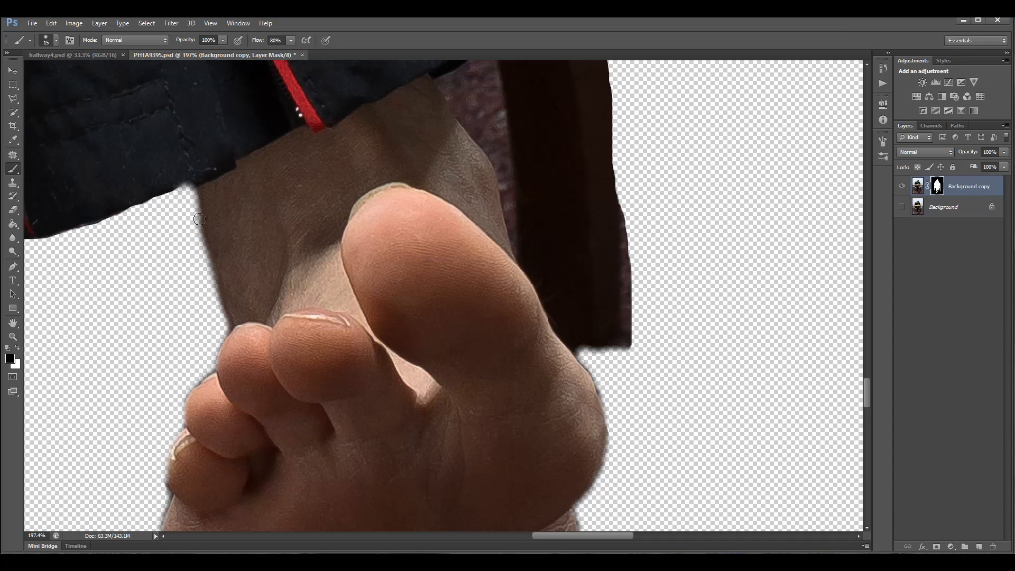
Step: Outline the carpet patch between the raised ankle and the rear chair leg with the Lasso, fill it with black on the mask and deselect
{"action": "scroll", "coordinate": [558, 174], "scroll_direction": "up", "scroll_amount": 1}
{"action": "scroll", "coordinate": [557, 173], "scroll_direction": "up", "scroll_amount": 6}
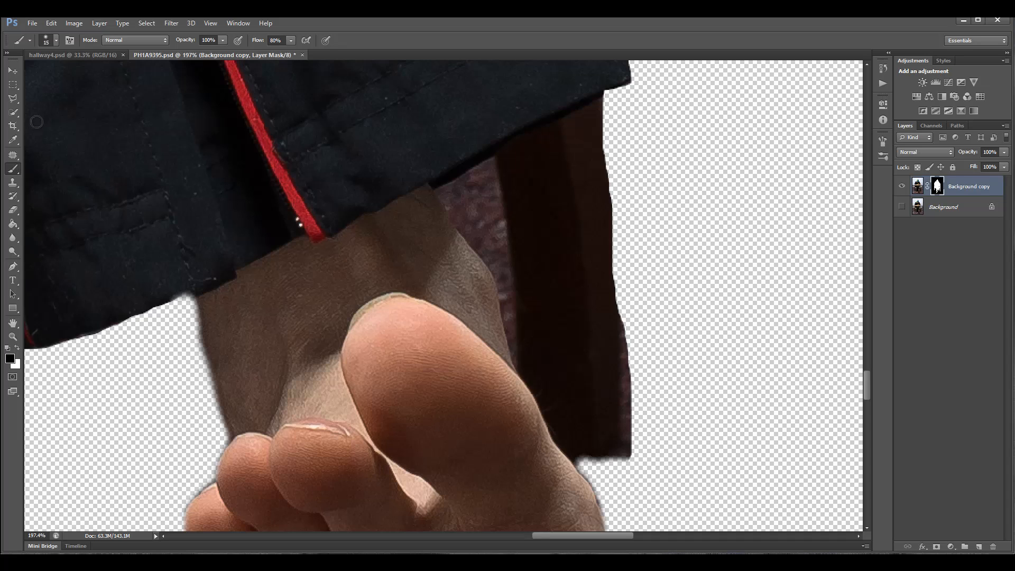
{"action": "left_click", "coordinate": [14, 99]}
{"action": "left_click", "coordinate": [41, 99]}
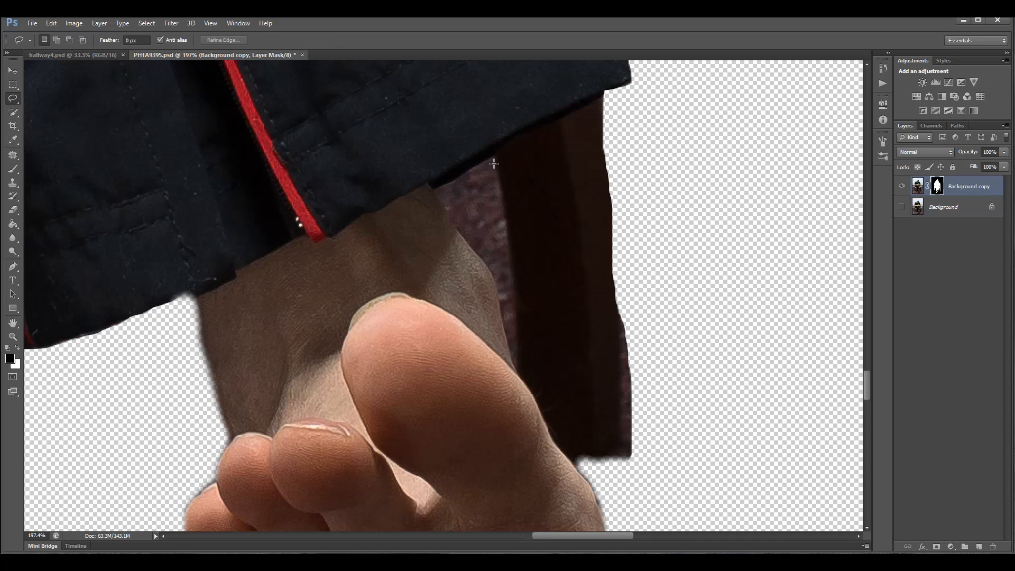
{"action": "mouse_move", "coordinate": [469, 169]}
{"action": "left_mouse_down"}
{"action": "mouse_move", "coordinate": [434, 191]}
{"action": "mouse_move", "coordinate": [495, 278]}
{"action": "mouse_move", "coordinate": [513, 363]}
{"action": "mouse_move", "coordinate": [515, 278]}
{"action": "left_mouse_up"}
{"action": "left_click_drag", "start_coordinate": [495, 158], "coordinate": [495, 157]}
{"action": "key", "text": "alt+BackSpace"}
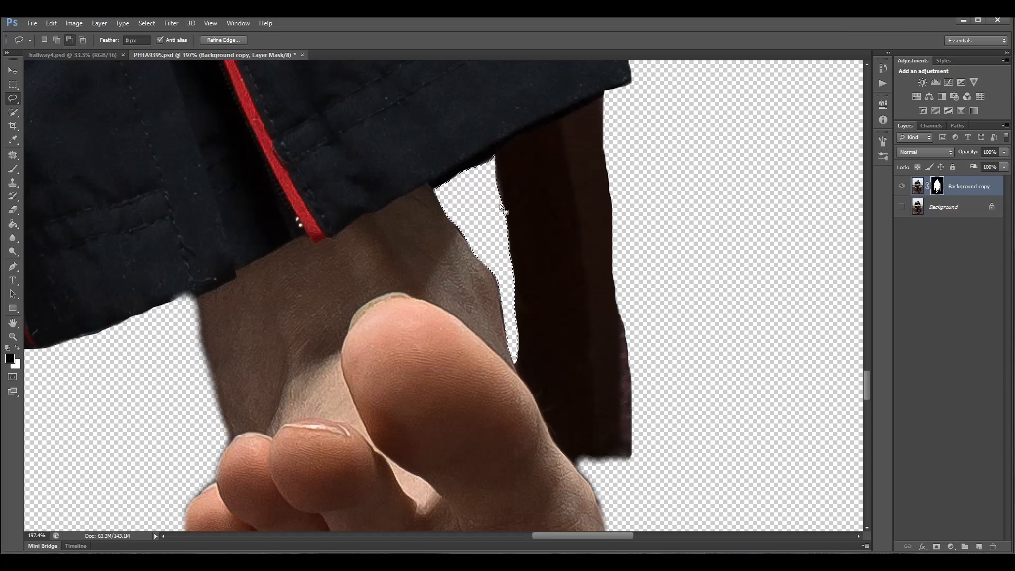
{"action": "key", "text": "ctrl+d"}
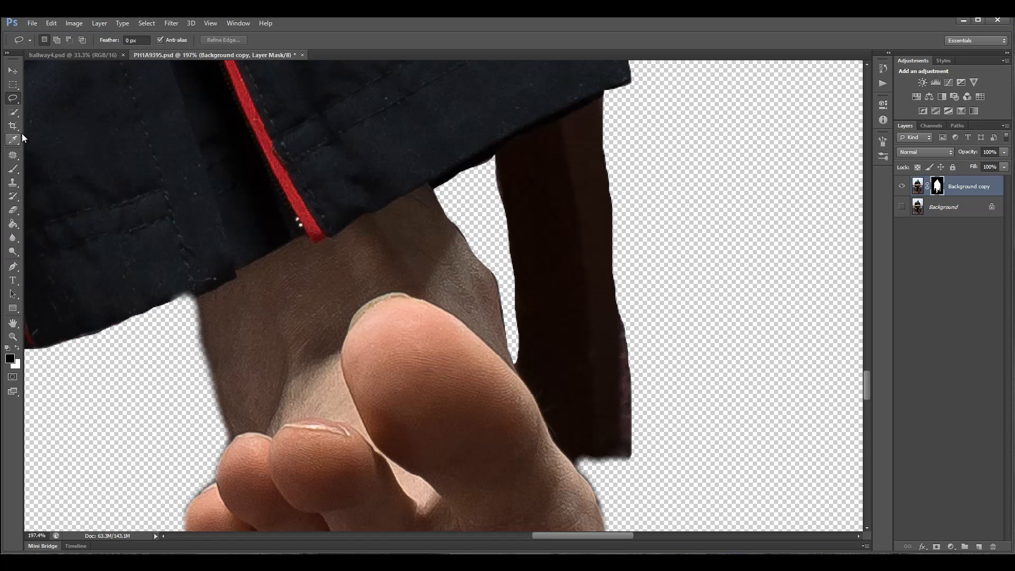
Step: Paint out the carpet fringe along the outer edge of the rear chair leg behind the raised foot, using black on the layer mask
{"action": "left_click", "coordinate": [13, 168]}
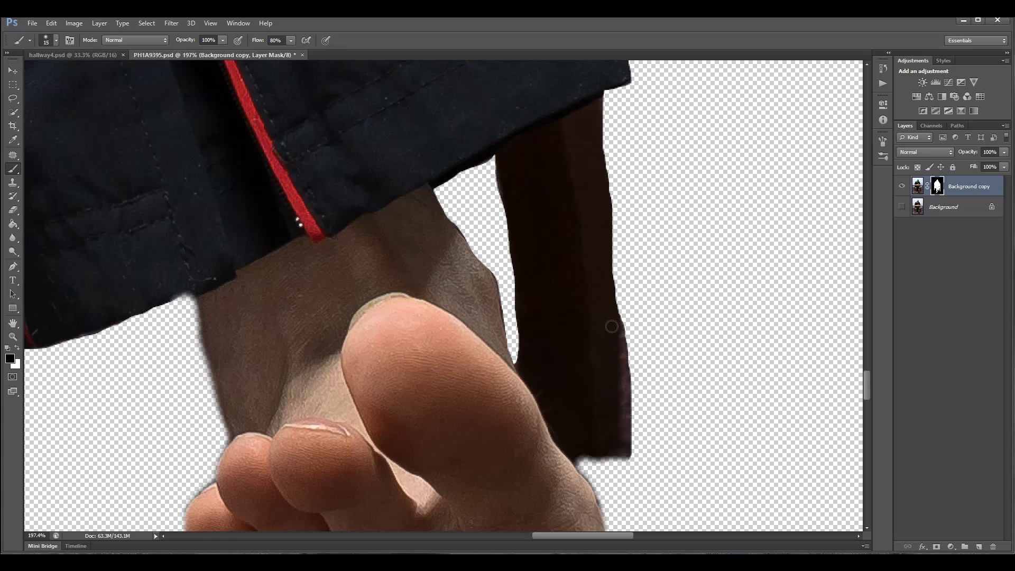
{"action": "mouse_move", "coordinate": [611, 326]}
{"action": "left_mouse_down"}
{"action": "mouse_move", "coordinate": [625, 335]}
{"action": "mouse_move", "coordinate": [630, 411]}
{"action": "mouse_move", "coordinate": [620, 471]}
{"action": "left_mouse_up"}
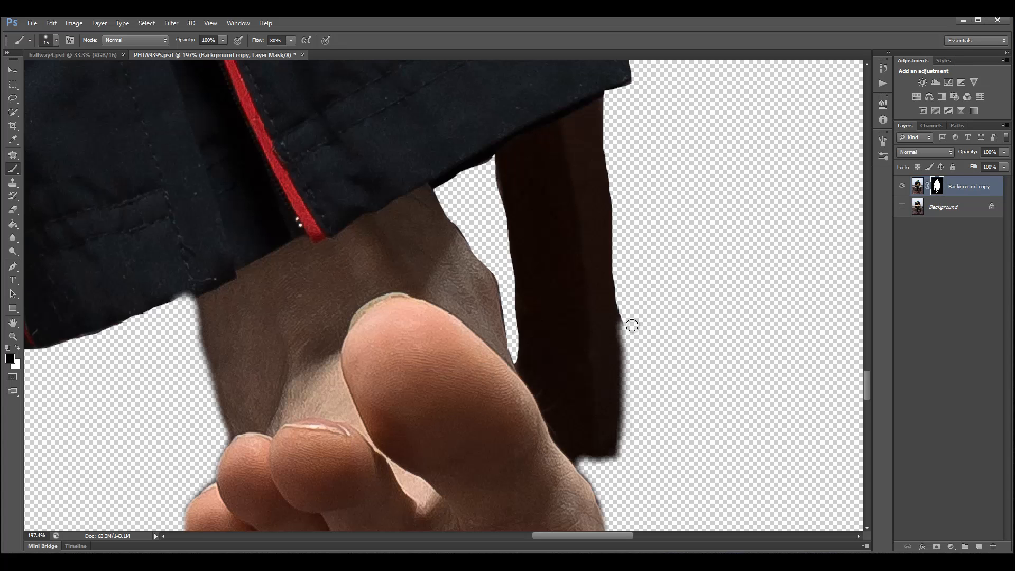
{"action": "left_click_drag", "start_coordinate": [626, 328], "coordinate": [624, 280]}
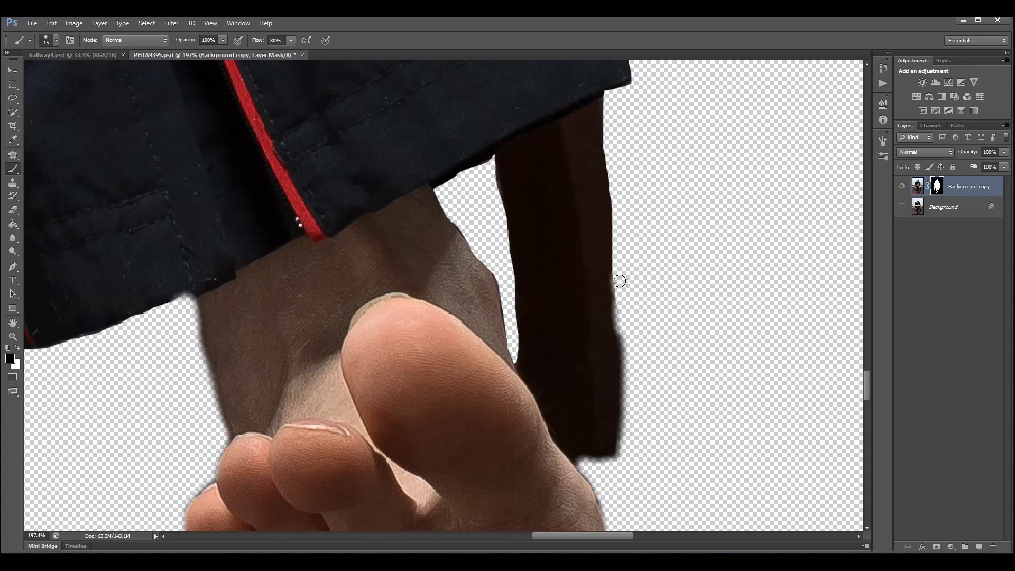
{"action": "mouse_move", "coordinate": [619, 281]}
{"action": "left_mouse_down"}
{"action": "mouse_move", "coordinate": [616, 299]}
{"action": "mouse_move", "coordinate": [624, 272]}
{"action": "mouse_move", "coordinate": [621, 312]}
{"action": "left_mouse_up"}
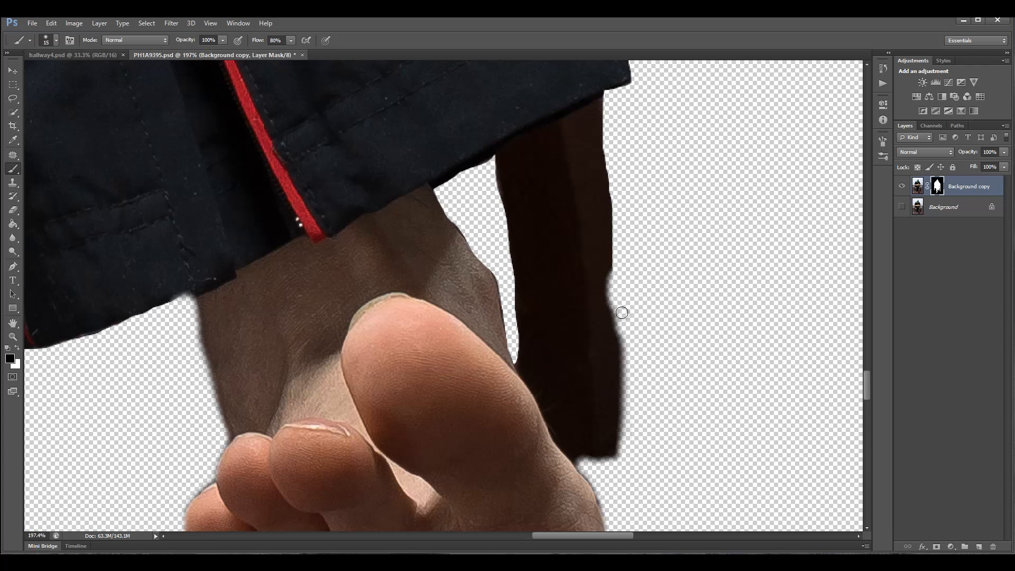
{"action": "mouse_move", "coordinate": [619, 179]}
{"action": "left_mouse_down"}
{"action": "mouse_move", "coordinate": [607, 132]}
{"action": "mouse_move", "coordinate": [623, 197]}
{"action": "mouse_move", "coordinate": [603, 185]}
{"action": "left_mouse_up"}
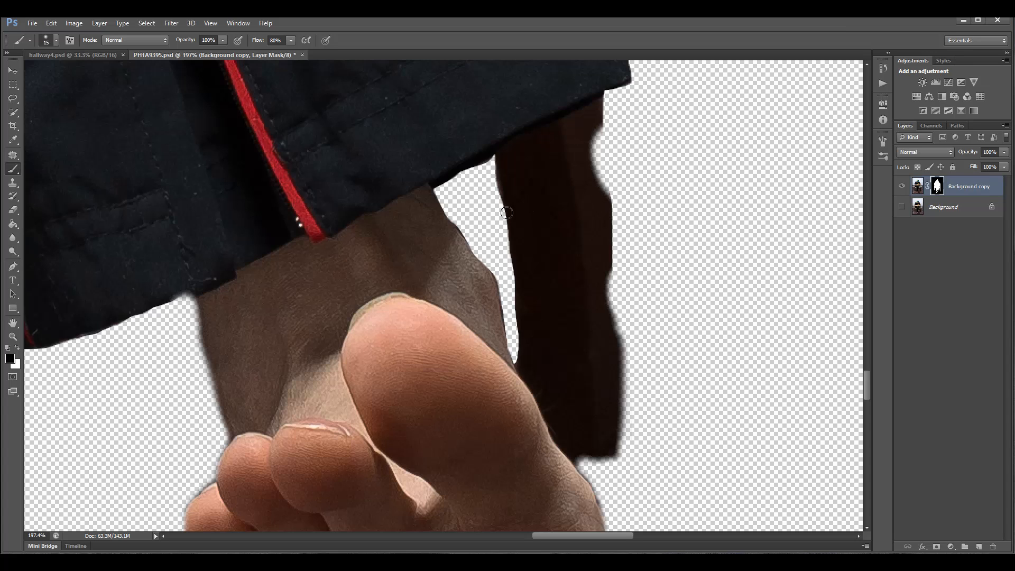
{"action": "mouse_move", "coordinate": [506, 213]}
{"action": "left_mouse_down"}
{"action": "mouse_move", "coordinate": [506, 259]}
{"action": "mouse_move", "coordinate": [501, 222]}
{"action": "mouse_move", "coordinate": [505, 251]}
{"action": "mouse_move", "coordinate": [506, 212]}
{"action": "left_mouse_up"}
{"action": "scroll", "coordinate": [609, 312], "scroll_direction": "down", "scroll_amount": 8}
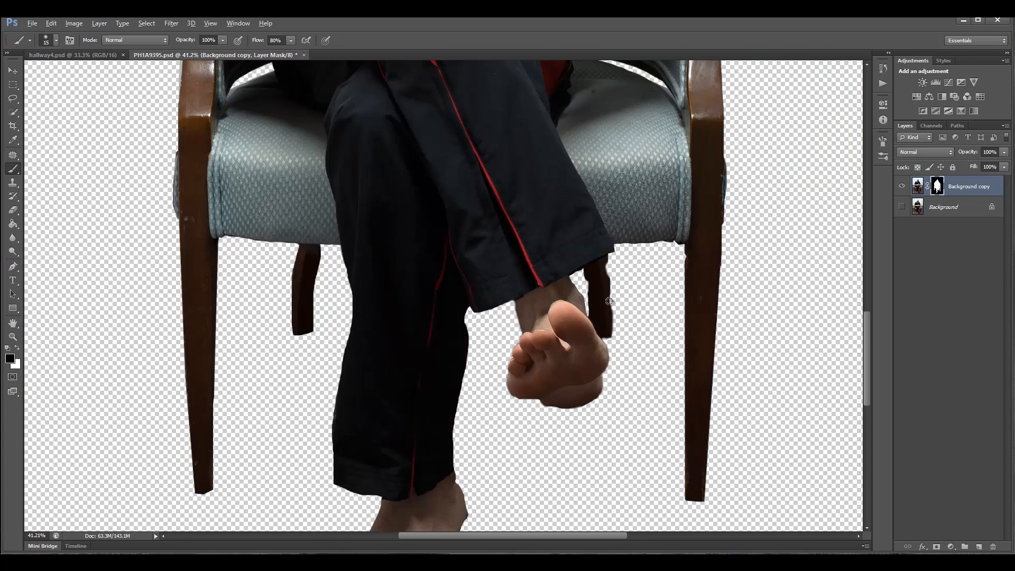
{"action": "scroll", "coordinate": [609, 301], "scroll_direction": "down", "scroll_amount": 2}
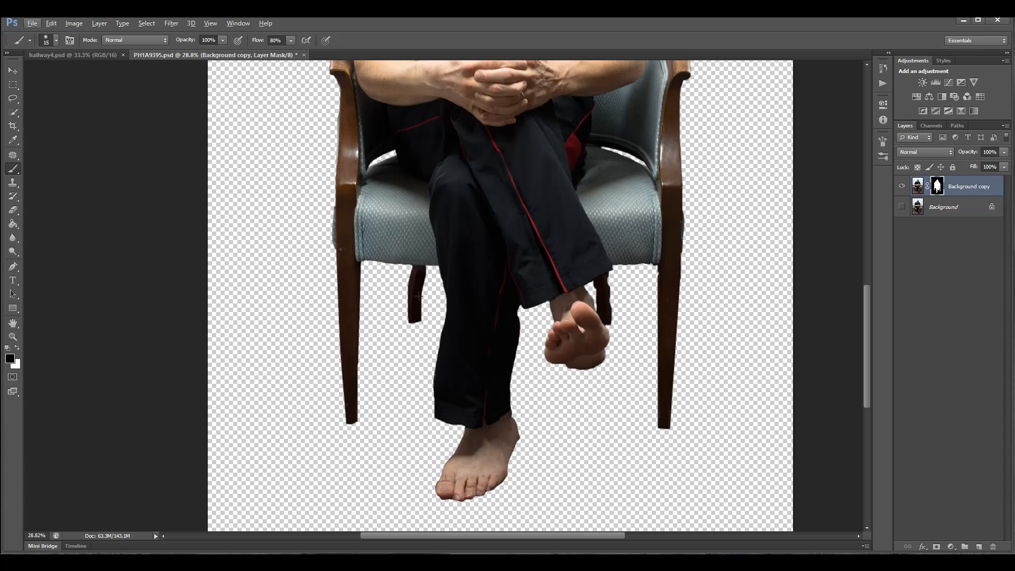
{"action": "scroll", "coordinate": [418, 296], "scroll_direction": "up", "scroll_amount": 6}
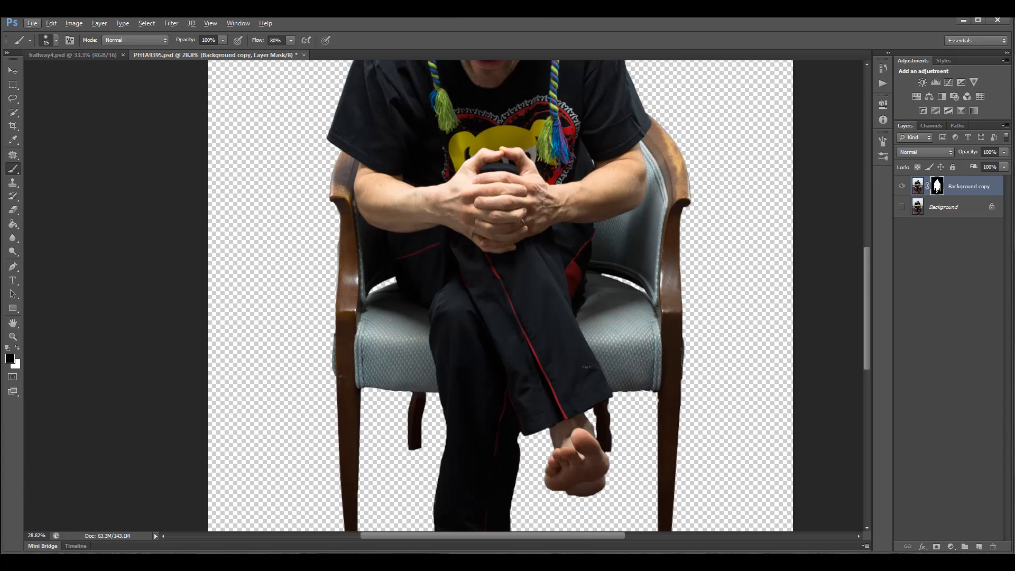
Step: Examine the cutout's edges around the hat's purple pompom, the shoulders, the cords and the face at several magnifications
{"action": "scroll", "coordinate": [586, 366], "scroll_direction": "up", "scroll_amount": 5}
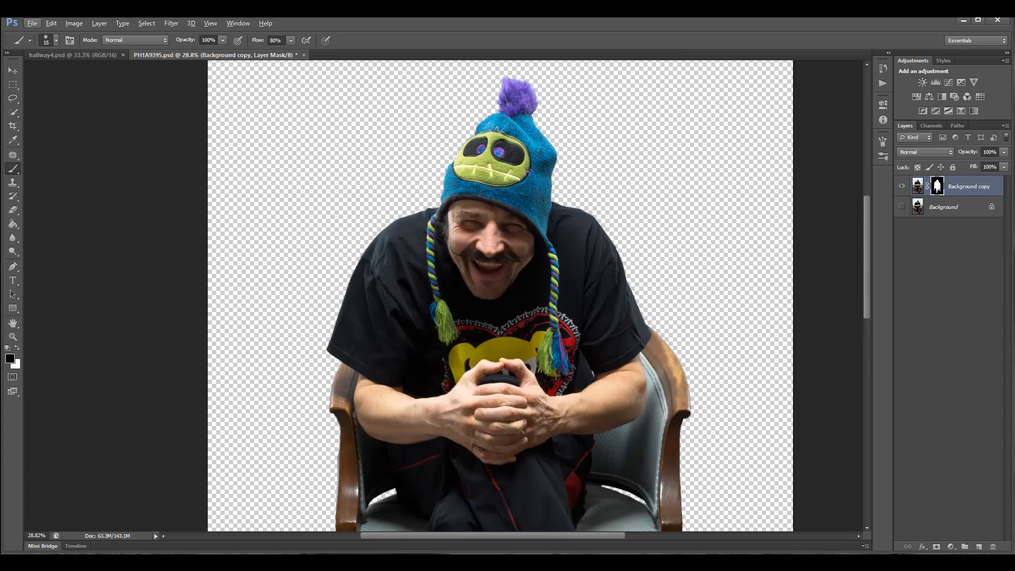
{"action": "scroll", "coordinate": [518, 109], "scroll_direction": "up", "scroll_amount": 8}
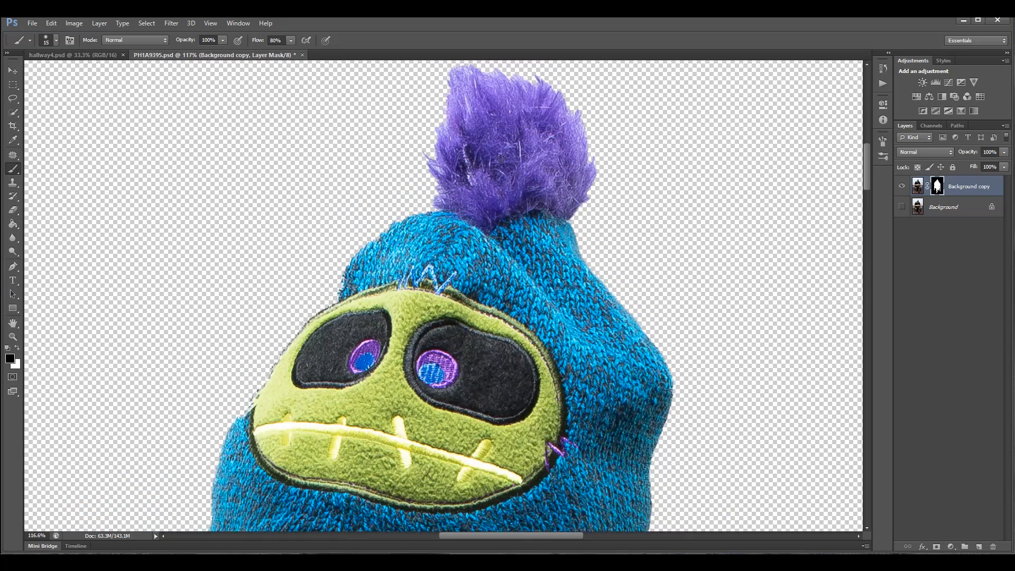
{"action": "scroll", "coordinate": [480, 137], "scroll_direction": "up", "scroll_amount": 4}
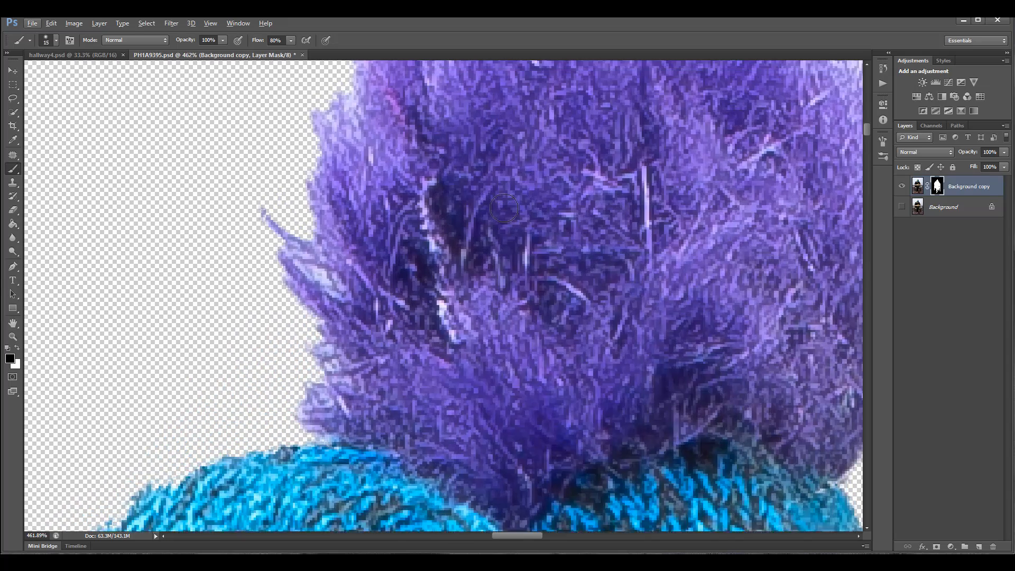
{"action": "scroll", "coordinate": [503, 202], "scroll_direction": "down", "scroll_amount": 6}
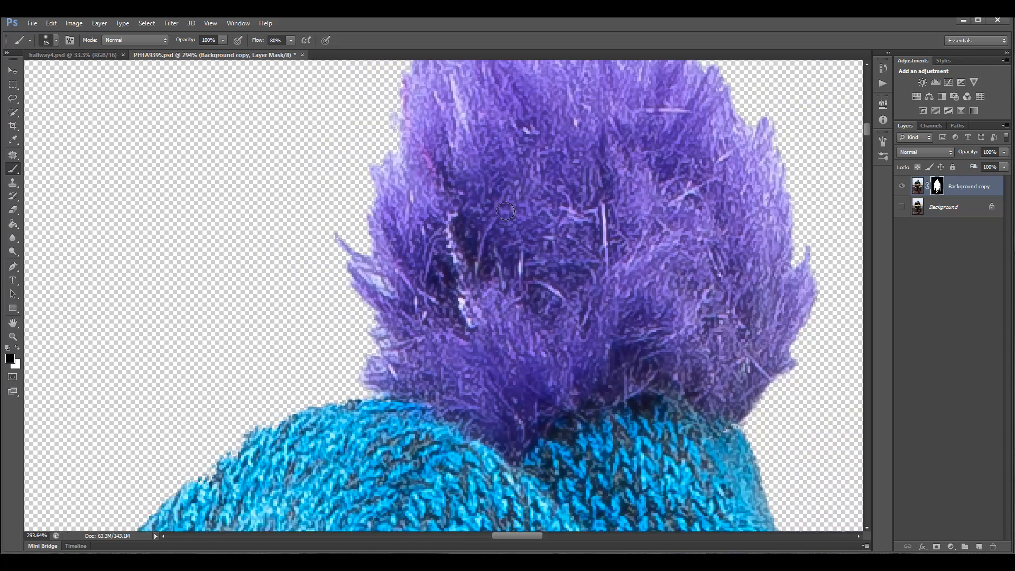
{"action": "scroll", "coordinate": [506, 219], "scroll_direction": "down", "scroll_amount": 7}
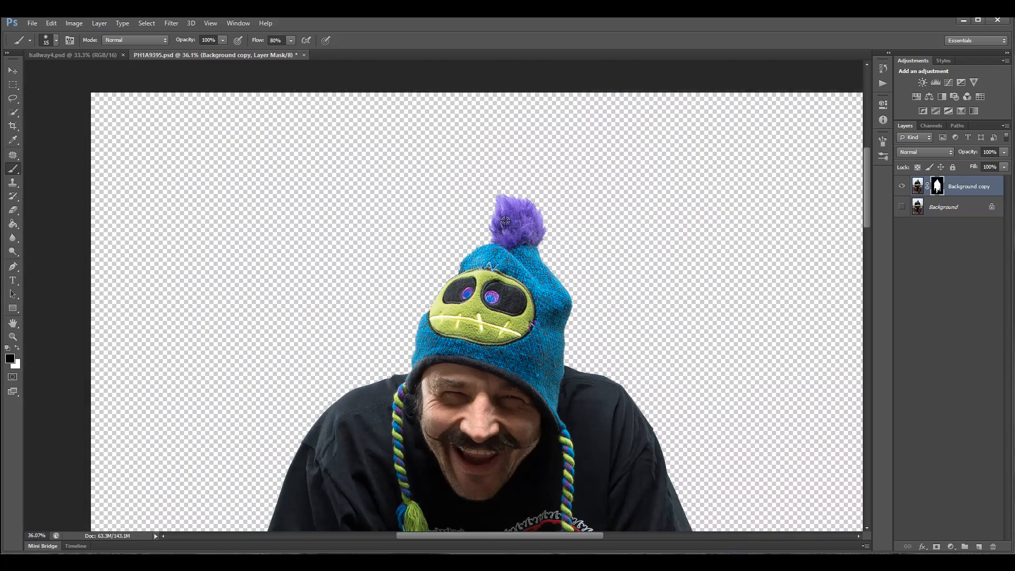
{"action": "scroll", "coordinate": [505, 219], "scroll_direction": "down", "scroll_amount": 1}
{"action": "scroll", "coordinate": [521, 275], "scroll_direction": "down", "scroll_amount": 6}
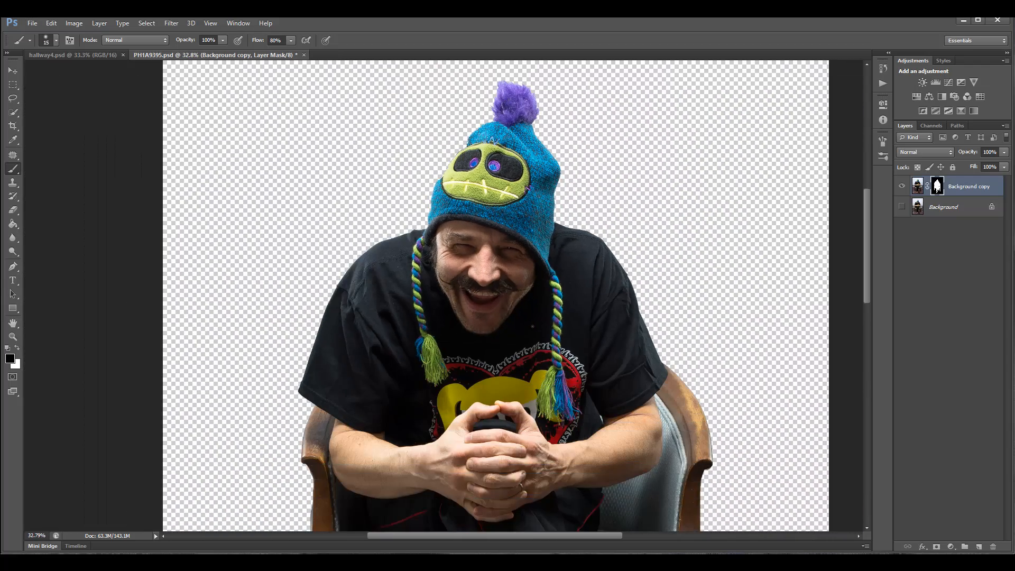
{"action": "scroll", "coordinate": [521, 266], "scroll_direction": "up", "scroll_amount": 3}
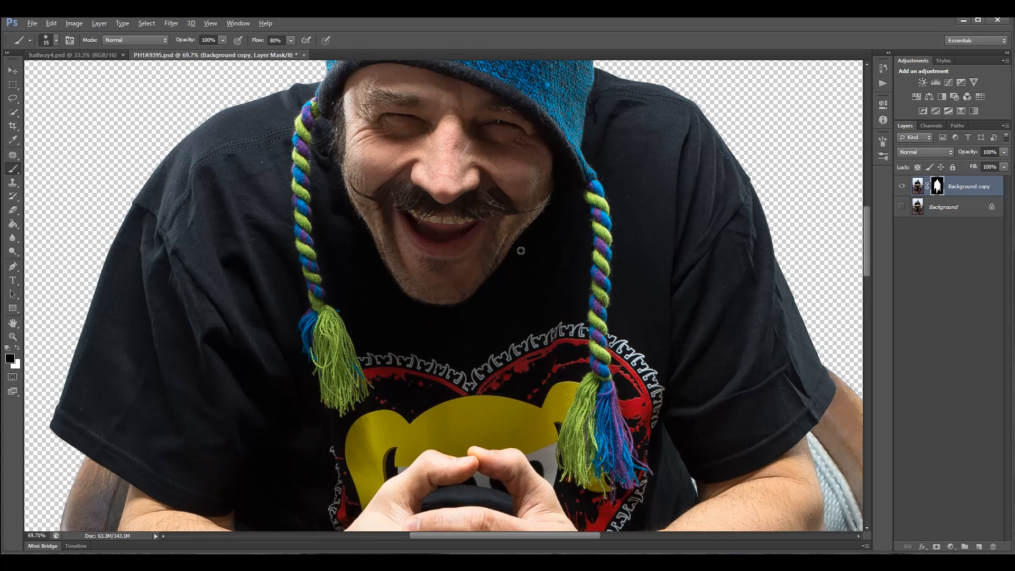
{"action": "scroll", "coordinate": [520, 250], "scroll_direction": "up", "scroll_amount": 2}
{"action": "scroll", "coordinate": [519, 253], "scroll_direction": "down", "scroll_amount": 2}
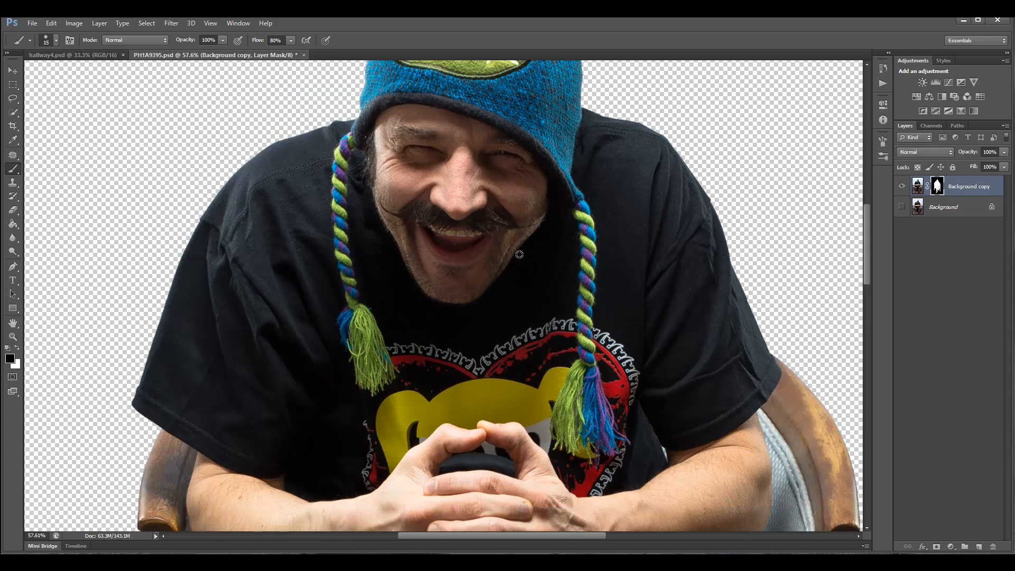
{"action": "scroll", "coordinate": [507, 257], "scroll_direction": "up", "scroll_amount": 4}
{"action": "scroll", "coordinate": [505, 258], "scroll_direction": "up", "scroll_amount": 2}
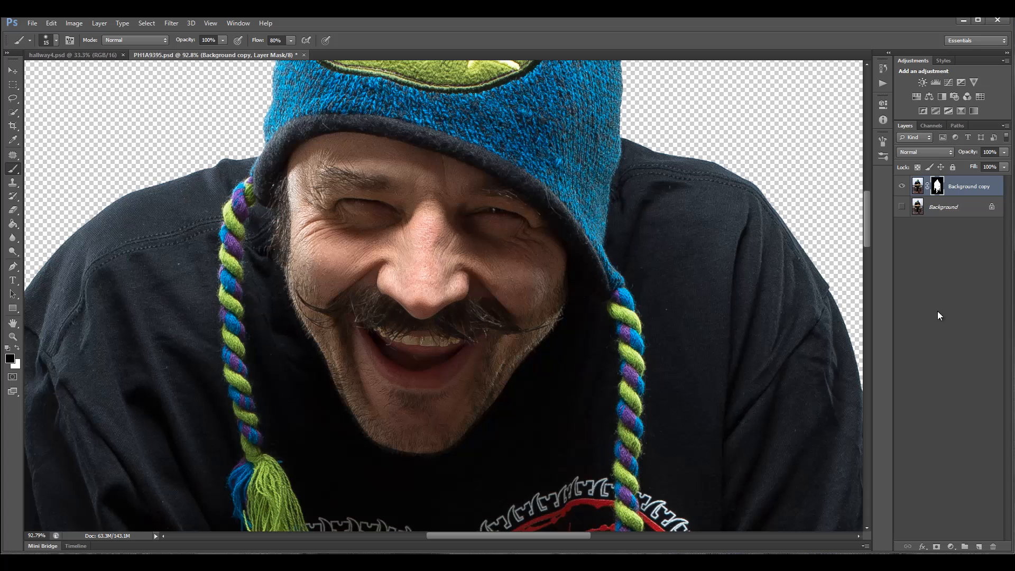
Step: Add a new layer above the masked cutout and fill it with mid-gray for dodging and burning
{"action": "left_click", "coordinate": [978, 548]}
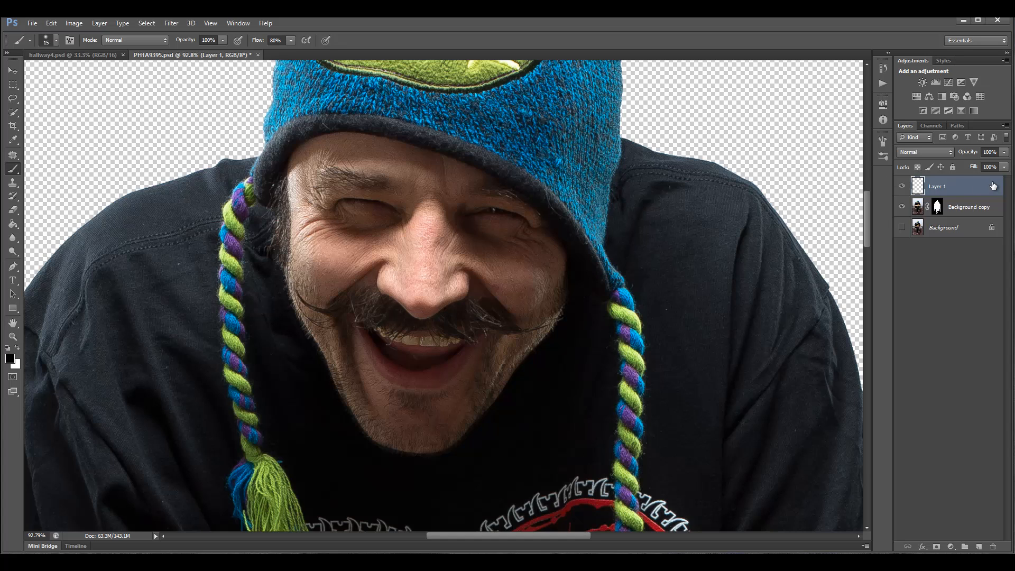
{"action": "left_click", "coordinate": [52, 22]}
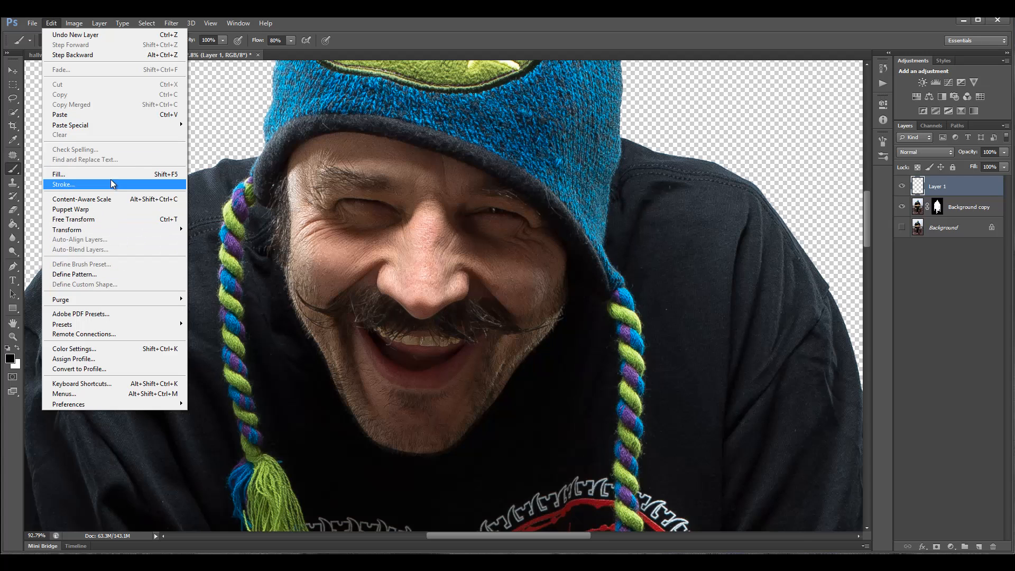
{"action": "left_click", "coordinate": [141, 174]}
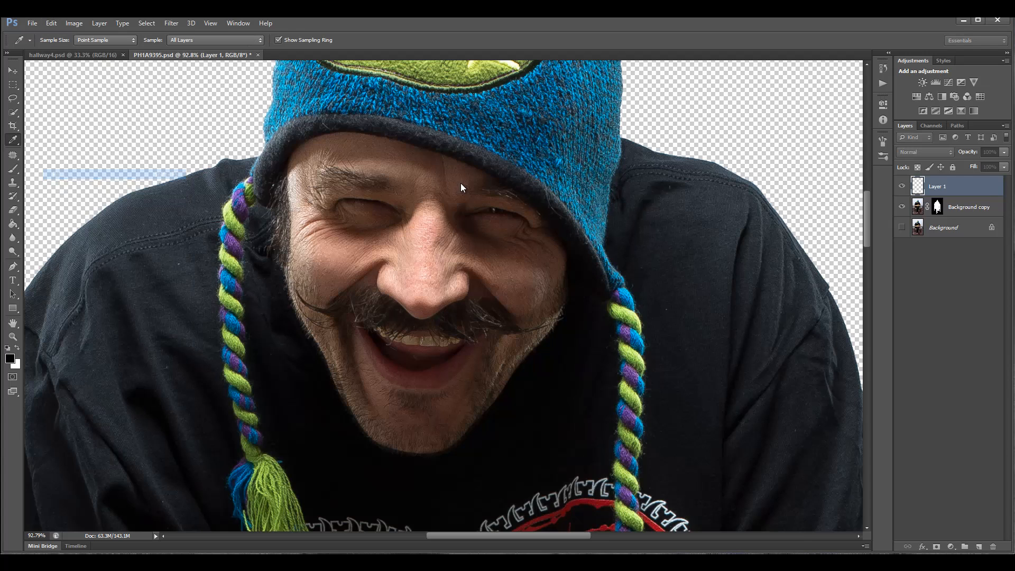
{"action": "left_click", "coordinate": [569, 169]}
{"action": "key", "text": "b"}
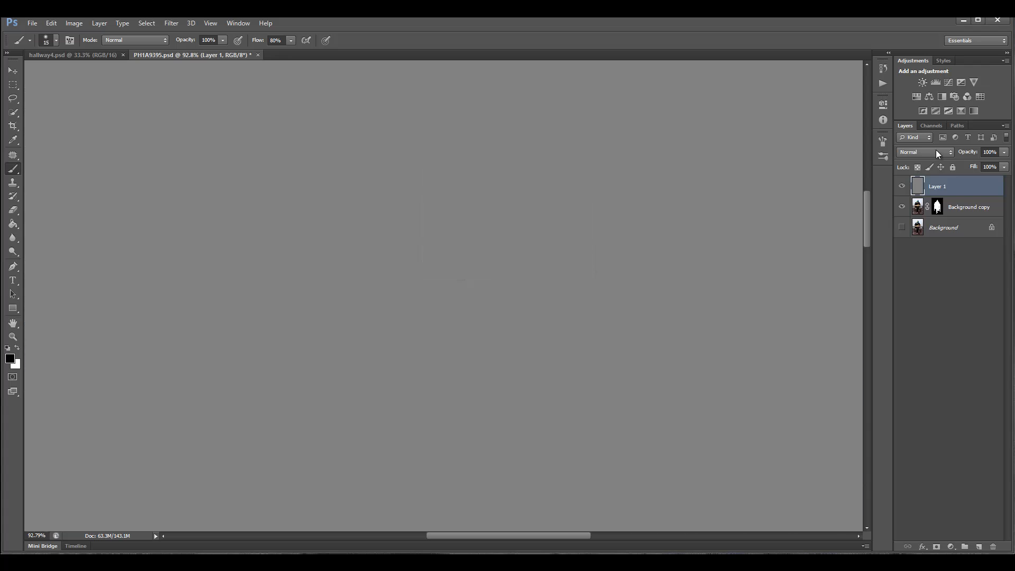
Step: Set the gray layer's blend mode to Soft Light
{"action": "left_click", "coordinate": [944, 156]}
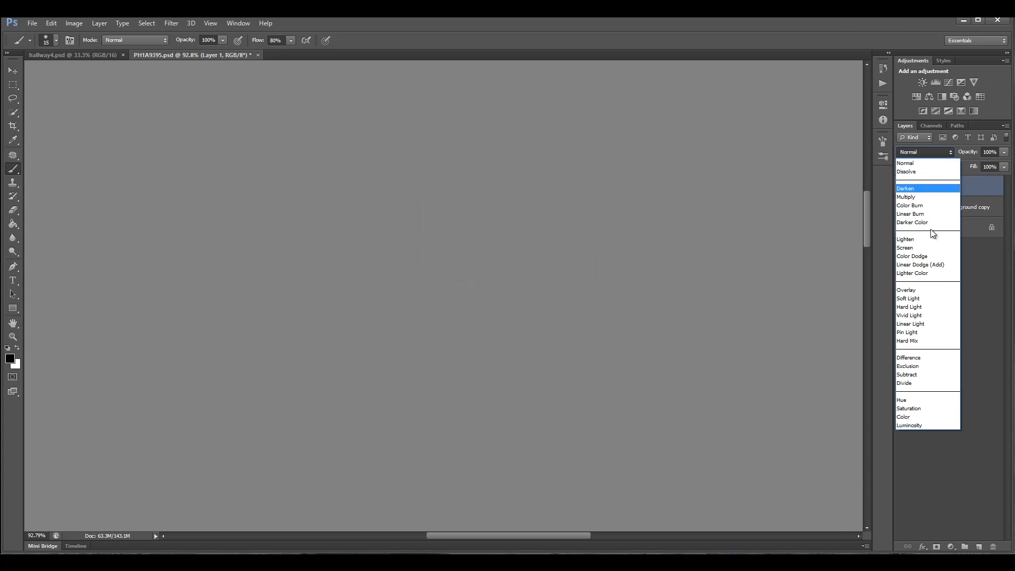
{"action": "left_click", "coordinate": [929, 296]}
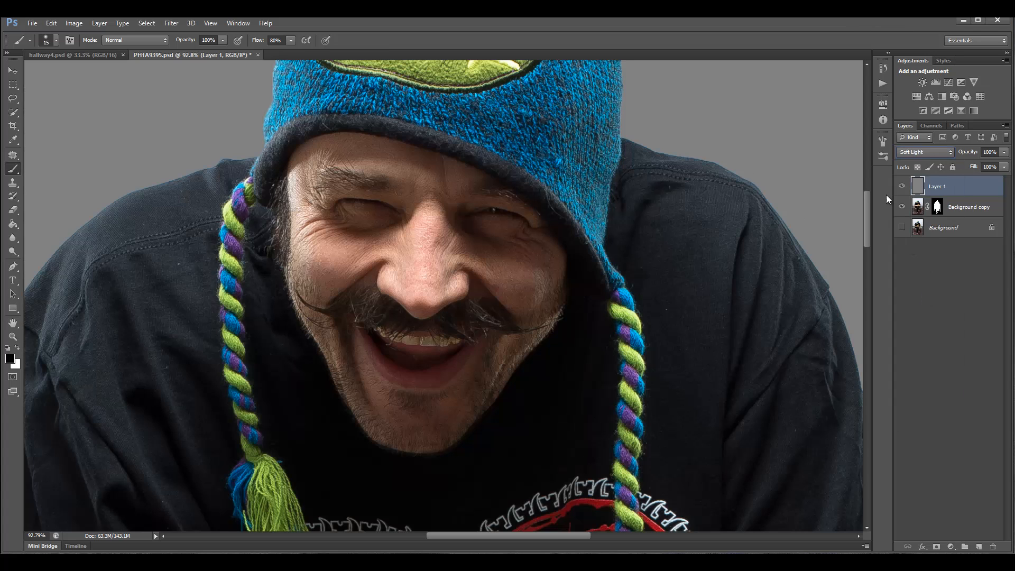
{"action": "key", "text": "d"}
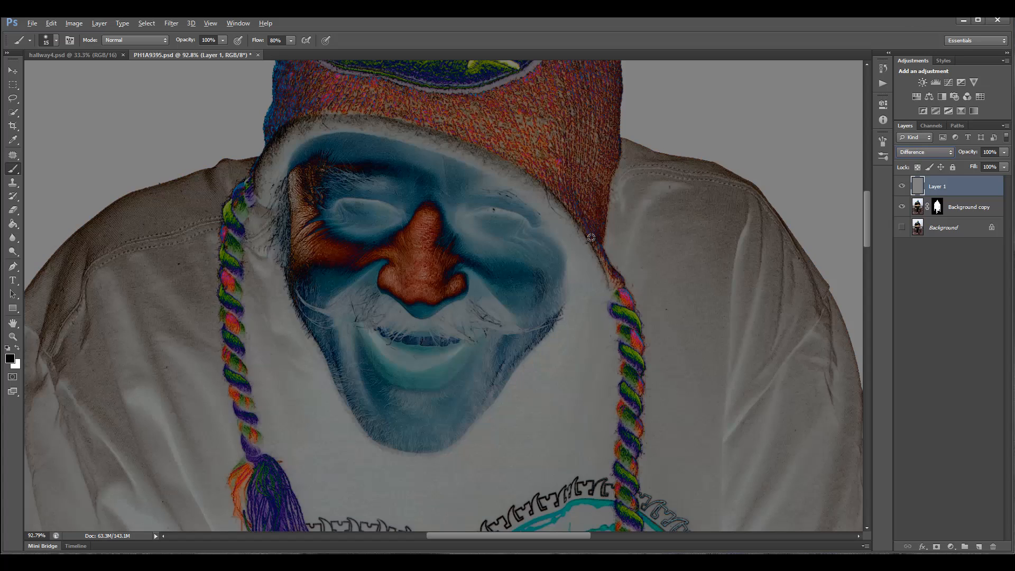
{"action": "key", "text": "Up"}
{"action": "key", "text": "Up"}
{"action": "key", "text": "Up"}
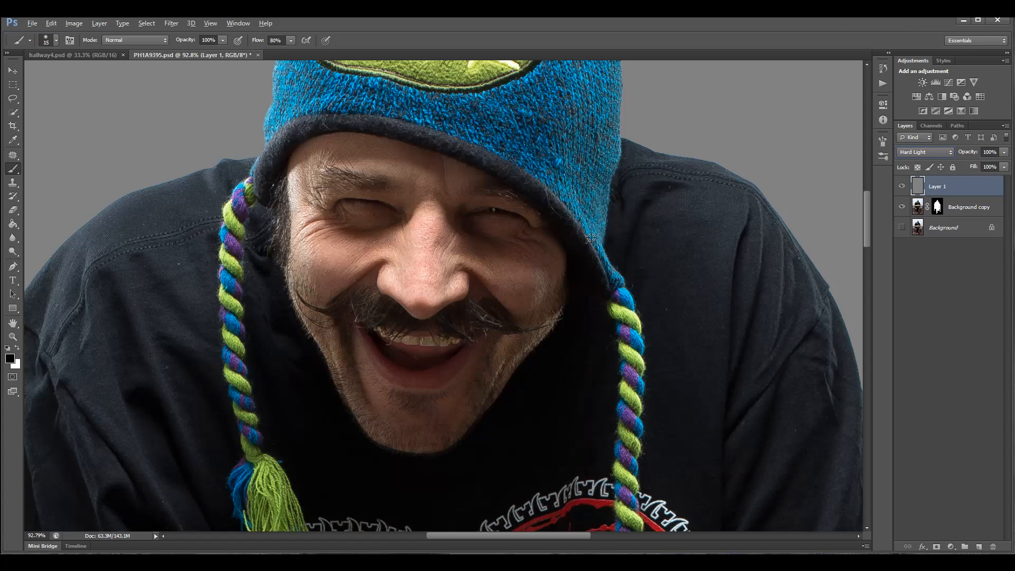
{"action": "left_click", "coordinate": [13, 70]}
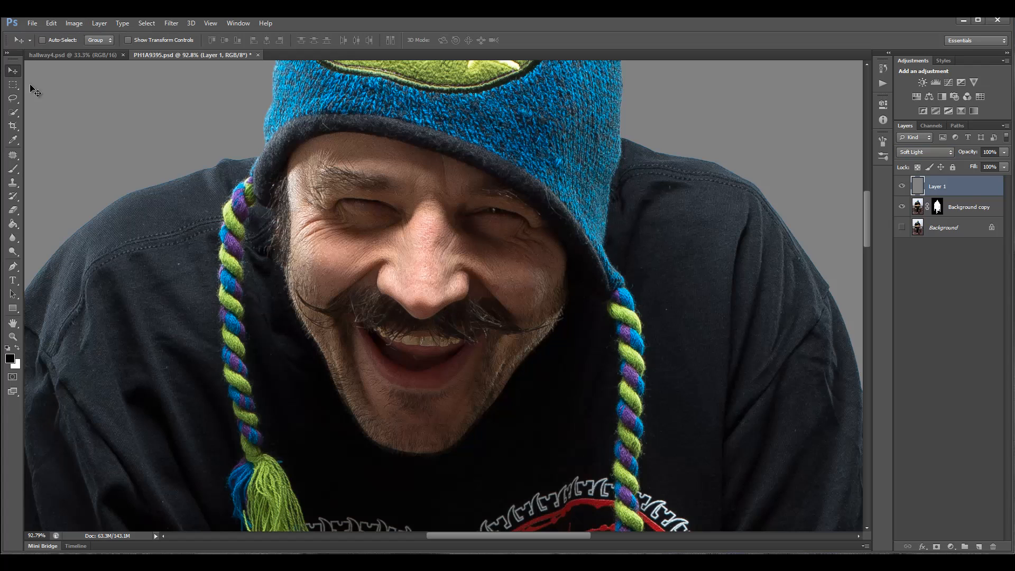
Step: Clip the gray Soft Light layer to the masked Background copy layer below it
{"action": "scroll", "coordinate": [445, 306], "scroll_direction": "down", "scroll_amount": 6}
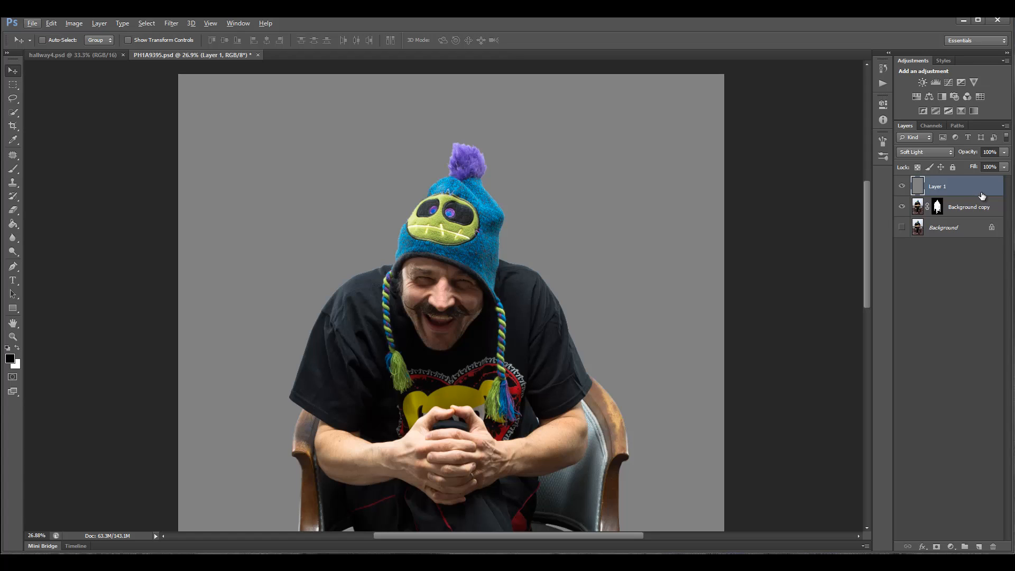
{"action": "key", "text": "alt"}
{"action": "left_click_drag", "start_coordinate": [982, 195], "coordinate": [966, 194]}
{"action": "left_click", "coordinate": [967, 194], "text": "alt"}
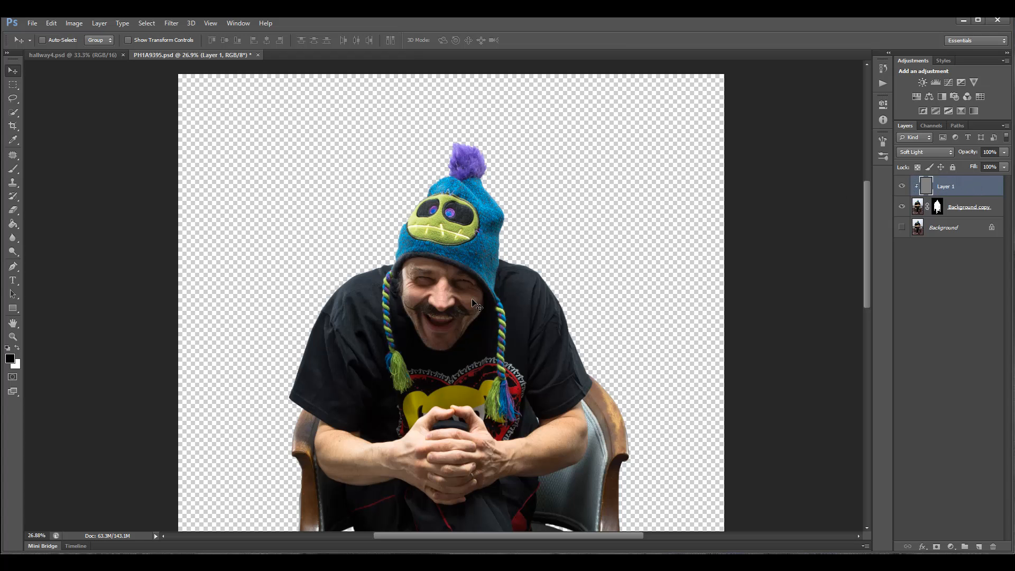
Step: Darken the brow creases and eye wrinkles on the gray layer with a small black brush at 14% opacity
{"action": "scroll", "coordinate": [430, 292], "scroll_direction": "up", "scroll_amount": 8}
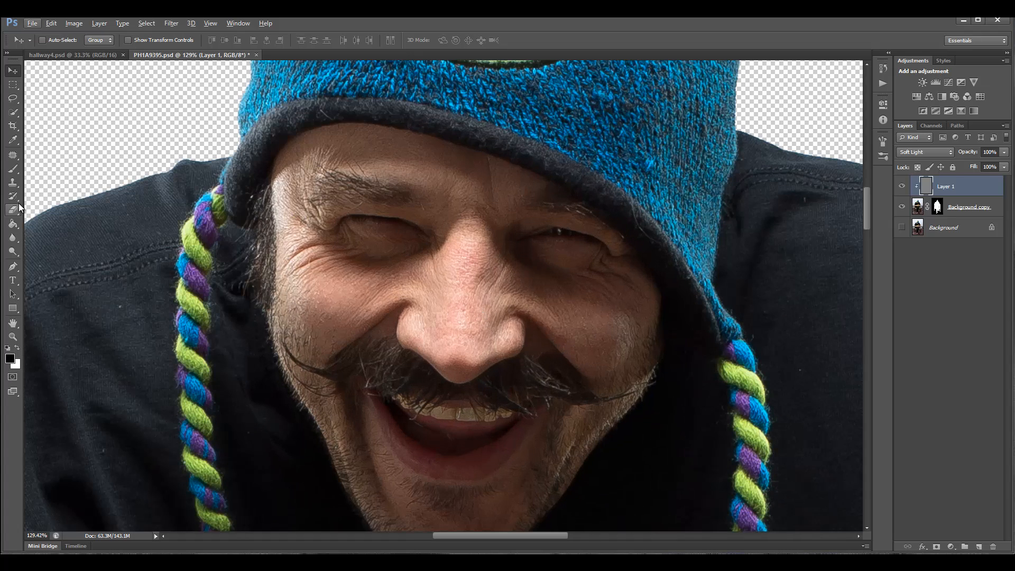
{"action": "left_click", "coordinate": [13, 169]}
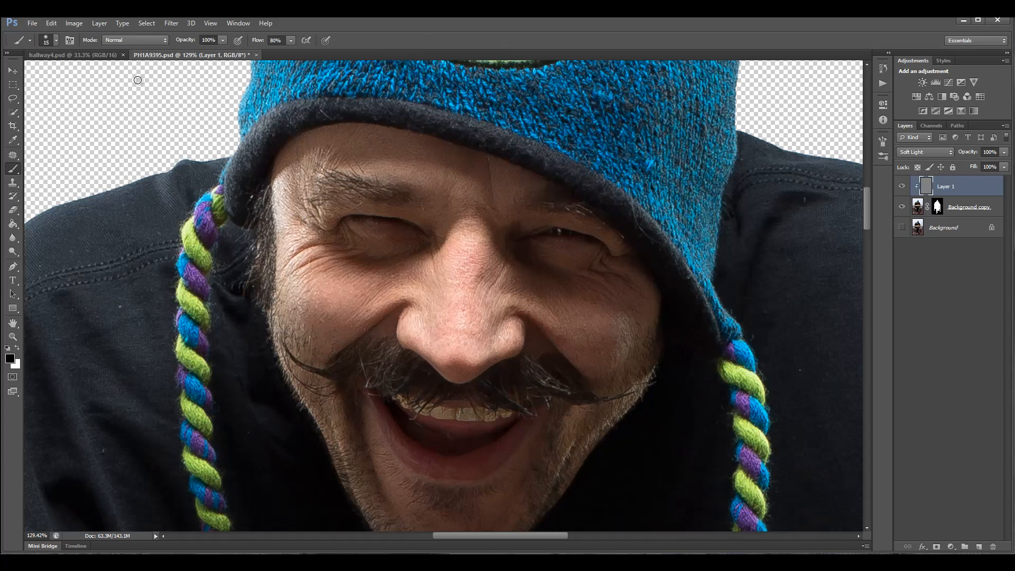
{"action": "left_click", "coordinate": [223, 40]}
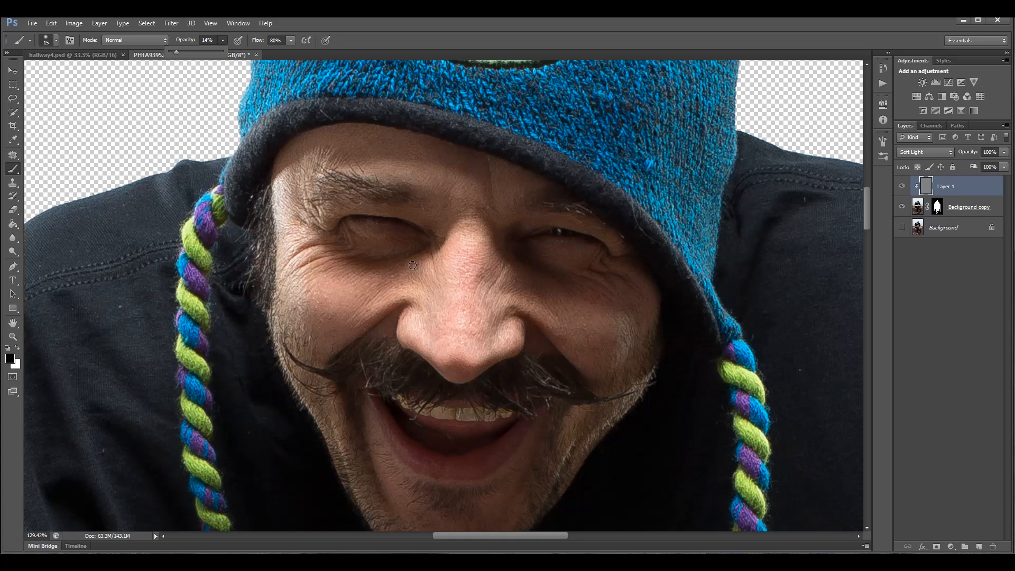
{"action": "key", "text": "bracketright"}
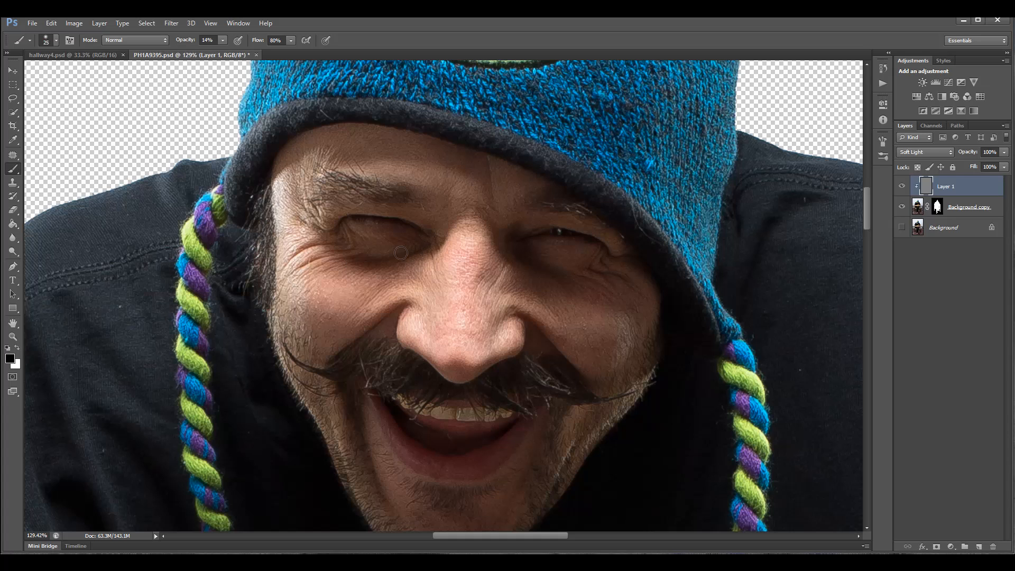
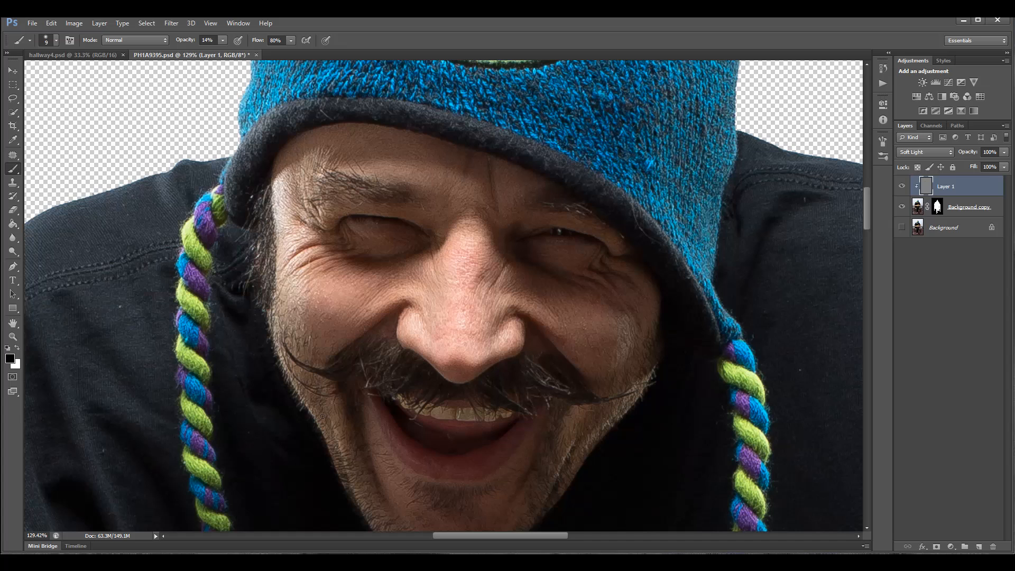
Step: Deepen the moustache, the inside of the mouth and the facial shadows on the gray layer with a size 40 black brush
{"action": "scroll", "coordinate": [393, 375], "scroll_direction": "down", "scroll_amount": 2}
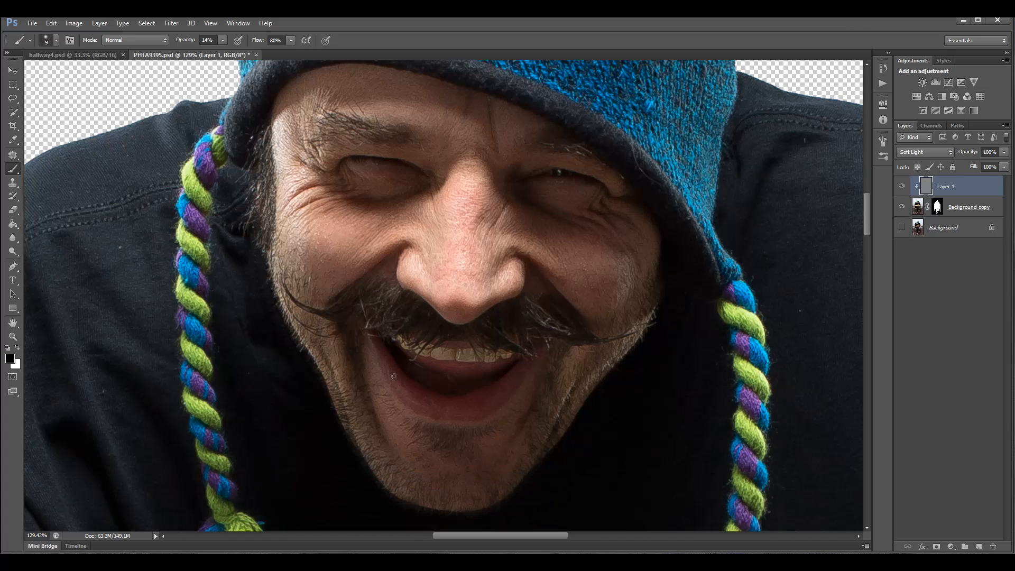
{"action": "key", "text": "bracketright"}
{"action": "key", "text": "bracketright"}
{"action": "key", "text": "bracketright"}
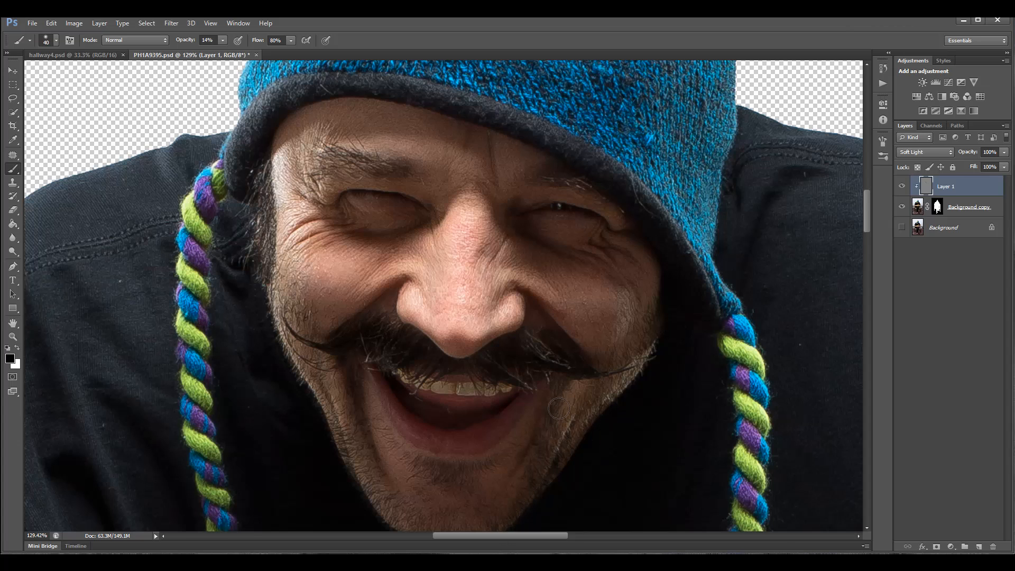
{"action": "scroll", "coordinate": [550, 414], "scroll_direction": "down", "scroll_amount": 2}
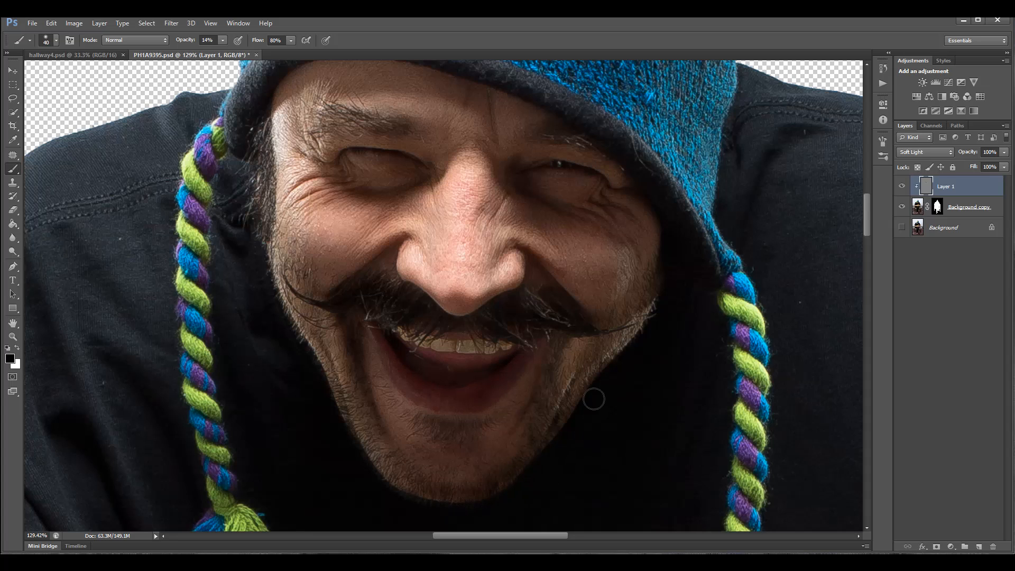
{"action": "scroll", "coordinate": [666, 323], "scroll_direction": "up", "scroll_amount": 2}
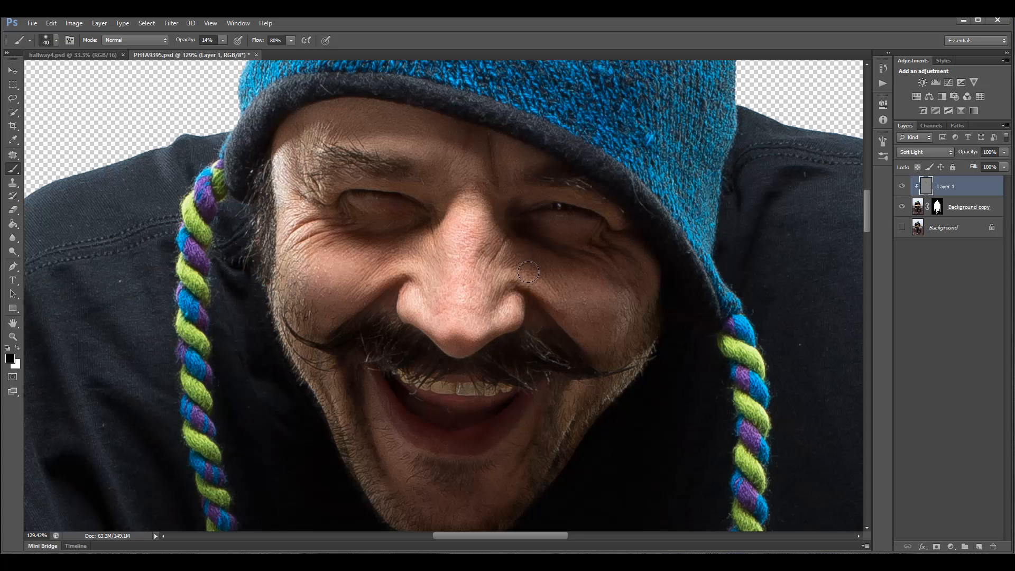
{"action": "scroll", "coordinate": [633, 287], "scroll_direction": "up", "scroll_amount": 3}
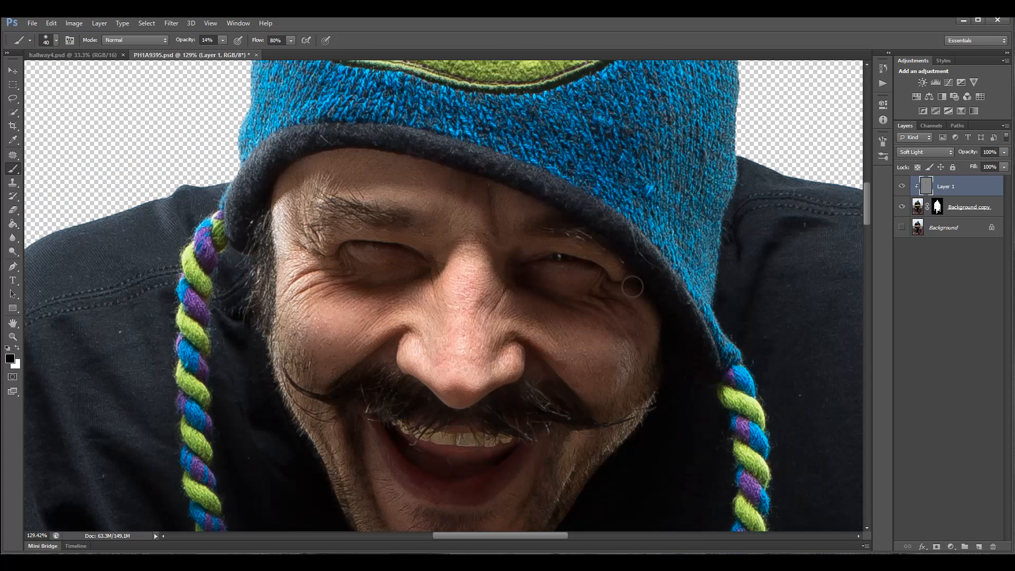
{"action": "scroll", "coordinate": [633, 287], "scroll_direction": "up", "scroll_amount": 3}
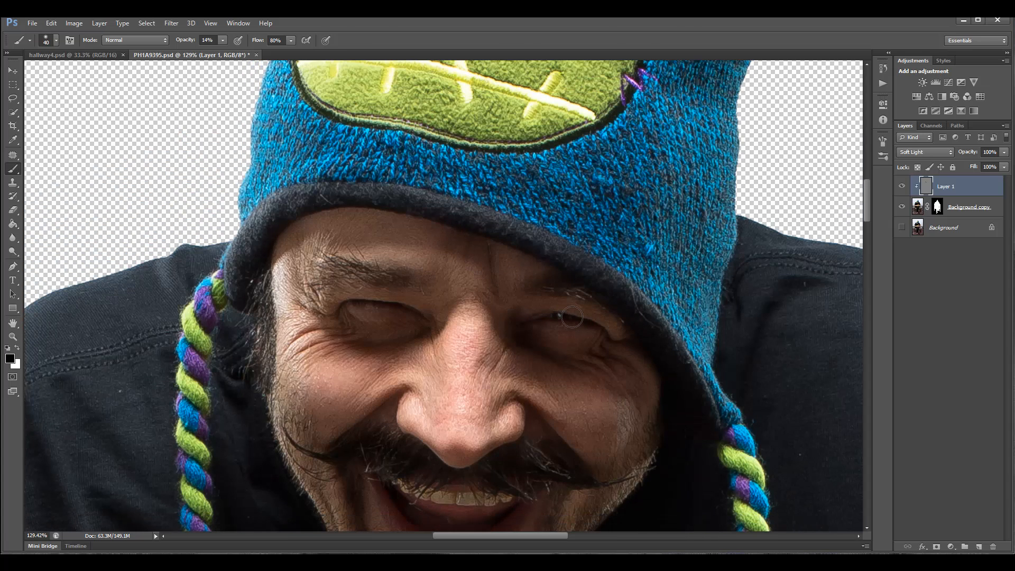
Step: Compare the face with and without the gray dodge-and-burn layer, leaving the layer visible
{"action": "scroll", "coordinate": [573, 317], "scroll_direction": "down", "scroll_amount": 2}
{"action": "scroll", "coordinate": [573, 317], "scroll_direction": "down", "scroll_amount": 2}
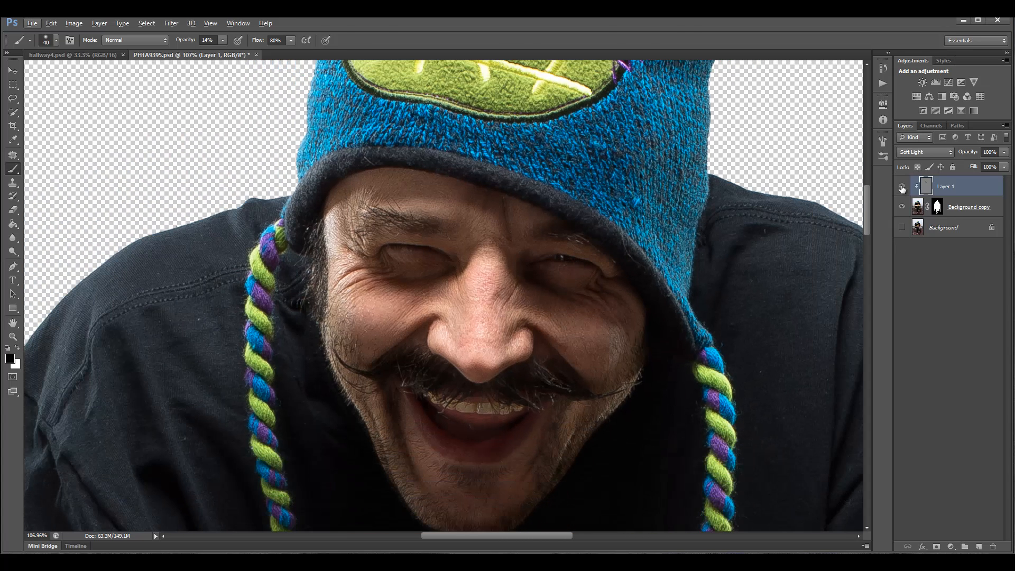
{"action": "left_click", "coordinate": [901, 189]}
{"action": "left_click", "coordinate": [901, 188]}
{"action": "left_click", "coordinate": [902, 189]}
{"action": "left_click", "coordinate": [901, 191]}
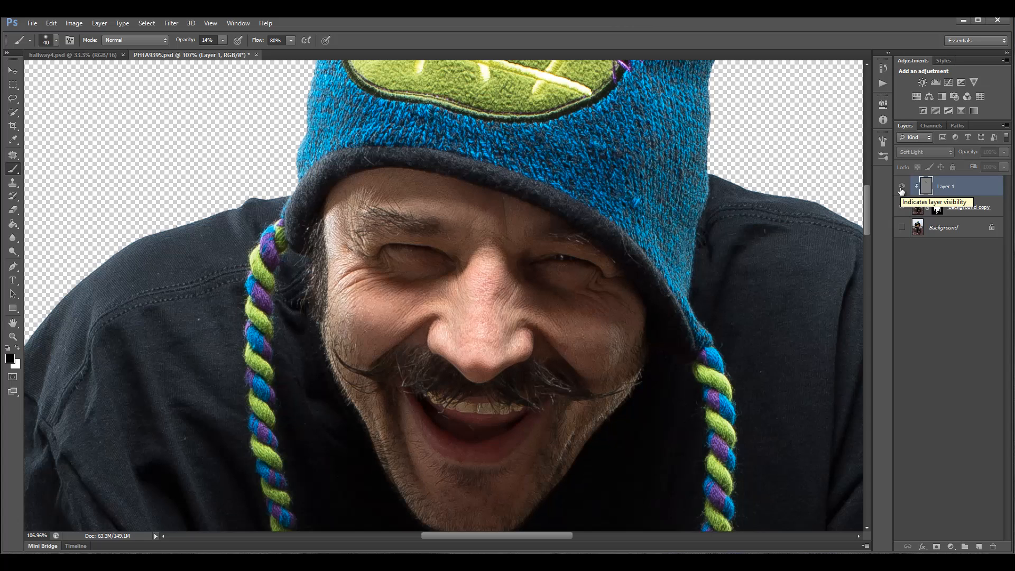
{"action": "left_click", "coordinate": [901, 190]}
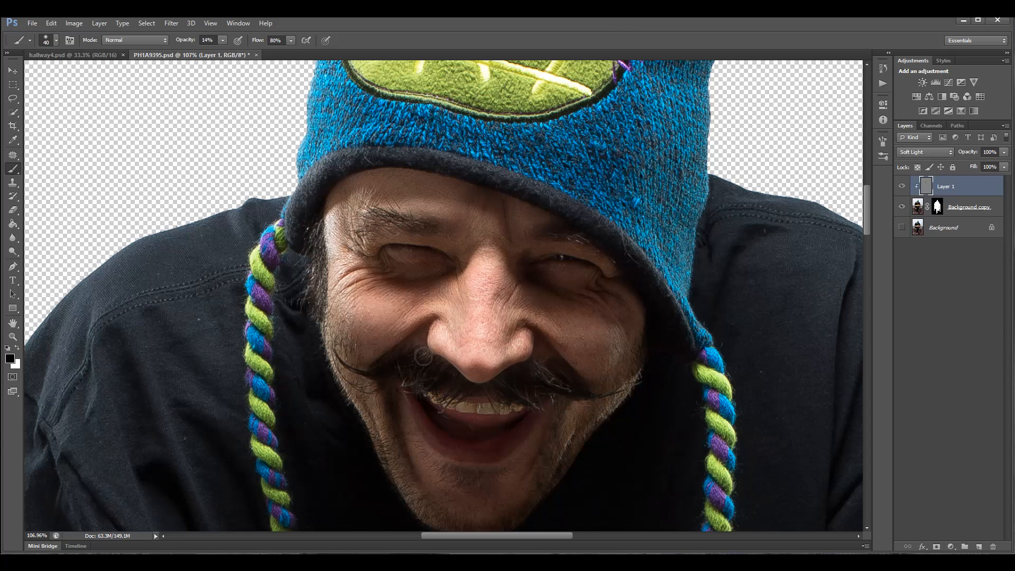
Step: Brighten the nose bridge, cheek and shaded eye on the gray layer with a size 40 white brush
{"action": "key", "text": "x"}
{"action": "mouse_move", "coordinate": [483, 247]}
{"action": "left_mouse_down"}
{"action": "mouse_move", "coordinate": [479, 349]}
{"action": "mouse_move", "coordinate": [503, 354]}
{"action": "left_mouse_up"}
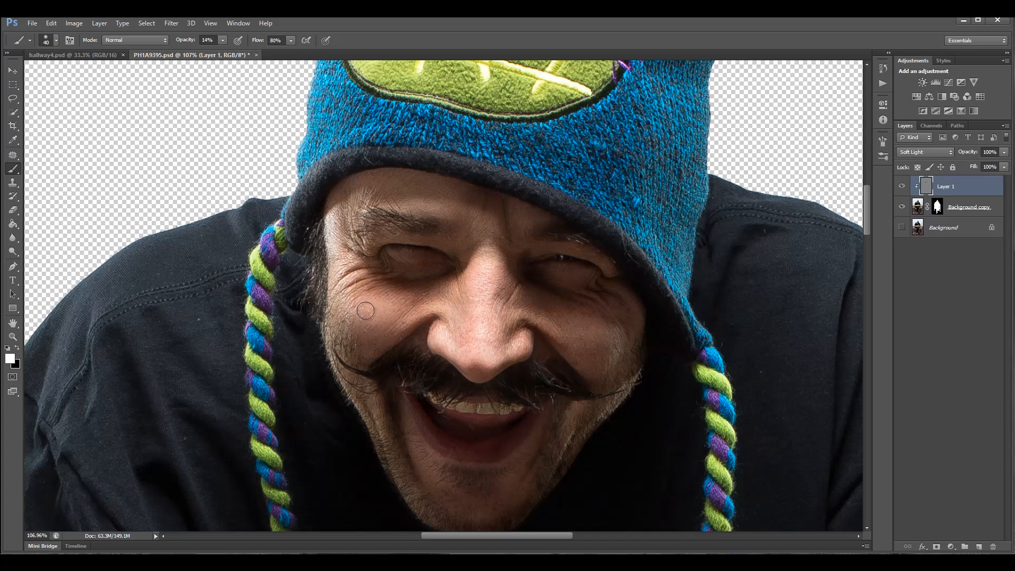
{"action": "mouse_move", "coordinate": [367, 311]}
{"action": "left_mouse_down"}
{"action": "mouse_move", "coordinate": [433, 305]}
{"action": "mouse_move", "coordinate": [400, 299]}
{"action": "left_mouse_up"}
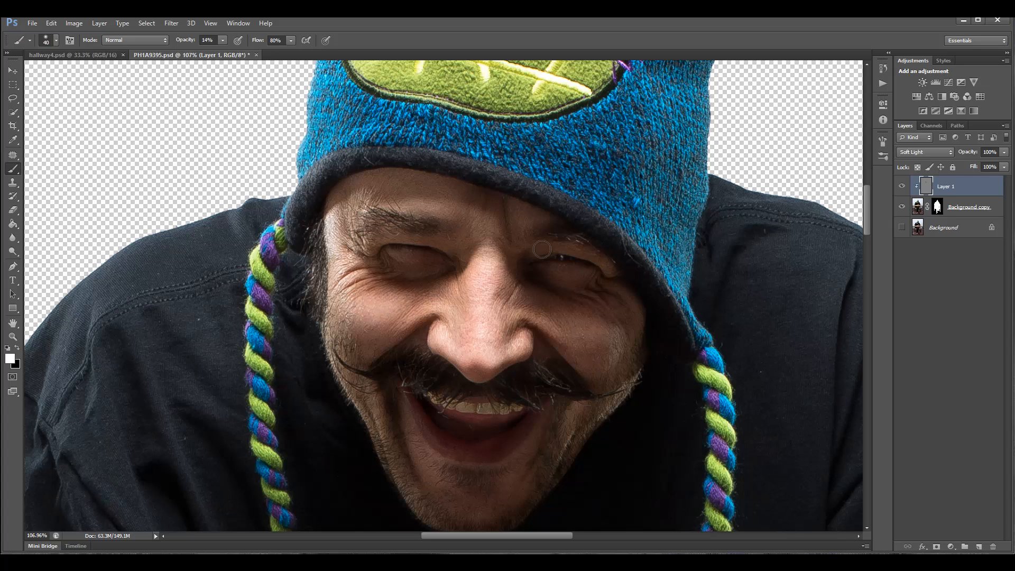
{"action": "mouse_move", "coordinate": [552, 260]}
{"action": "left_mouse_down"}
{"action": "mouse_move", "coordinate": [595, 269]}
{"action": "mouse_move", "coordinate": [571, 252]}
{"action": "mouse_move", "coordinate": [535, 256]}
{"action": "mouse_move", "coordinate": [569, 248]}
{"action": "left_mouse_up"}
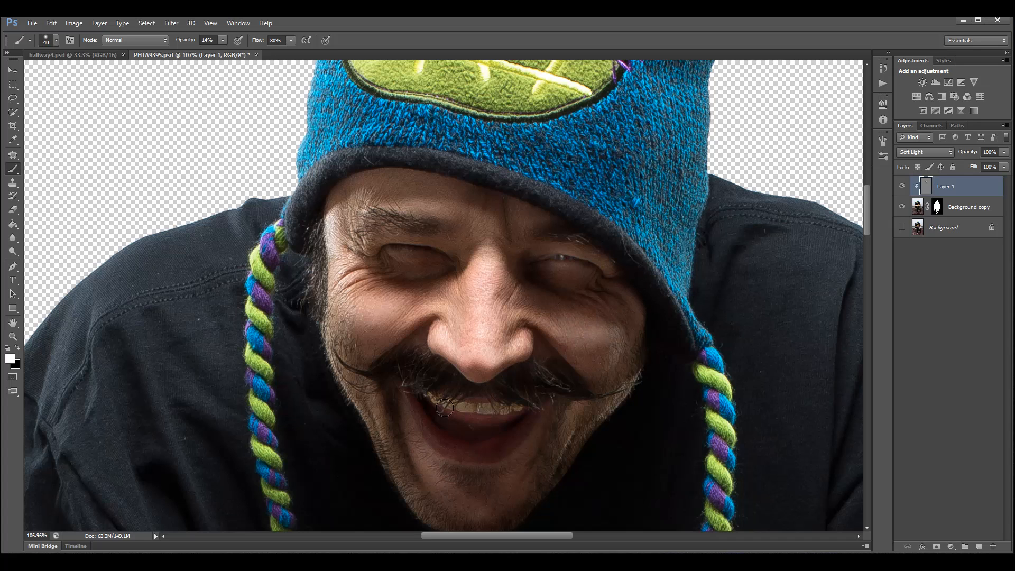
Step: Lighten the upper teeth on the gray layer, refining them with a white brush reduced to size 9
{"action": "mouse_move", "coordinate": [445, 409]}
{"action": "left_mouse_down"}
{"action": "mouse_move", "coordinate": [523, 410]}
{"action": "mouse_move", "coordinate": [430, 395]}
{"action": "left_mouse_up"}
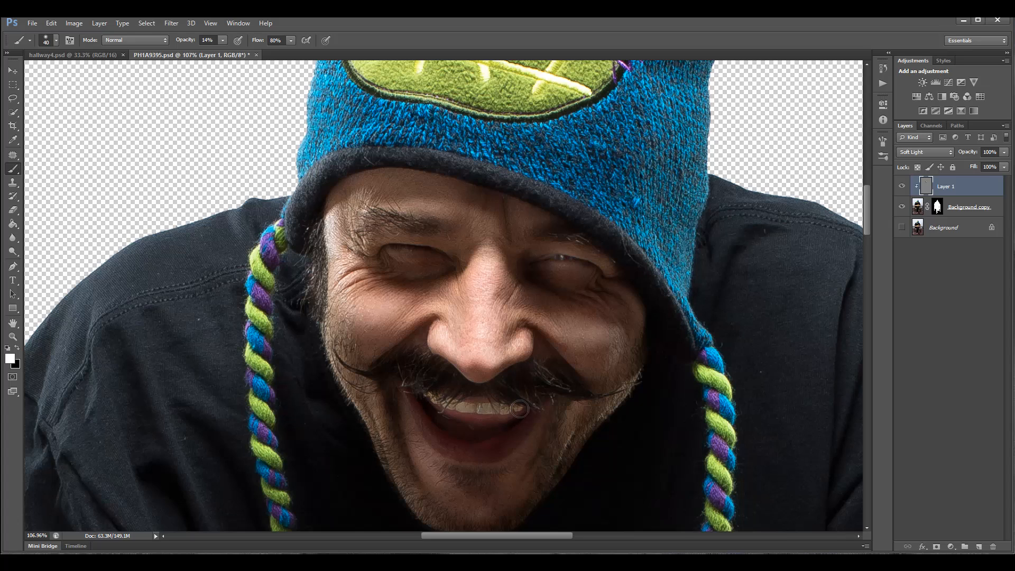
{"action": "scroll", "coordinate": [476, 409], "scroll_direction": "up", "scroll_amount": 5}
{"action": "scroll", "coordinate": [483, 419], "scroll_direction": "up", "scroll_amount": 2}
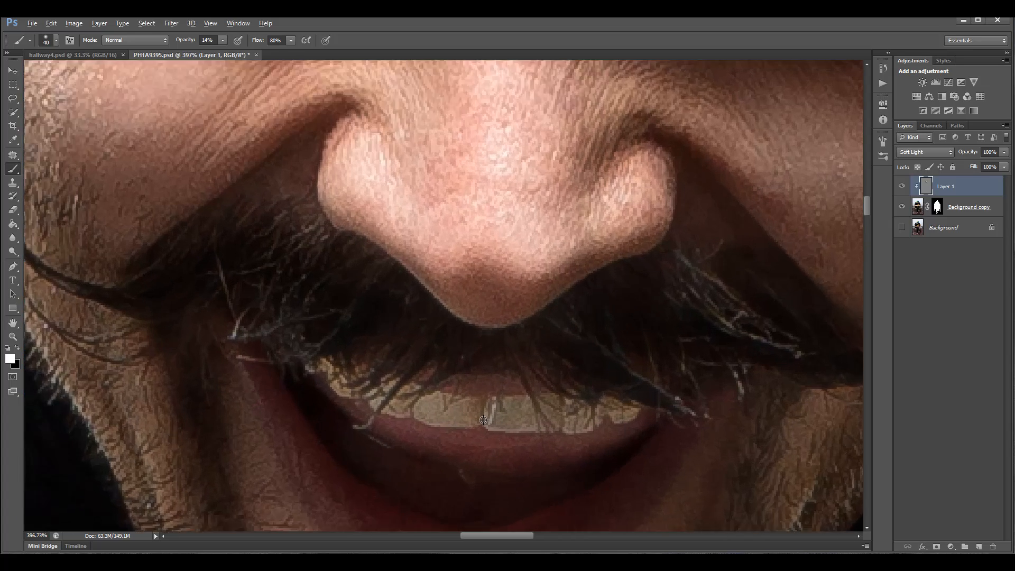
{"action": "key", "text": "bracketleft"}
{"action": "key", "text": "bracketleft"}
{"action": "key", "text": "bracketleft"}
{"action": "key", "text": "bracketleft"}
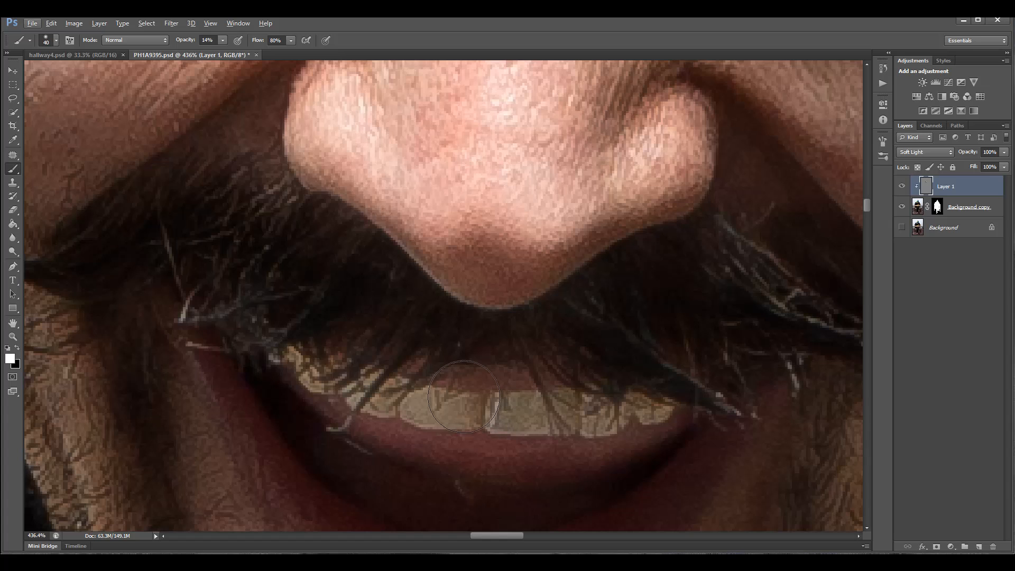
{"action": "left_click_drag", "start_coordinate": [420, 409], "coordinate": [482, 415]}
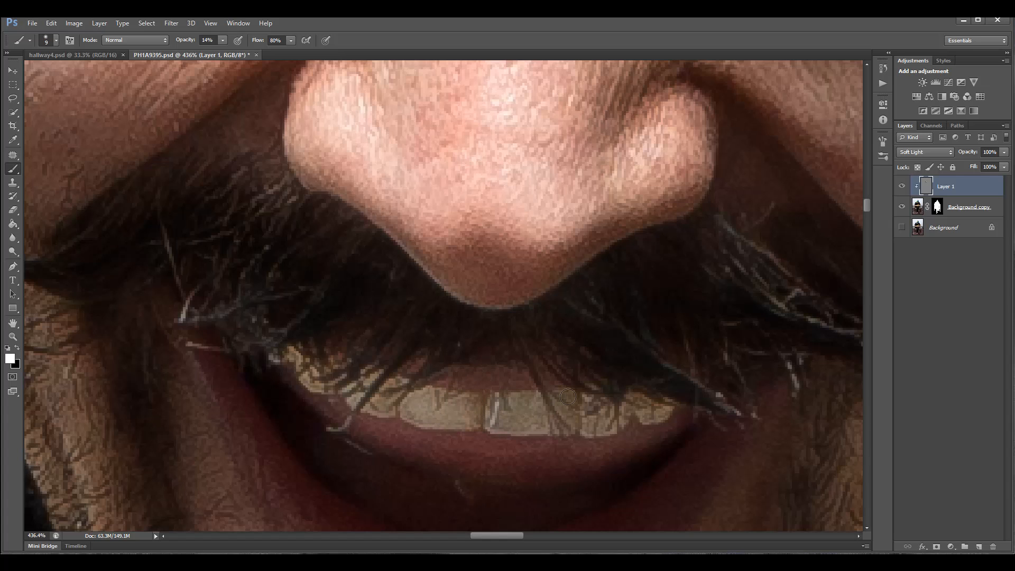
{"action": "left_click_drag", "start_coordinate": [583, 417], "coordinate": [659, 401]}
{"action": "left_click_drag", "start_coordinate": [434, 407], "coordinate": [400, 398]}
{"action": "scroll", "coordinate": [492, 412], "scroll_direction": "down", "scroll_amount": 6}
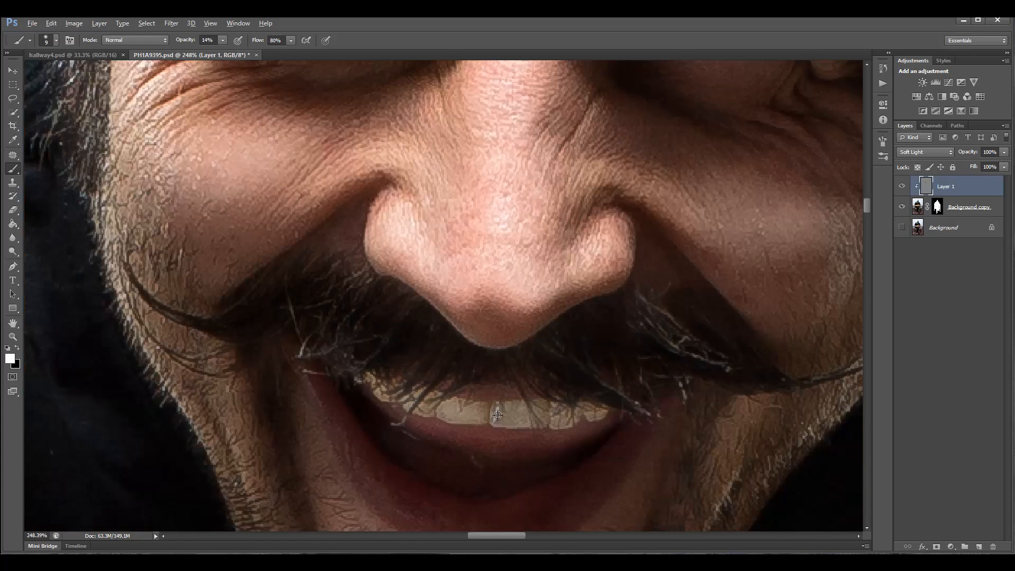
Step: Brighten the catchlight in the eye on the shaded side of the face with a size 6 white brush
{"action": "scroll", "coordinate": [598, 258], "scroll_direction": "up", "scroll_amount": 7}
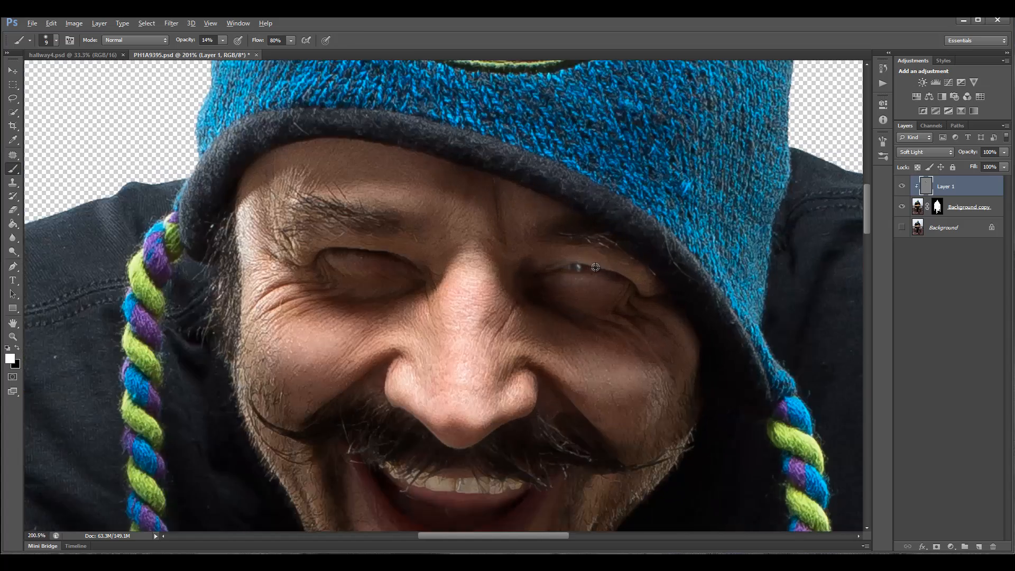
{"action": "scroll", "coordinate": [552, 275], "scroll_direction": "down", "scroll_amount": 2}
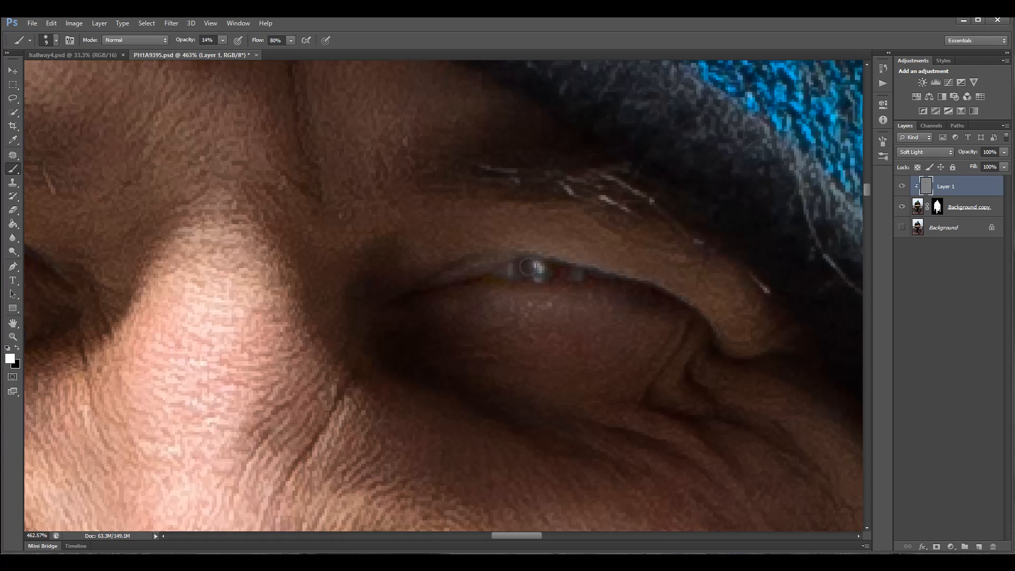
{"action": "key", "text": "bracketleft"}
{"action": "key", "text": "bracketleft"}
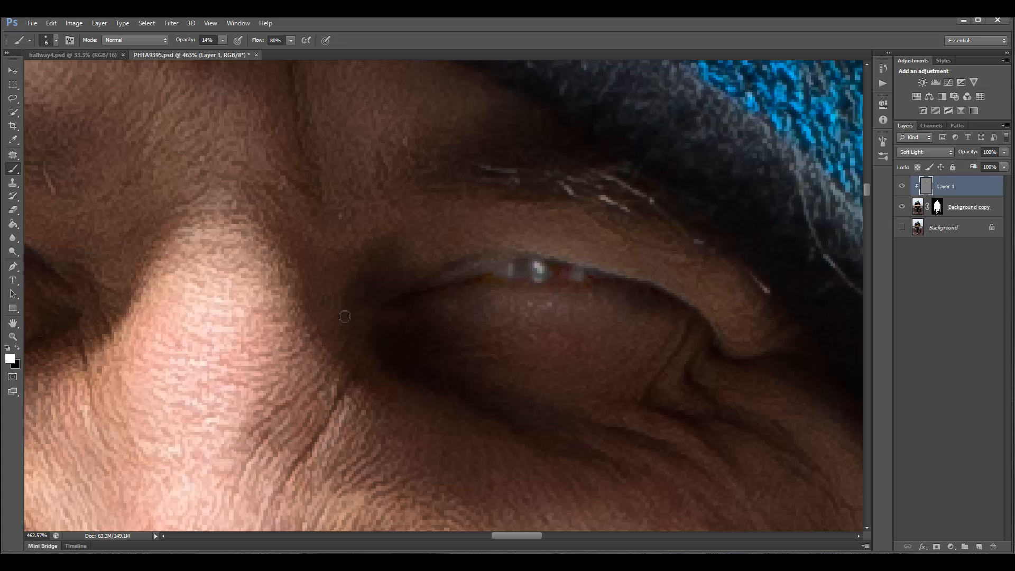
Step: Darken the lids and outer wrinkles around the eye with the catchlight, using a size 15 black brush
{"action": "key", "text": "x"}
{"action": "key", "text": "bracketright"}
{"action": "key", "text": "bracketright"}
{"action": "key", "text": "bracketright"}
{"action": "left_click_drag", "start_coordinate": [483, 312], "coordinate": [600, 303]}
{"action": "mouse_move", "coordinate": [480, 234]}
{"action": "left_mouse_down"}
{"action": "mouse_move", "coordinate": [564, 231]}
{"action": "mouse_move", "coordinate": [664, 270]}
{"action": "left_mouse_up"}
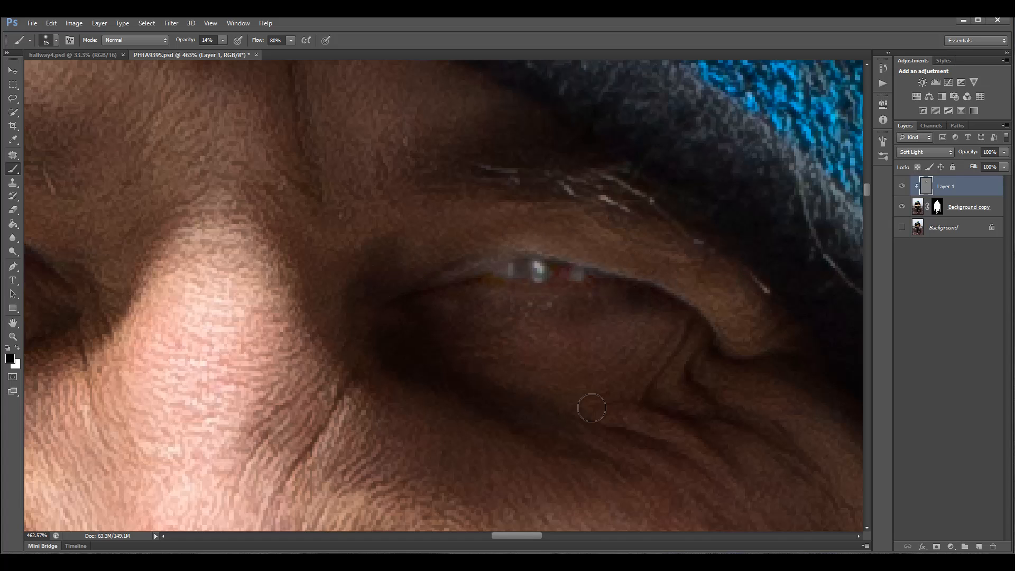
{"action": "left_click_drag", "start_coordinate": [637, 394], "coordinate": [719, 441]}
{"action": "mouse_move", "coordinate": [690, 371]}
{"action": "left_mouse_down"}
{"action": "mouse_move", "coordinate": [694, 395]}
{"action": "mouse_move", "coordinate": [744, 425]}
{"action": "left_mouse_up"}
{"action": "left_click_drag", "start_coordinate": [581, 407], "coordinate": [668, 433]}
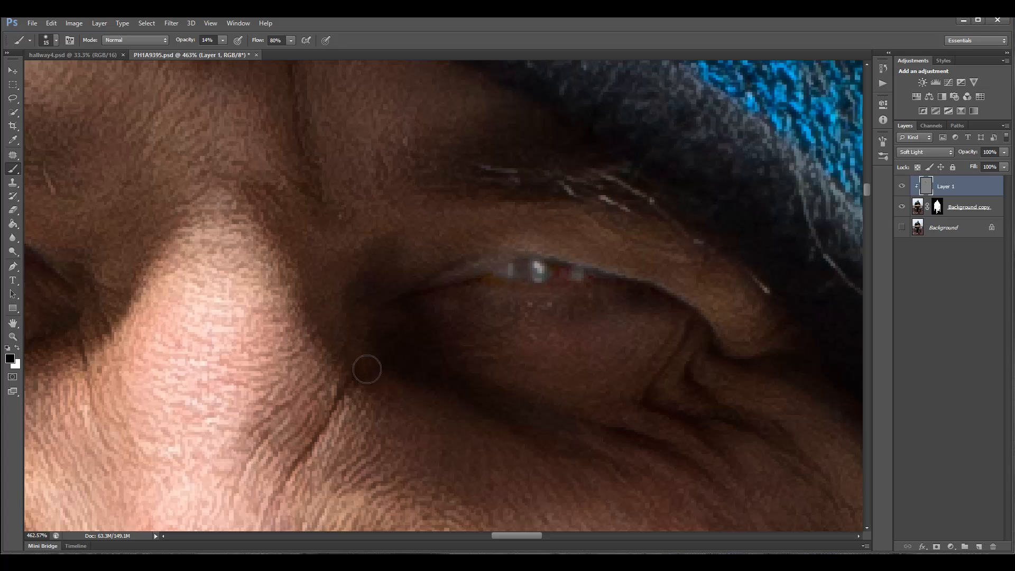
Step: Check the opposite eye, and darken the inner upper lid edge of the eye with the catchlight in black
{"action": "left_click_drag", "start_coordinate": [520, 537], "coordinate": [488, 536]}
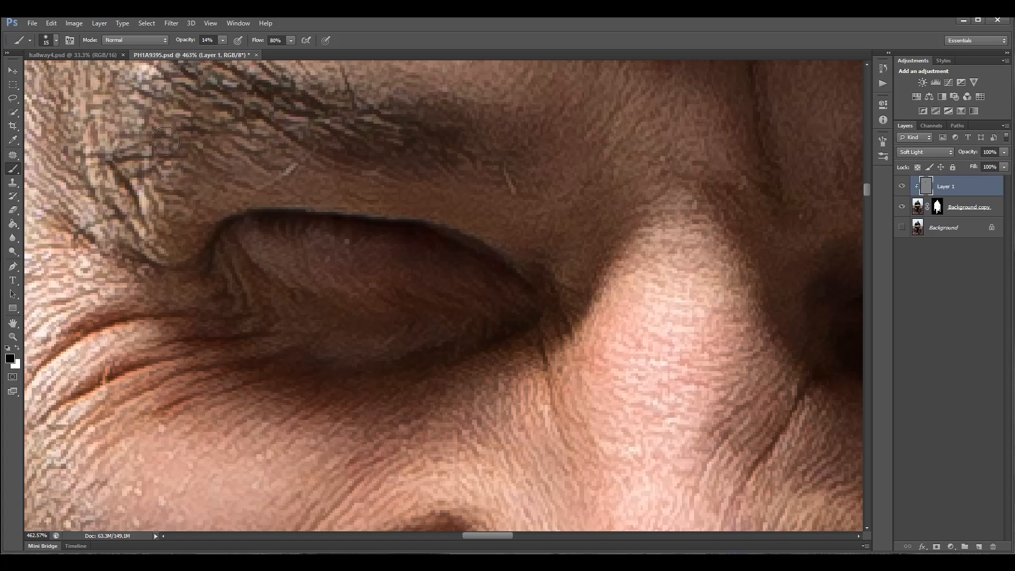
{"action": "scroll", "coordinate": [440, 258], "scroll_direction": "down", "scroll_amount": 10}
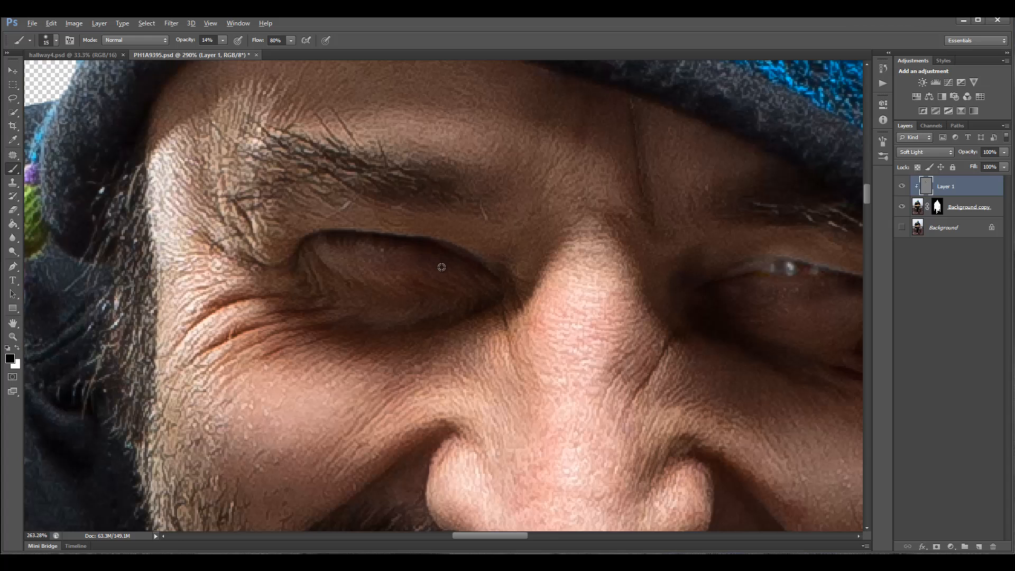
{"action": "scroll", "coordinate": [447, 277], "scroll_direction": "down", "scroll_amount": 4}
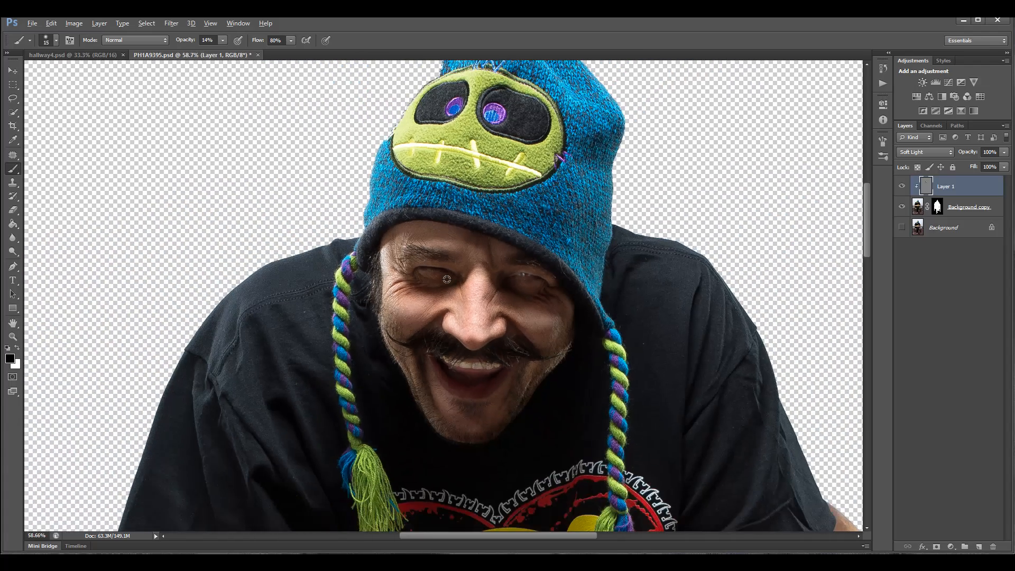
{"action": "scroll", "coordinate": [522, 269], "scroll_direction": "up", "scroll_amount": 5}
{"action": "scroll", "coordinate": [522, 266], "scroll_direction": "up", "scroll_amount": 4}
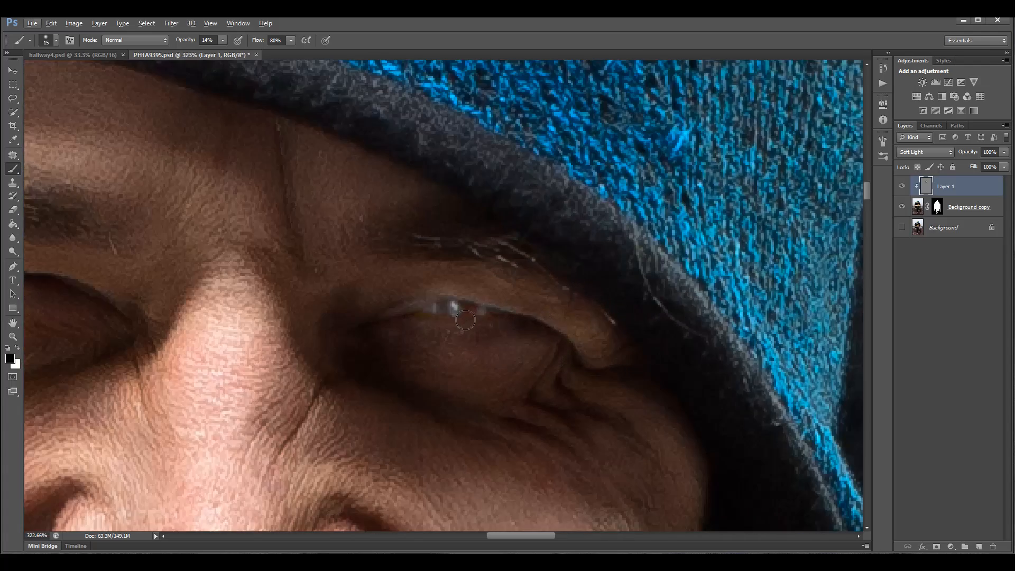
{"action": "mouse_move", "coordinate": [436, 307]}
{"action": "left_mouse_down"}
{"action": "mouse_move", "coordinate": [415, 309]}
{"action": "mouse_move", "coordinate": [434, 296]}
{"action": "mouse_move", "coordinate": [477, 310]}
{"action": "mouse_move", "coordinate": [370, 320]}
{"action": "left_mouse_up"}
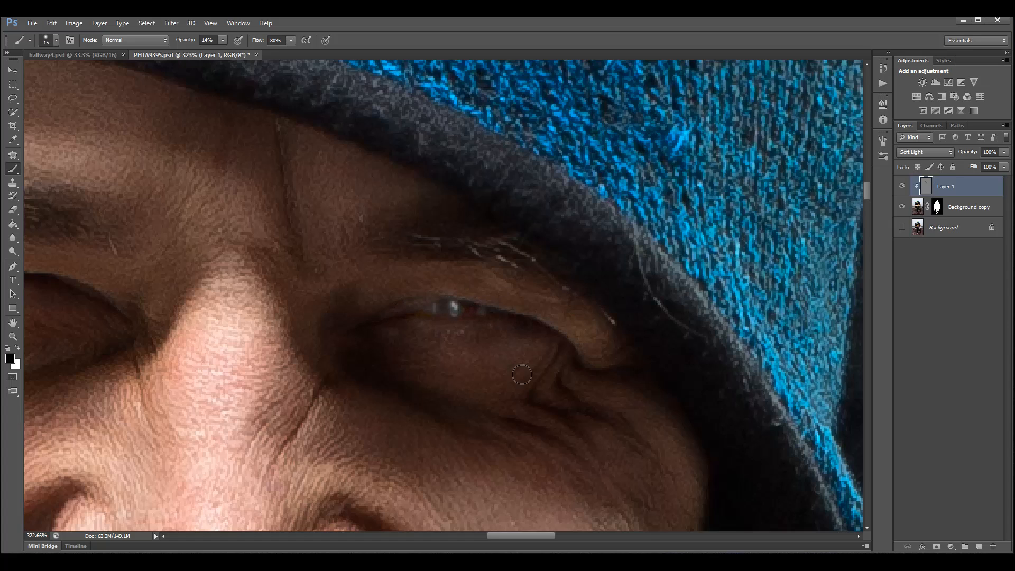
Step: Compare the portrait with and without the gray dodge-and-burn layer several times, leaving the layer visible
{"action": "scroll", "coordinate": [451, 353], "scroll_direction": "down", "scroll_amount": 2}
{"action": "scroll", "coordinate": [451, 353], "scroll_direction": "down", "scroll_amount": 8}
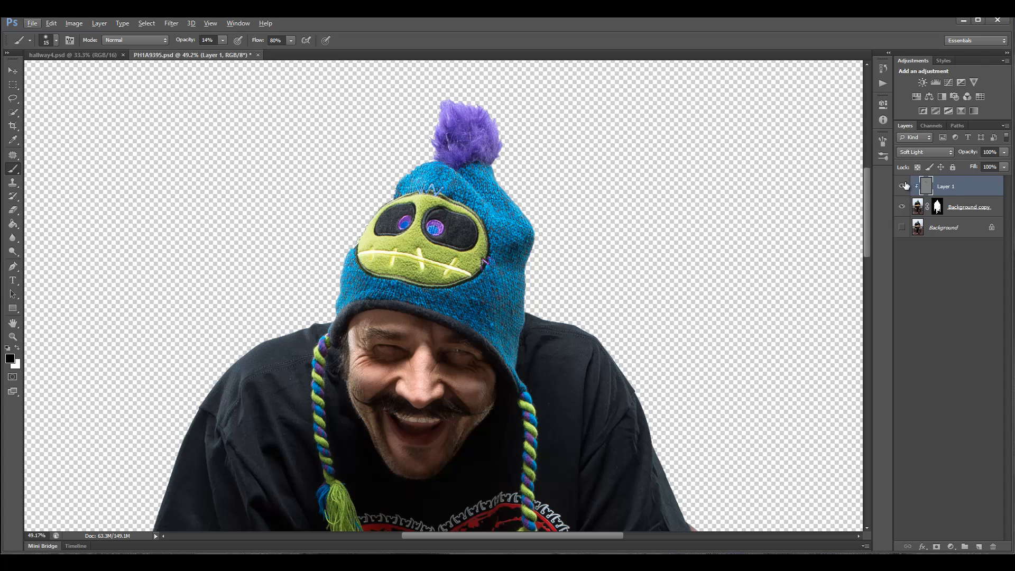
{"action": "left_click", "coordinate": [903, 186]}
{"action": "left_click", "coordinate": [902, 187]}
{"action": "left_click", "coordinate": [901, 187]}
{"action": "left_click", "coordinate": [902, 187]}
{"action": "left_click", "coordinate": [901, 186]}
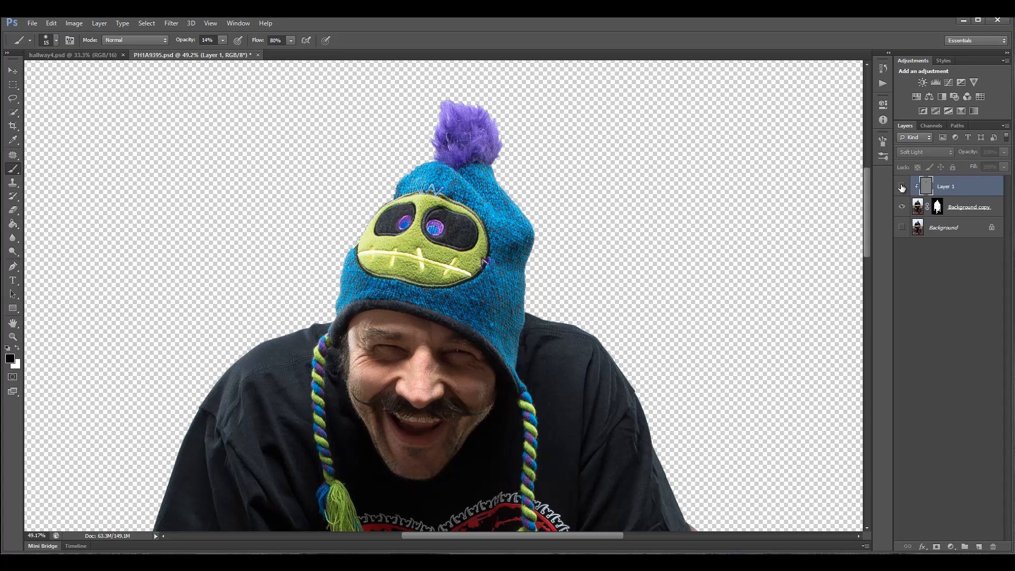
{"action": "left_click", "coordinate": [902, 186]}
{"action": "left_click", "coordinate": [902, 187]}
{"action": "left_click", "coordinate": [901, 187]}
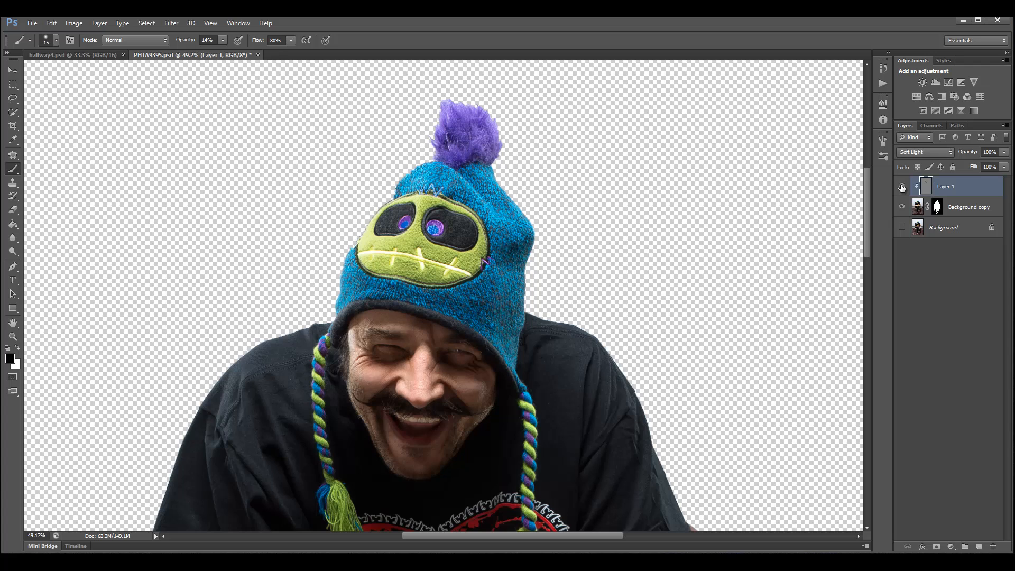
{"action": "left_click", "coordinate": [901, 186]}
{"action": "left_click", "coordinate": [902, 187]}
Step: Deepen the shadows on the hat and the T-shirt folds on the gray layer, using black brushes of size 45 and 30
{"action": "scroll", "coordinate": [512, 253], "scroll_direction": "up", "scroll_amount": 3}
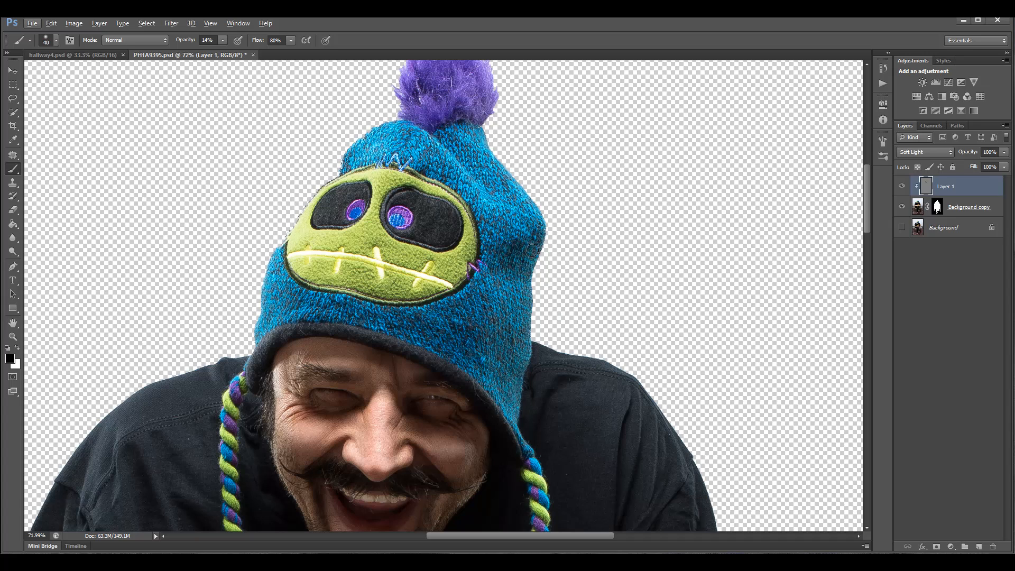
{"action": "key", "text": "bracketright"}
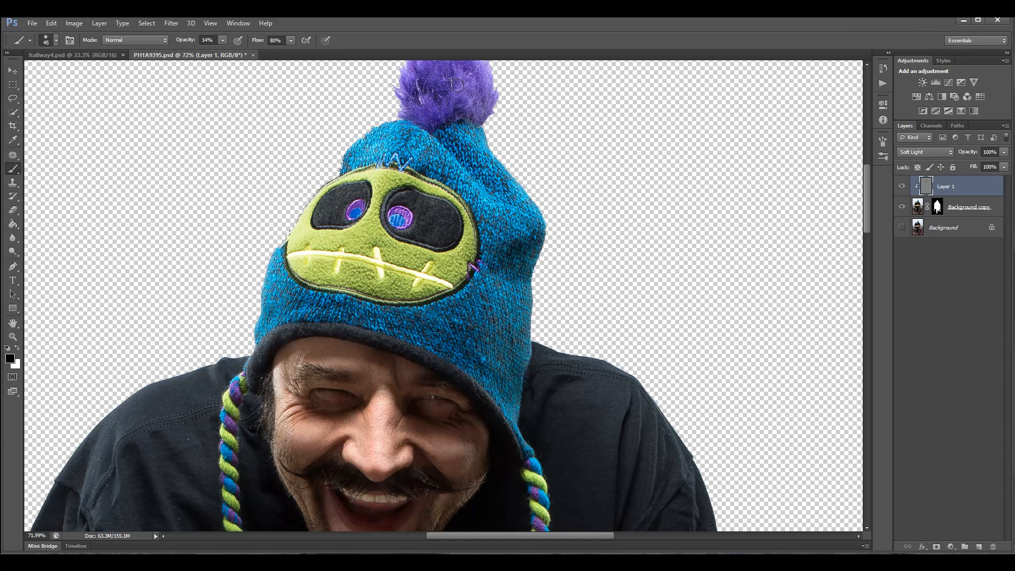
{"action": "scroll", "coordinate": [472, 207], "scroll_direction": "down", "scroll_amount": 5}
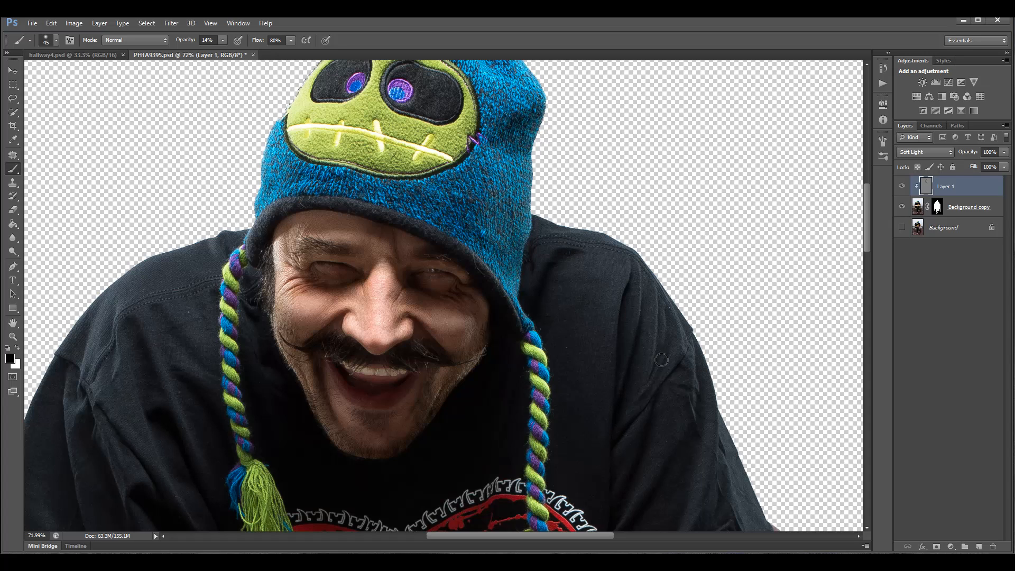
{"action": "key", "text": "bracketleft"}
{"action": "scroll", "coordinate": [686, 462], "scroll_direction": "down", "scroll_amount": 4}
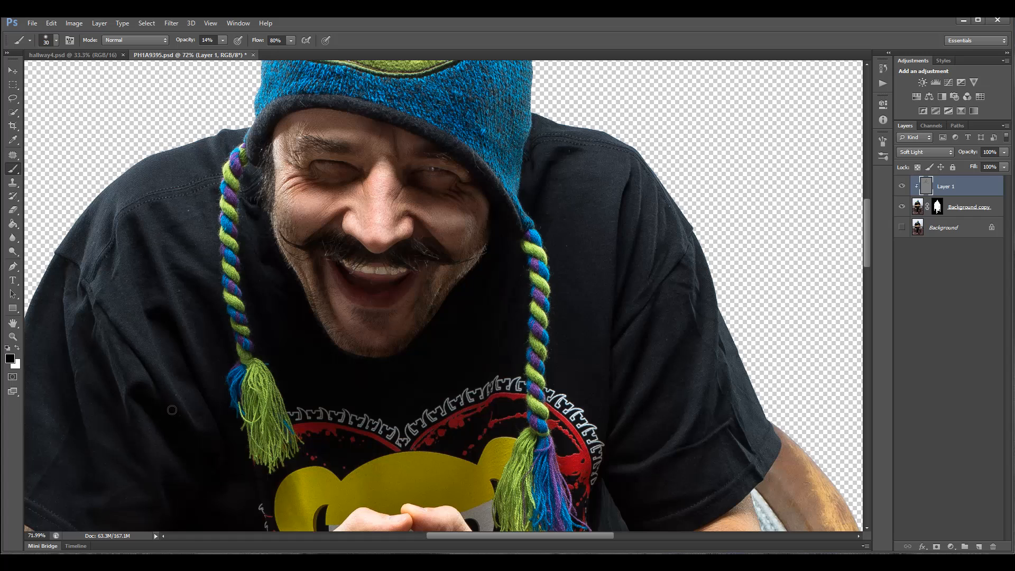
{"action": "scroll", "coordinate": [203, 395], "scroll_direction": "down", "scroll_amount": 4}
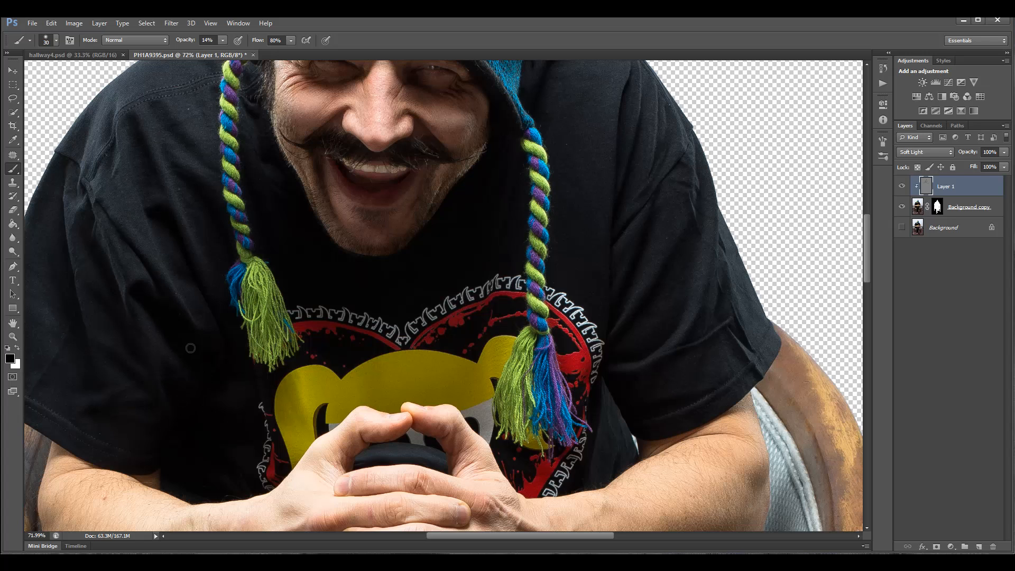
Step: Deepen the shading on the forearms and clasped hands with a size 80 black brush on the gray layer
{"action": "scroll", "coordinate": [359, 408], "scroll_direction": "down", "scroll_amount": 2}
{"action": "scroll", "coordinate": [260, 408], "scroll_direction": "down", "scroll_amount": 4}
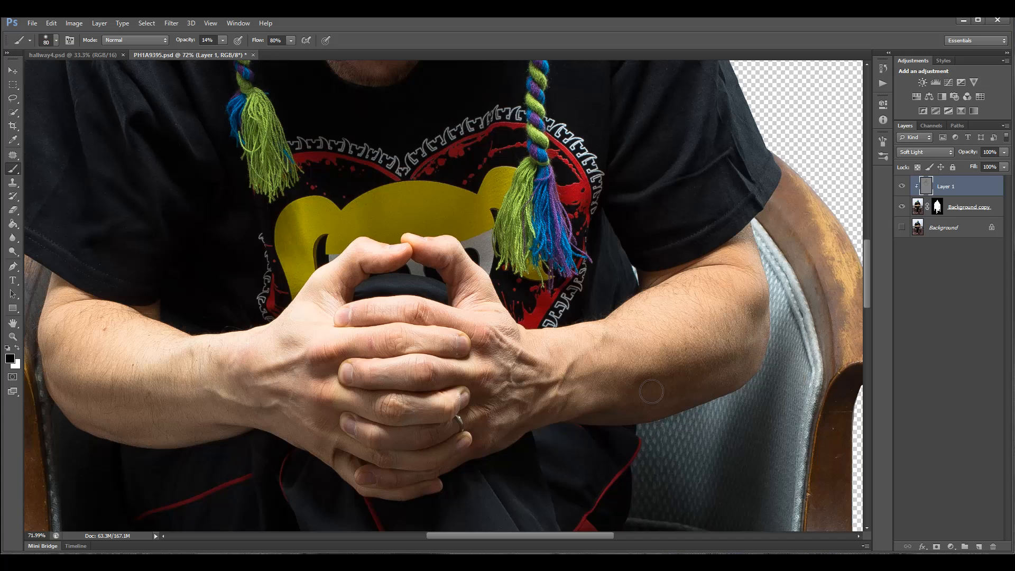
{"action": "key", "text": "bracketright"}
{"action": "key", "text": "bracketright"}
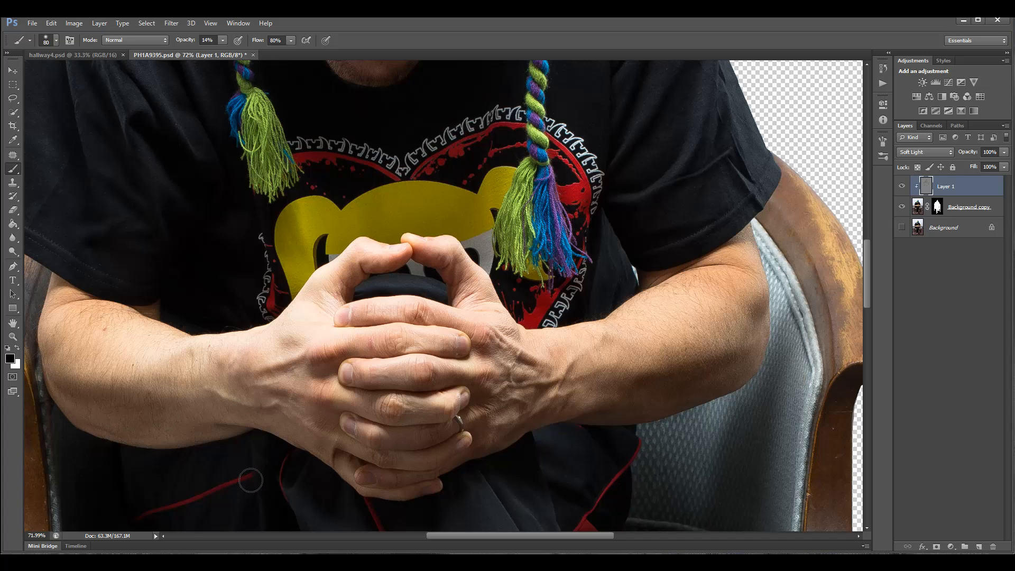
Step: Deepen the shading on the trouser folds around the bent knee on the gray layer with a size 80 black brush
{"action": "scroll", "coordinate": [247, 479], "scroll_direction": "down", "scroll_amount": 3}
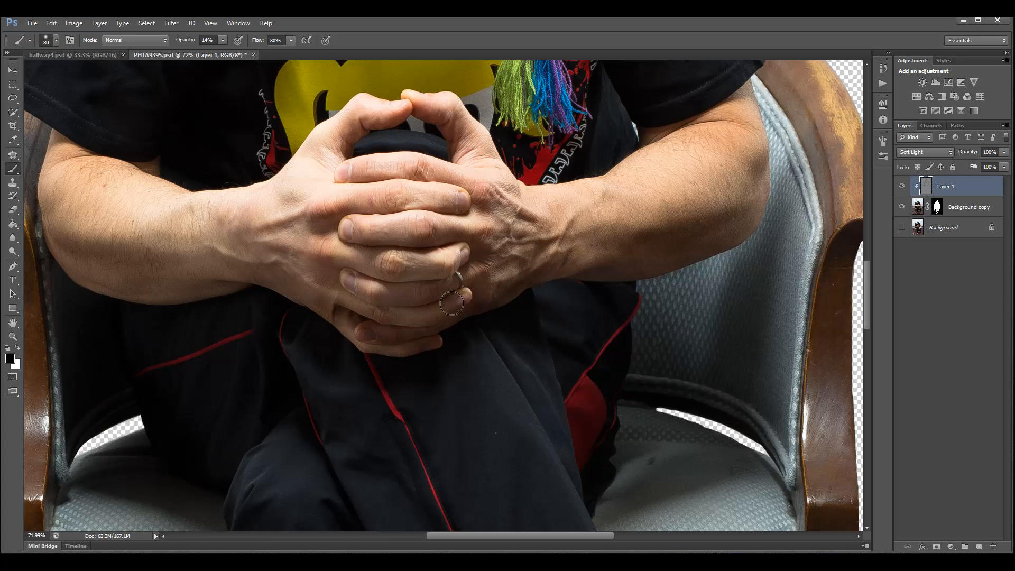
{"action": "scroll", "coordinate": [407, 404], "scroll_direction": "down", "scroll_amount": 3}
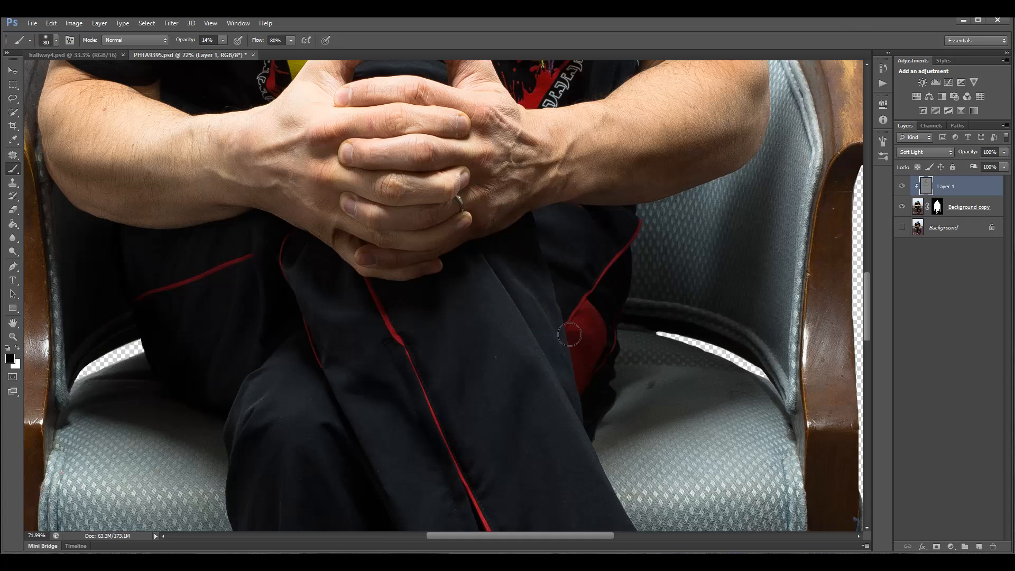
{"action": "scroll", "coordinate": [701, 338], "scroll_direction": "down", "scroll_amount": 2}
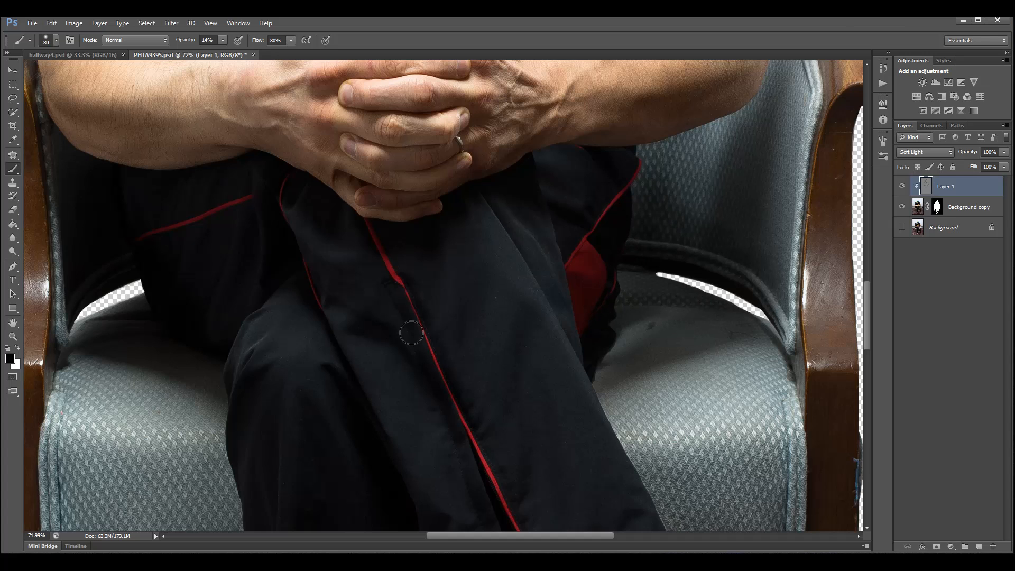
{"action": "scroll", "coordinate": [272, 336], "scroll_direction": "down", "scroll_amount": 2}
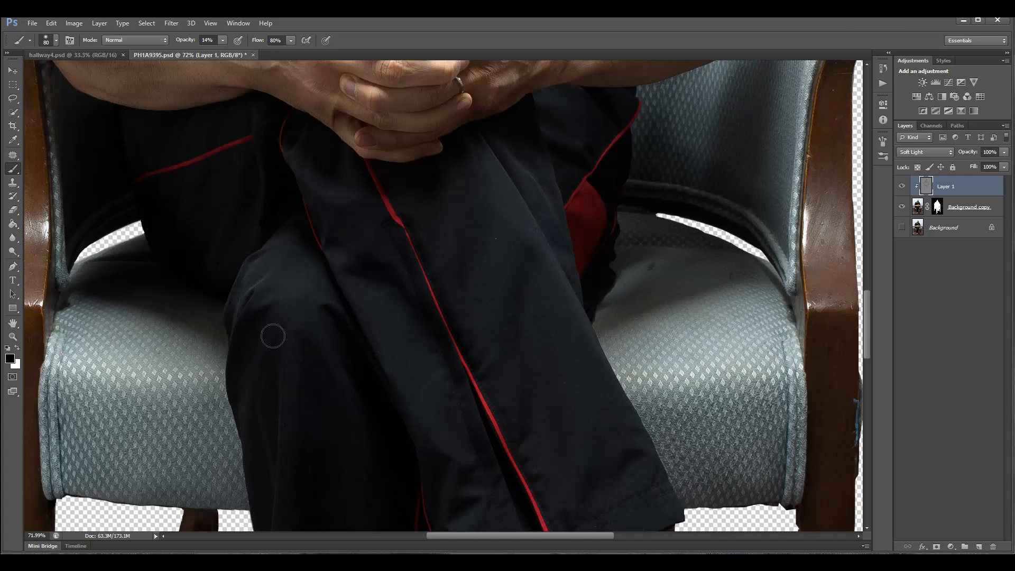
{"action": "mouse_move", "coordinate": [251, 344]}
{"action": "left_mouse_down"}
{"action": "mouse_move", "coordinate": [287, 365]}
{"action": "mouse_move", "coordinate": [298, 325]}
{"action": "mouse_move", "coordinate": [327, 418]}
{"action": "left_mouse_up"}
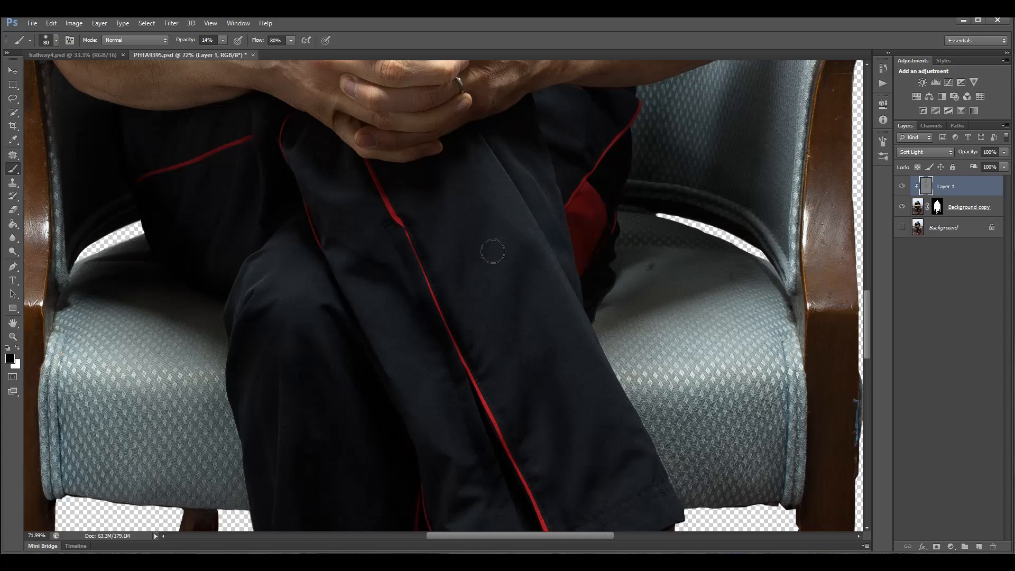
Step: Darken the raised foot's ankle and sole and the standing foot's toes on the gray layer with a size 80 black brush
{"action": "scroll", "coordinate": [504, 393], "scroll_direction": "down", "scroll_amount": 3}
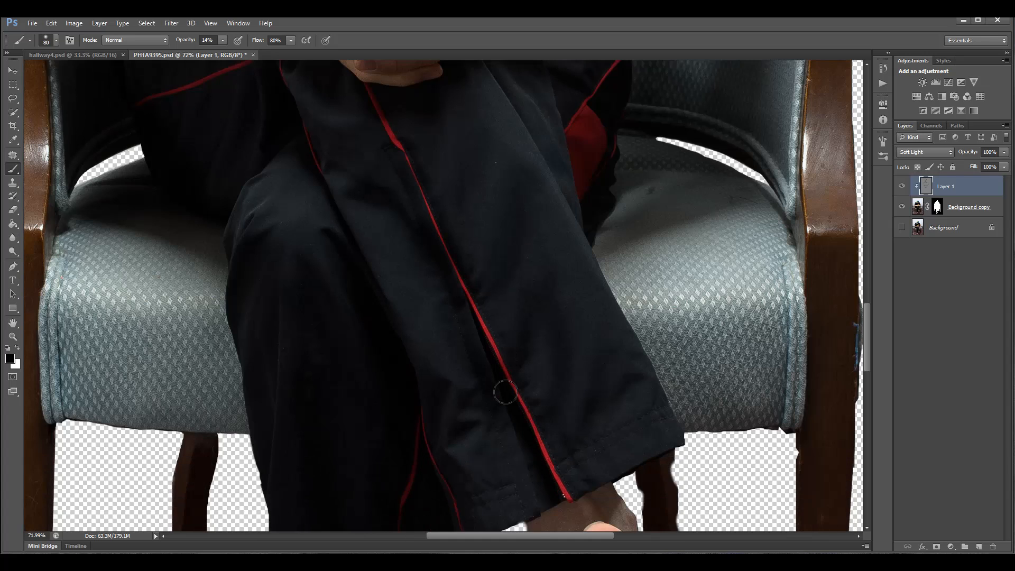
{"action": "scroll", "coordinate": [503, 391], "scroll_direction": "down", "scroll_amount": 5}
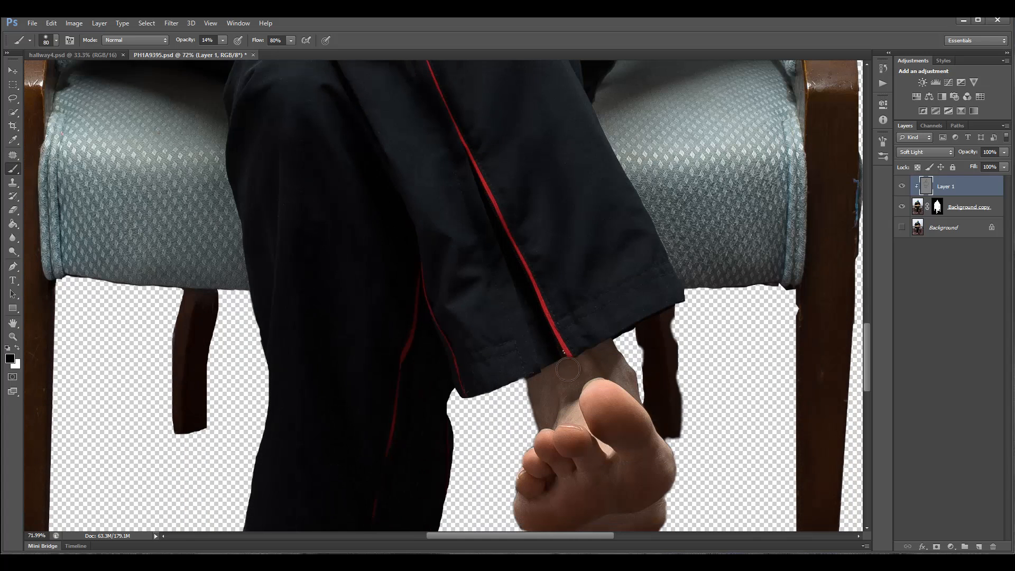
{"action": "mouse_move", "coordinate": [567, 368]}
{"action": "left_mouse_down"}
{"action": "mouse_move", "coordinate": [568, 413]}
{"action": "mouse_move", "coordinate": [616, 379]}
{"action": "mouse_move", "coordinate": [614, 352]}
{"action": "mouse_move", "coordinate": [564, 383]}
{"action": "left_mouse_up"}
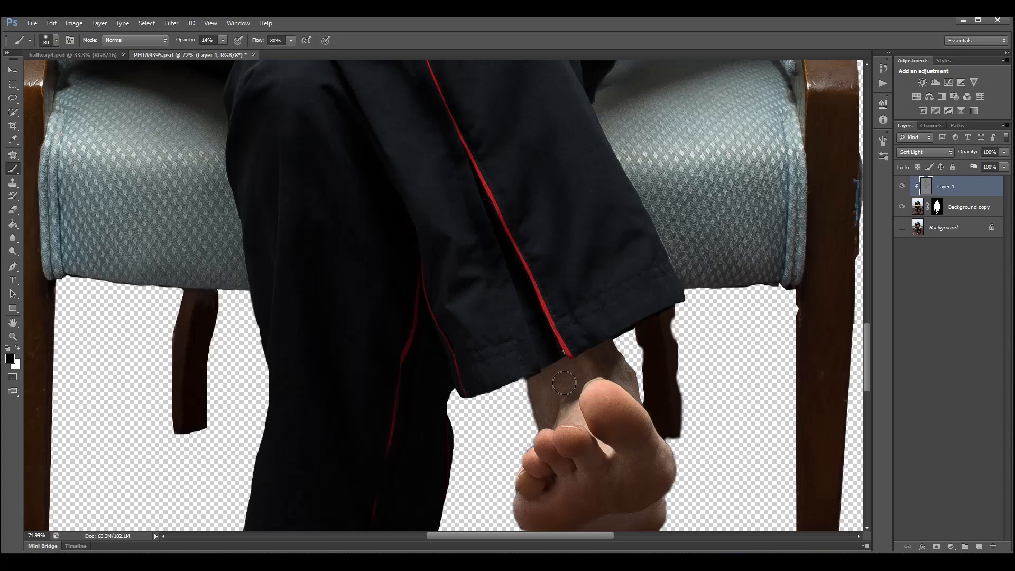
{"action": "scroll", "coordinate": [564, 383], "scroll_direction": "down", "scroll_amount": 5}
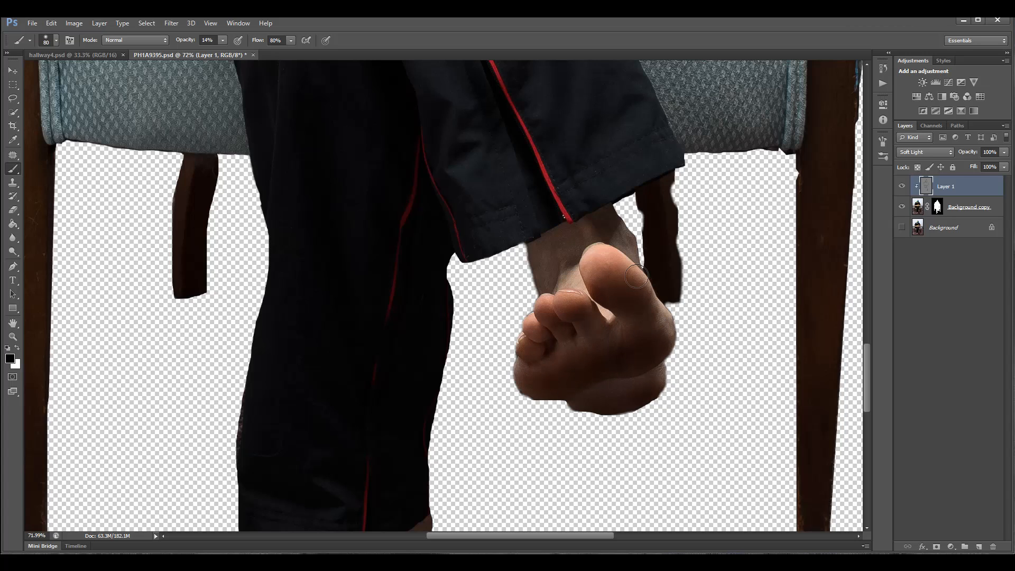
{"action": "scroll", "coordinate": [615, 342], "scroll_direction": "down", "scroll_amount": 3}
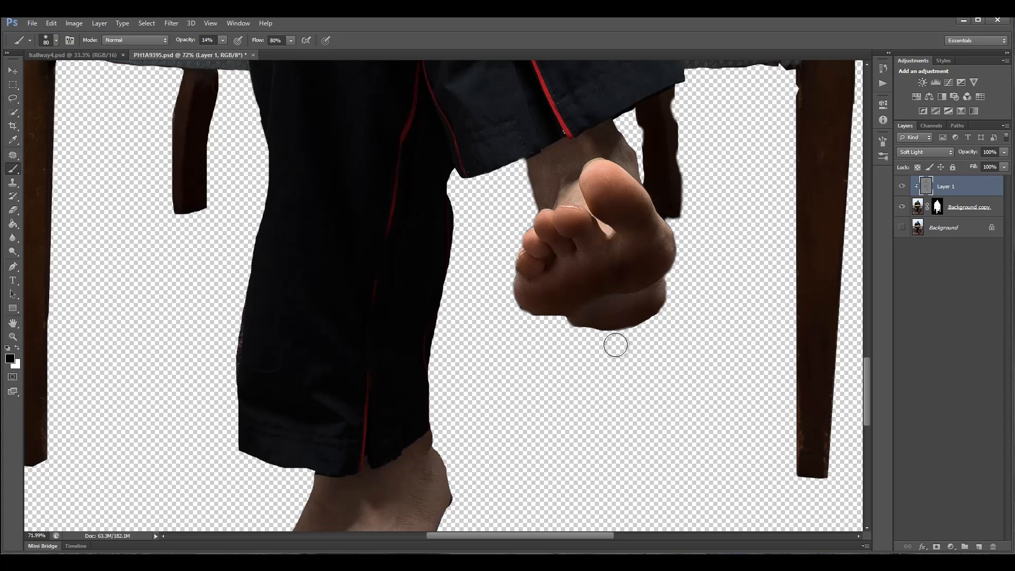
{"action": "scroll", "coordinate": [613, 348], "scroll_direction": "down", "scroll_amount": 7}
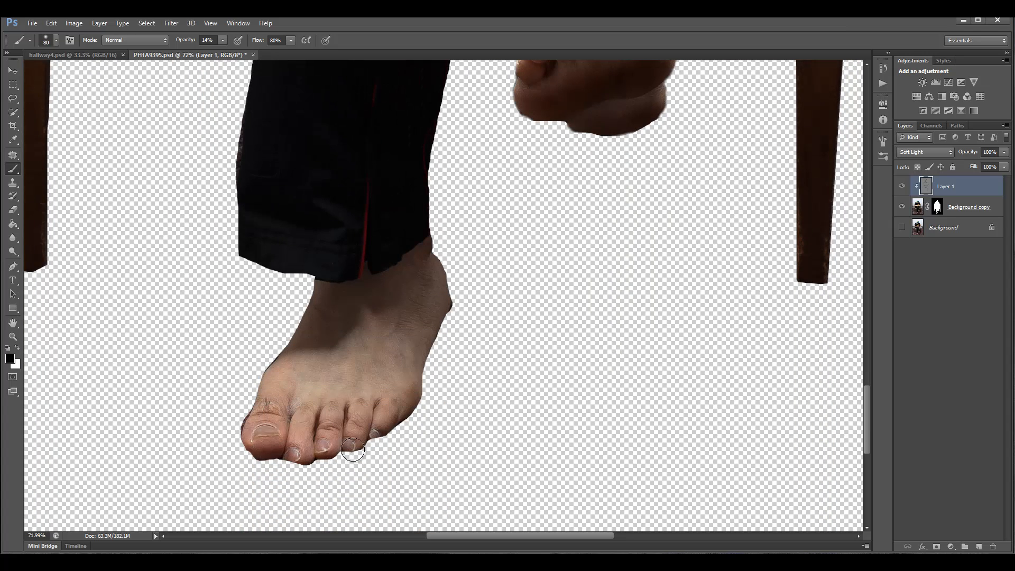
{"action": "mouse_move", "coordinate": [353, 449]}
{"action": "left_mouse_down"}
{"action": "mouse_move", "coordinate": [291, 449]}
{"action": "mouse_move", "coordinate": [398, 409]}
{"action": "mouse_move", "coordinate": [266, 456]}
{"action": "mouse_move", "coordinate": [294, 446]}
{"action": "left_mouse_up"}
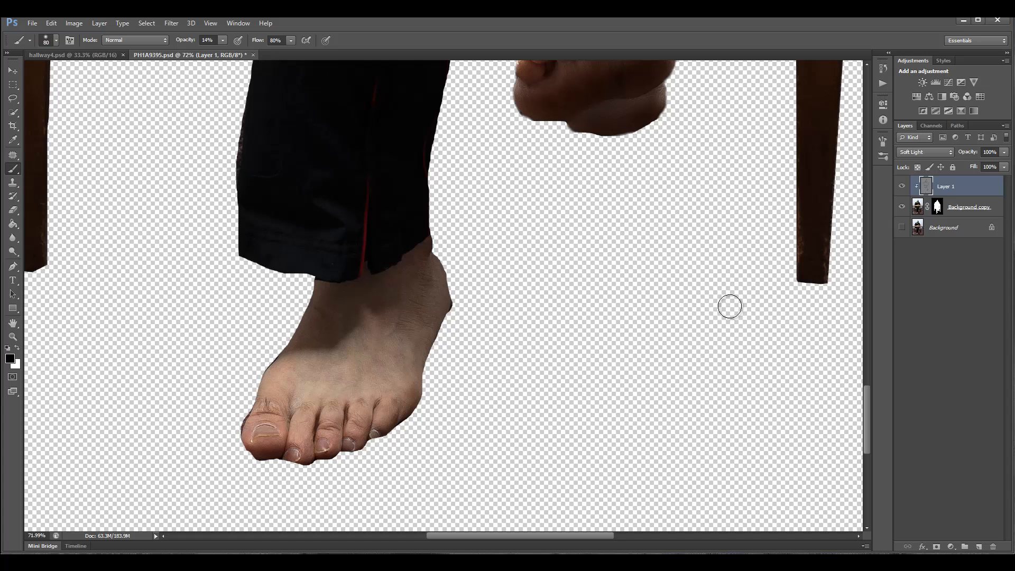
Step: Begin restoring the second toe's cut-off tip on the Background copy layer mask with a size 20 white brush
{"action": "left_click", "coordinate": [937, 206]}
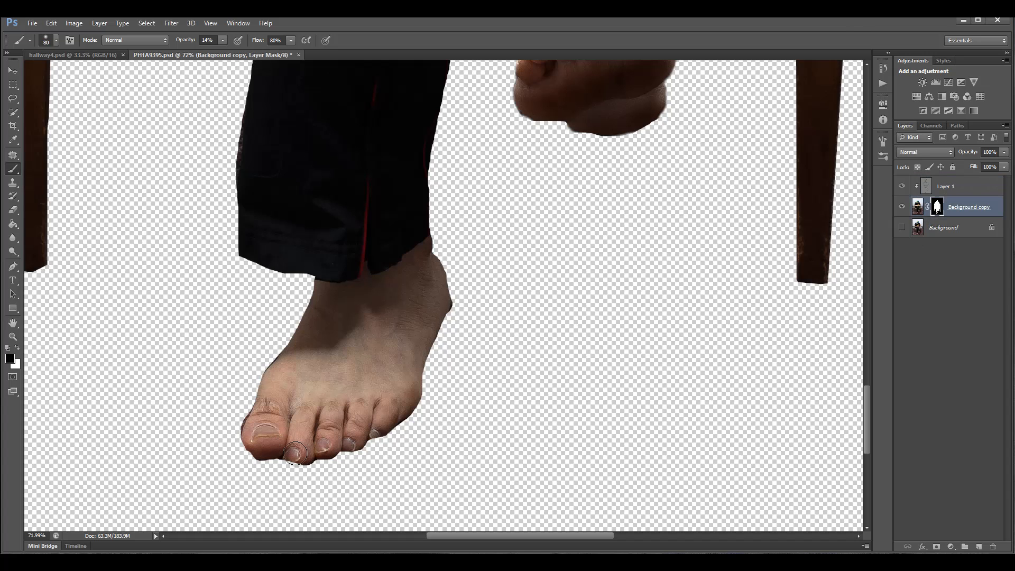
{"action": "scroll", "coordinate": [295, 453], "scroll_direction": "up", "scroll_amount": 3}
{"action": "scroll", "coordinate": [295, 452], "scroll_direction": "up", "scroll_amount": 3}
{"action": "scroll", "coordinate": [299, 465], "scroll_direction": "down", "scroll_amount": 1}
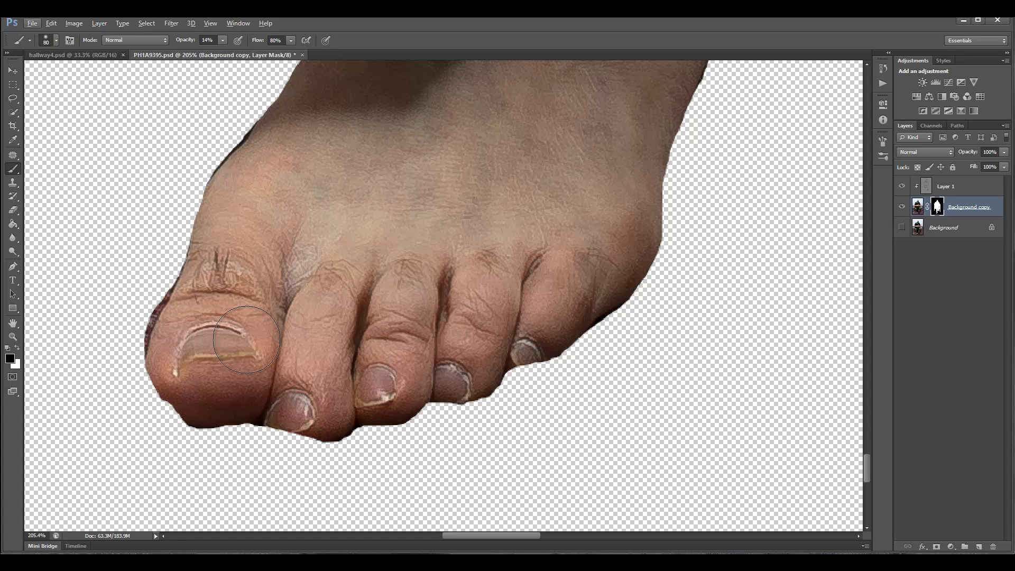
{"action": "key", "text": "bracketleft"}
{"action": "key", "text": "bracketleft"}
{"action": "key", "text": "bracketleft"}
{"action": "key", "text": "bracketleft"}
{"action": "key", "text": "bracketleft"}
{"action": "key", "text": "x"}
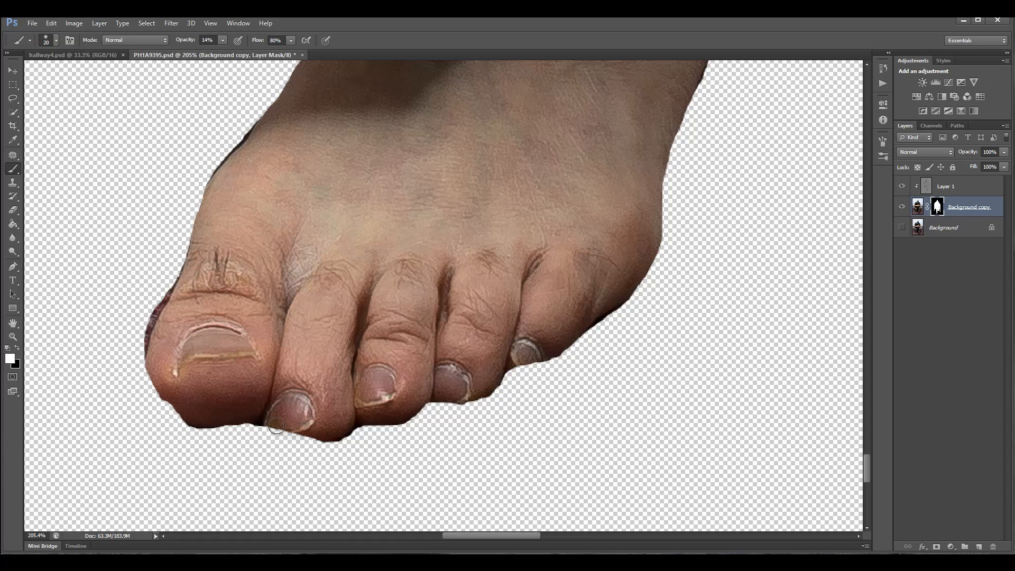
{"action": "mouse_move", "coordinate": [289, 429]}
{"action": "left_mouse_down"}
{"action": "mouse_move", "coordinate": [266, 423]}
{"action": "mouse_move", "coordinate": [288, 434]}
{"action": "left_mouse_up"}
Step: Restore the clipped edges of all the toes on the layer mask, painting white at 100% brush opacity
{"action": "left_click", "coordinate": [223, 41]}
{"action": "left_click_drag", "start_coordinate": [224, 52], "coordinate": [305, 53]}
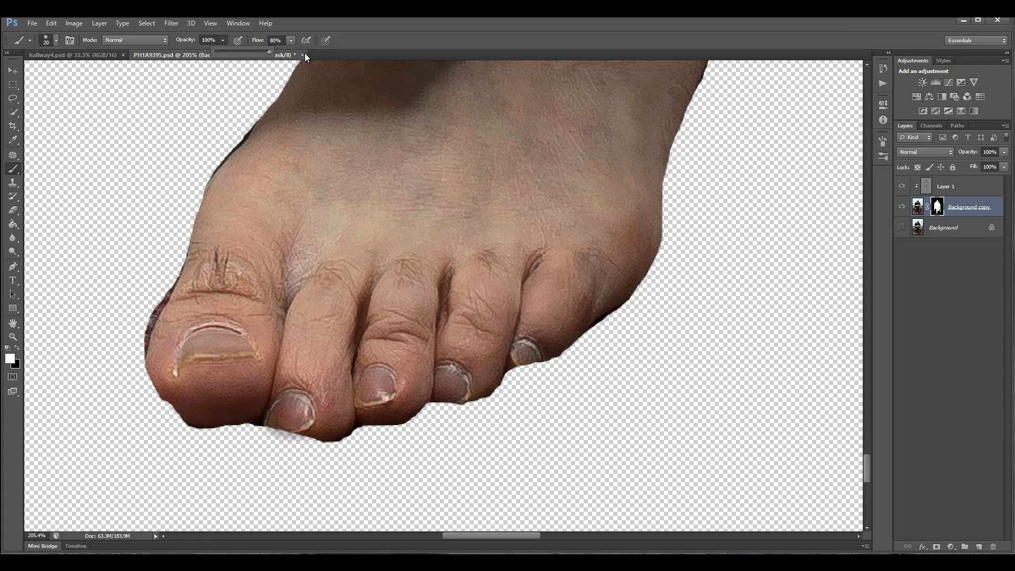
{"action": "left_click", "coordinate": [278, 425]}
{"action": "mouse_move", "coordinate": [280, 427]}
{"action": "left_mouse_down"}
{"action": "mouse_move", "coordinate": [296, 432]}
{"action": "mouse_move", "coordinate": [276, 424]}
{"action": "mouse_move", "coordinate": [283, 436]}
{"action": "mouse_move", "coordinate": [330, 431]}
{"action": "mouse_move", "coordinate": [309, 442]}
{"action": "mouse_move", "coordinate": [264, 428]}
{"action": "mouse_move", "coordinate": [303, 437]}
{"action": "mouse_move", "coordinate": [275, 430]}
{"action": "left_mouse_up"}
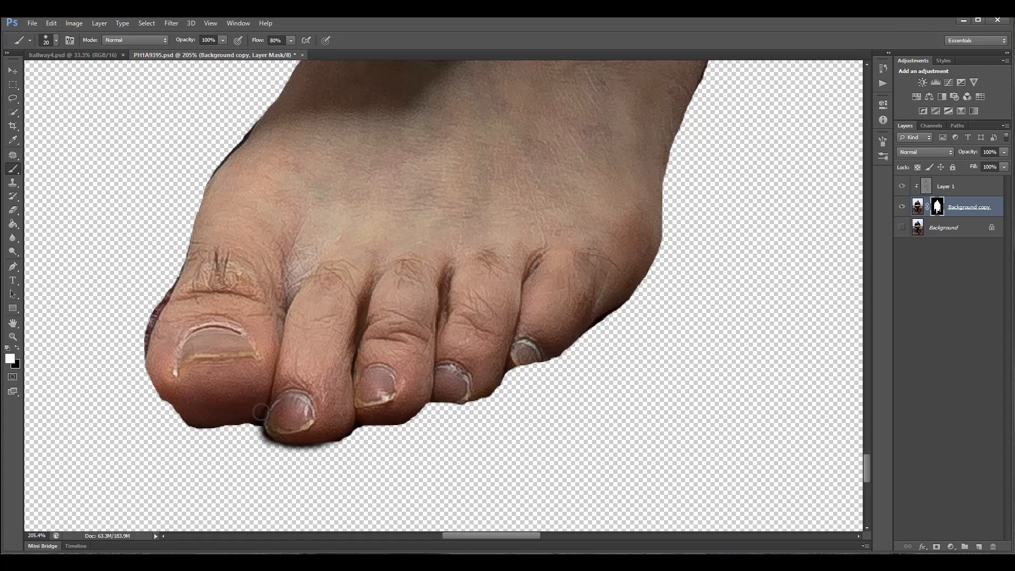
{"action": "mouse_move", "coordinate": [184, 406]}
{"action": "left_mouse_down"}
{"action": "mouse_move", "coordinate": [162, 404]}
{"action": "mouse_move", "coordinate": [175, 401]}
{"action": "mouse_move", "coordinate": [153, 370]}
{"action": "mouse_move", "coordinate": [167, 410]}
{"action": "mouse_move", "coordinate": [195, 422]}
{"action": "mouse_move", "coordinate": [178, 401]}
{"action": "left_mouse_up"}
{"action": "mouse_move", "coordinate": [370, 420]}
{"action": "left_mouse_down"}
{"action": "mouse_move", "coordinate": [453, 402]}
{"action": "mouse_move", "coordinate": [429, 392]}
{"action": "mouse_move", "coordinate": [455, 403]}
{"action": "mouse_move", "coordinate": [485, 392]}
{"action": "mouse_move", "coordinate": [477, 394]}
{"action": "mouse_move", "coordinate": [529, 350]}
{"action": "mouse_move", "coordinate": [532, 367]}
{"action": "mouse_move", "coordinate": [540, 358]}
{"action": "mouse_move", "coordinate": [507, 375]}
{"action": "mouse_move", "coordinate": [549, 349]}
{"action": "mouse_move", "coordinate": [539, 365]}
{"action": "mouse_move", "coordinate": [558, 346]}
{"action": "mouse_move", "coordinate": [520, 369]}
{"action": "mouse_move", "coordinate": [562, 335]}
{"action": "left_mouse_up"}
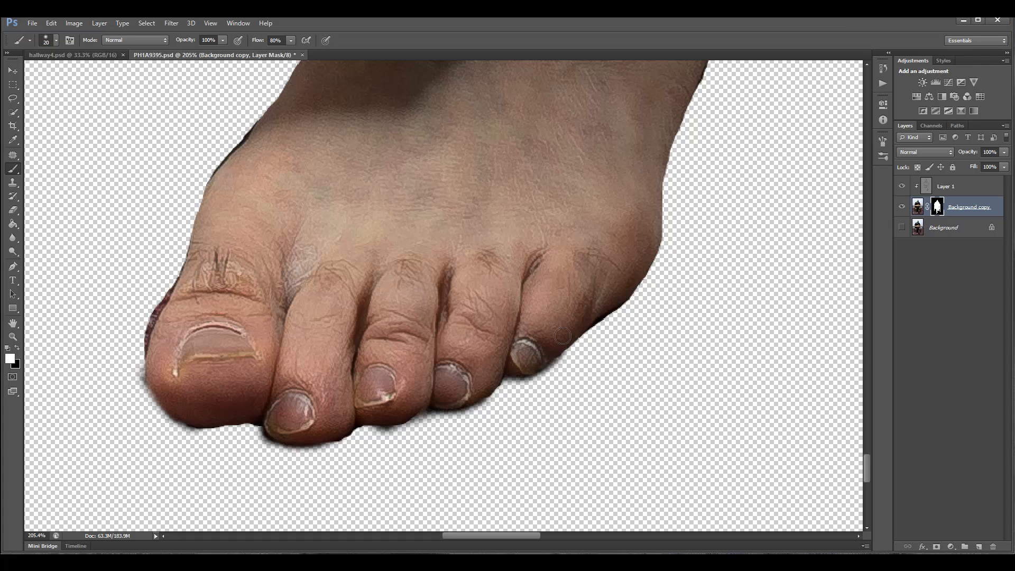
Step: Trim the excess fringe beneath the toes and along the big toe's outer edge by painting black on the layer mask
{"action": "left_click", "coordinate": [17, 348]}
{"action": "mouse_move", "coordinate": [503, 405]}
{"action": "left_mouse_down"}
{"action": "mouse_move", "coordinate": [446, 403]}
{"action": "mouse_move", "coordinate": [429, 431]}
{"action": "mouse_move", "coordinate": [364, 437]}
{"action": "mouse_move", "coordinate": [328, 455]}
{"action": "mouse_move", "coordinate": [277, 452]}
{"action": "mouse_move", "coordinate": [254, 443]}
{"action": "mouse_move", "coordinate": [260, 429]}
{"action": "mouse_move", "coordinate": [251, 449]}
{"action": "left_mouse_up"}
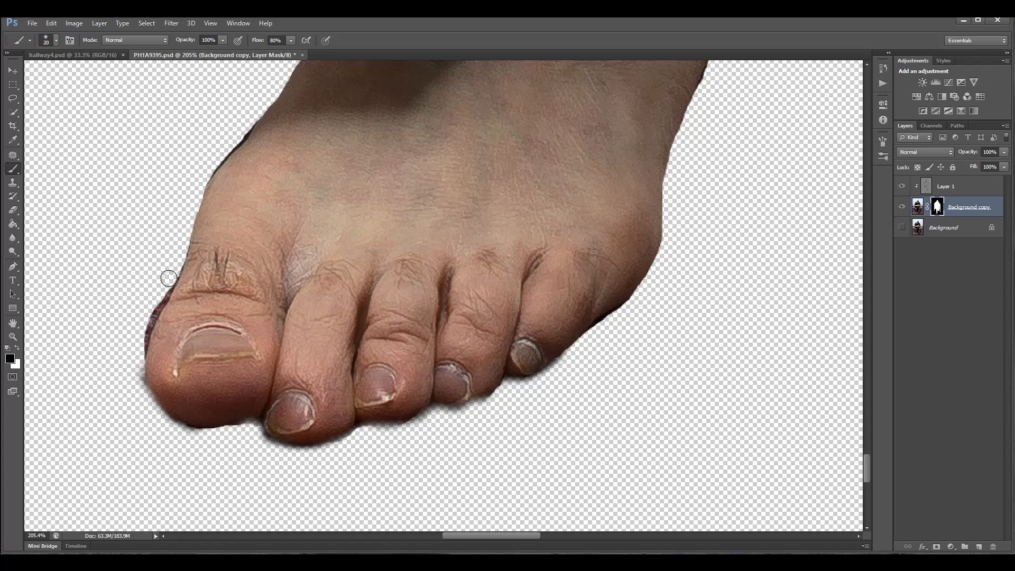
{"action": "mouse_move", "coordinate": [159, 292]}
{"action": "left_mouse_down"}
{"action": "mouse_move", "coordinate": [135, 324]}
{"action": "mouse_move", "coordinate": [154, 294]}
{"action": "mouse_move", "coordinate": [136, 356]}
{"action": "mouse_move", "coordinate": [140, 394]}
{"action": "left_mouse_up"}
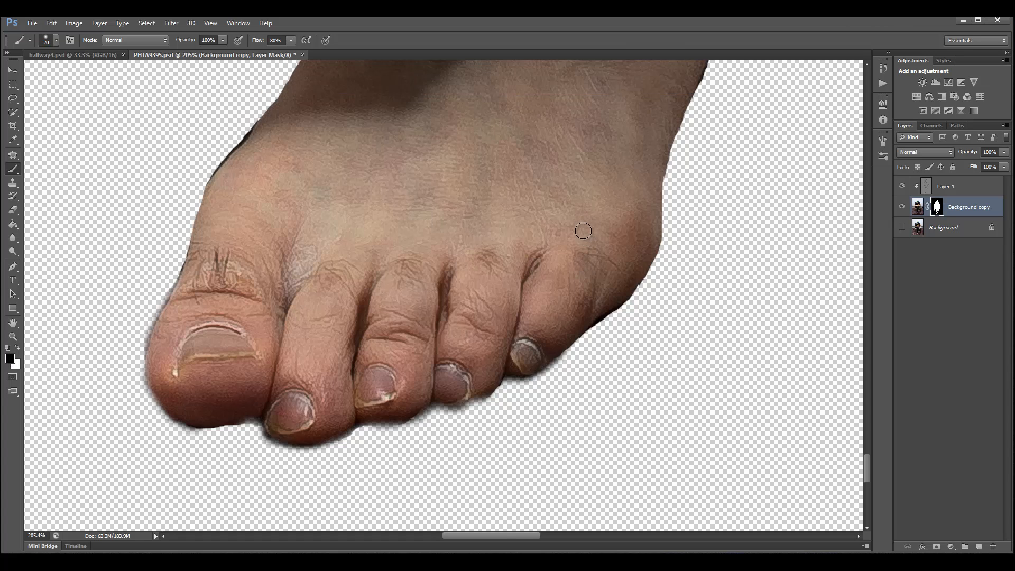
{"action": "scroll", "coordinate": [584, 230], "scroll_direction": "down", "scroll_amount": 3}
{"action": "scroll", "coordinate": [583, 231], "scroll_direction": "down", "scroll_amount": 5}
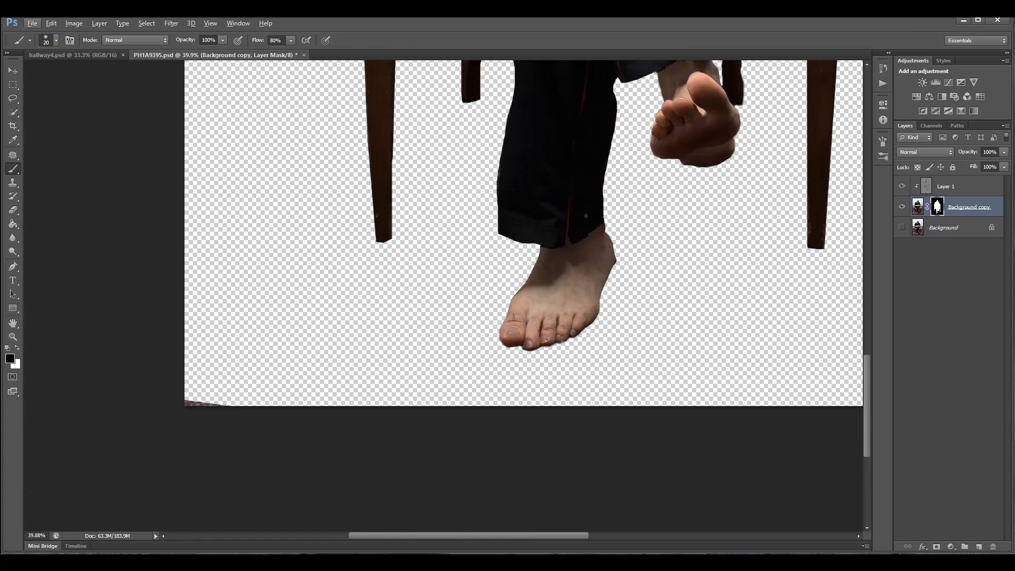
Step: Darken the standing foot and its toes on Layer 1 with a size 90 black brush at 15% opacity
{"action": "scroll", "coordinate": [586, 216], "scroll_direction": "up", "scroll_amount": 3}
{"action": "scroll", "coordinate": [586, 215], "scroll_direction": "up", "scroll_amount": 2}
{"action": "scroll", "coordinate": [600, 378], "scroll_direction": "down", "scroll_amount": 3}
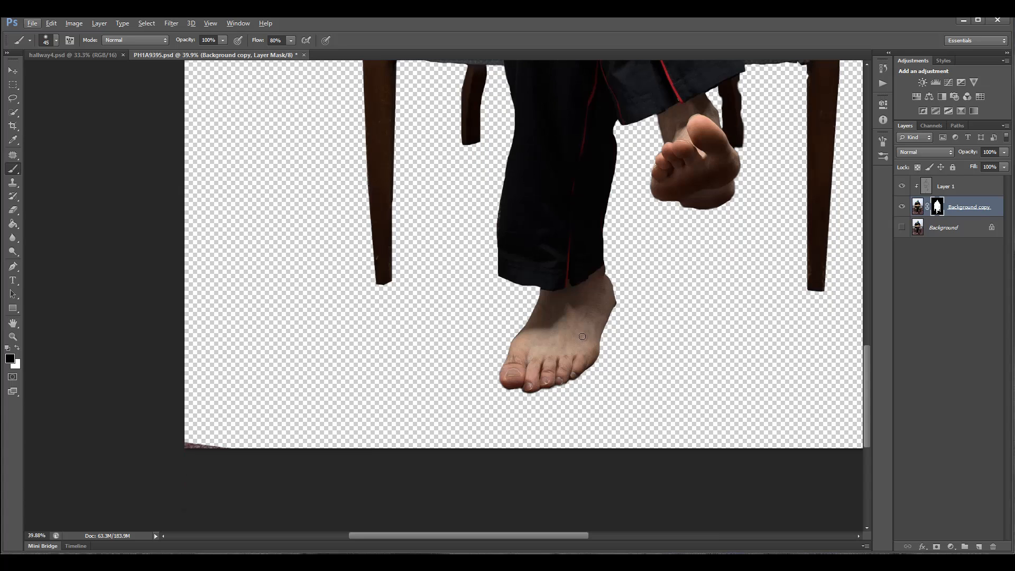
{"action": "left_click", "coordinate": [919, 183]}
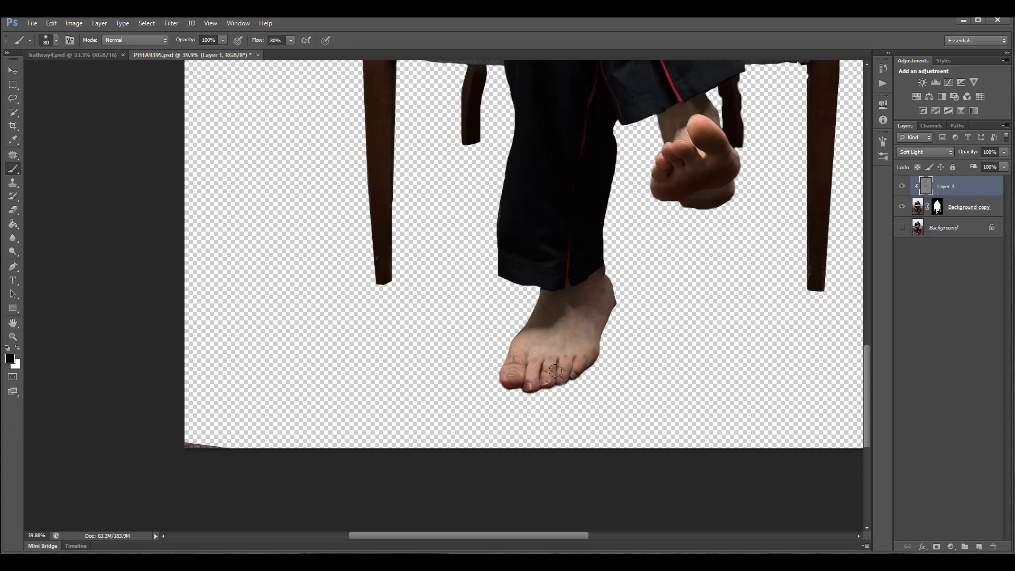
{"action": "left_click", "coordinate": [221, 43]}
{"action": "left_click_drag", "start_coordinate": [179, 52], "coordinate": [176, 51]}
{"action": "left_click", "coordinate": [571, 287]}
{"action": "left_click_drag", "start_coordinate": [501, 371], "coordinate": [561, 390]}
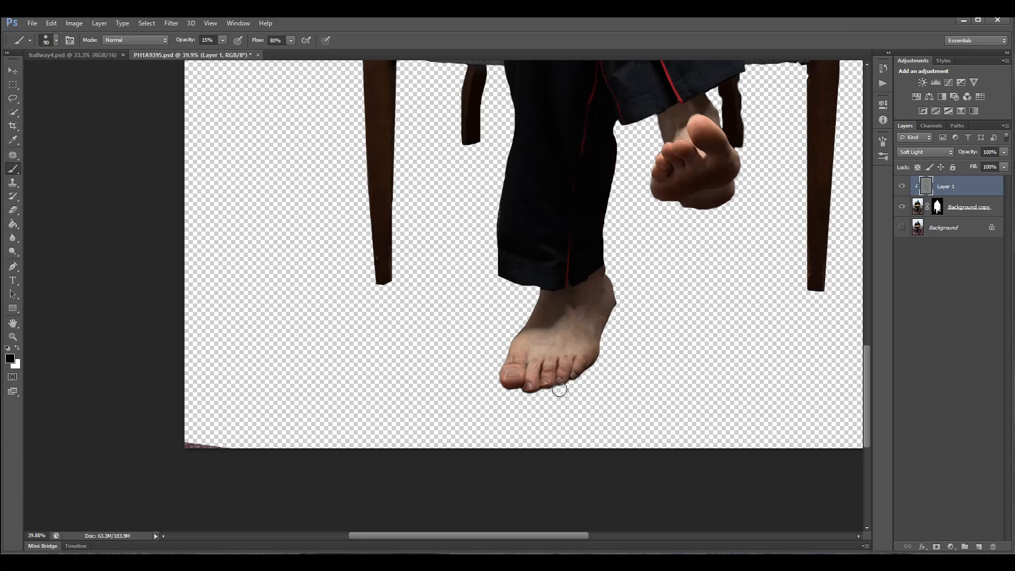
{"action": "mouse_move", "coordinate": [496, 357]}
{"action": "left_mouse_down"}
{"action": "mouse_move", "coordinate": [505, 377]}
{"action": "mouse_move", "coordinate": [495, 368]}
{"action": "mouse_move", "coordinate": [528, 388]}
{"action": "mouse_move", "coordinate": [561, 374]}
{"action": "mouse_move", "coordinate": [527, 356]}
{"action": "mouse_move", "coordinate": [538, 364]}
{"action": "mouse_move", "coordinate": [529, 375]}
{"action": "mouse_move", "coordinate": [521, 345]}
{"action": "mouse_move", "coordinate": [512, 366]}
{"action": "mouse_move", "coordinate": [539, 341]}
{"action": "mouse_move", "coordinate": [548, 342]}
{"action": "mouse_move", "coordinate": [543, 357]}
{"action": "mouse_move", "coordinate": [575, 329]}
{"action": "mouse_move", "coordinate": [563, 366]}
{"action": "left_mouse_up"}
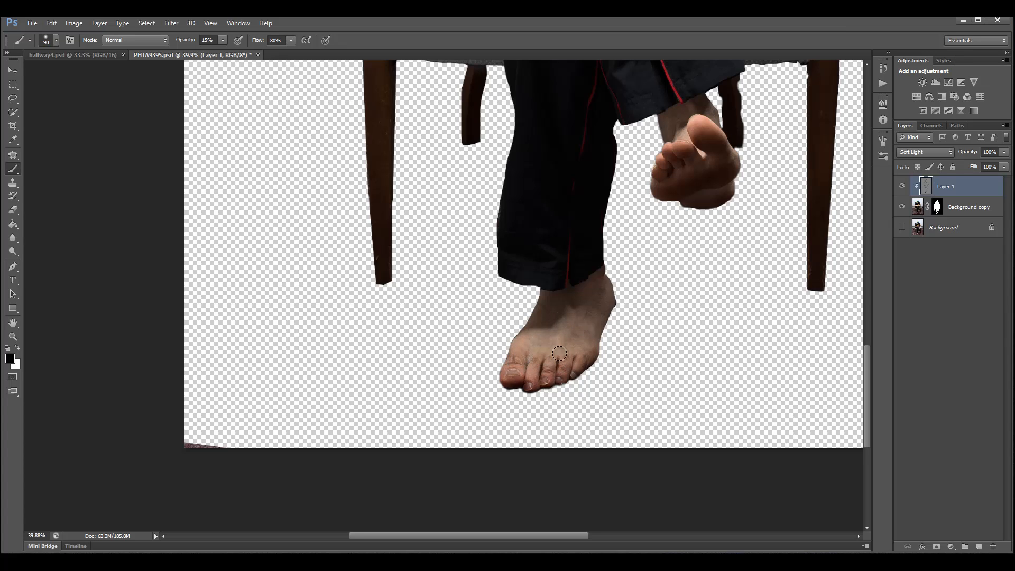
Step: Brighten the trouser fold highlights on both legs with a size 90 white brush at 15% opacity on the gray layer
{"action": "scroll", "coordinate": [596, 269], "scroll_direction": "down", "scroll_amount": 3}
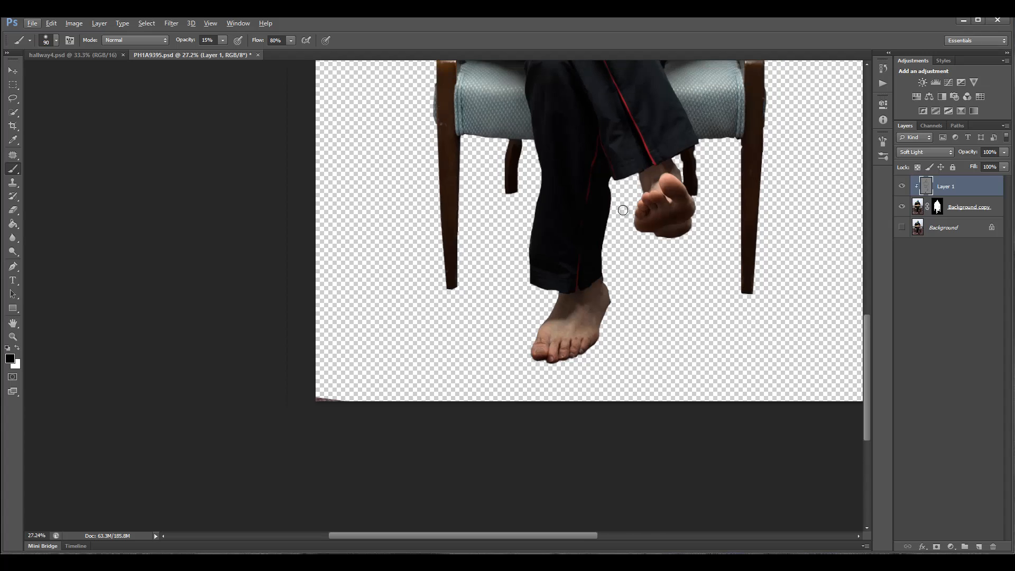
{"action": "scroll", "coordinate": [623, 211], "scroll_direction": "up", "scroll_amount": 4}
{"action": "key", "text": "x"}
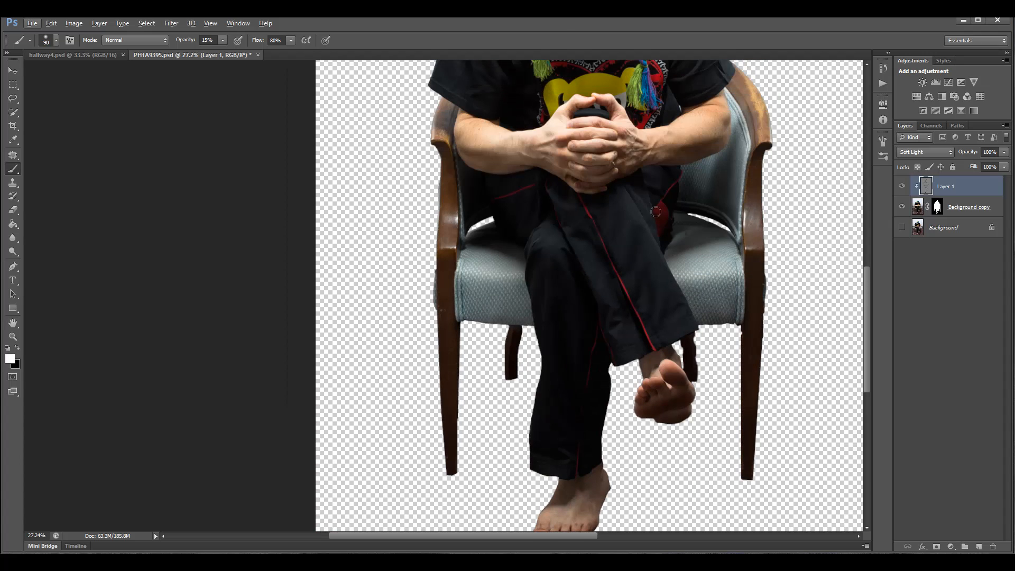
{"action": "left_click_drag", "start_coordinate": [624, 226], "coordinate": [625, 240]}
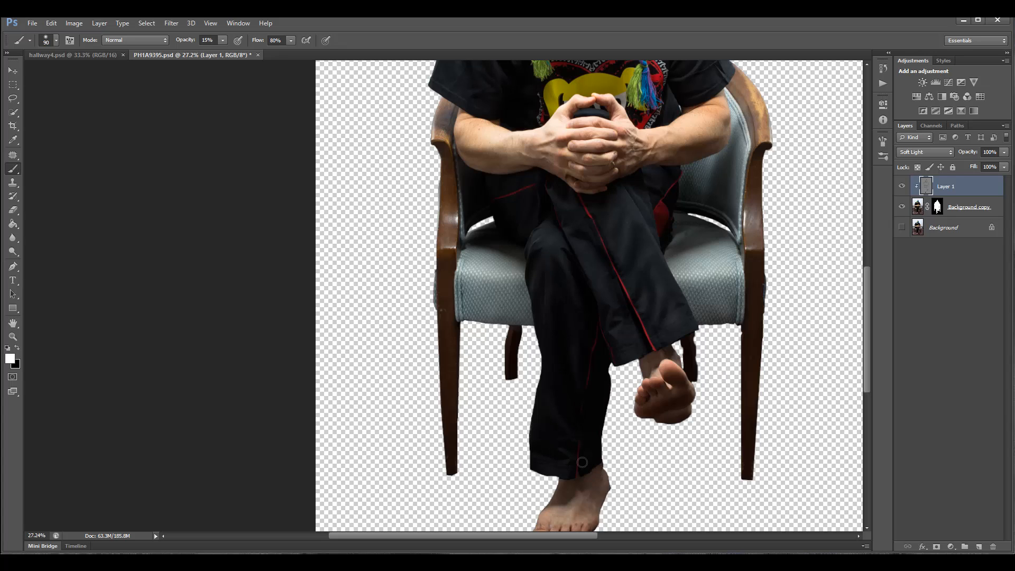
Step: Brighten the fold highlights on the T-shirt's sleeve and shoulder on the gray layer, reducing the white brush to size 40
{"action": "scroll", "coordinate": [627, 285], "scroll_direction": "up", "scroll_amount": 3}
{"action": "scroll", "coordinate": [627, 285], "scroll_direction": "up", "scroll_amount": 2}
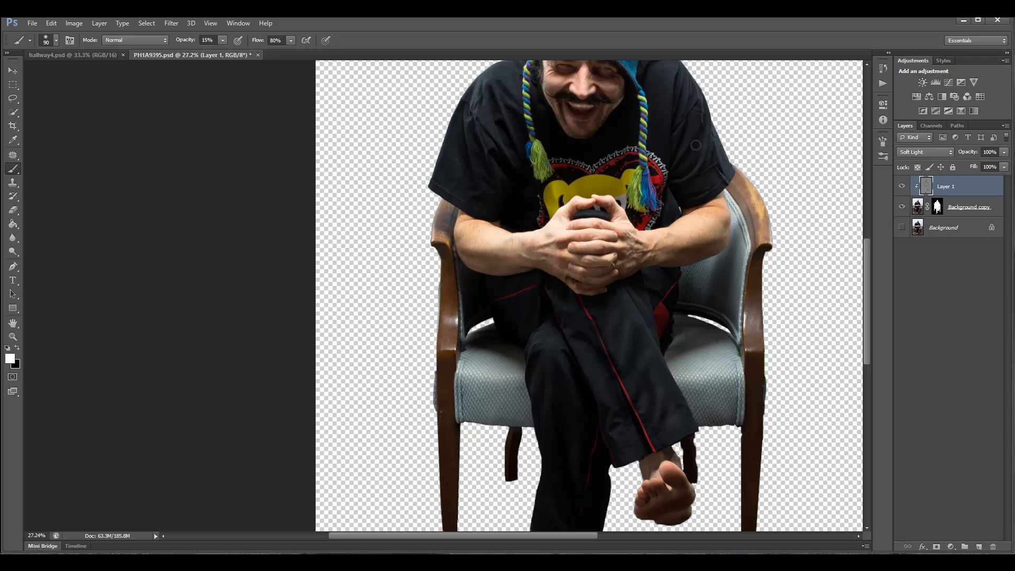
{"action": "scroll", "coordinate": [668, 178], "scroll_direction": "up", "scroll_amount": 3}
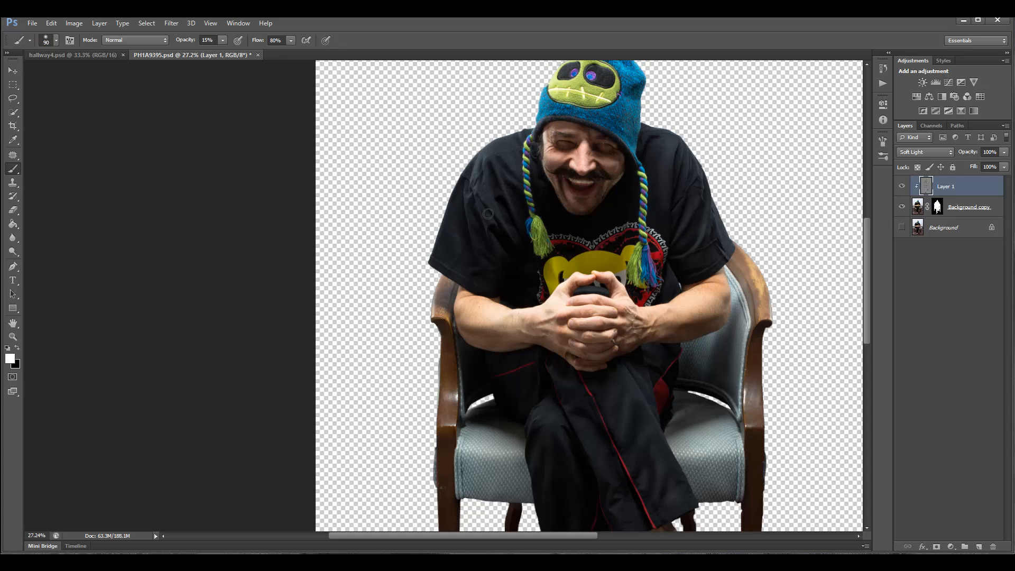
{"action": "scroll", "coordinate": [526, 244], "scroll_direction": "up", "scroll_amount": 5}
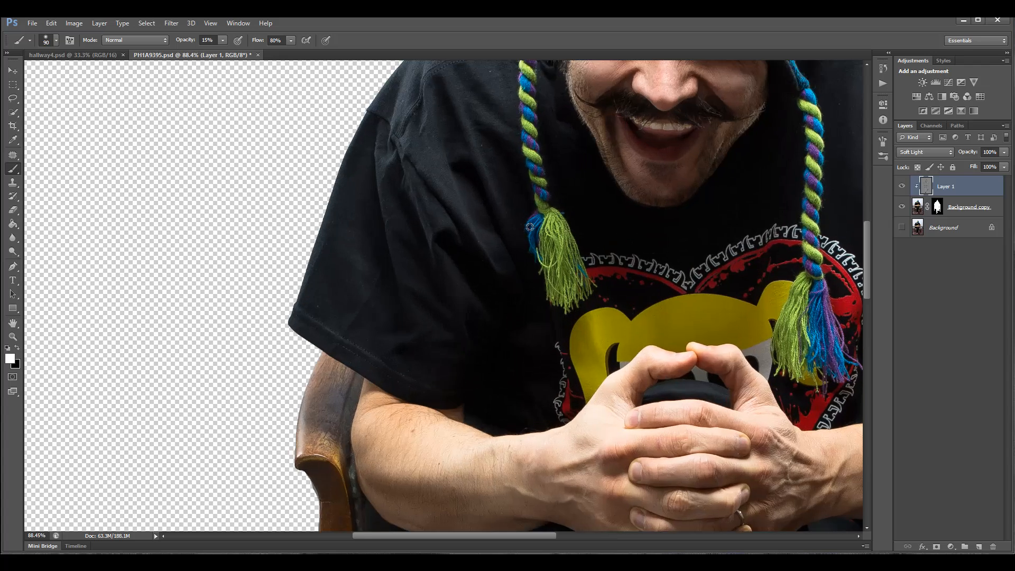
{"action": "key", "text": "bracketleft"}
{"action": "key", "text": "bracketleft"}
{"action": "key", "text": "bracketleft"}
{"action": "key", "text": "bracketleft"}
{"action": "key", "text": "bracketleft"}
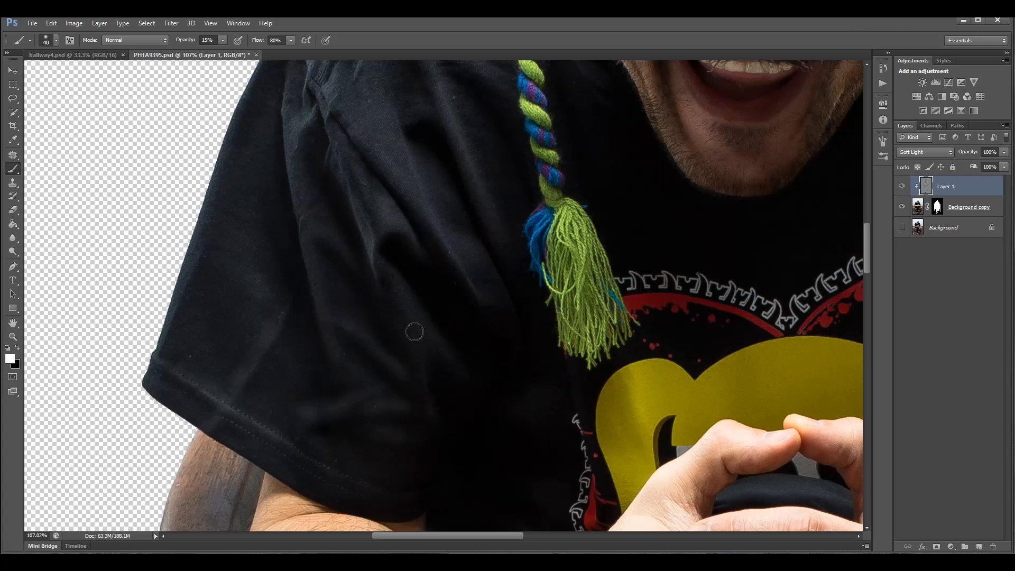
Step: Lighten the skin and stubble beside the corner of the mouth with a size 25 white brush on the gray layer
{"action": "scroll", "coordinate": [492, 248], "scroll_direction": "up", "scroll_amount": 5}
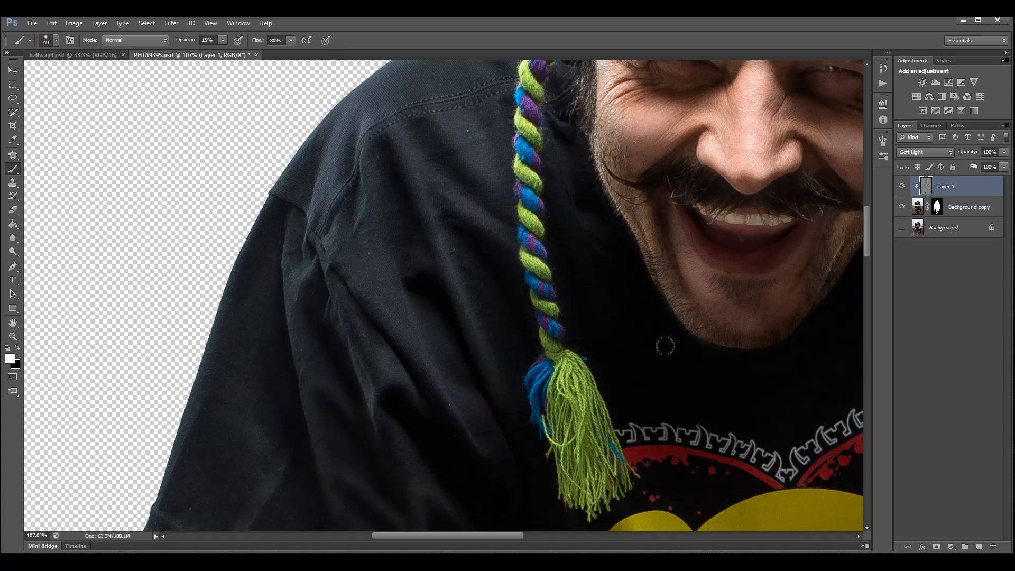
{"action": "scroll", "coordinate": [656, 253], "scroll_direction": "up", "scroll_amount": 1}
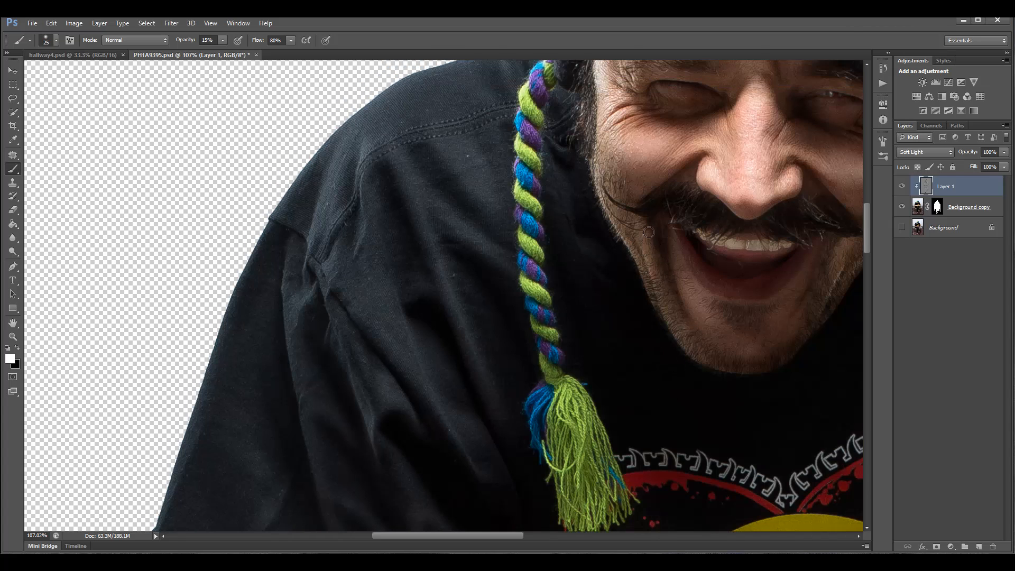
{"action": "left_click_drag", "start_coordinate": [682, 252], "coordinate": [694, 288]}
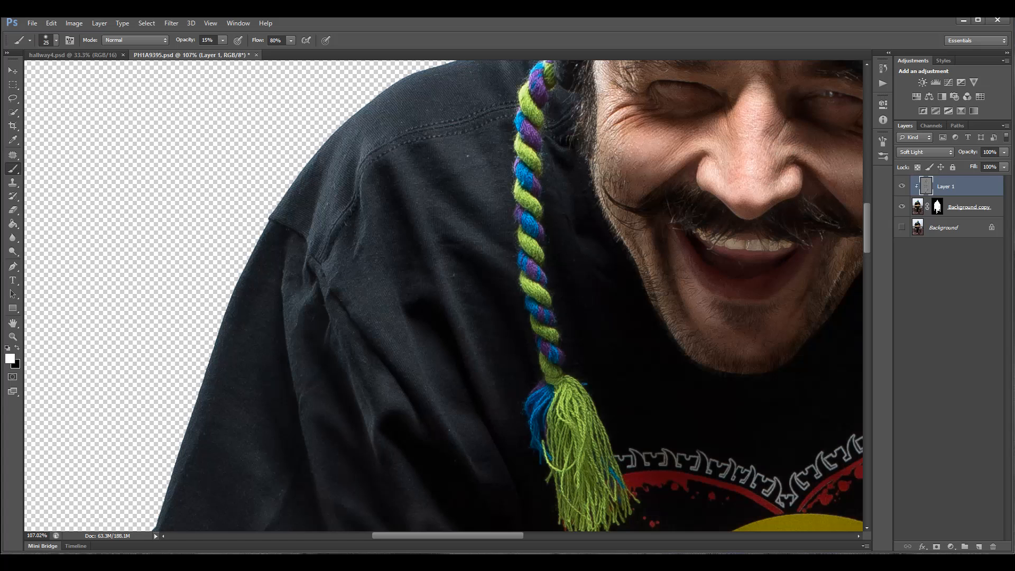
Step: Lighten the wrinkle at the outer corner of the shaded eye on Layer 1 with a size 7 white brush at 15% opacity
{"action": "left_click_drag", "start_coordinate": [489, 538], "coordinate": [573, 538]}
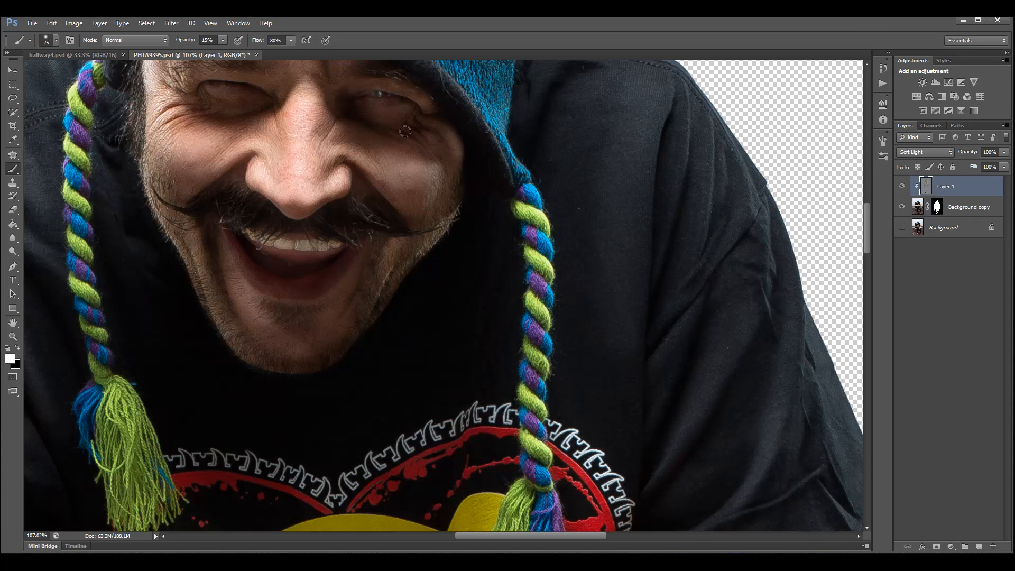
{"action": "scroll", "coordinate": [413, 141], "scroll_direction": "up", "scroll_amount": 5}
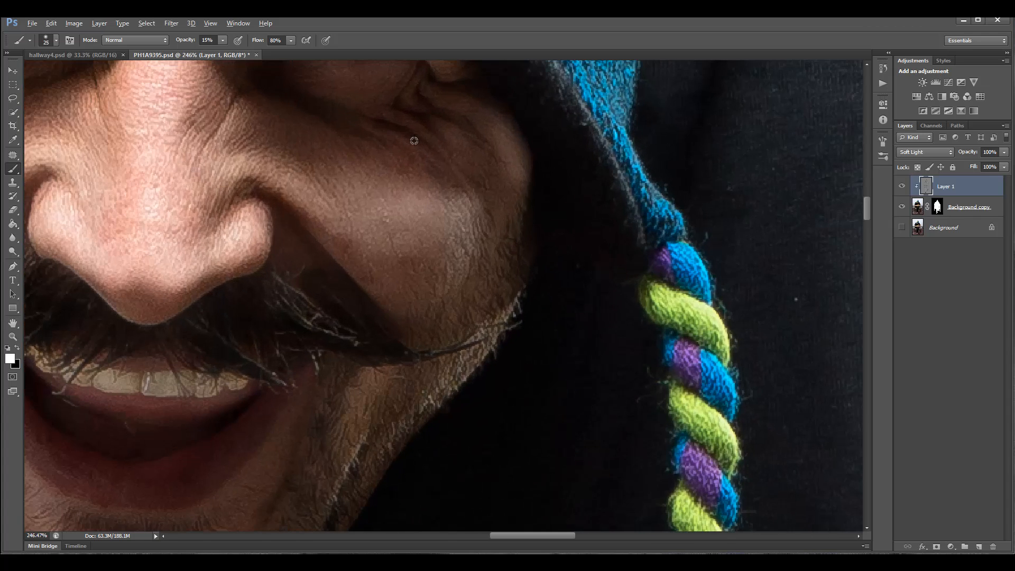
{"action": "scroll", "coordinate": [415, 141], "scroll_direction": "up", "scroll_amount": 2}
{"action": "scroll", "coordinate": [420, 183], "scroll_direction": "up", "scroll_amount": 1}
{"action": "scroll", "coordinate": [419, 183], "scroll_direction": "up", "scroll_amount": 1}
{"action": "key", "text": "bracketleft"}
{"action": "key", "text": "bracketleft"}
{"action": "key", "text": "bracketleft"}
{"action": "key", "text": "bracketleft"}
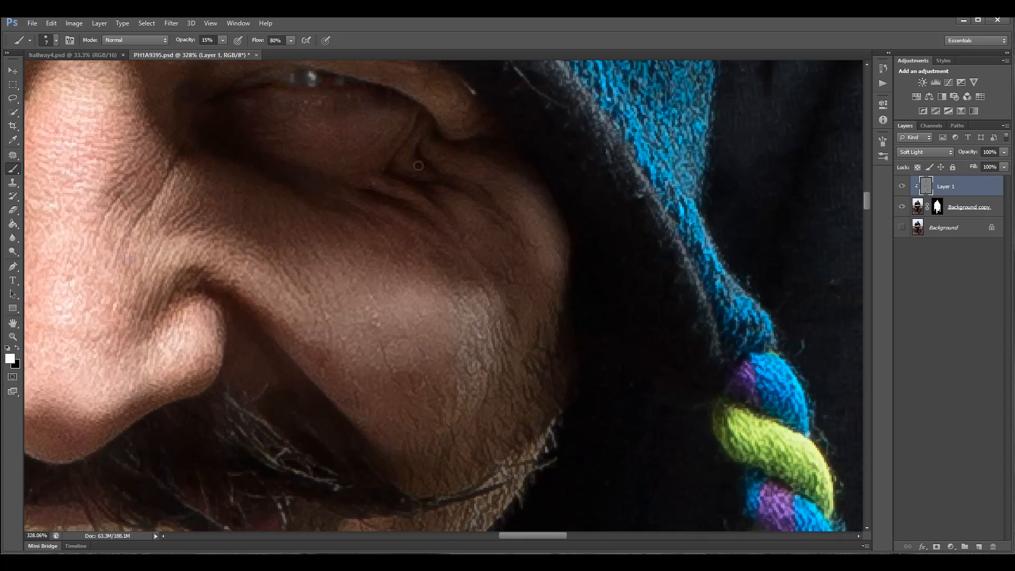
{"action": "left_click_drag", "start_coordinate": [410, 166], "coordinate": [440, 175]}
Step: Lighten the upper eyelid edge, the fold beneath the brow and the creases beside the nose with the size 7 white brush
{"action": "scroll", "coordinate": [334, 209], "scroll_direction": "up", "scroll_amount": 3}
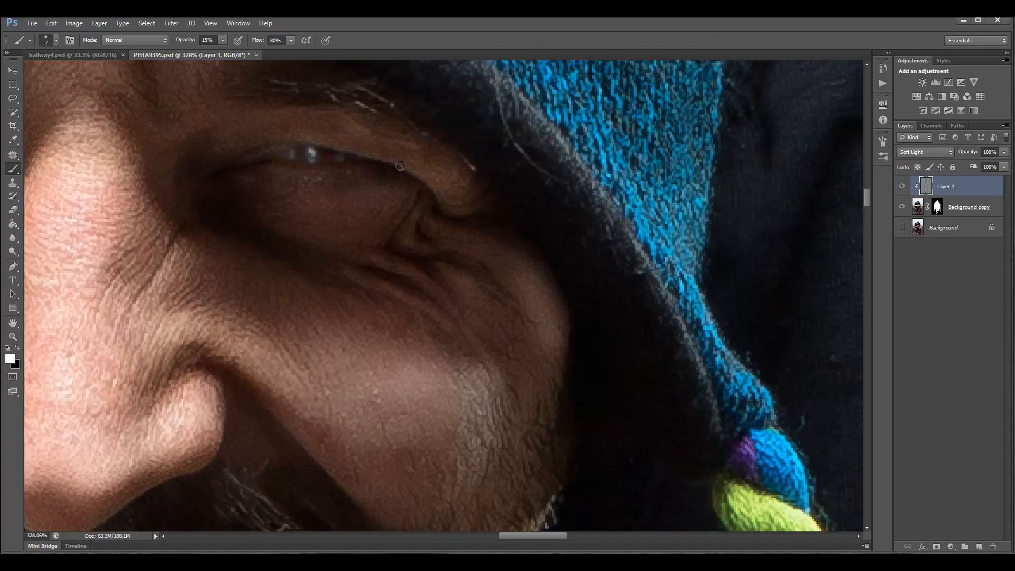
{"action": "left_click_drag", "start_coordinate": [400, 166], "coordinate": [350, 146]}
{"action": "left_click_drag", "start_coordinate": [415, 147], "coordinate": [377, 139]}
{"action": "left_click_drag", "start_coordinate": [164, 240], "coordinate": [151, 264]}
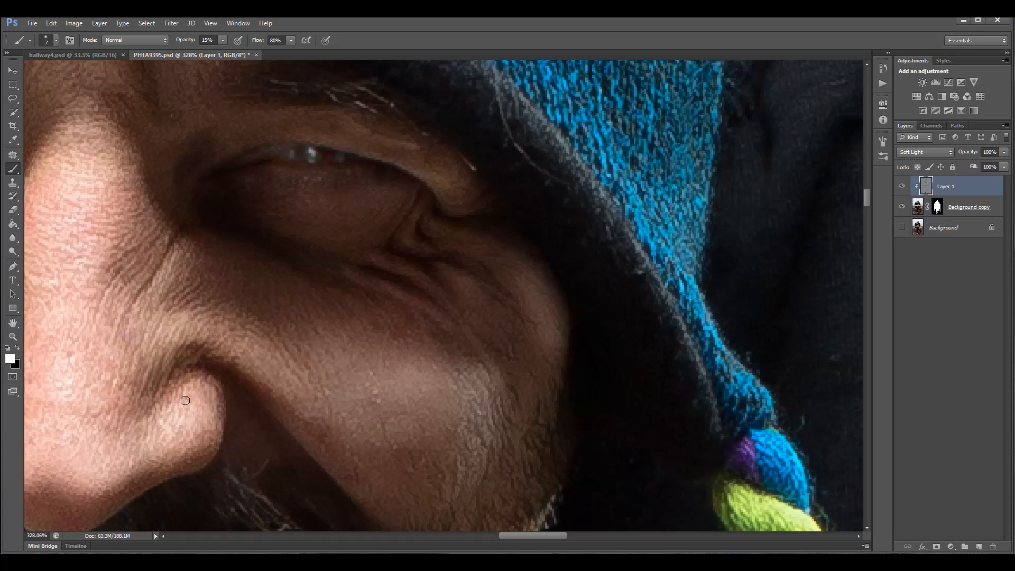
{"action": "left_click_drag", "start_coordinate": [244, 354], "coordinate": [209, 381]}
{"action": "left_click_drag", "start_coordinate": [168, 356], "coordinate": [149, 388]}
Step: Compare the man with and without the dodge and burn layer, first close up on the face and at full figure
{"action": "scroll", "coordinate": [402, 332], "scroll_direction": "down", "scroll_amount": 5}
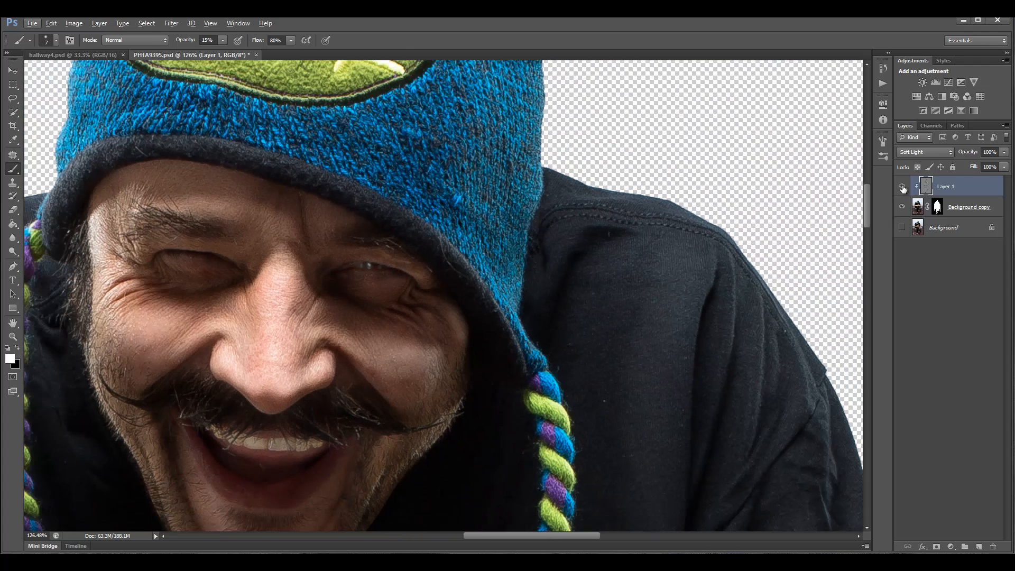
{"action": "left_click", "coordinate": [902, 186]}
{"action": "left_click", "coordinate": [902, 187]}
{"action": "left_click", "coordinate": [903, 188]}
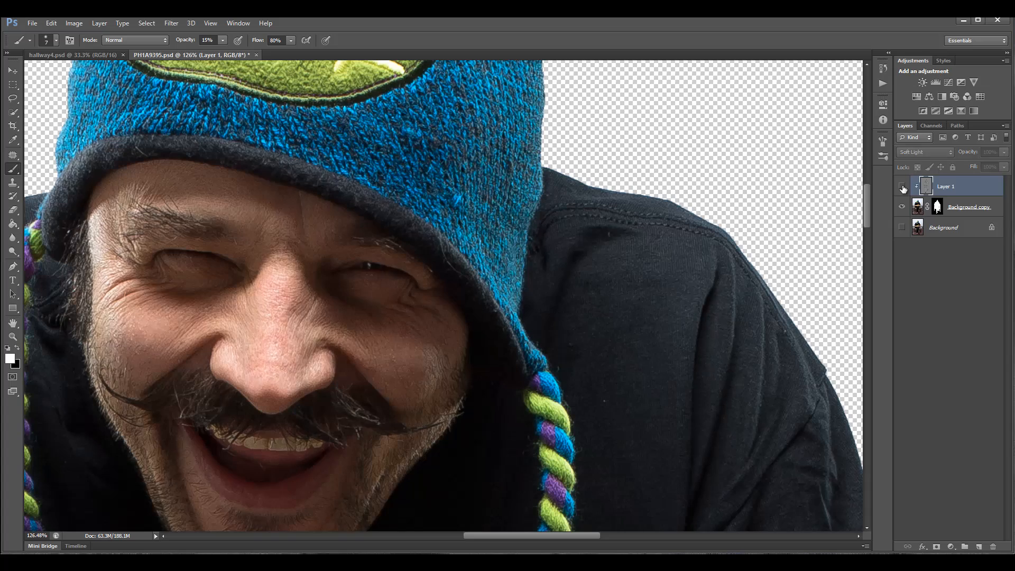
{"action": "left_click", "coordinate": [902, 187]}
{"action": "scroll", "coordinate": [553, 299], "scroll_direction": "down", "scroll_amount": 8}
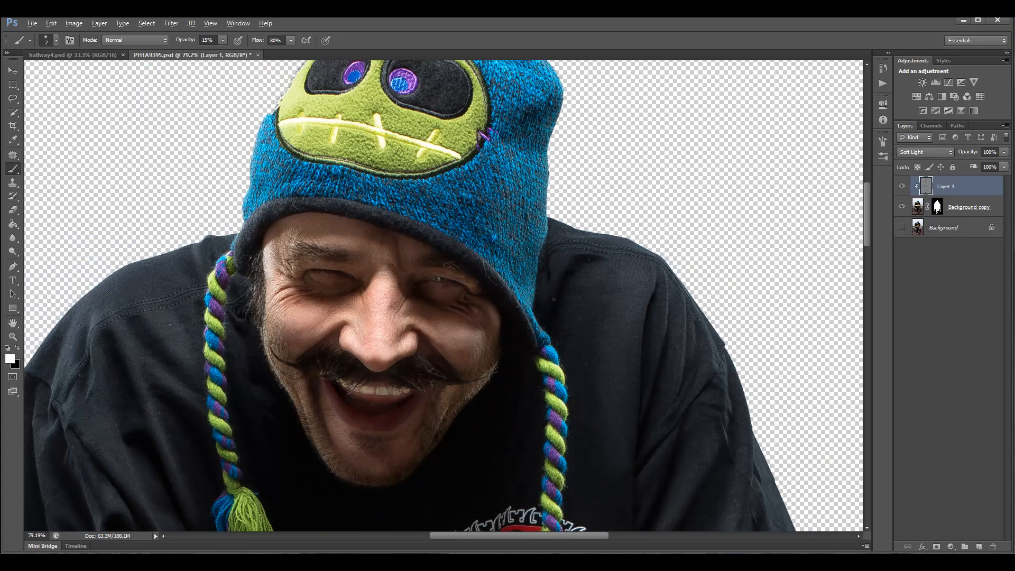
{"action": "scroll", "coordinate": [554, 299], "scroll_direction": "down", "scroll_amount": 2}
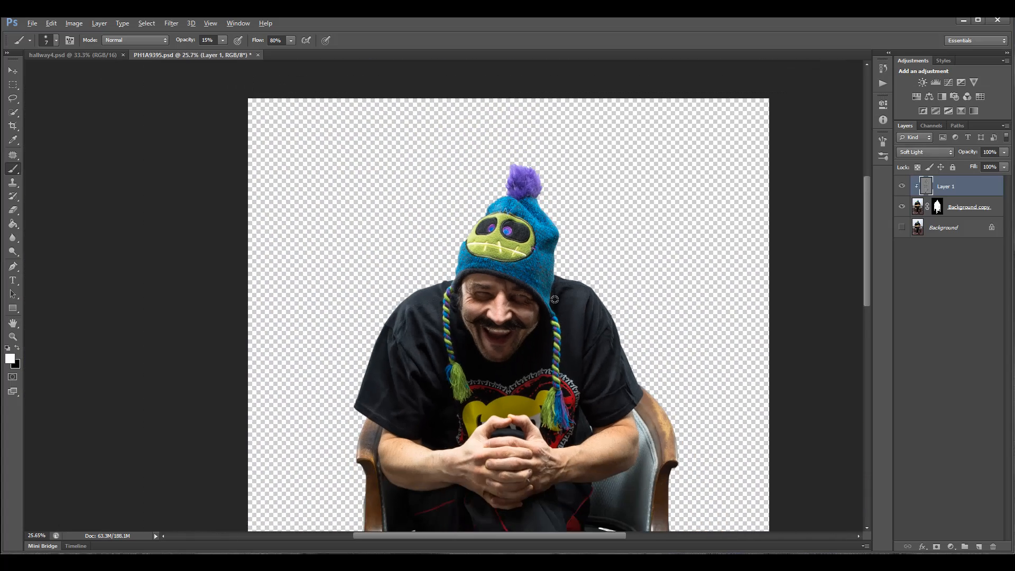
{"action": "left_click", "coordinate": [902, 187]}
{"action": "left_click", "coordinate": [902, 187]}
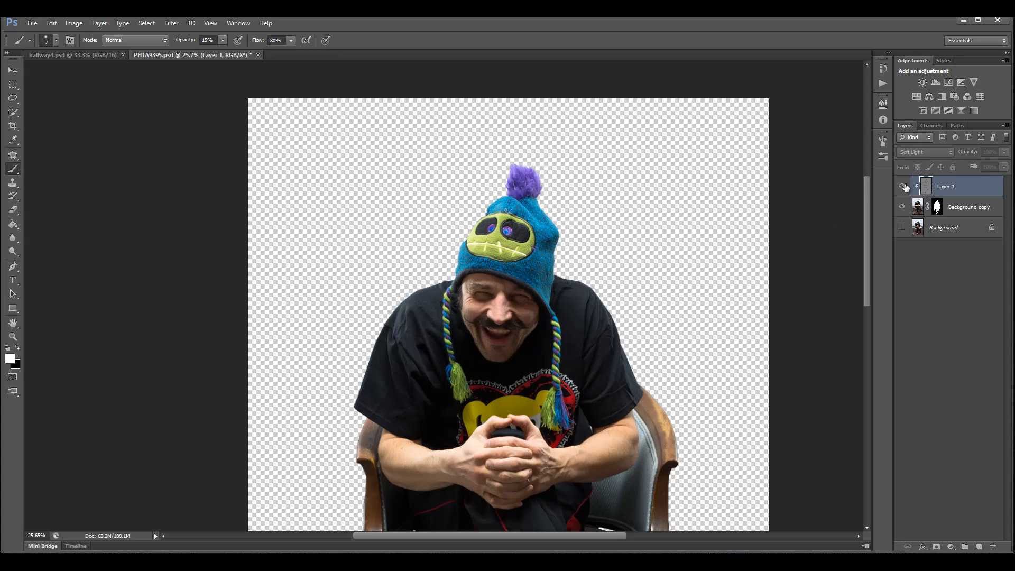
{"action": "left_click", "coordinate": [902, 187]}
{"action": "left_click", "coordinate": [904, 186]}
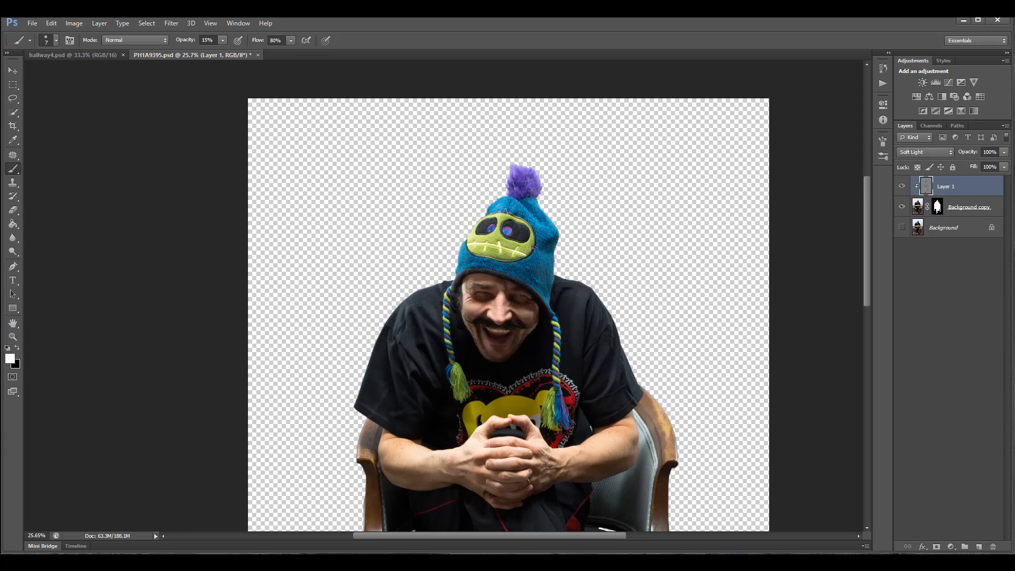
{"action": "scroll", "coordinate": [540, 376], "scroll_direction": "down", "scroll_amount": 3}
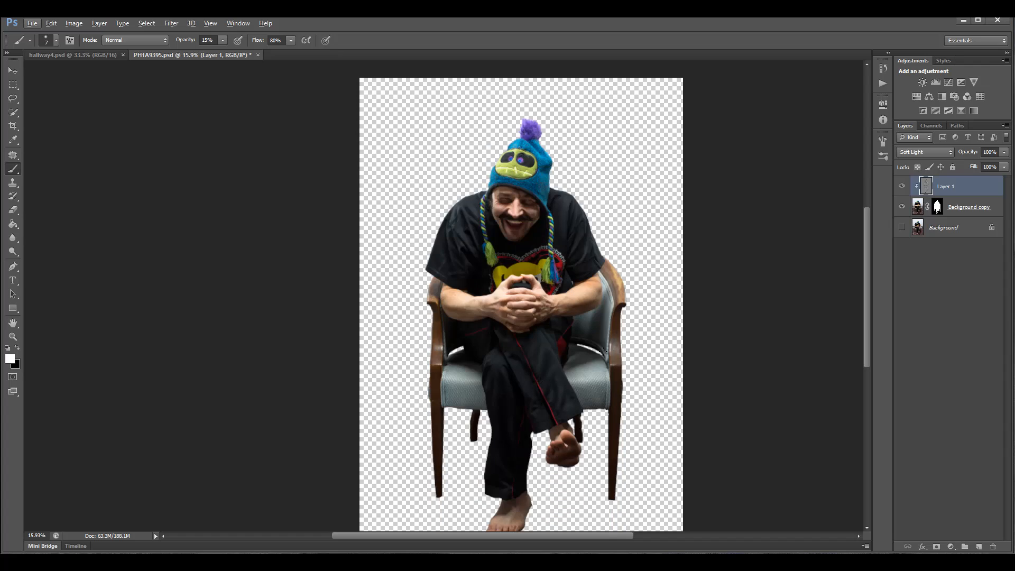
{"action": "left_click", "coordinate": [902, 186]}
{"action": "left_click", "coordinate": [902, 187]}
Step: Stamp all visible layers into a new top layer and convert it to black and white with Reds 111% and Cyans 21%
{"action": "left_click_drag", "start_coordinate": [961, 200], "coordinate": [962, 201]}
{"action": "key", "text": "ctrl+shift+alt+e"}
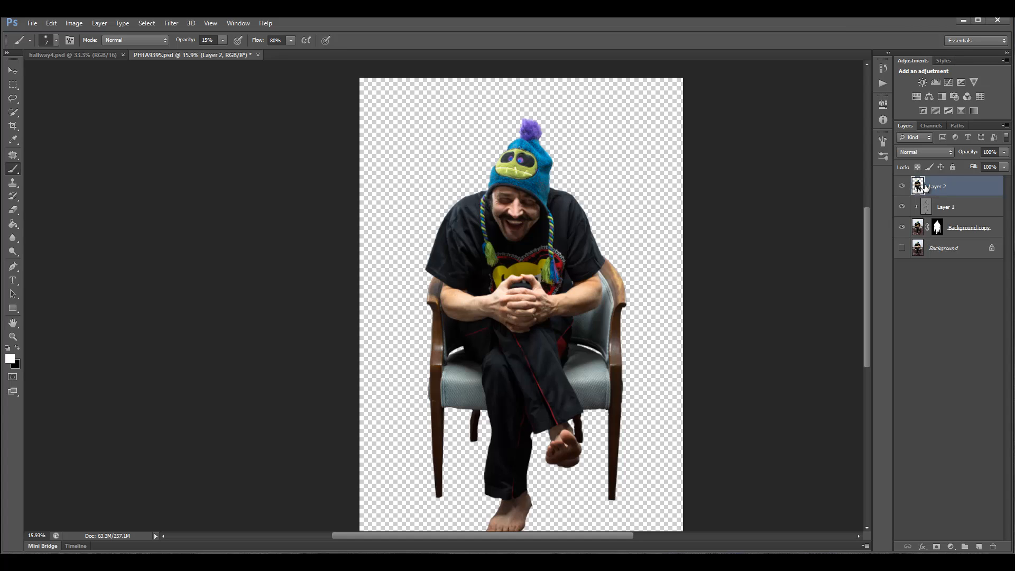
{"action": "left_click", "coordinate": [74, 23]}
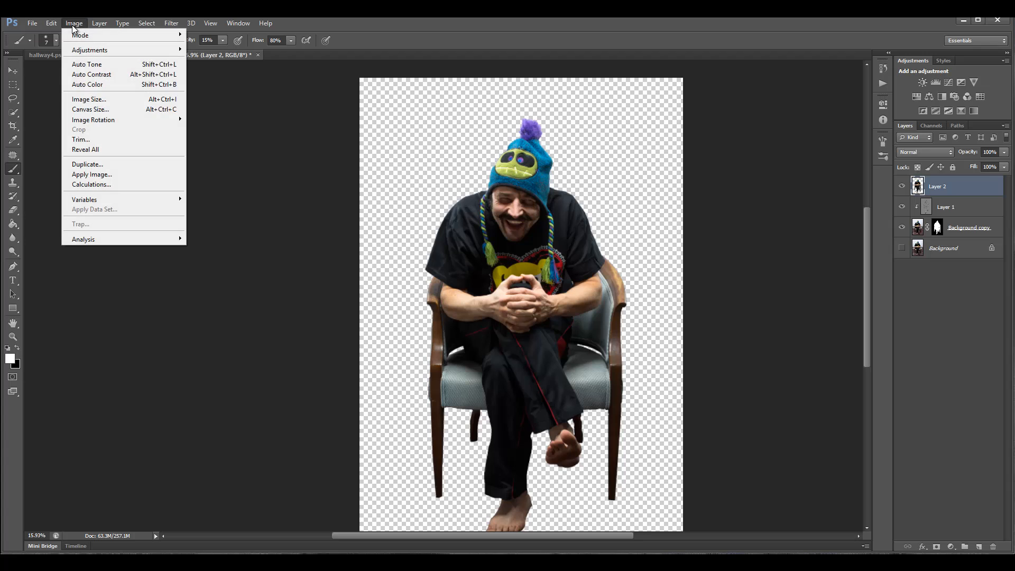
{"action": "mouse_move", "coordinate": [81, 50]}
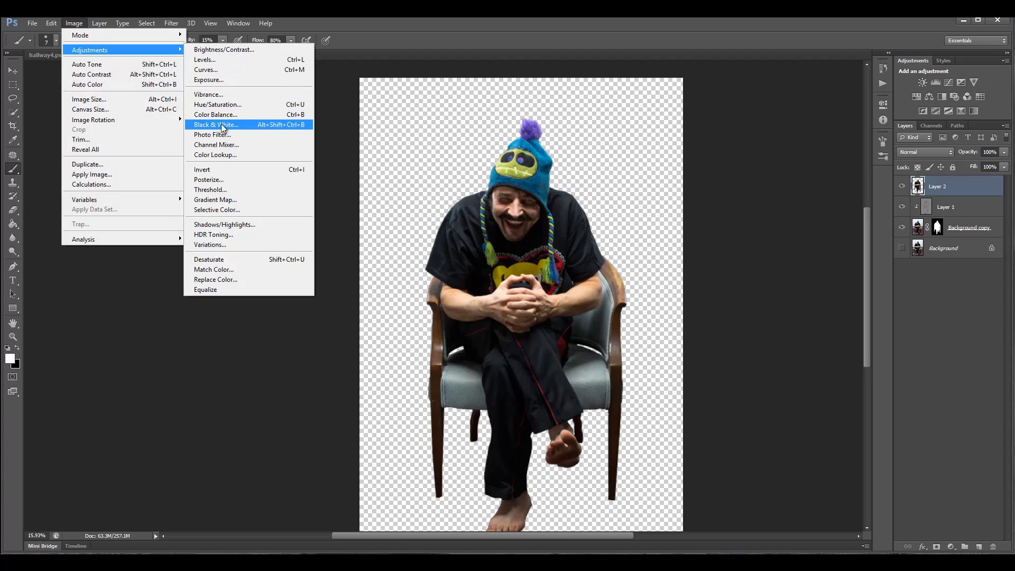
{"action": "left_click", "coordinate": [297, 124]}
{"action": "mouse_move", "coordinate": [709, 170]}
{"action": "left_mouse_down"}
{"action": "mouse_move", "coordinate": [748, 170]}
{"action": "mouse_move", "coordinate": [707, 171]}
{"action": "mouse_move", "coordinate": [728, 170]}
{"action": "left_mouse_up"}
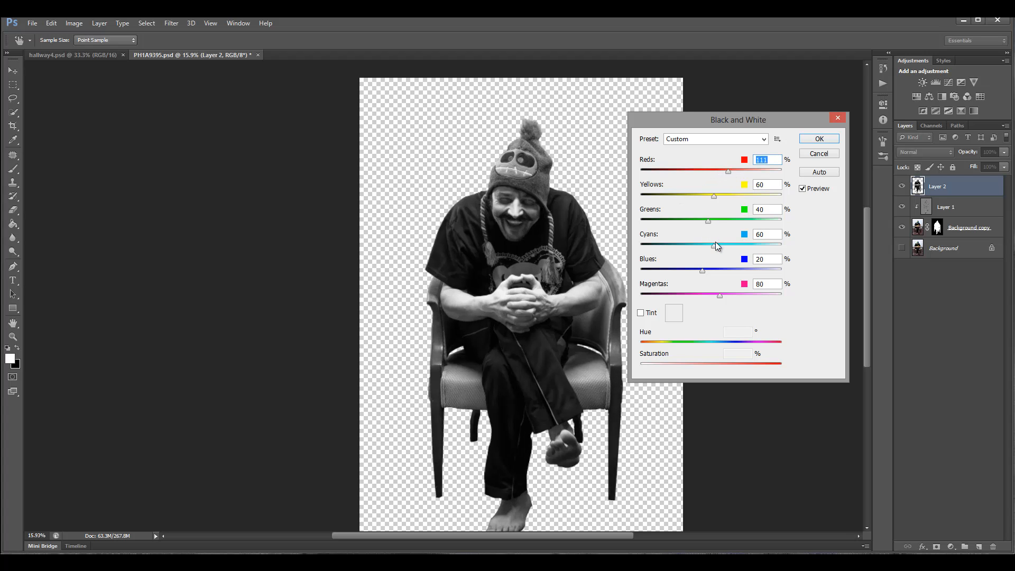
{"action": "mouse_move", "coordinate": [714, 245]}
{"action": "left_mouse_down"}
{"action": "mouse_move", "coordinate": [684, 246]}
{"action": "mouse_move", "coordinate": [705, 250]}
{"action": "left_mouse_up"}
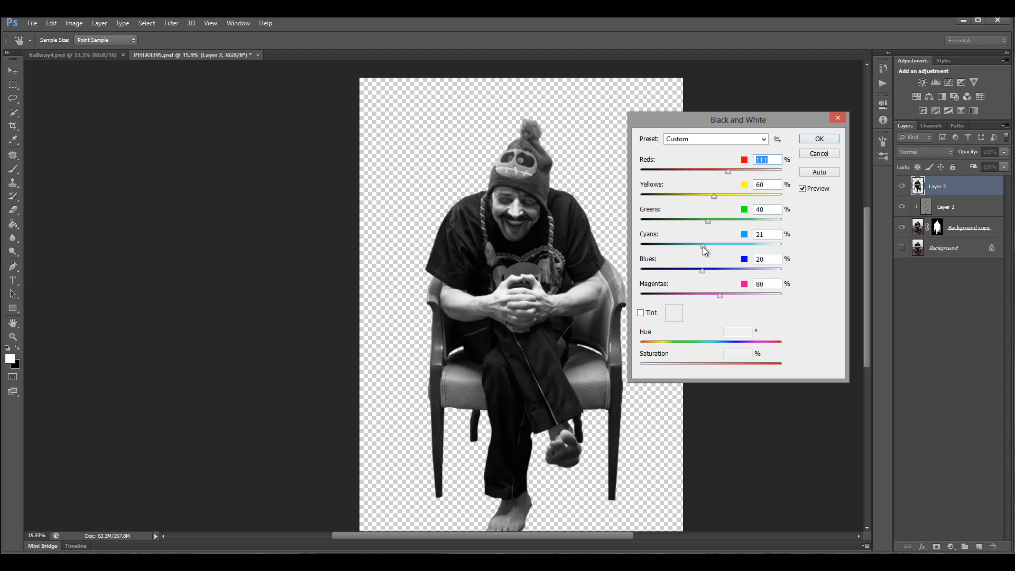
{"action": "left_click", "coordinate": [818, 139]}
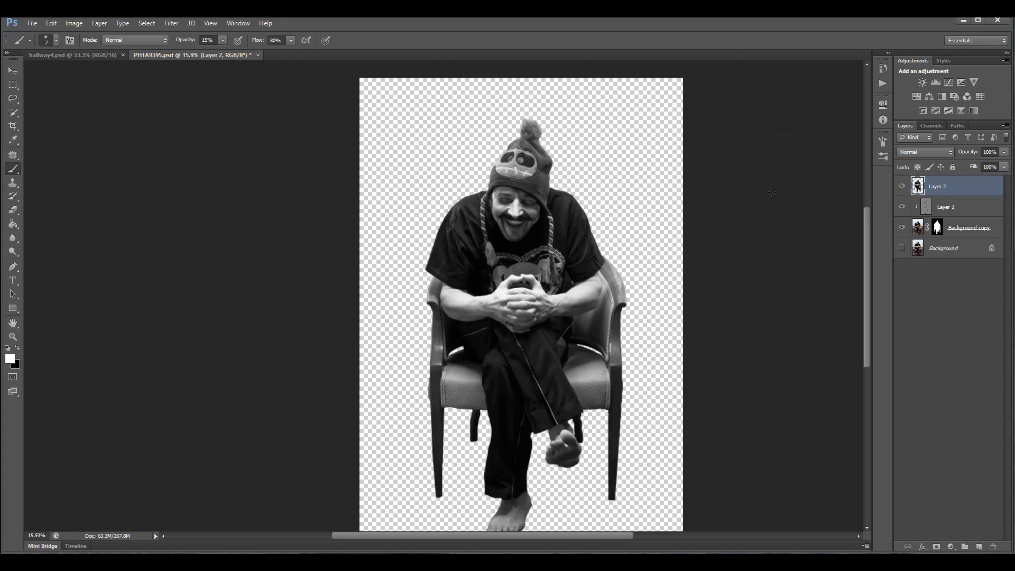
Step: Apply Shadows/Highlights to the black and white layer with Shadows at 78% and Highlights at 65%
{"action": "left_click", "coordinate": [74, 23]}
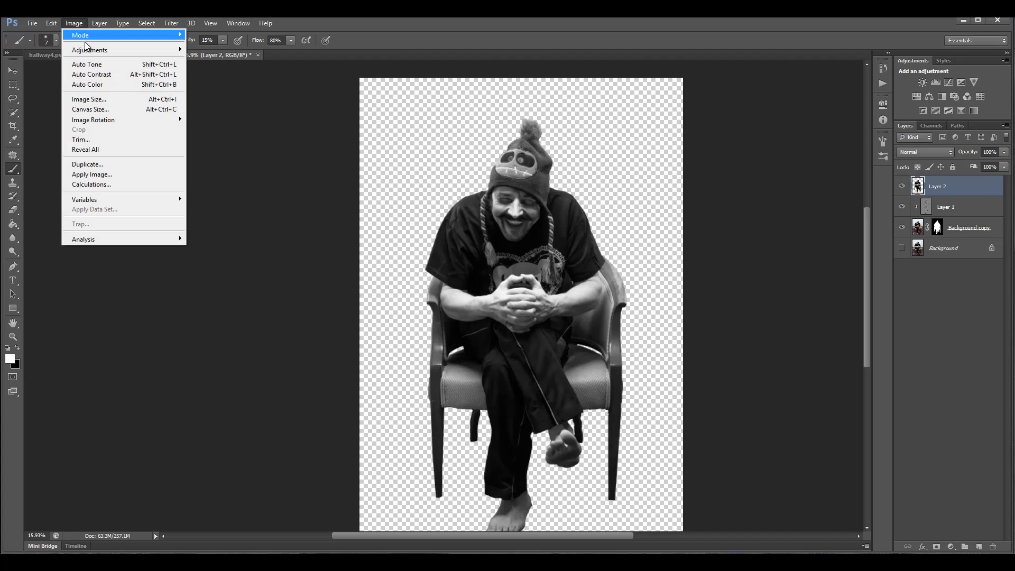
{"action": "mouse_move", "coordinate": [106, 50]}
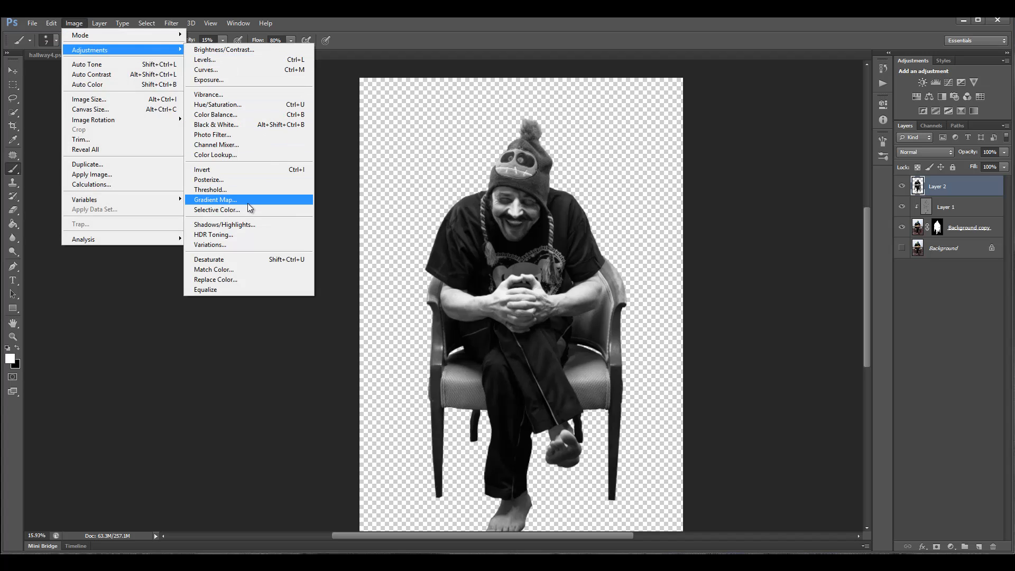
{"action": "left_click", "coordinate": [246, 223]}
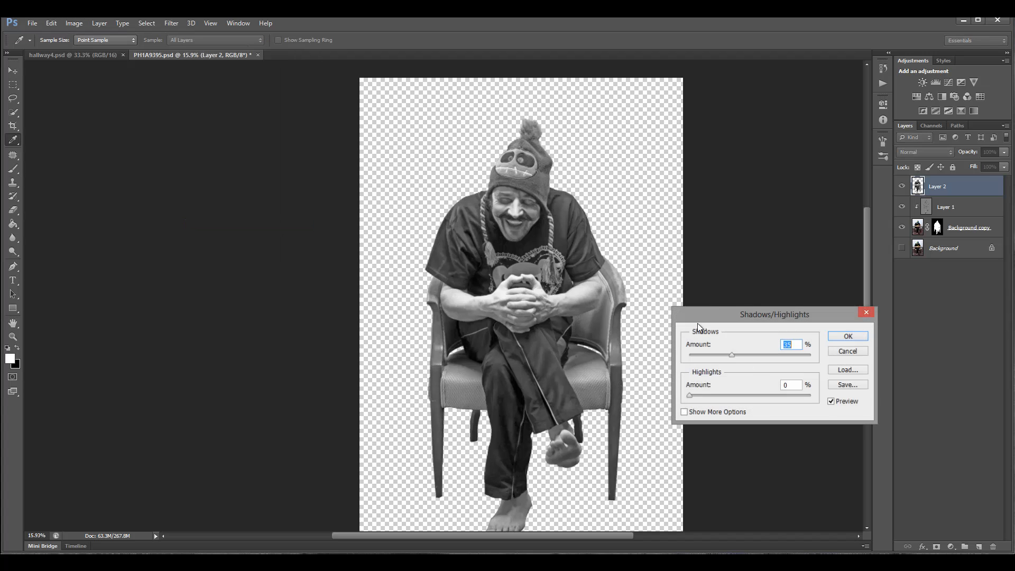
{"action": "left_click_drag", "start_coordinate": [693, 395], "coordinate": [786, 393]}
{"action": "left_click_drag", "start_coordinate": [732, 354], "coordinate": [799, 353]}
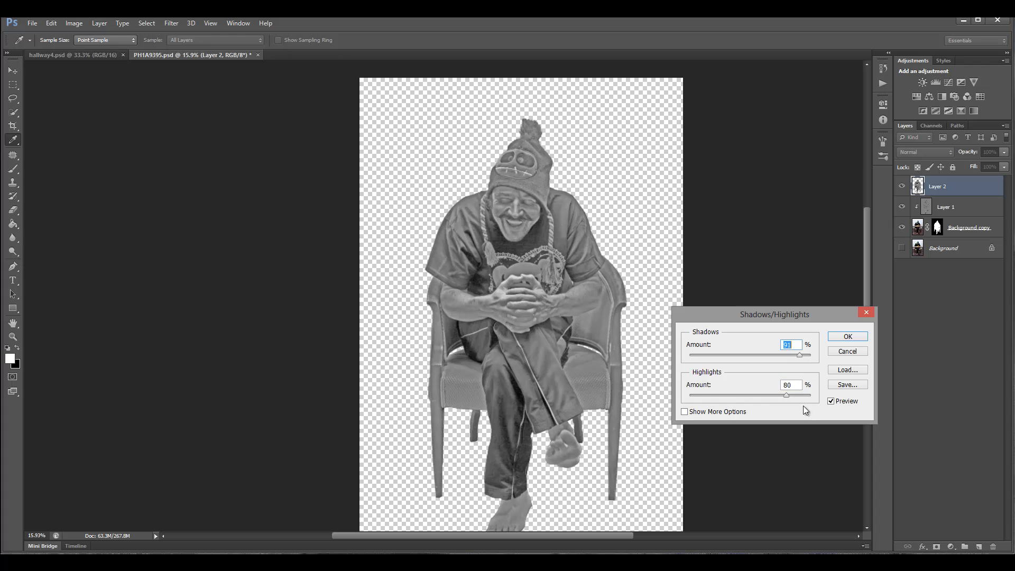
{"action": "mouse_move", "coordinate": [785, 396]}
{"action": "left_mouse_down"}
{"action": "mouse_move", "coordinate": [736, 400]}
{"action": "mouse_move", "coordinate": [791, 403]}
{"action": "mouse_move", "coordinate": [769, 406]}
{"action": "left_mouse_up"}
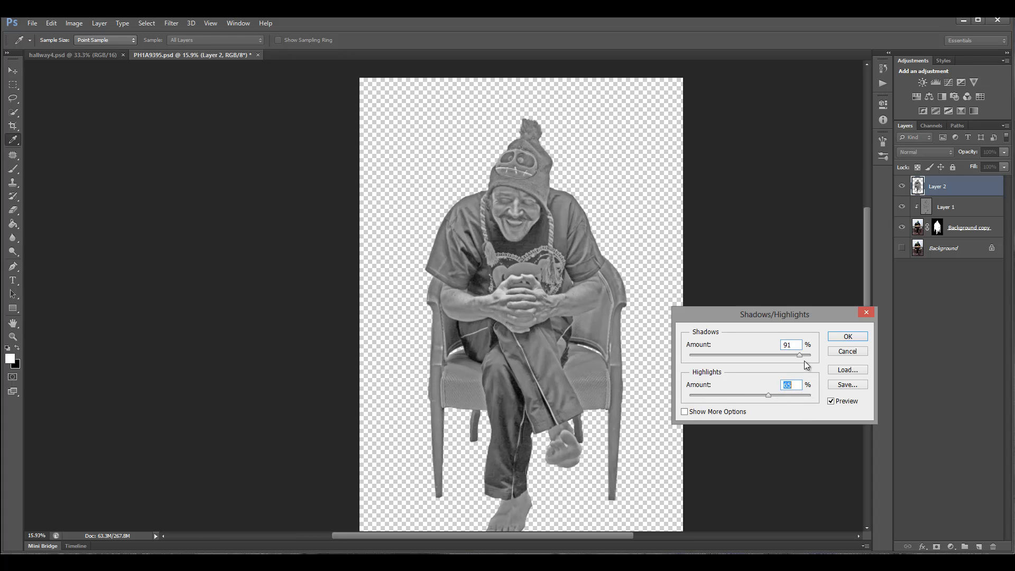
{"action": "mouse_move", "coordinate": [799, 355]}
{"action": "left_mouse_down"}
{"action": "mouse_move", "coordinate": [774, 353]}
{"action": "mouse_move", "coordinate": [816, 357]}
{"action": "mouse_move", "coordinate": [719, 356]}
{"action": "mouse_move", "coordinate": [783, 360]}
{"action": "left_mouse_up"}
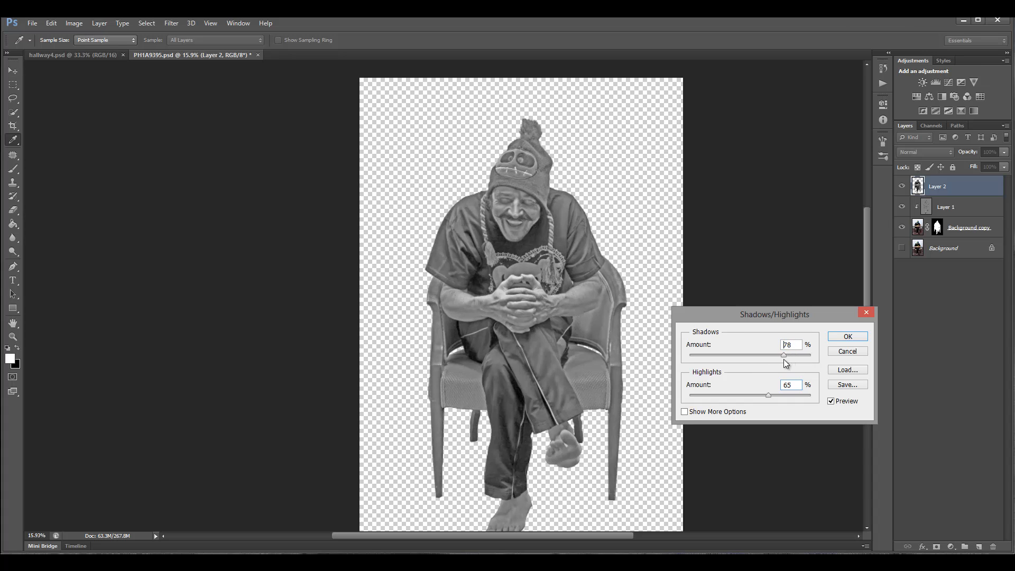
{"action": "left_click", "coordinate": [847, 337]}
{"action": "key", "text": "b"}
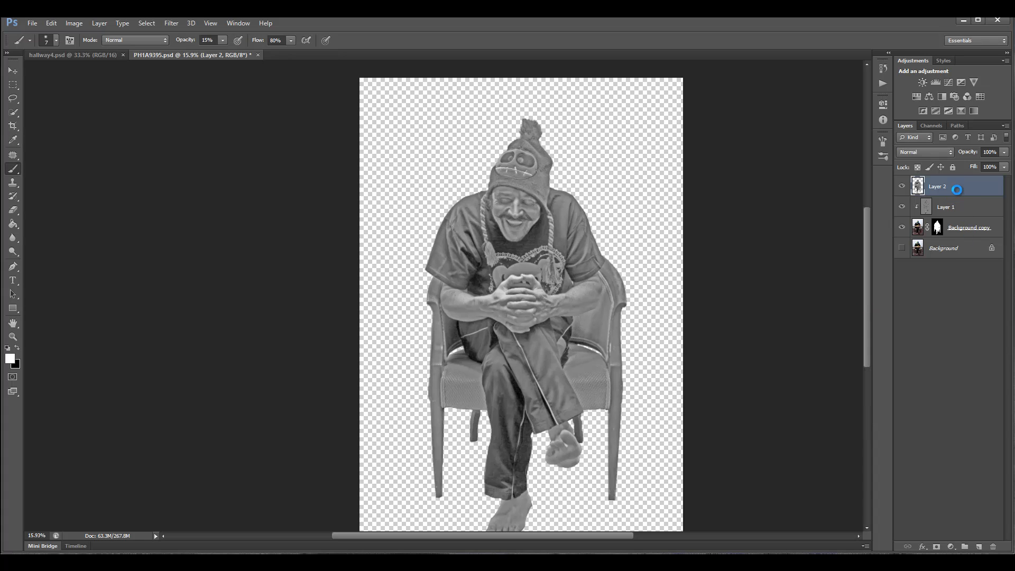
Step: Set the flattened gray layer's blend mode to Hard Light and apply a Gaussian Blur with a radius of about 2 pixels
{"action": "left_click", "coordinate": [948, 152]}
{"action": "left_click", "coordinate": [945, 307]}
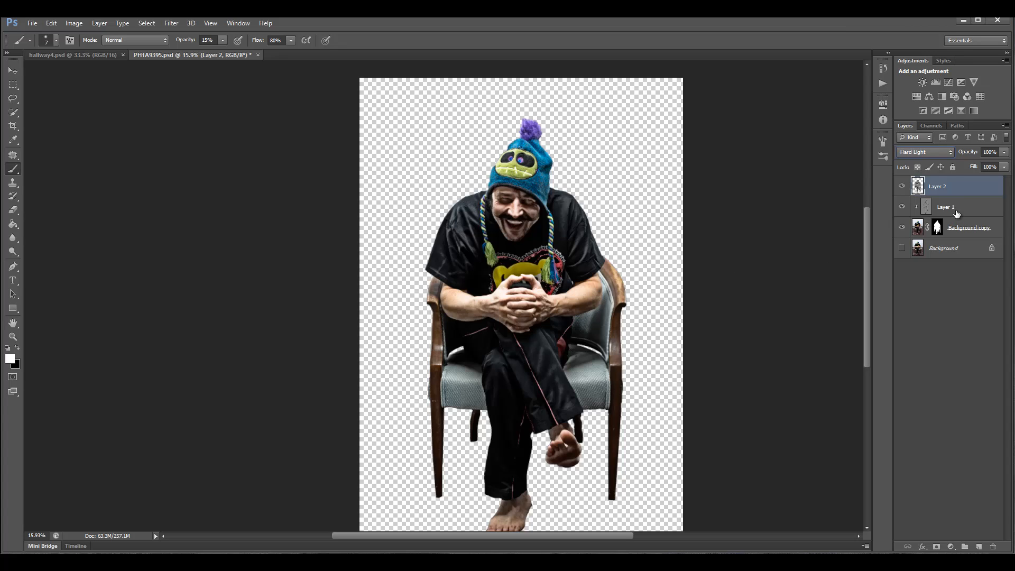
{"action": "left_click", "coordinate": [172, 23]}
{"action": "mouse_move", "coordinate": [243, 130]}
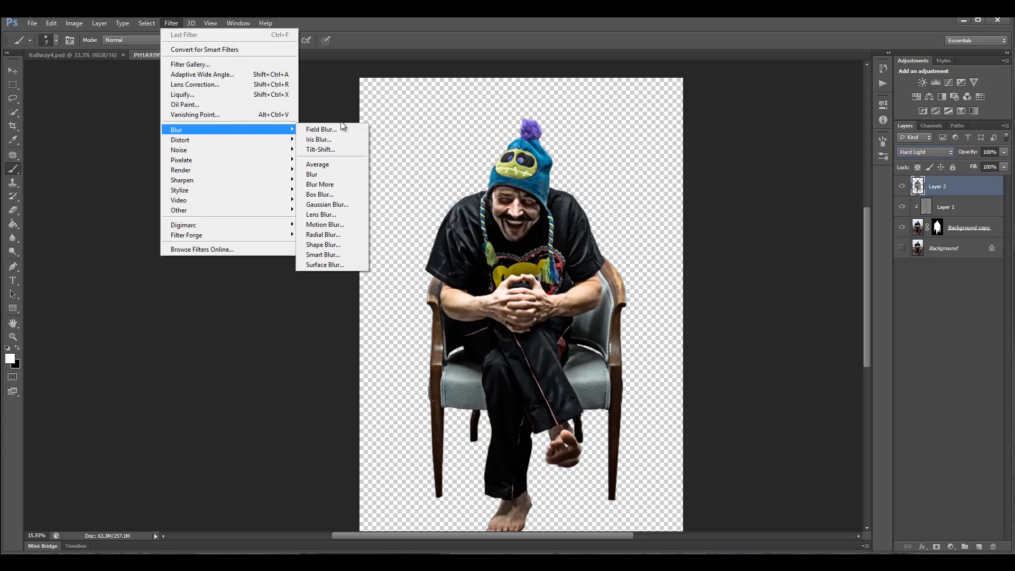
{"action": "left_click", "coordinate": [336, 206]}
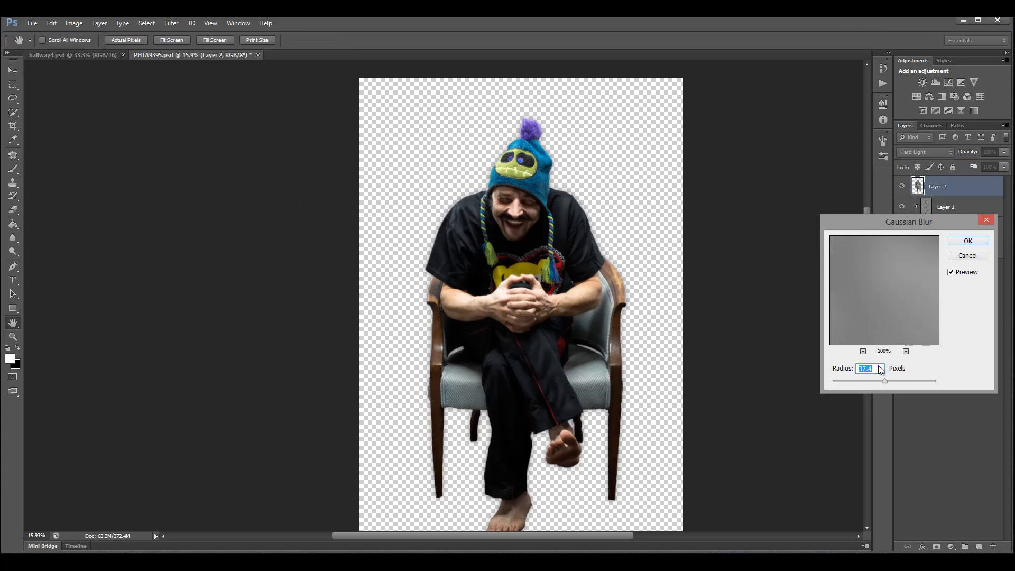
{"action": "left_click_drag", "start_coordinate": [844, 383], "coordinate": [842, 383]}
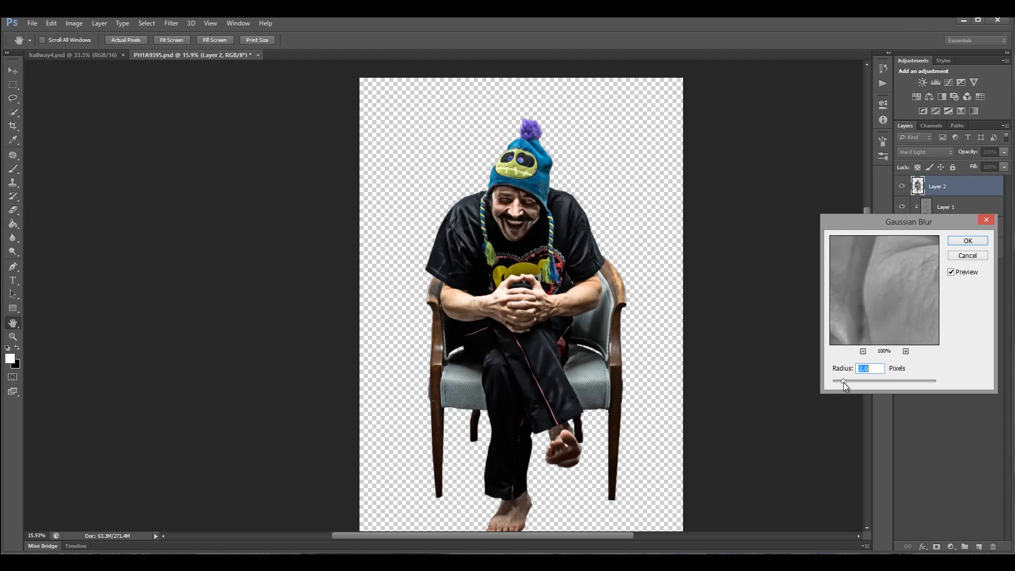
{"action": "left_click", "coordinate": [968, 242]}
{"action": "key", "text": "b"}
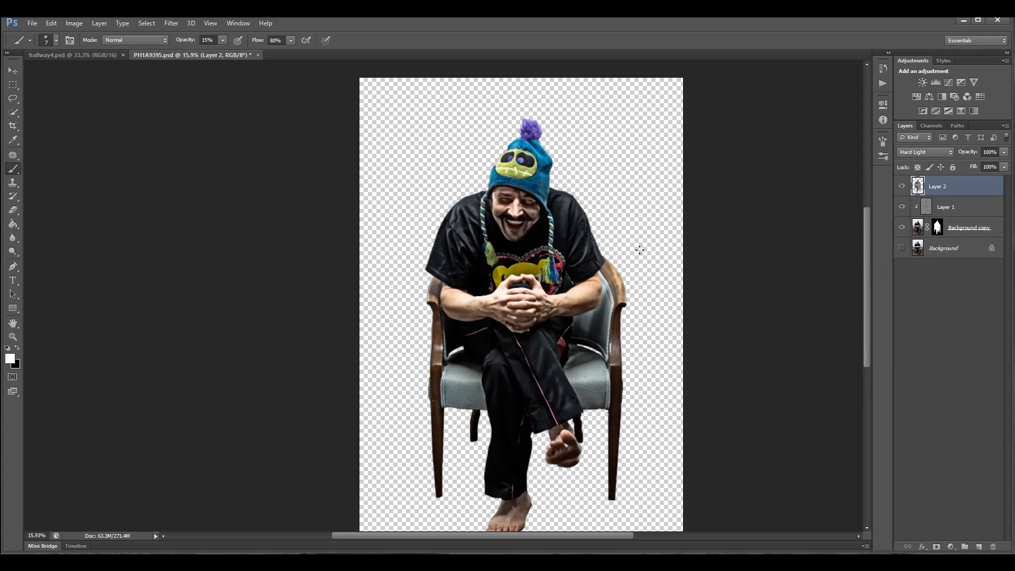
Step: Compare the image with and without the Hard Light layer and reduce that layer's fill to 9%
{"action": "left_click", "coordinate": [902, 186]}
{"action": "left_click", "coordinate": [901, 186]}
{"action": "left_click", "coordinate": [1004, 169]}
{"action": "left_click_drag", "start_coordinate": [951, 179], "coordinate": [953, 179]}
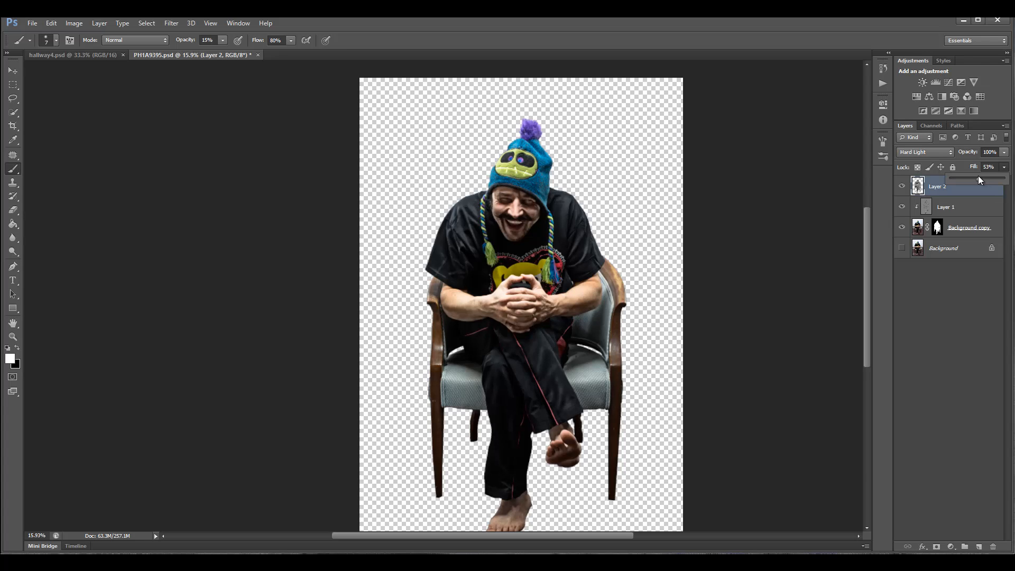
{"action": "left_click_drag", "start_coordinate": [951, 176], "coordinate": [954, 176]}
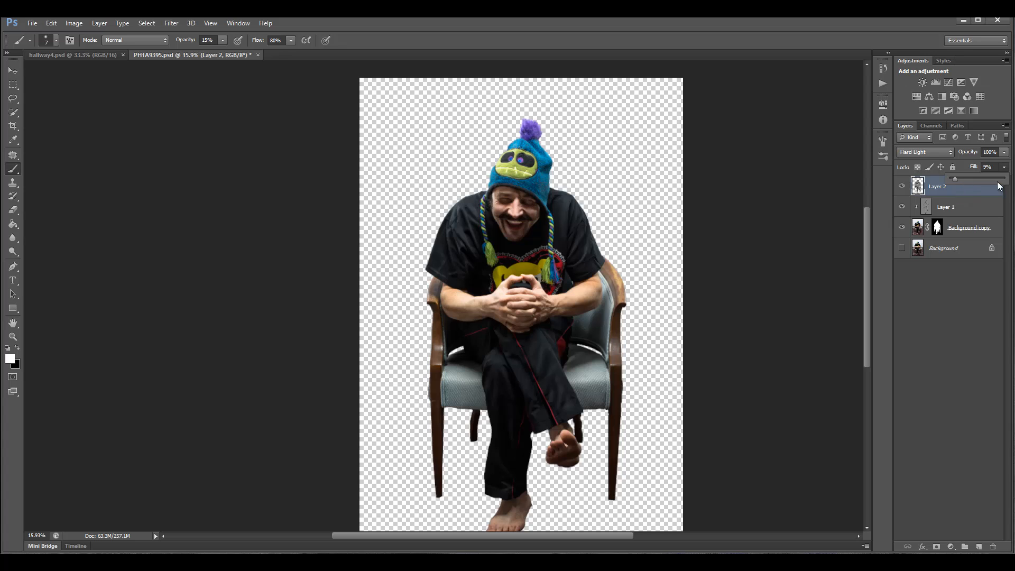
{"action": "left_click", "coordinate": [1006, 167]}
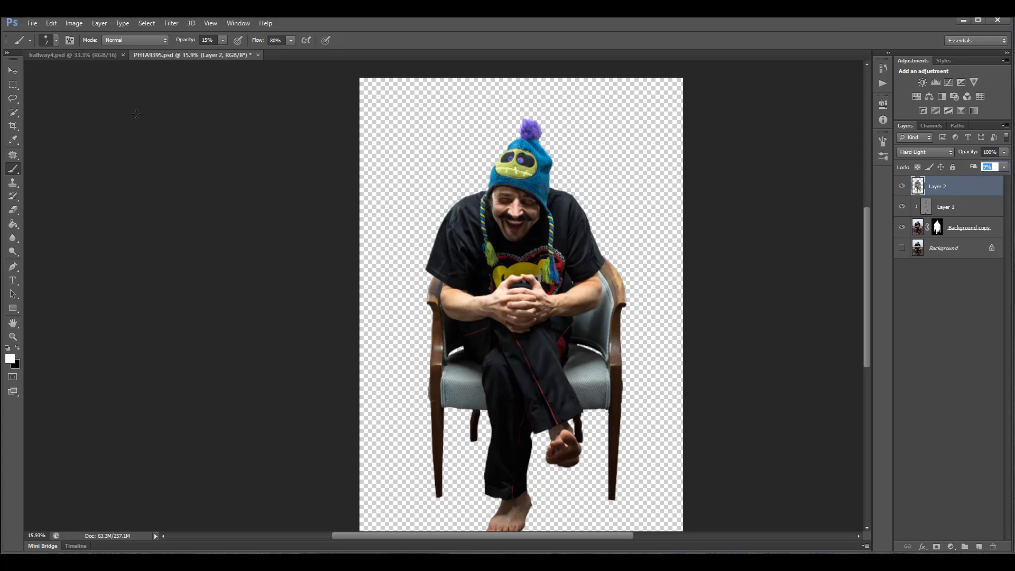